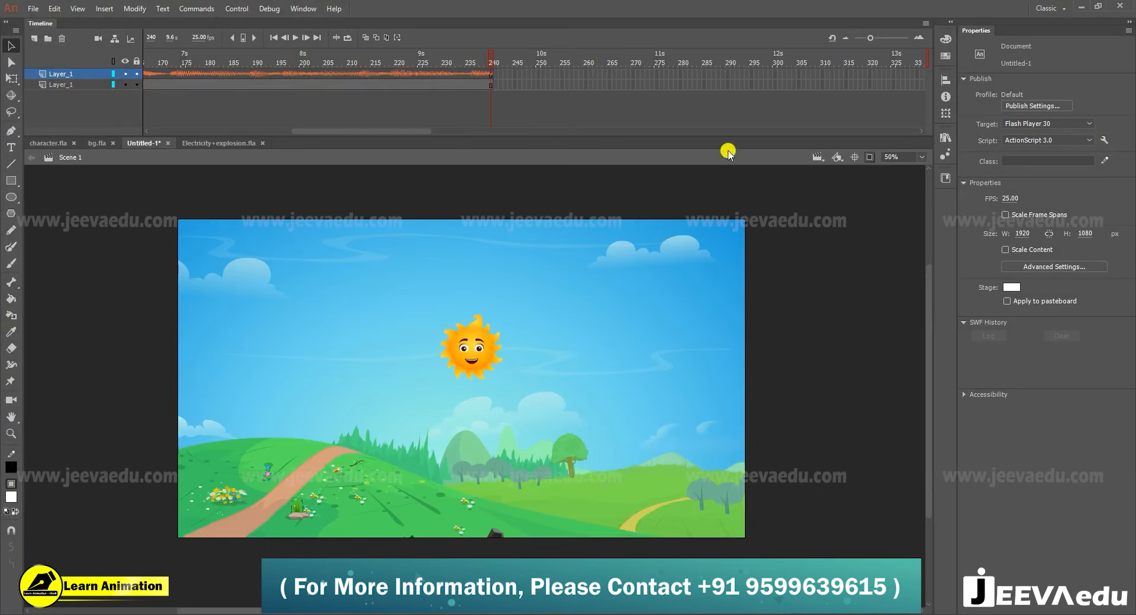
# - Go back to the beginning of the timeline and hide the sound layer
pyautogui.click(259, 73)
pyautogui.moveTo(369, 131); pyautogui.dragTo(260, 132)
pyautogui.click(125, 73)
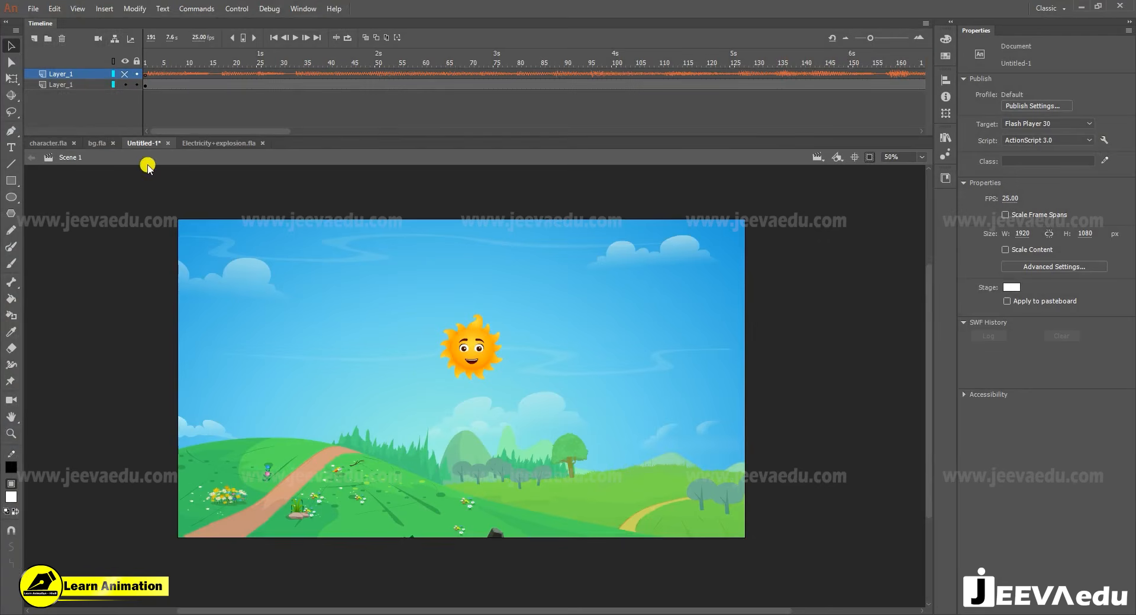
# - Switch to bg.fla and look over the prepared background scenes, zooming in on the one with the sun
pyautogui.click(97, 143)
pyautogui.moveTo(543, 417); pyautogui.dragTo(516, 446)
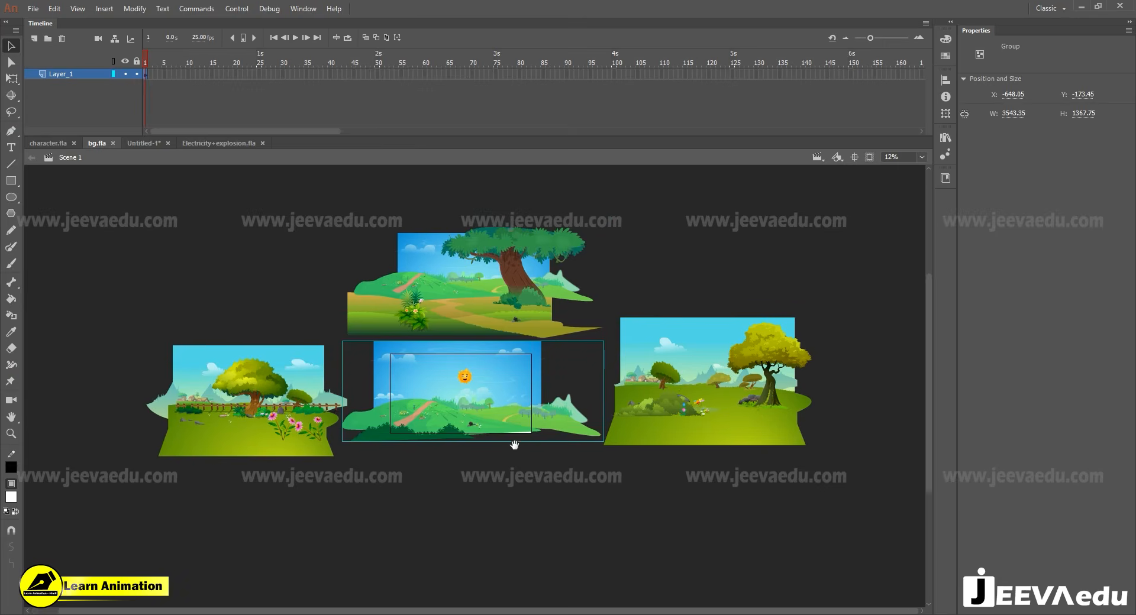
pyautogui.click(419, 289)
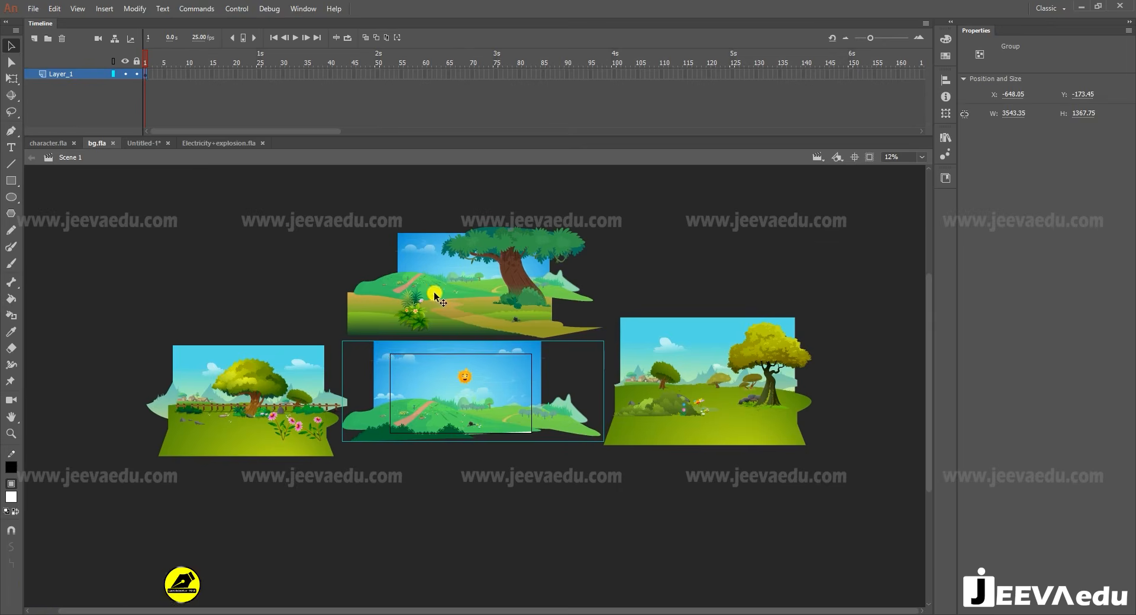
pyautogui.click(443, 365)
pyautogui.press('z')
pyautogui.click(460, 389)
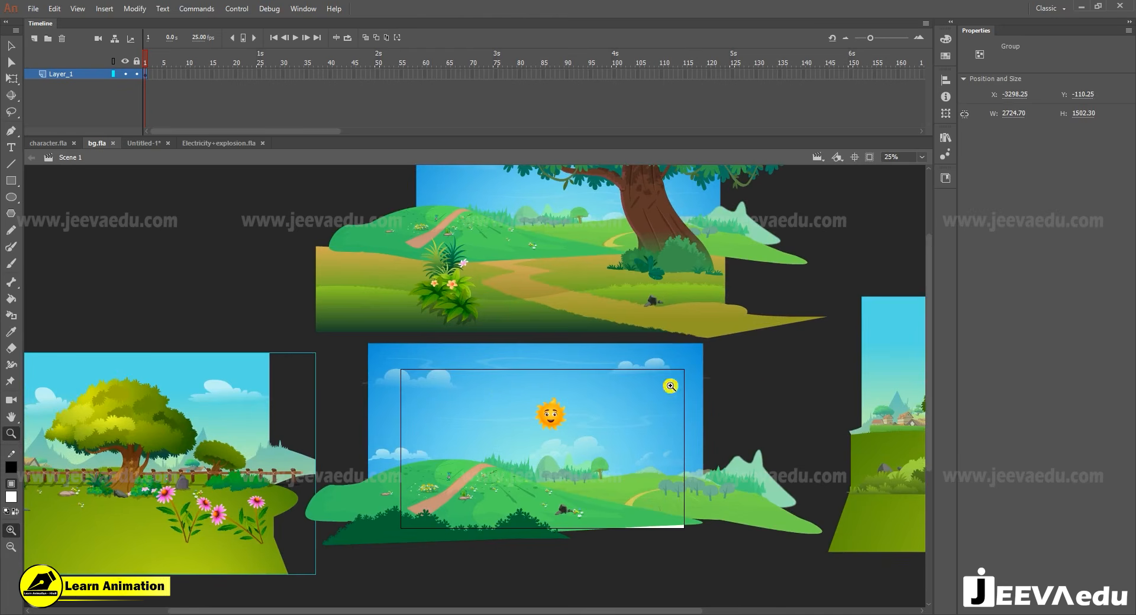
pyautogui.keyDown('alt'); pyautogui.click(588, 374); pyautogui.keyUp('alt')
# - Switch to character.fla and scrub the timeline to preview the animated characters
pyautogui.click(52, 143)
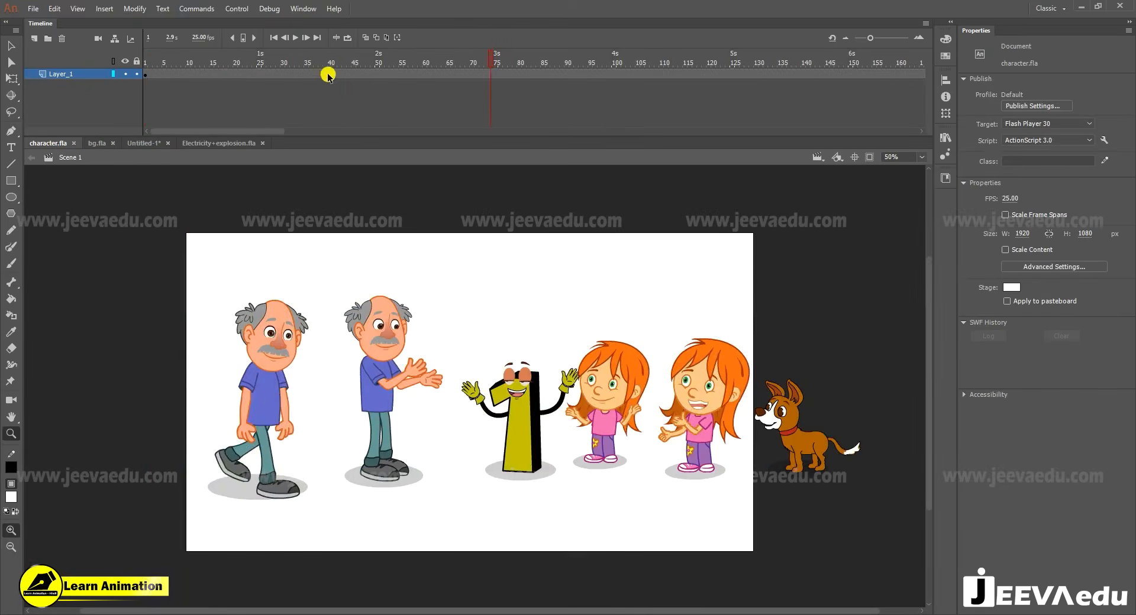
pyautogui.moveTo(442, 59); pyautogui.dragTo(637, 122)
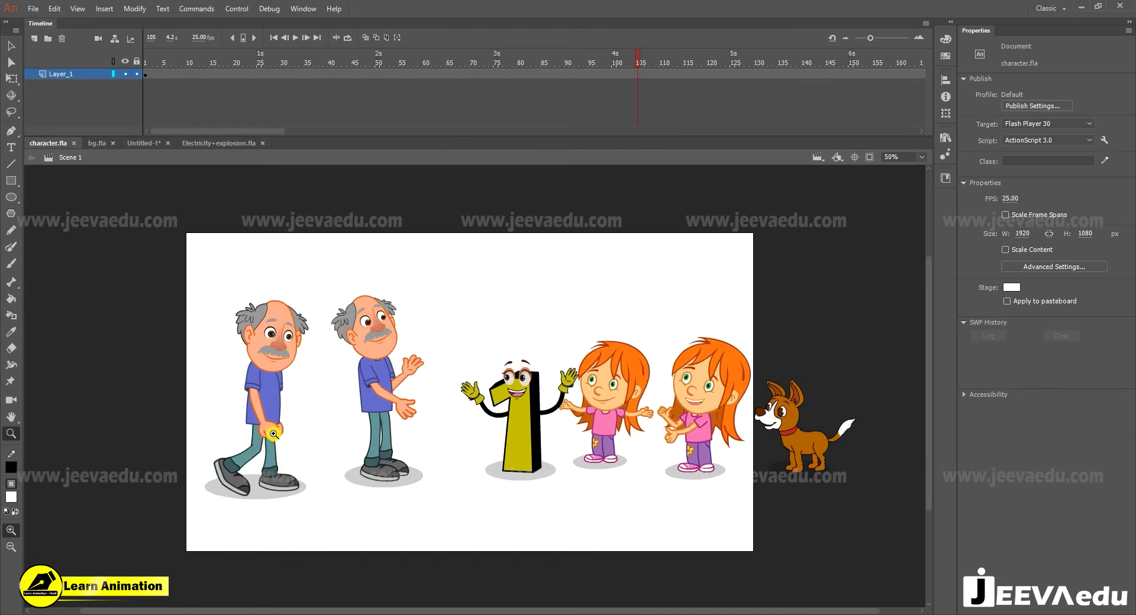
pyautogui.moveTo(691, 52); pyautogui.dragTo(253, 88)
pyautogui.moveTo(367, 100); pyautogui.dragTo(729, 111)
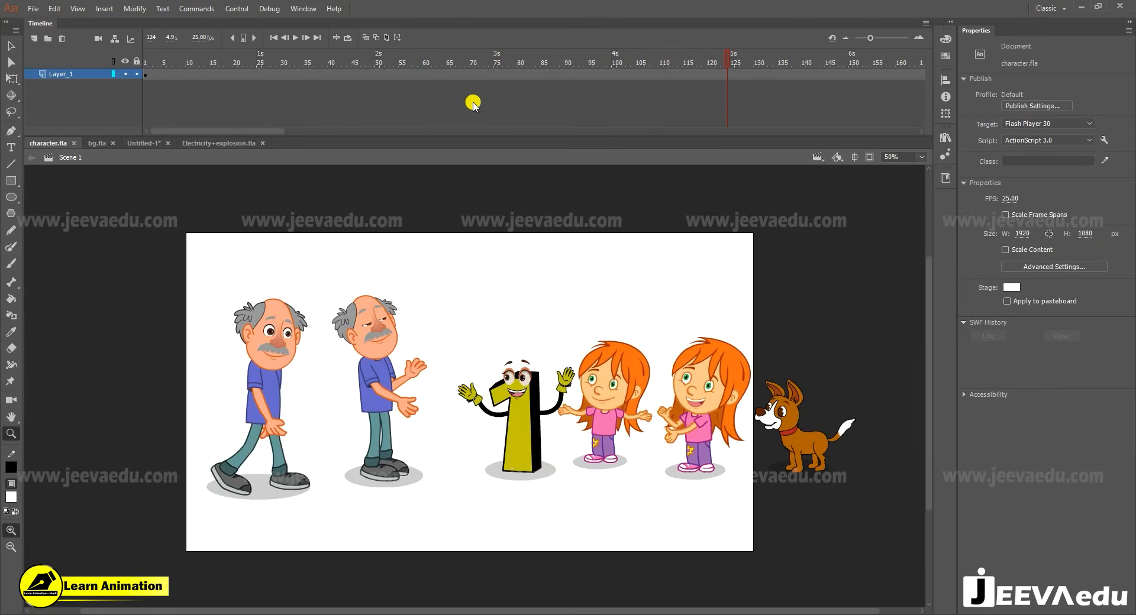
# - Switch to Electricity+explosion.fla and scrub the timeline to preview the electricity effects
pyautogui.click(212, 143)
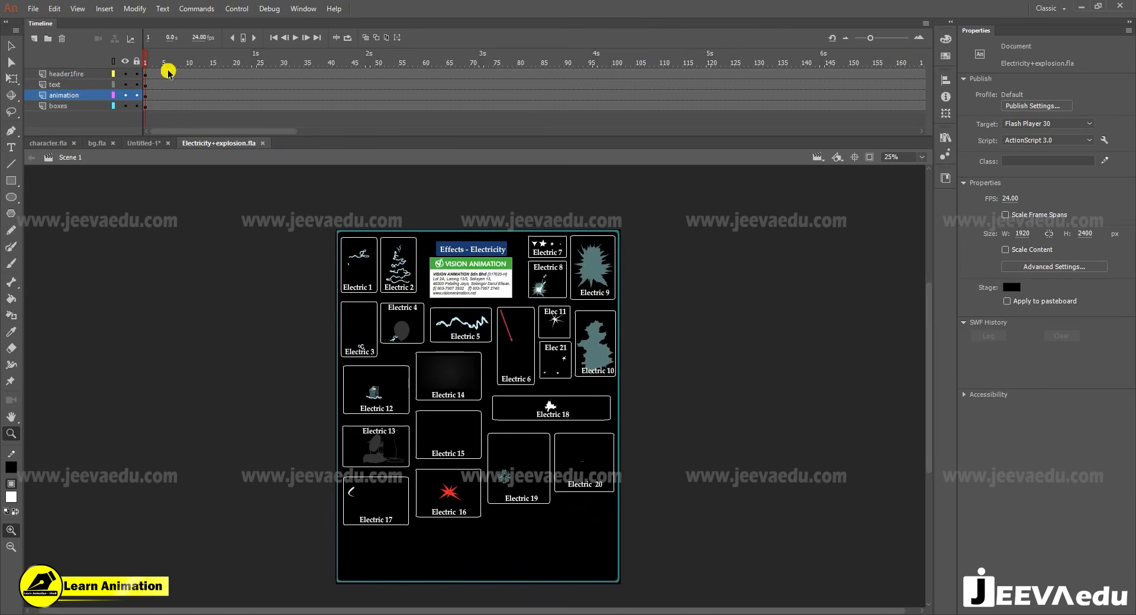
pyautogui.moveTo(315, 67); pyautogui.dragTo(524, 81)
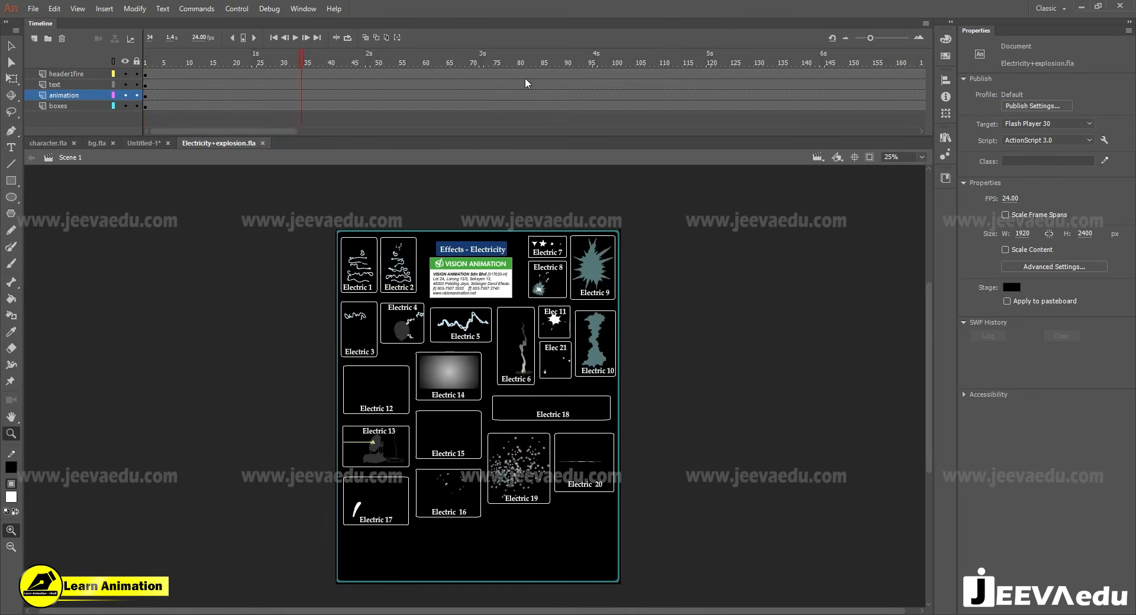
pyautogui.moveTo(228, 72); pyautogui.dragTo(585, 72)
pyautogui.moveTo(436, 96); pyautogui.dragTo(528, 96)
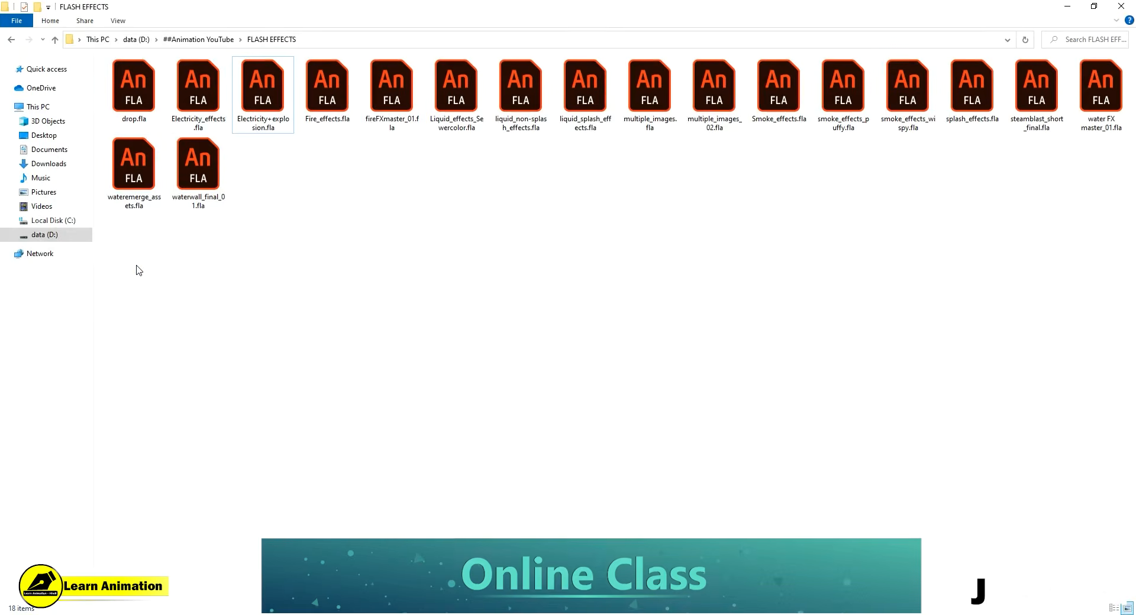
# - Switch to File Explorer and select the effect files in the FLASH EFFECTS folder
pyautogui.moveTo(136, 265); pyautogui.dragTo(1116, 63)
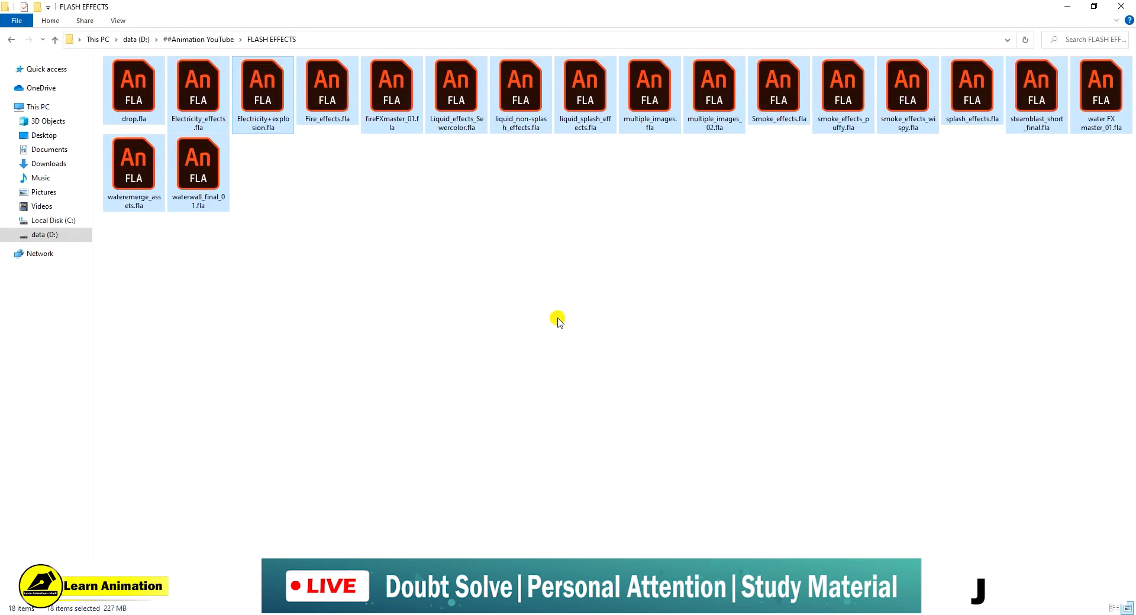
pyautogui.moveTo(150, 254); pyautogui.dragTo(1048, 122)
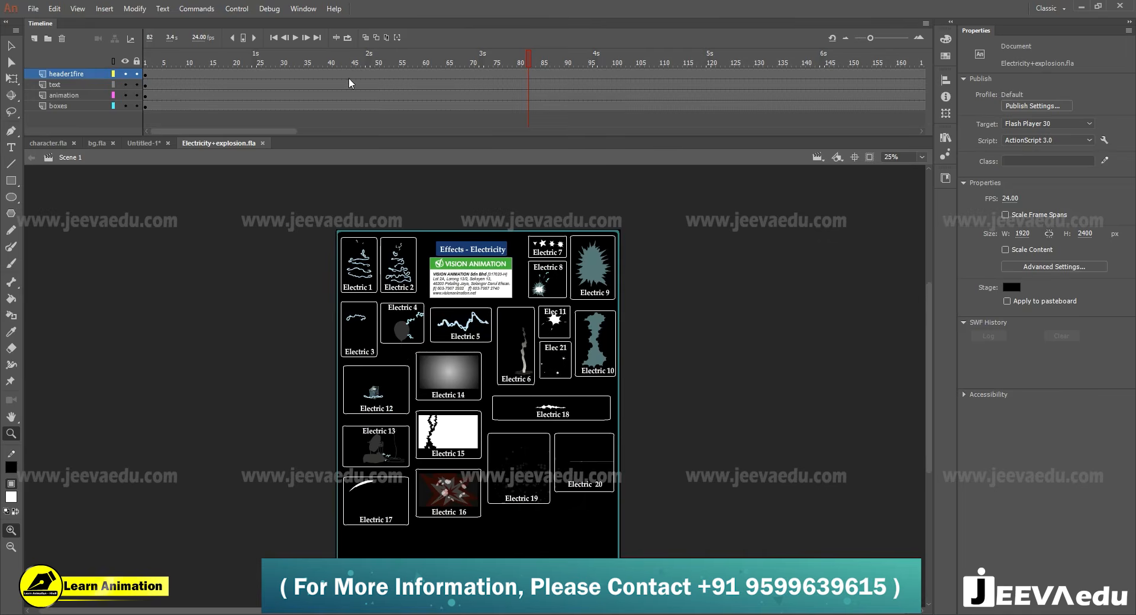
# - Switch back to Adobe Animate, try moving the Electric 9 effect off the sheet, and undo the move
pyautogui.moveTo(349, 79); pyautogui.dragTo(458, 77)
pyautogui.press('v')
pyautogui.moveTo(579, 269); pyautogui.dragTo(756, 296)
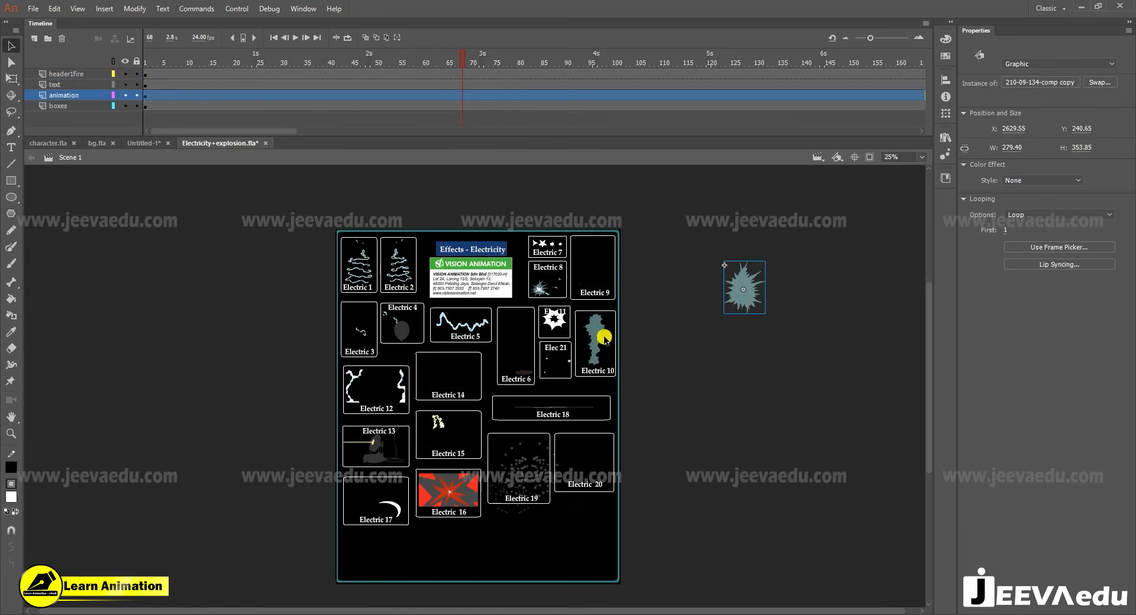
pyautogui.hotkey('ctrl', 'z')
pyautogui.click(528, 498)
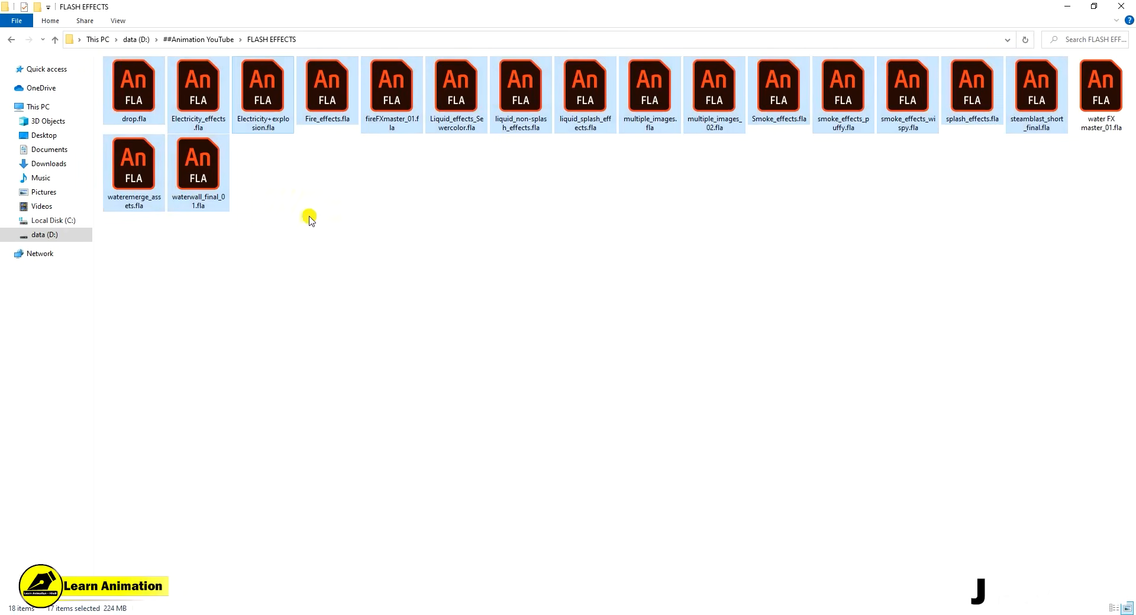
# - Clear the file selection in File Explorer, and close Electricity+explosion.fla in Adobe Animate without saving changes
pyautogui.click(151, 259)
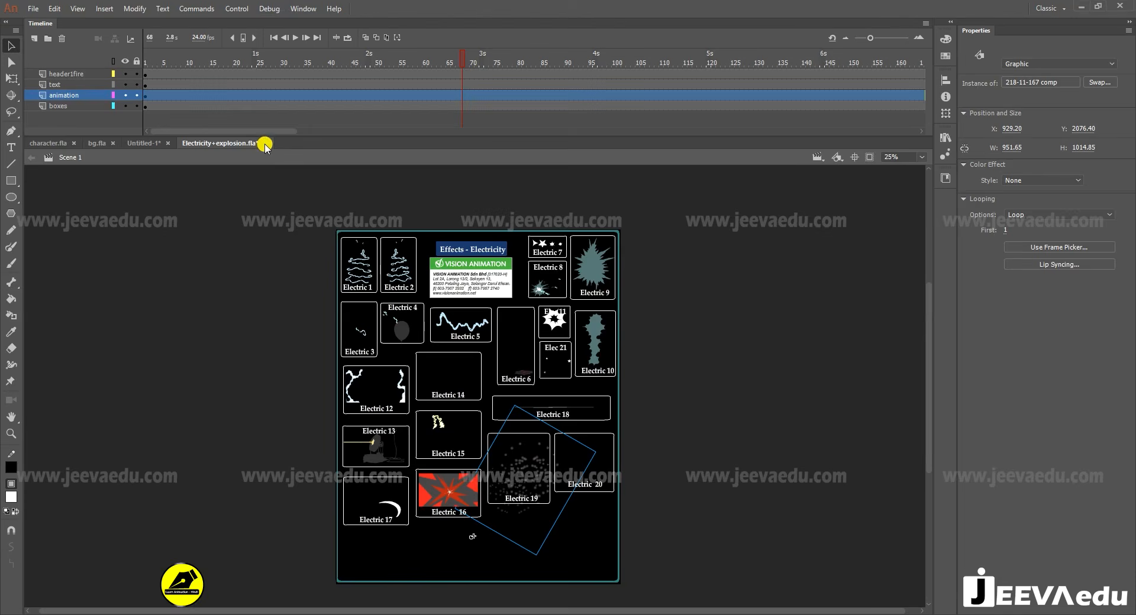
pyautogui.click(265, 144)
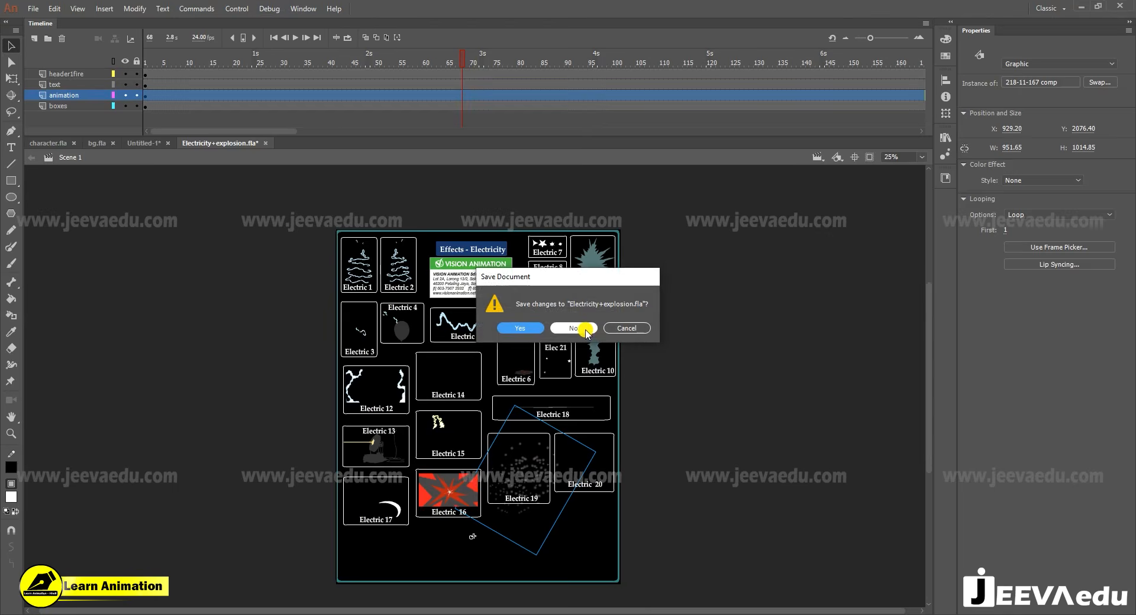
pyautogui.click(572, 328)
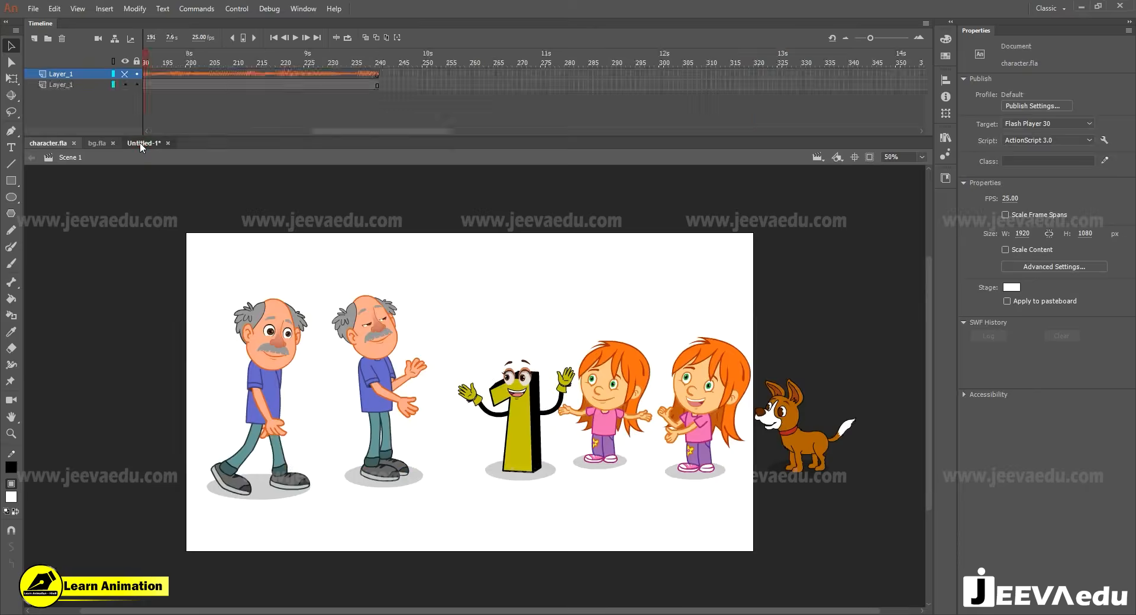
# - Return to the Untitled-1 document and move the playhead to frame 1
pyautogui.click(142, 144)
pyautogui.moveTo(393, 131); pyautogui.dragTo(231, 131)
pyautogui.click(147, 63)
pyautogui.click(147, 63)
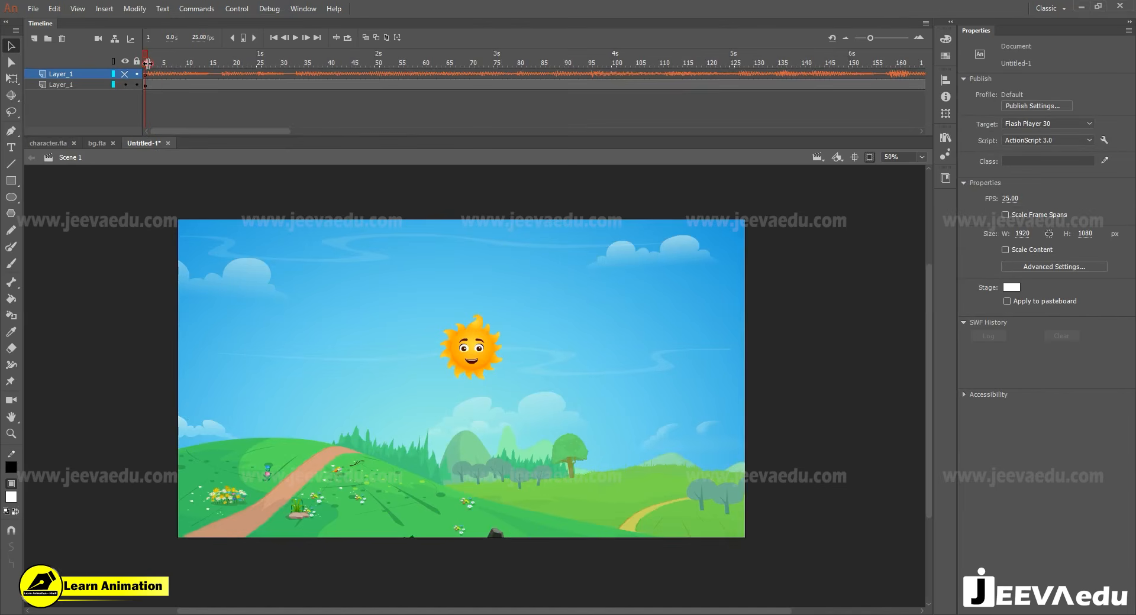
# - Make the sound layer visible and show the artwork outside the stage at 25% zoom
pyautogui.click(125, 74)
pyautogui.click(869, 157)
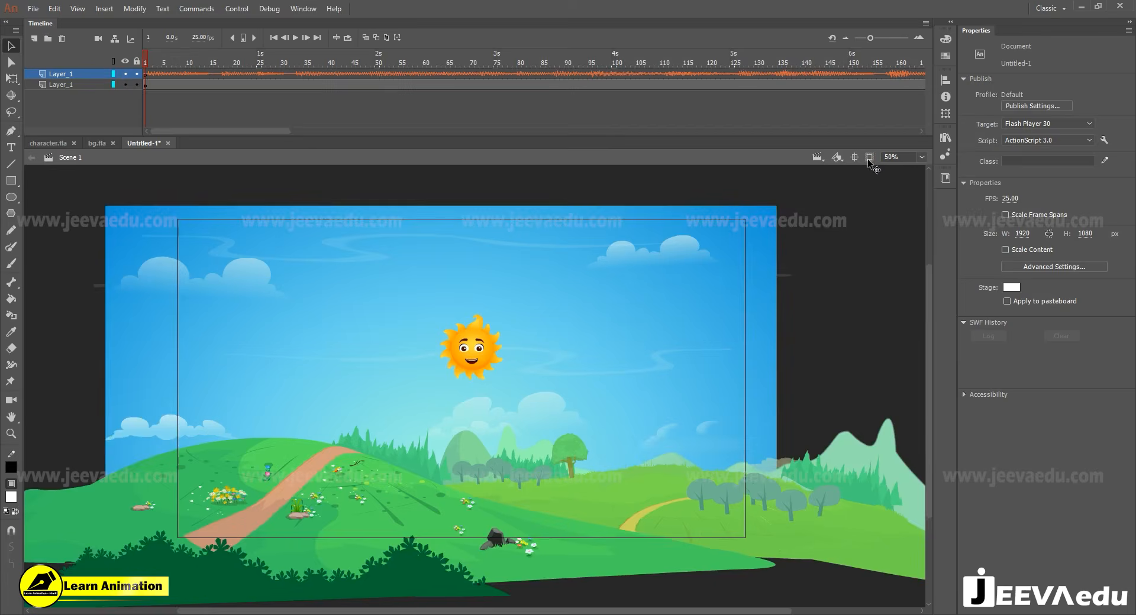
pyautogui.press('z')
pyautogui.keyDown('alt'); pyautogui.click(413, 431); pyautogui.keyUp('alt')
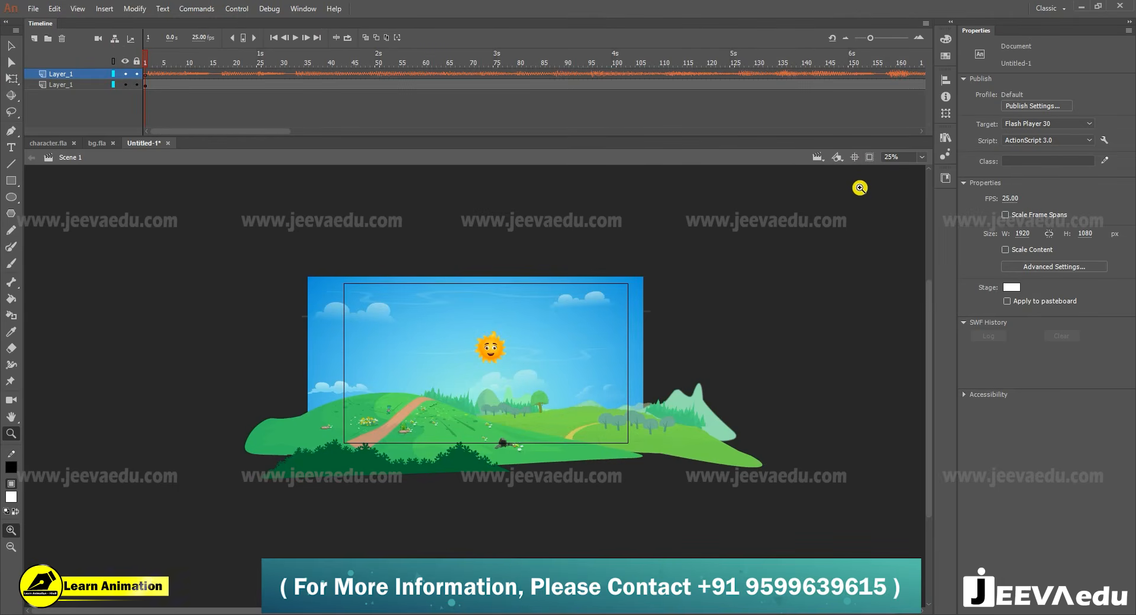
pyautogui.press('v')
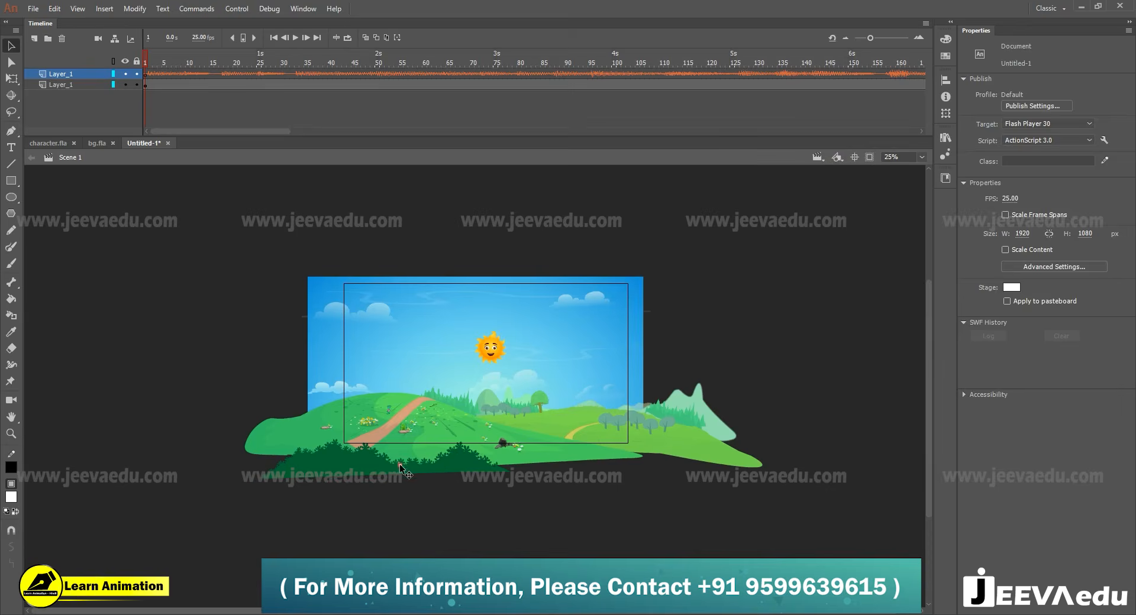
# - Try moving the whole background group on the stage, and undo the move
pyautogui.click(401, 468)
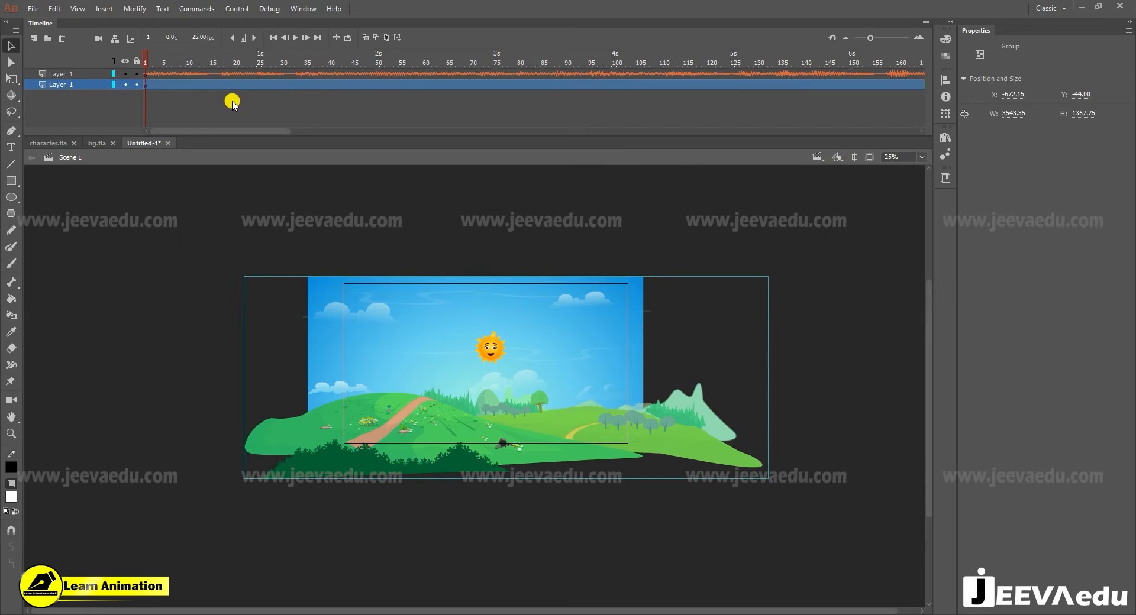
pyautogui.moveTo(509, 416); pyautogui.dragTo(495, 401)
pyautogui.hotkey('ctrl', 'z')
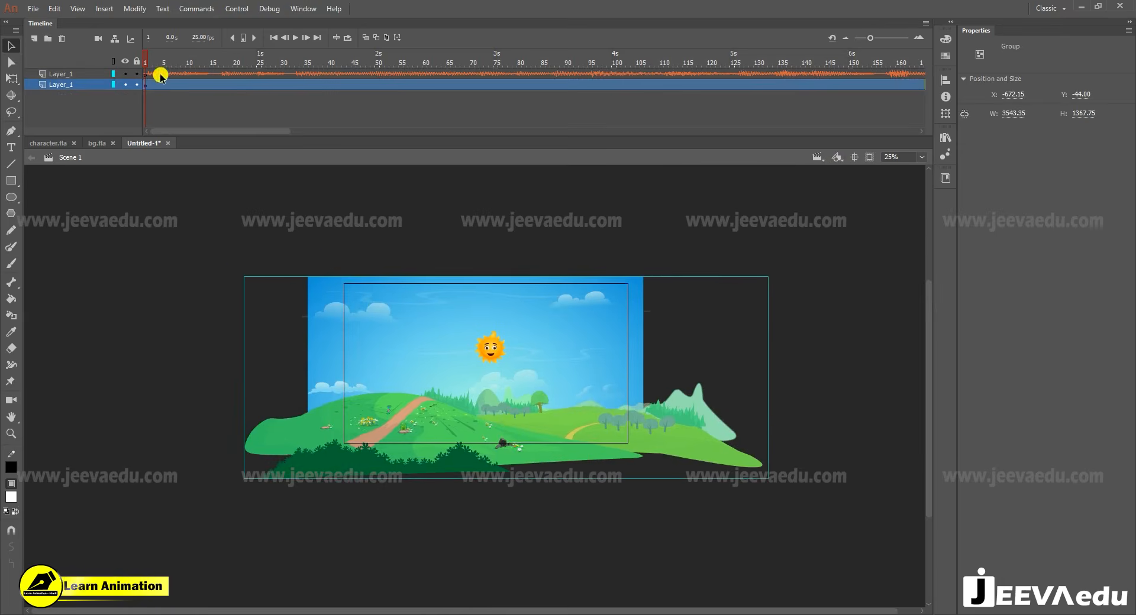
pyautogui.click(34, 10)
pyautogui.click(33, 8)
pyautogui.click(33, 8)
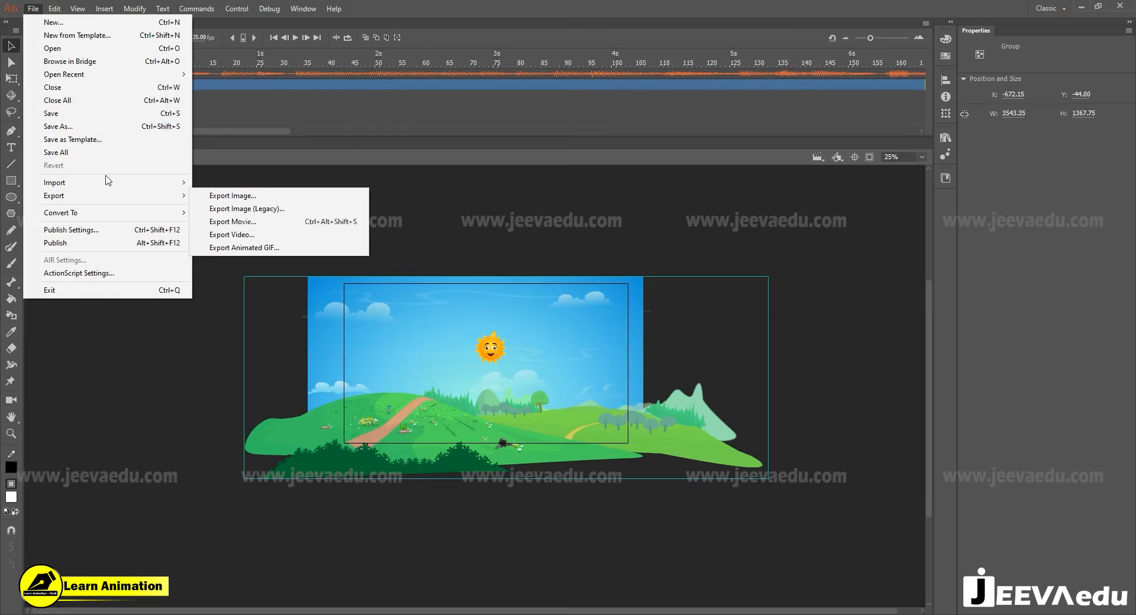
pyautogui.moveTo(106, 183)
pyautogui.click(609, 219)
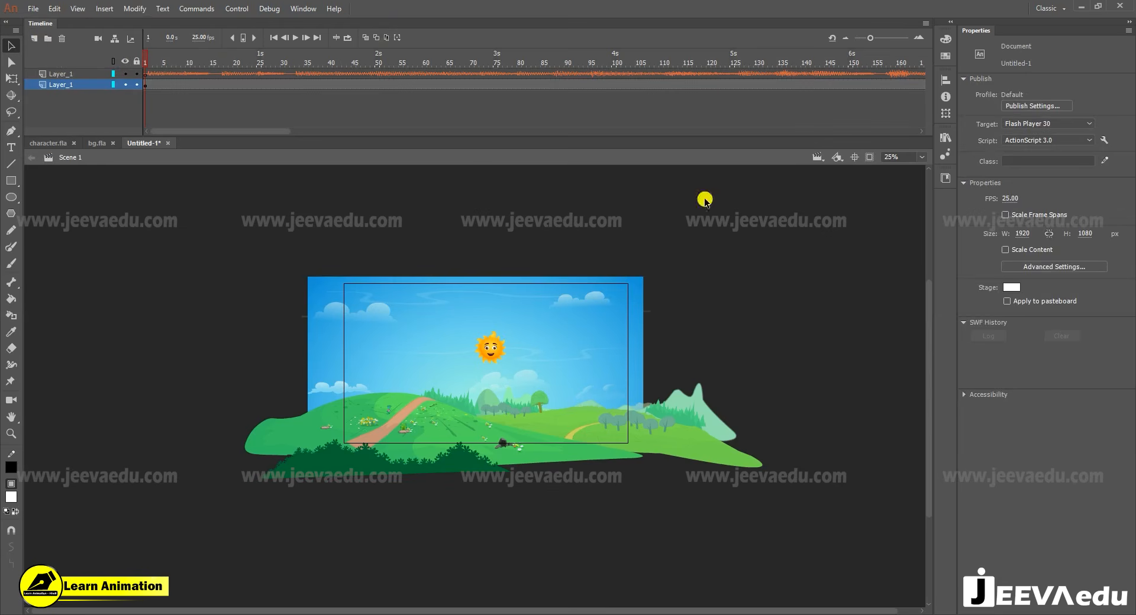
# - Copy the sound layer that holds 1-21 This Old Man.wav
pyautogui.click(530, 418)
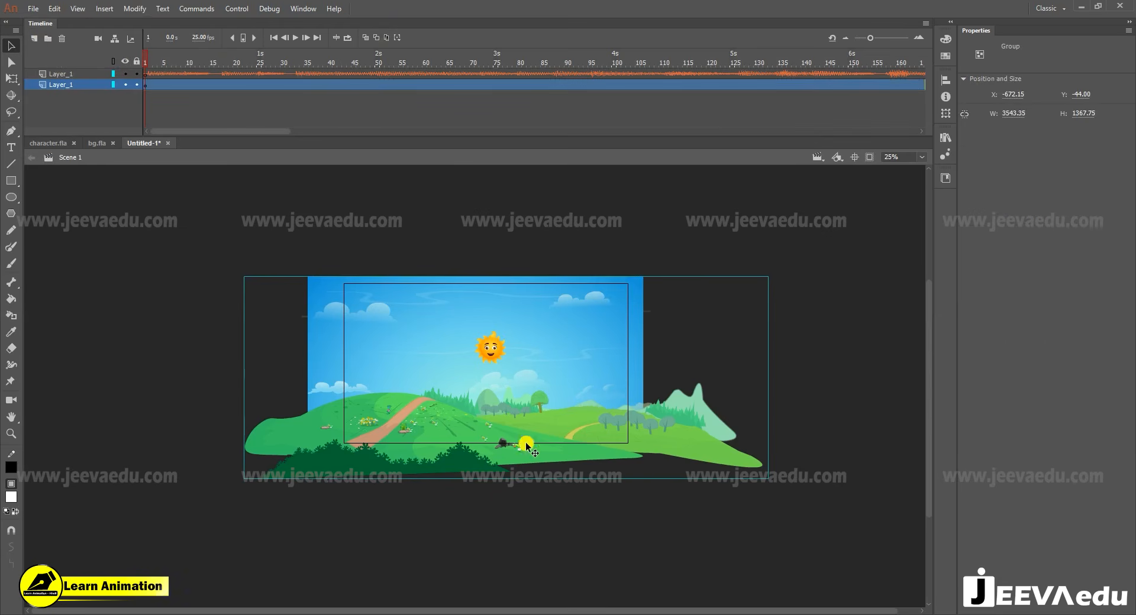
pyautogui.rightClick(53, 77)
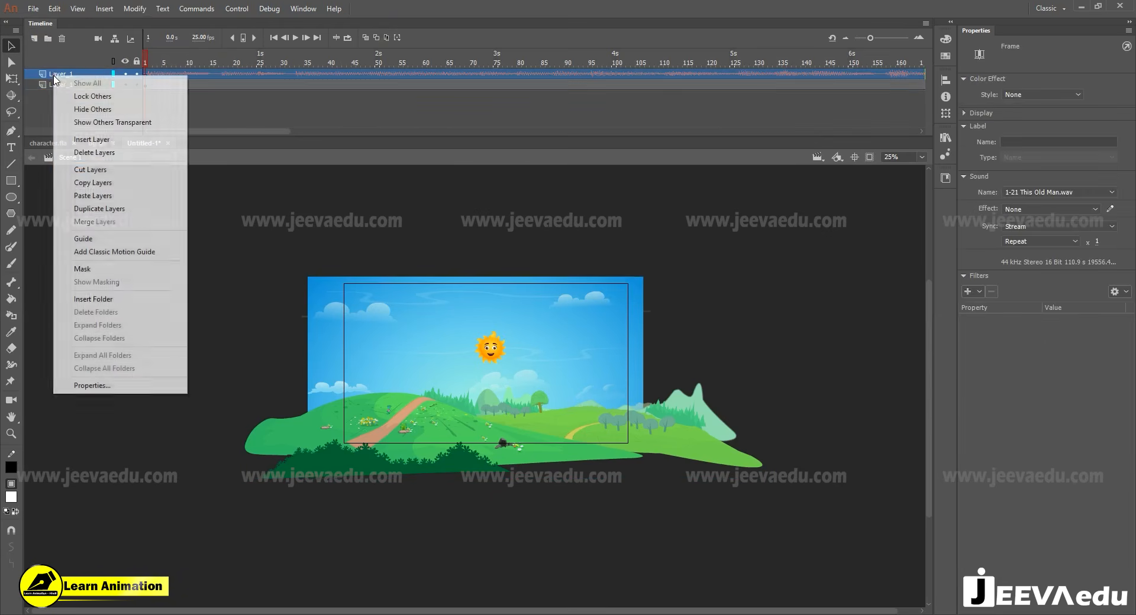
pyautogui.click(97, 182)
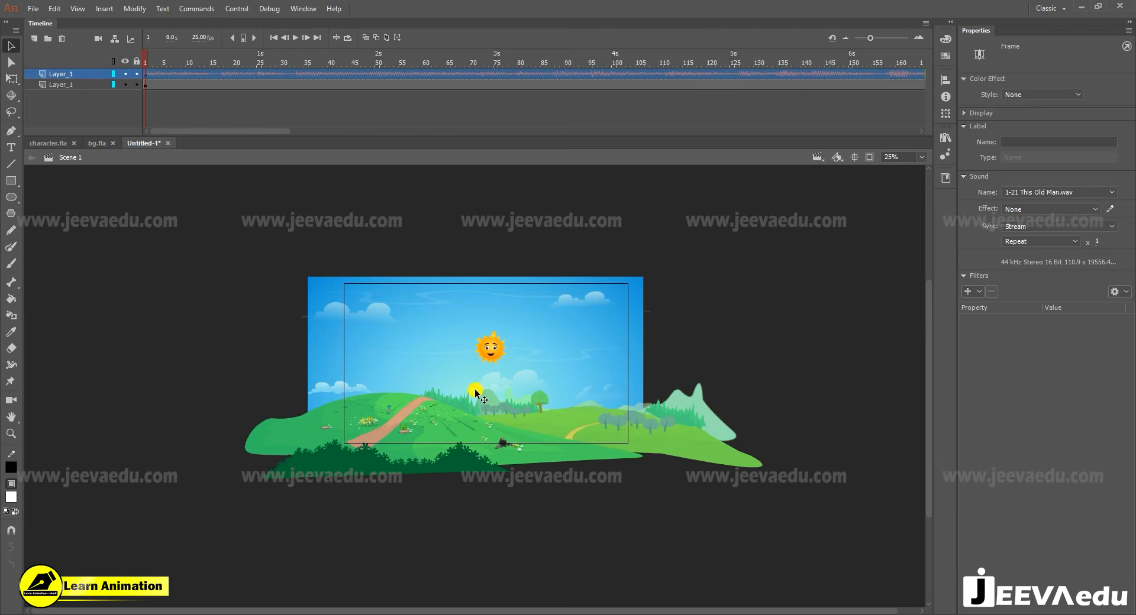
# - Convert the background group to a symbol and break the group apart inside it
pyautogui.click(504, 407)
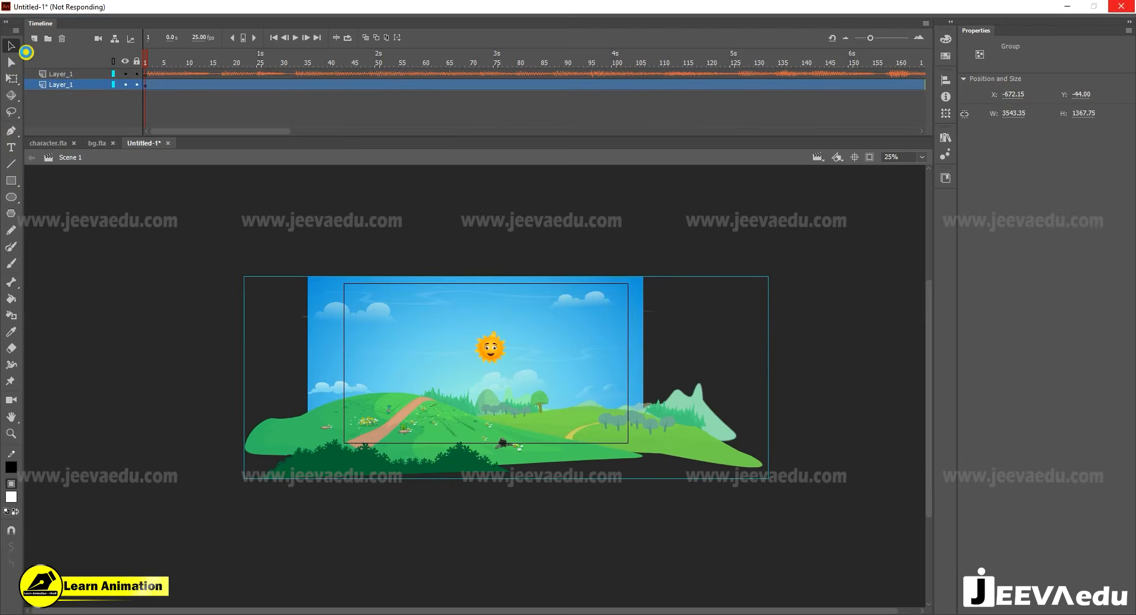
pyautogui.doubleClick(523, 395)
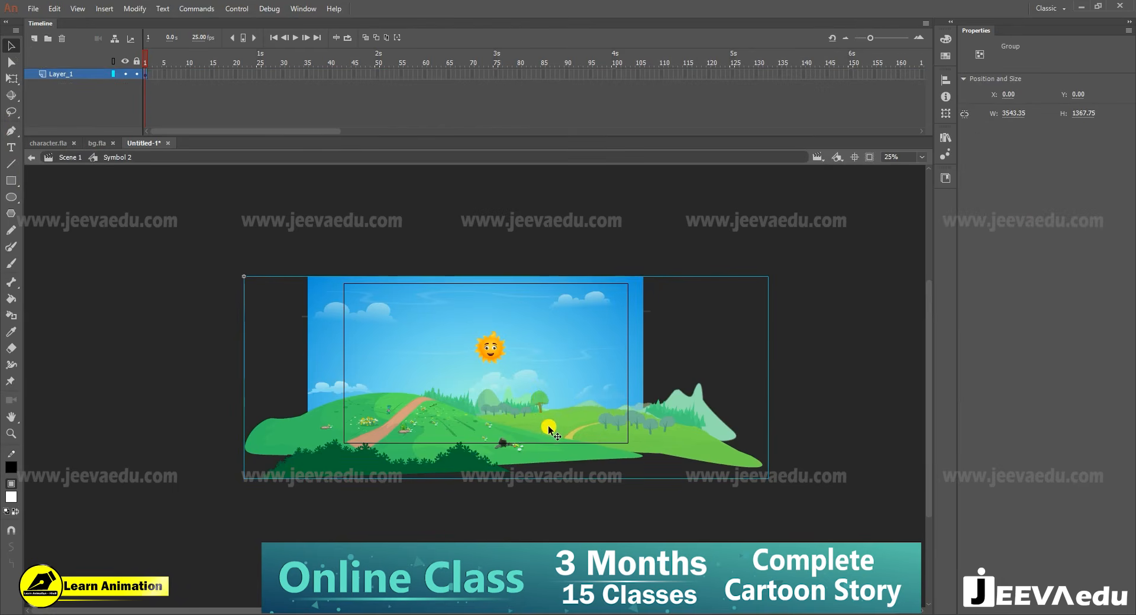
pyautogui.hotkey('ctrl', 'b')
# - Try moving the dark green bushes and the far hill separately, and undo both moves
pyautogui.click(352, 473)
pyautogui.moveTo(352, 474); pyautogui.dragTo(320, 526)
pyautogui.hotkey('ctrl', 'z')
pyautogui.moveTo(617, 423); pyautogui.dragTo(659, 409)
pyautogui.hotkey('ctrl', 'z')
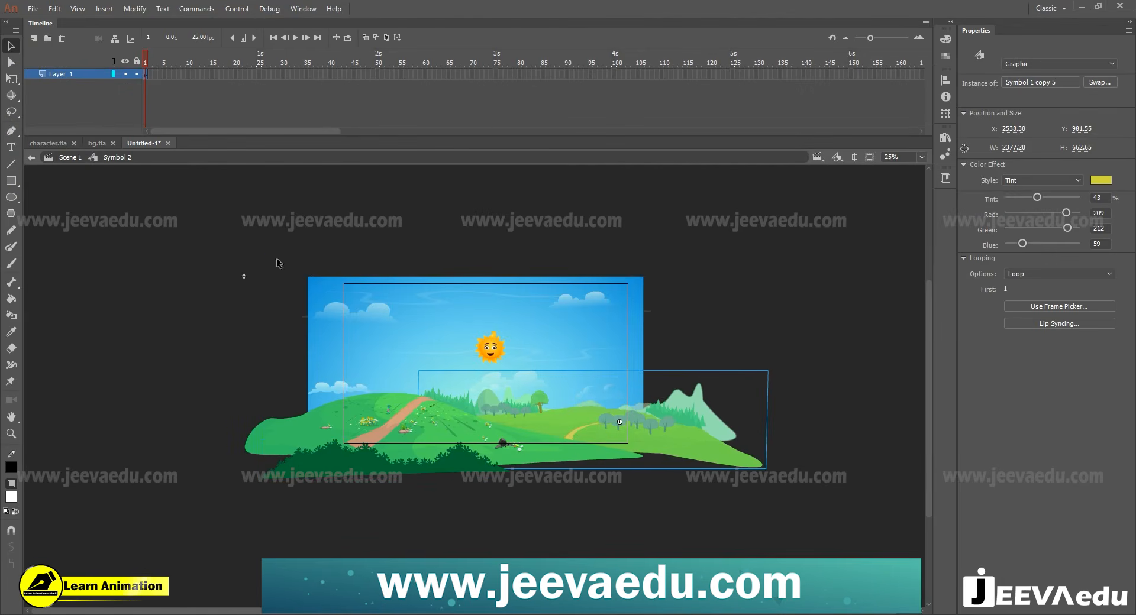
# - Distribute all the background pieces inside the symbol to separate layers
pyautogui.moveTo(272, 264); pyautogui.dragTo(732, 524)
pyautogui.rightClick(496, 380)
pyautogui.click(546, 268)
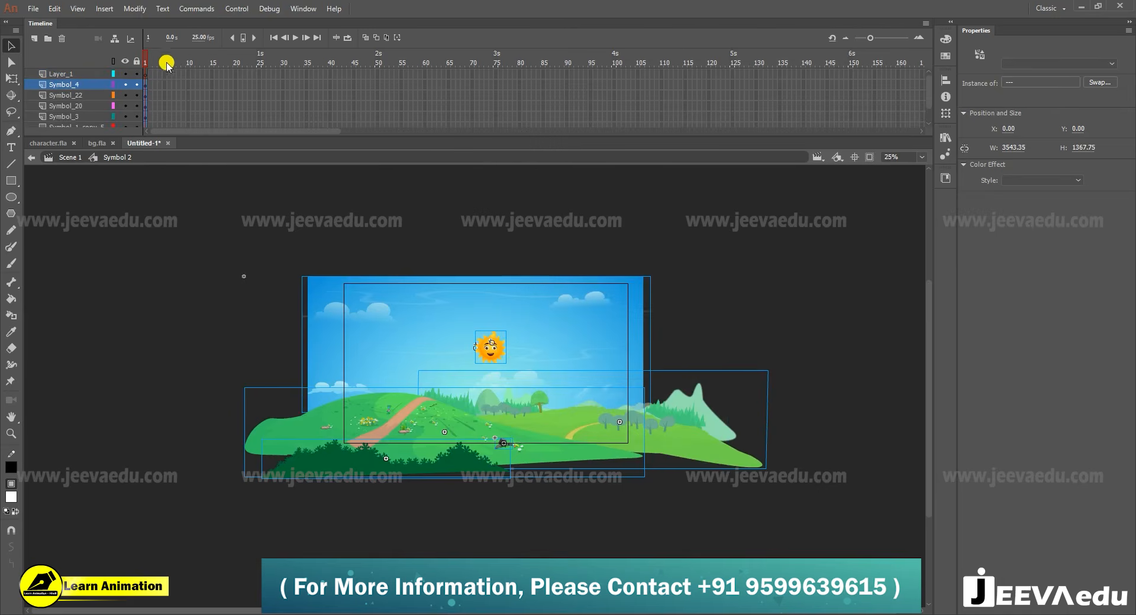
# - Insert frames on all of the symbol's layers to extend their duration
pyautogui.moveTo(177, 71); pyautogui.dragTo(406, 274)
pyautogui.press('F5')
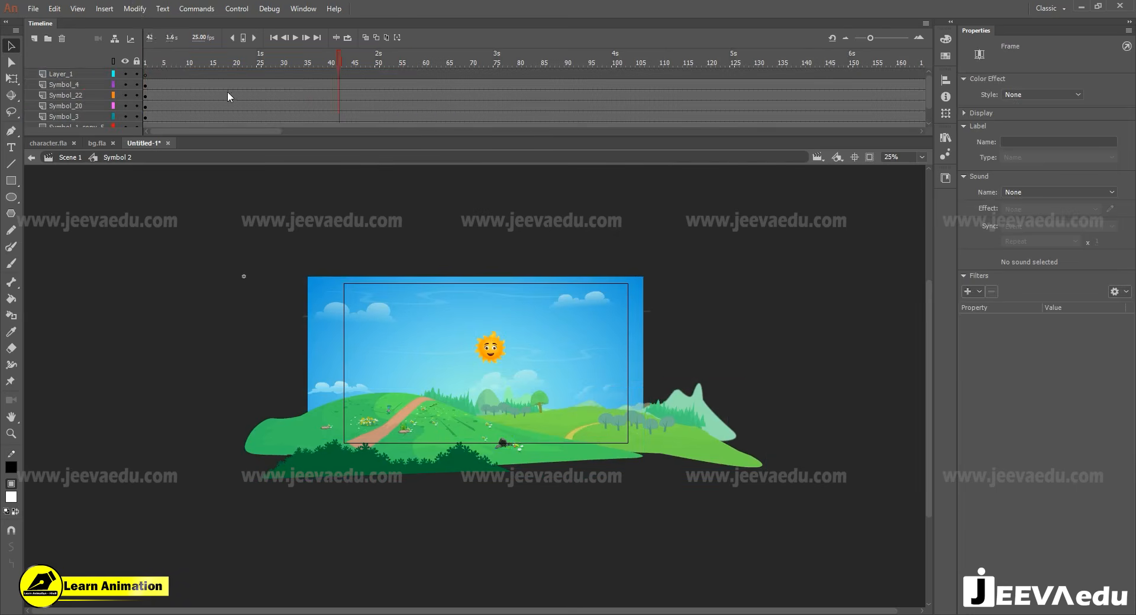
# - Paste the copied soundtrack layer above the background layers inside the symbol and delete the empty Layer_1
pyautogui.click(55, 75)
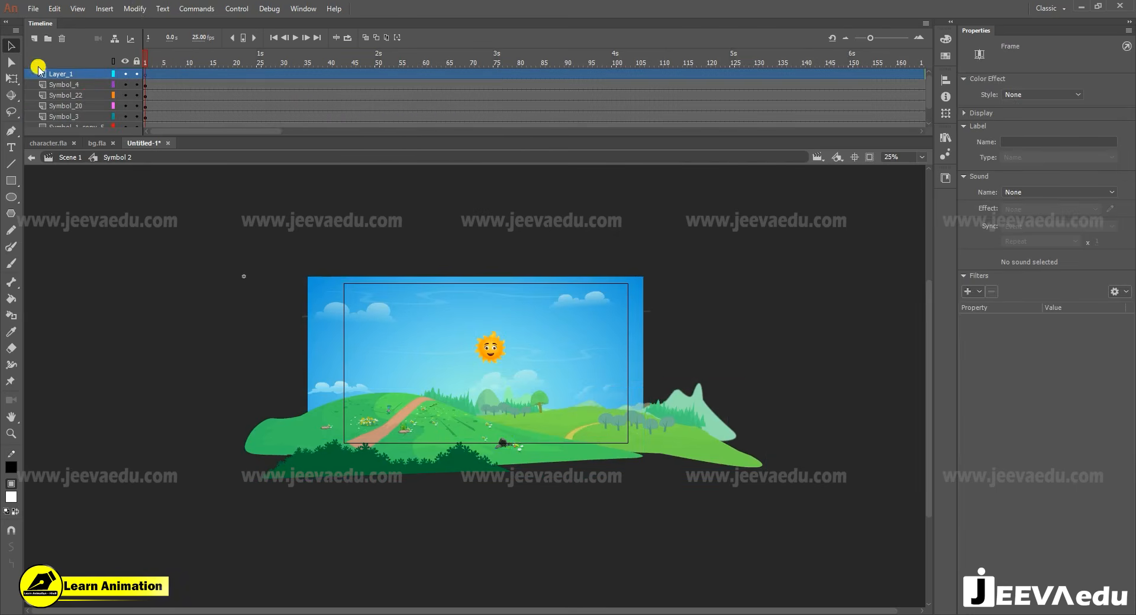
pyautogui.rightClick(75, 77)
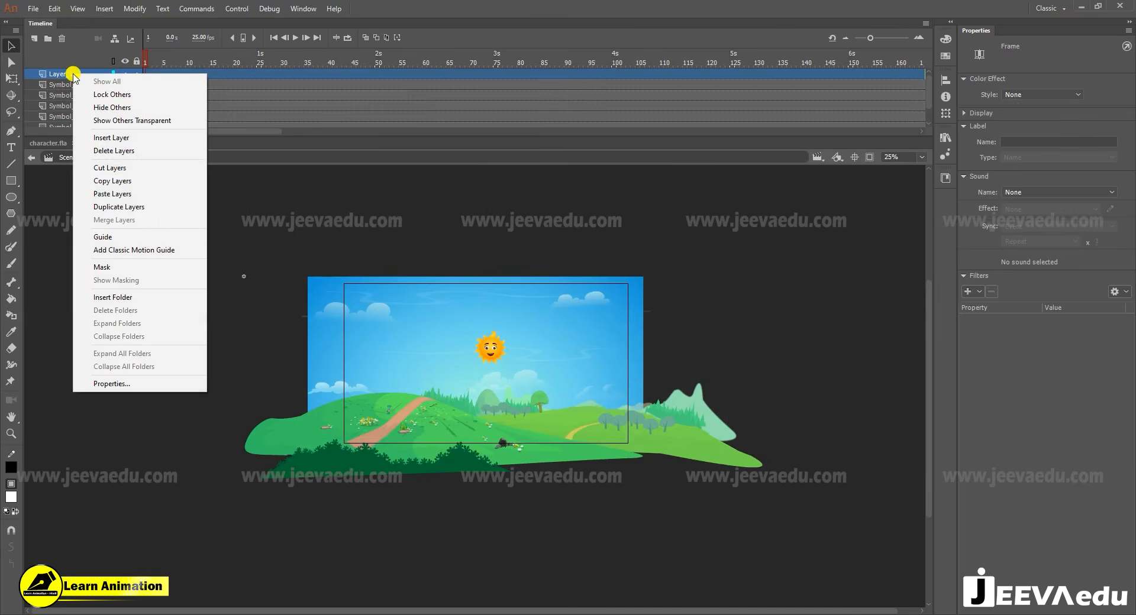
pyautogui.click(113, 194)
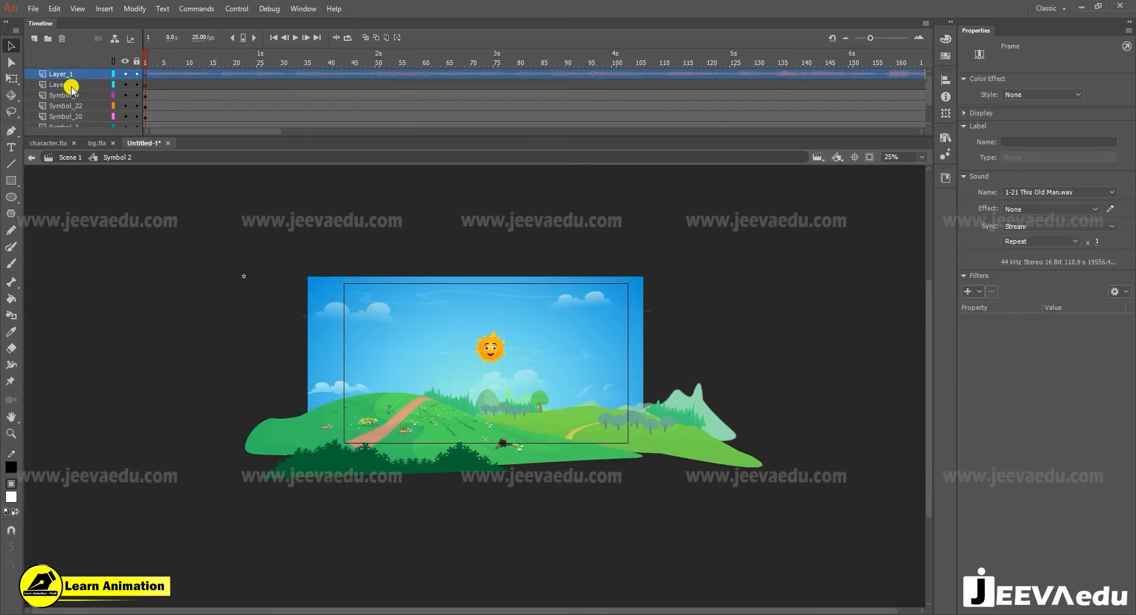
pyautogui.click(70, 87)
pyautogui.click(63, 39)
pyautogui.click(249, 65)
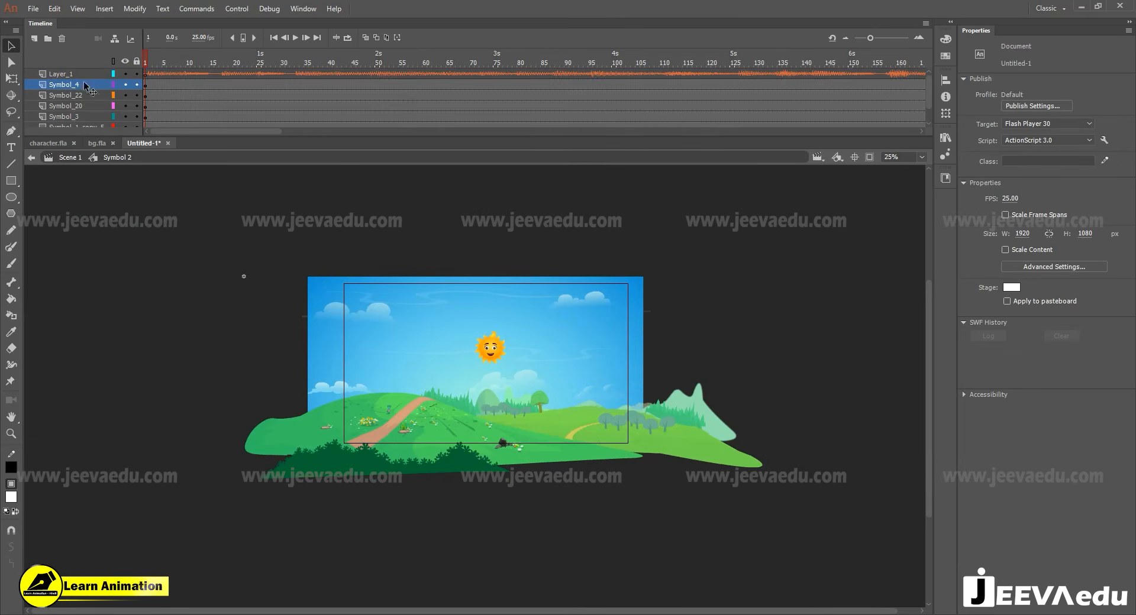
# - Scale all the background pieces down together to about 3199 by 1235 px, keeping them over the stage
pyautogui.press('z')
pyautogui.click(496, 395)
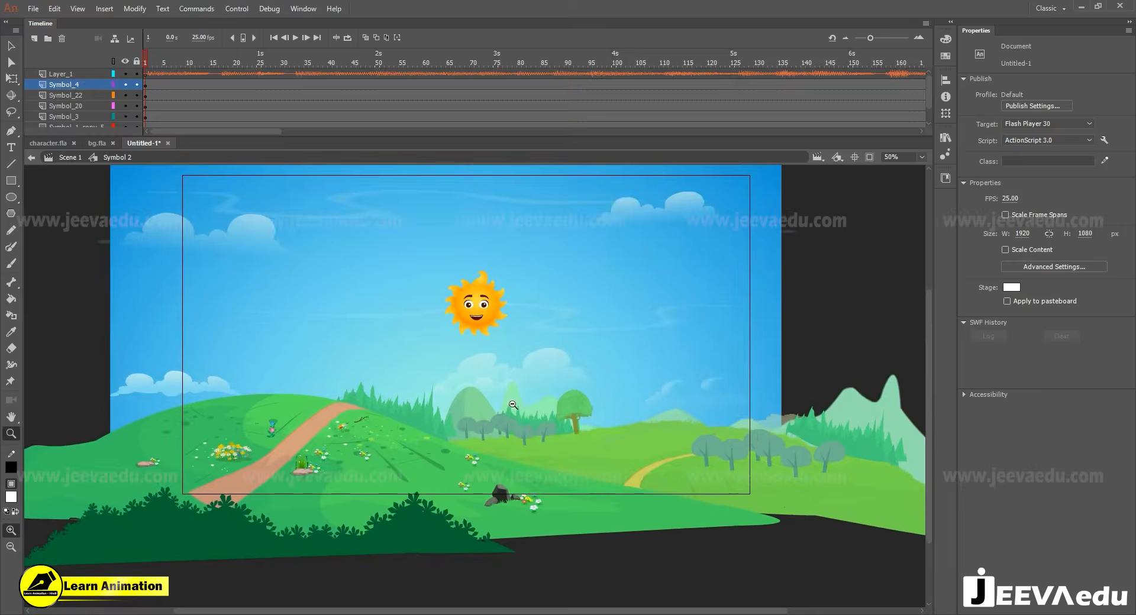
pyautogui.keyDown('alt'); pyautogui.click(519, 409); pyautogui.keyUp('alt')
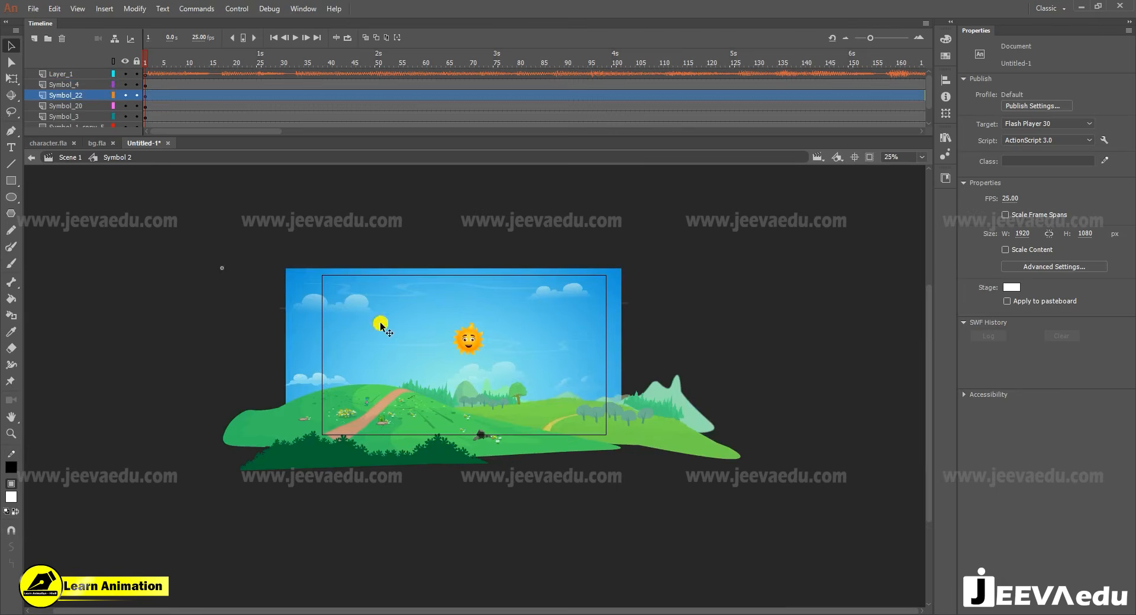
pyautogui.moveTo(223, 261); pyautogui.dragTo(703, 527)
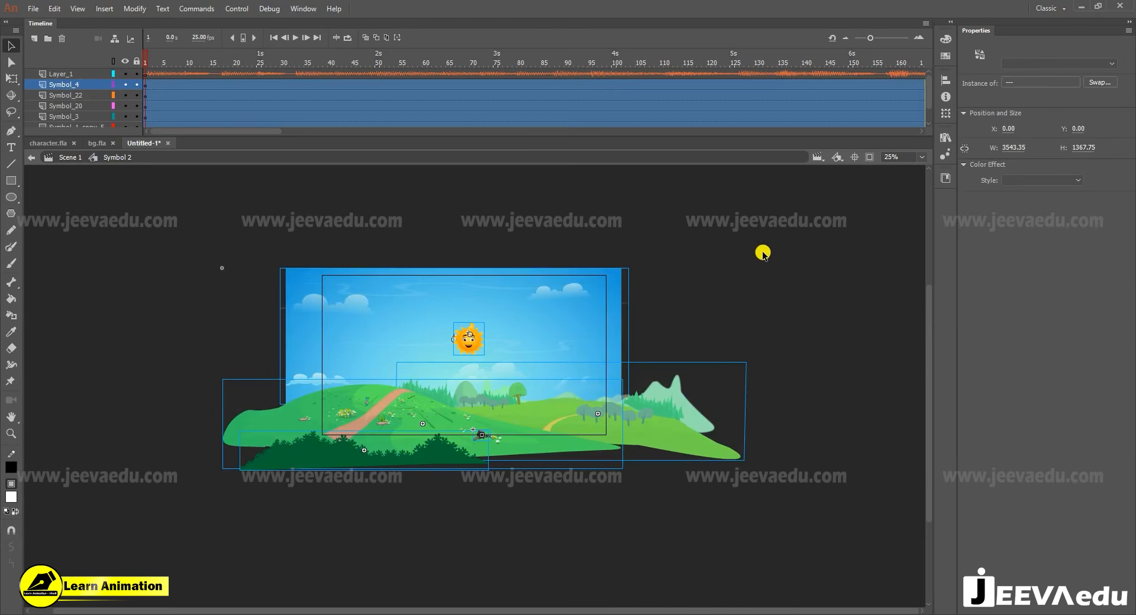
pyautogui.click(12, 78)
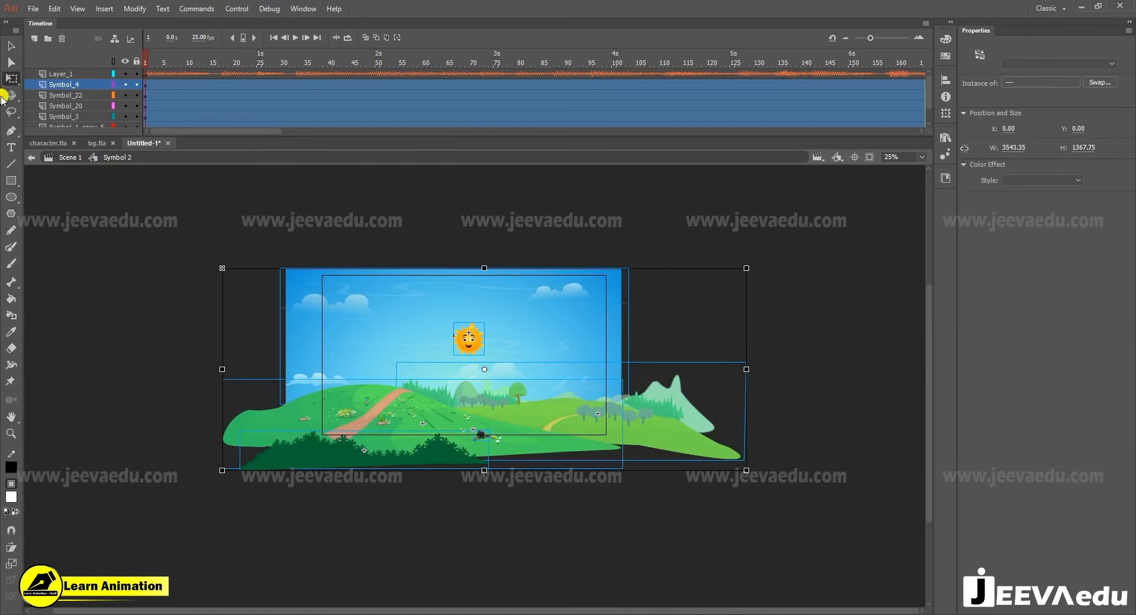
pyautogui.moveTo(747, 268); pyautogui.dragTo(717, 268)
pyautogui.moveTo(530, 360); pyautogui.dragTo(532, 350)
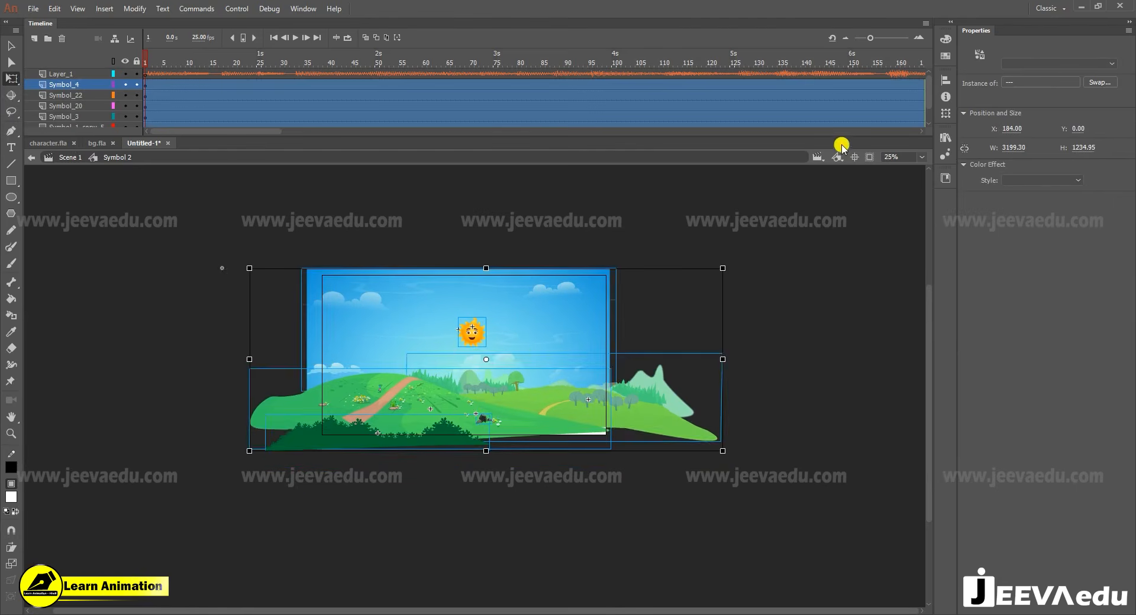
# - Clip the view to the stage and shift all background pieces down slightly to fill the gap at the lower edge
pyautogui.click(867, 158)
pyautogui.press('z')
pyautogui.press('v')
pyautogui.click(428, 473)
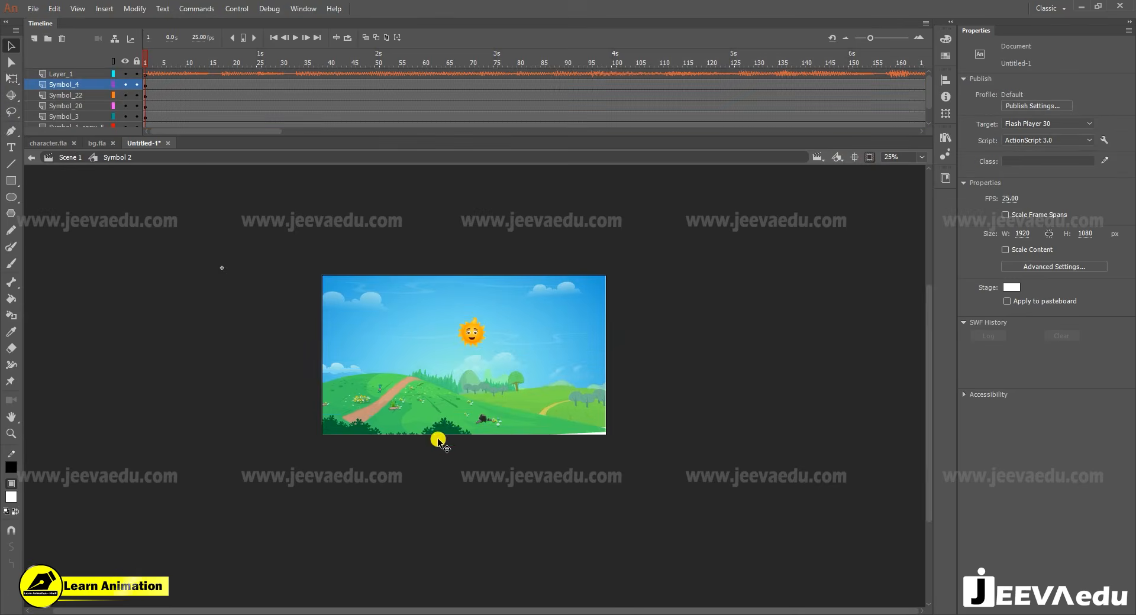
pyautogui.moveTo(178, 173); pyautogui.dragTo(701, 523)
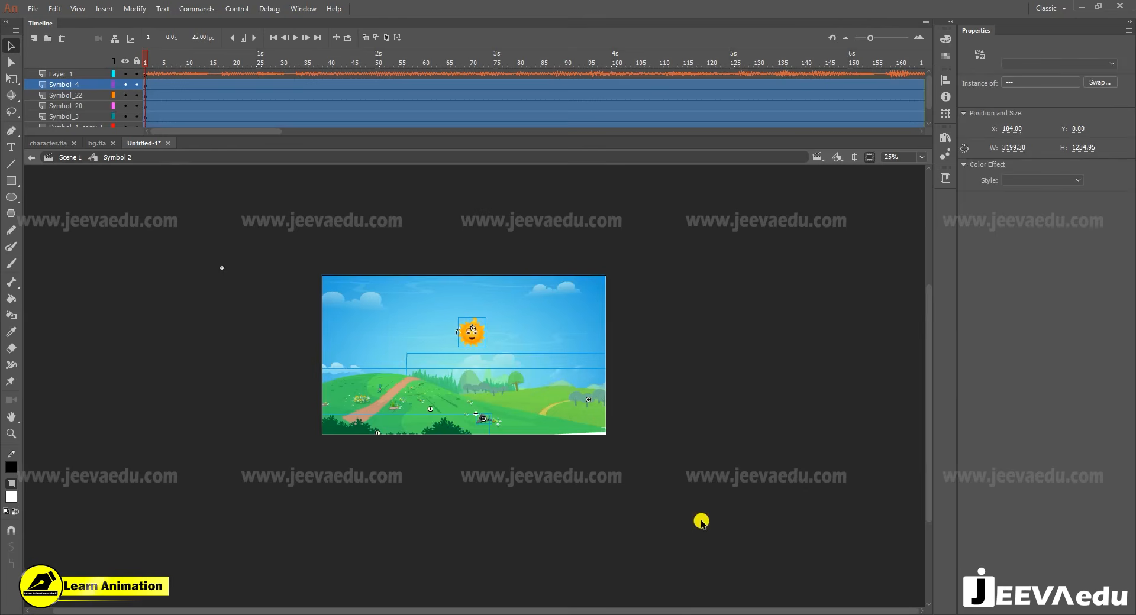
pyautogui.click(458, 444)
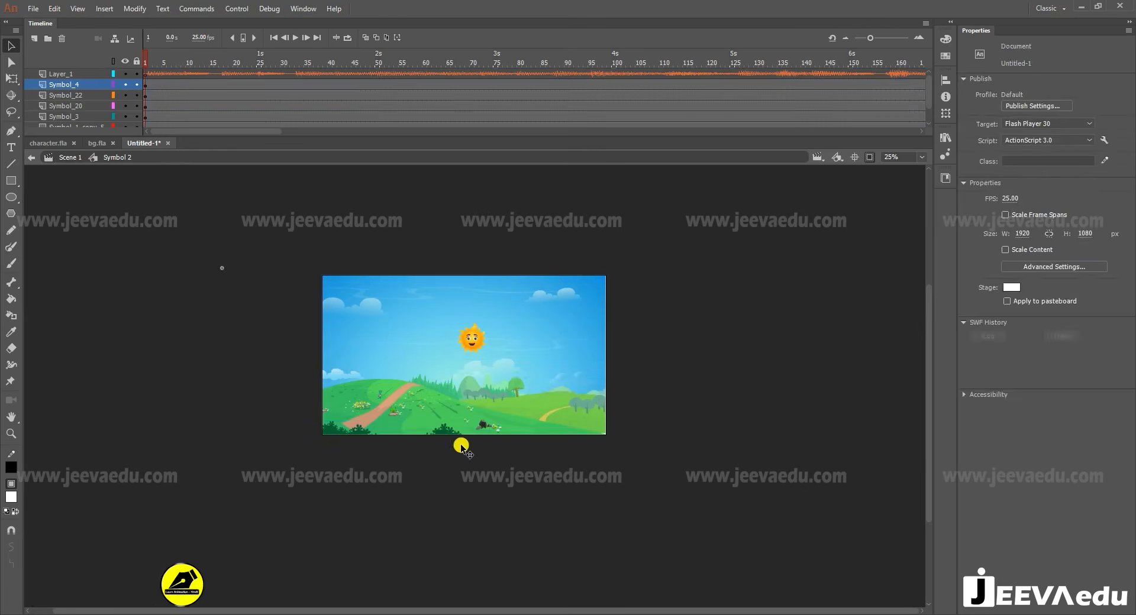
# - Nudge the dark green foreground bushes slightly right and up at the stage's lower edge
pyautogui.click(452, 436)
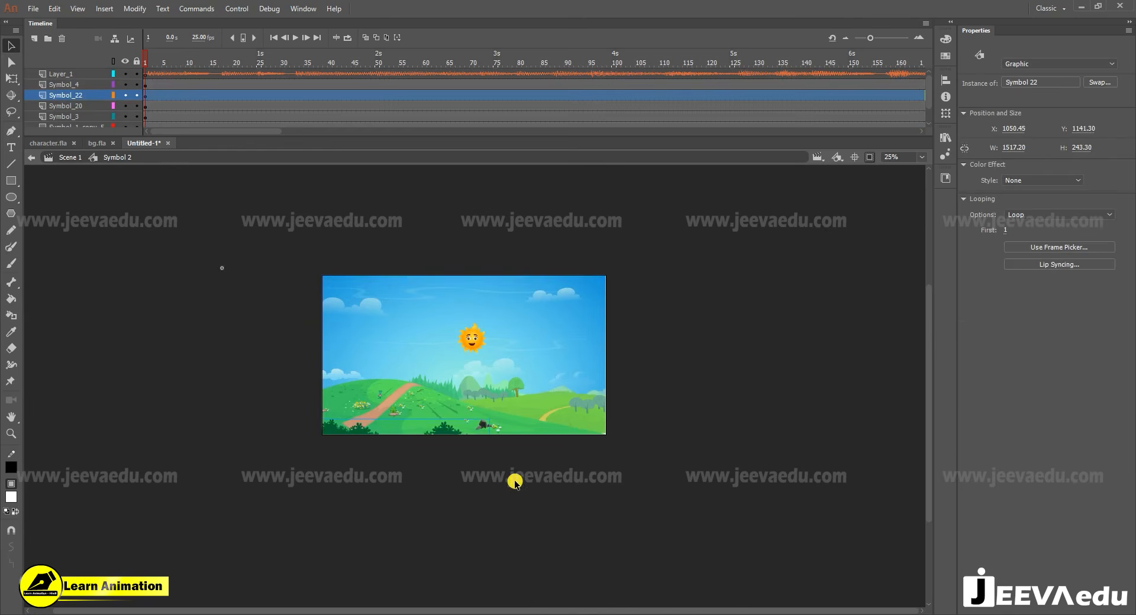
pyautogui.press('Right')
pyautogui.press('Right')
pyautogui.press('Right')
pyautogui.press('Right')
pyautogui.press('Right')
pyautogui.press('Up')
pyautogui.click(214, 188)
# - Examine the background layout with and without the off-stage artwork, checking the hill and the sun
pyautogui.click(870, 157)
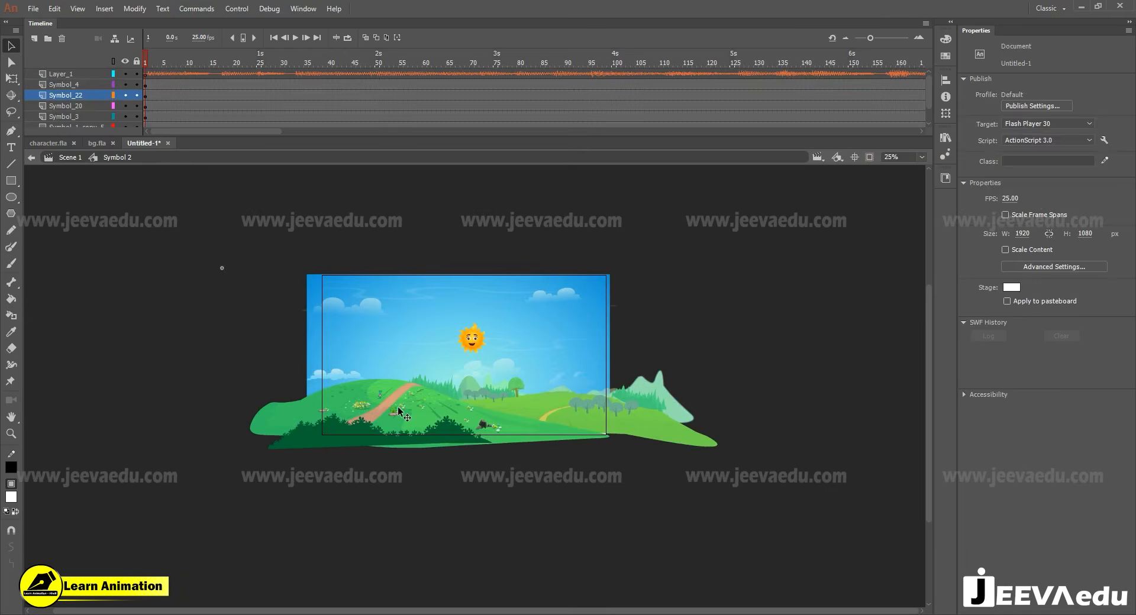
pyautogui.click(400, 413)
pyautogui.click(472, 338)
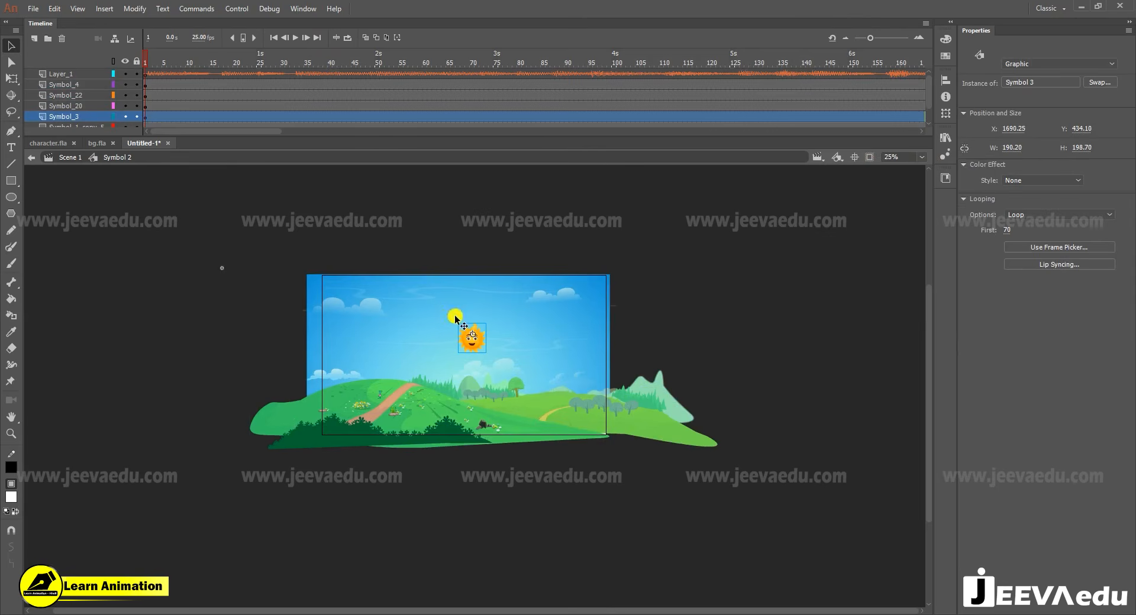
pyautogui.click(869, 157)
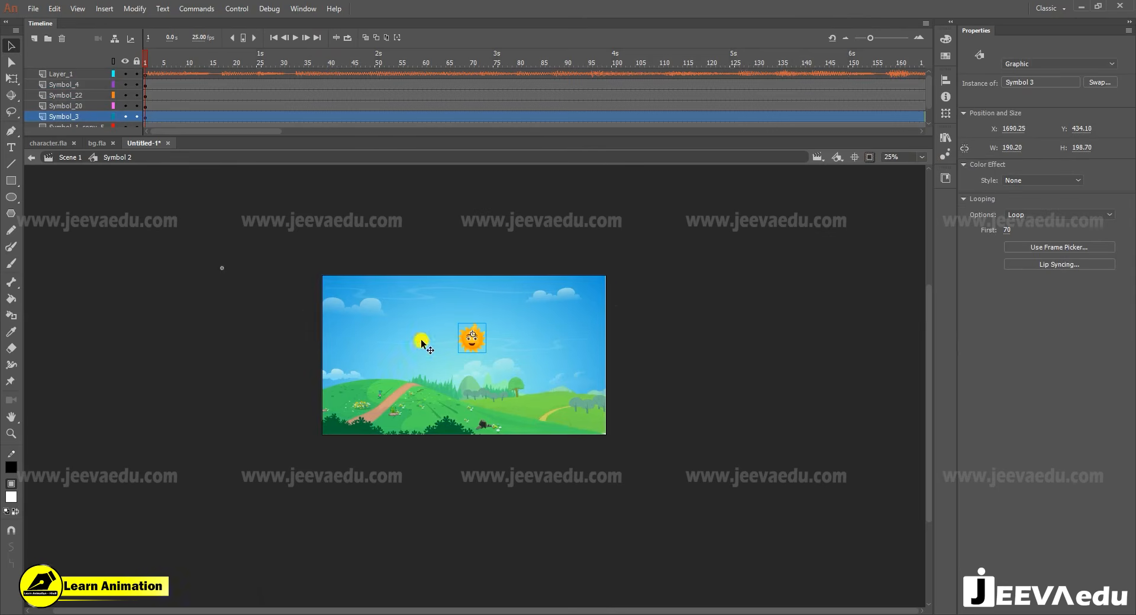
pyautogui.click(472, 373)
pyautogui.press('z')
pyautogui.click(473, 371)
pyautogui.moveTo(494, 412); pyautogui.dragTo(503, 448)
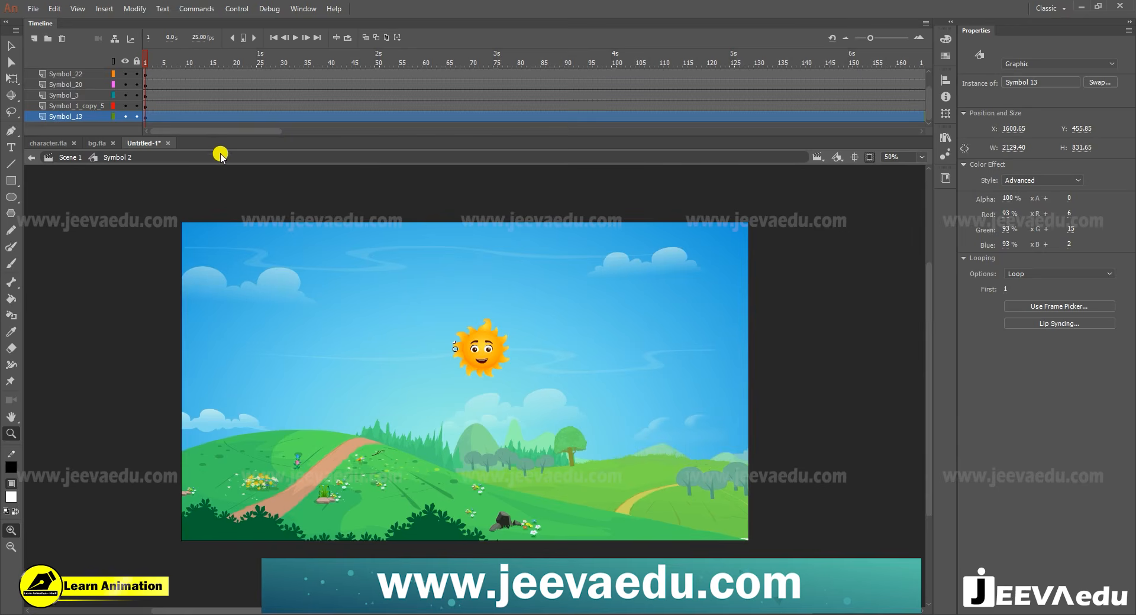
# - Play the scene's soundtrack up to about frame 127 and look over the characters in character.fla
pyautogui.scroll(2, 195, 76)
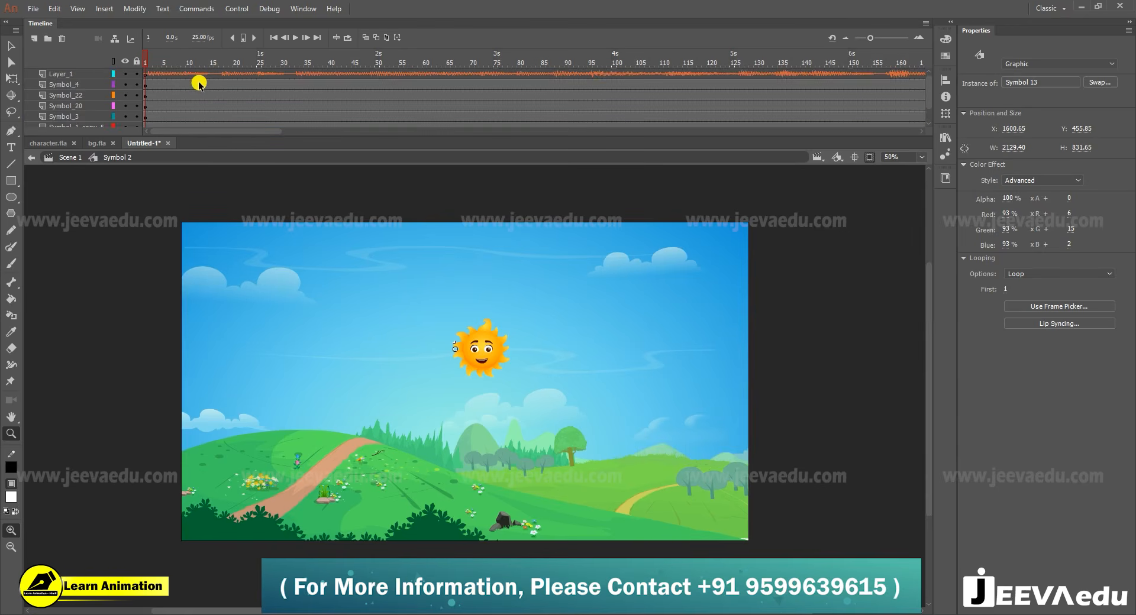
pyautogui.press('Return')
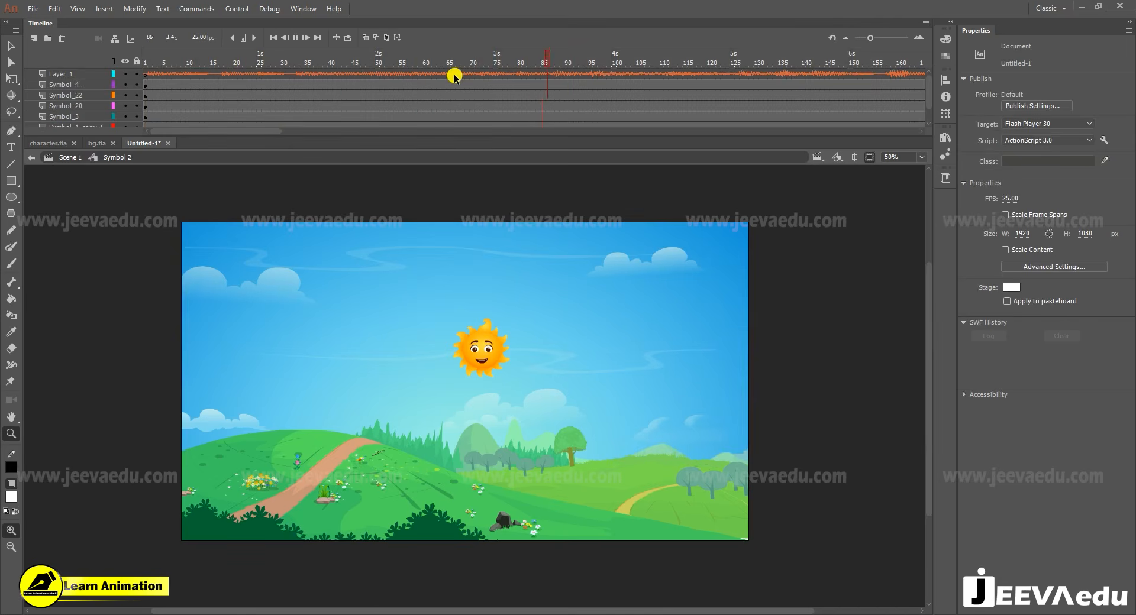
pyautogui.click(836, 66)
pyautogui.moveTo(835, 66); pyautogui.dragTo(743, 74)
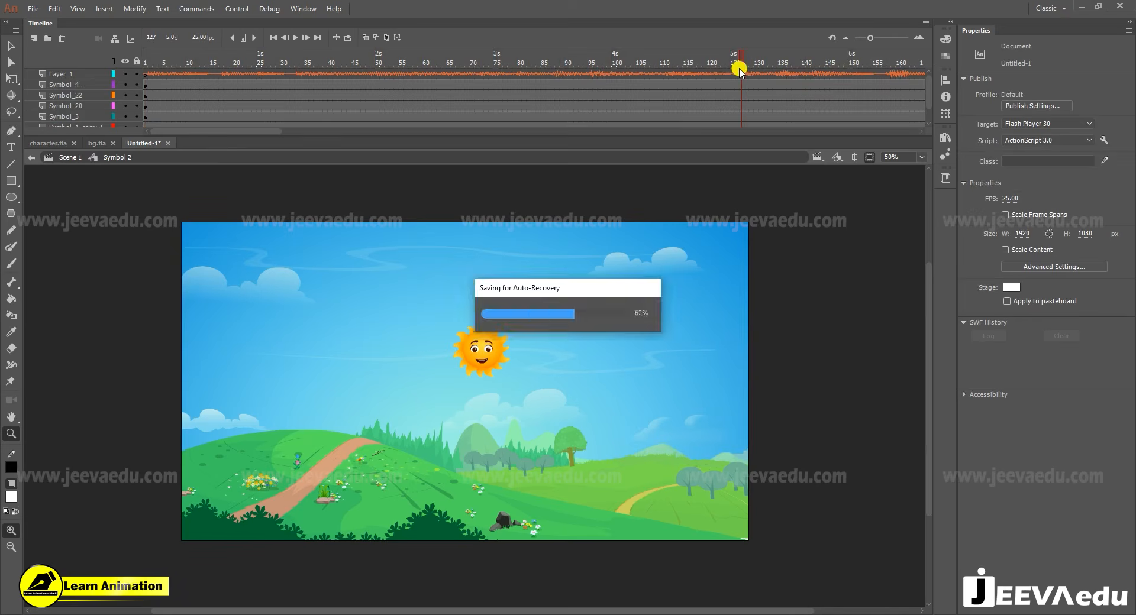
pyautogui.click(48, 143)
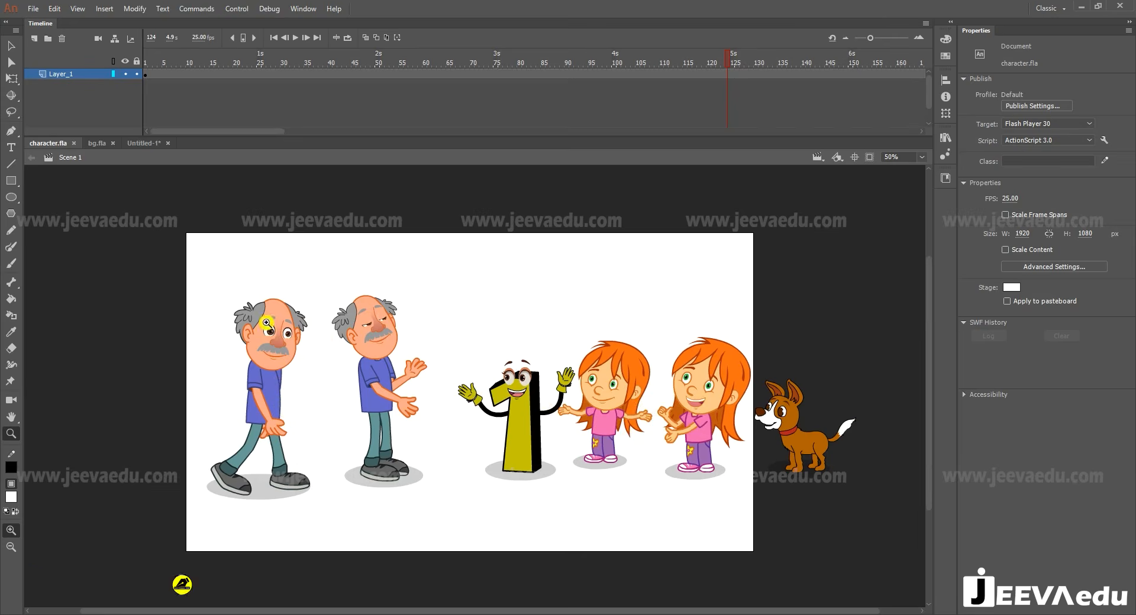
pyautogui.click(140, 144)
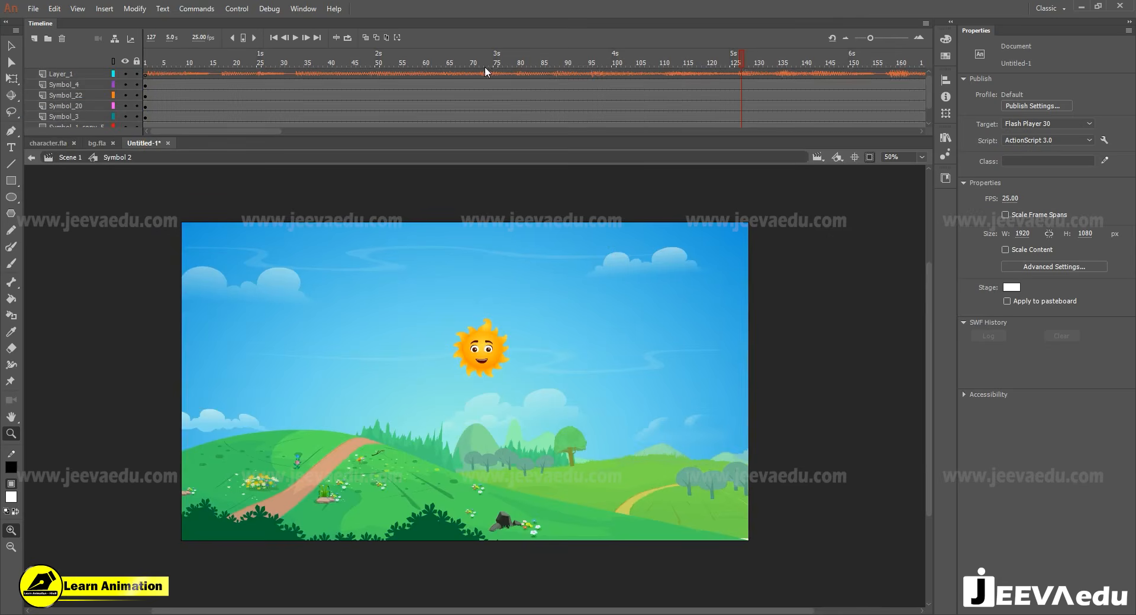
# - Replay the soundtrack and insert keyframes at frame 124 on all the background layers
pyautogui.press('Return')
pyautogui.press('Return')
pyautogui.press('Return')
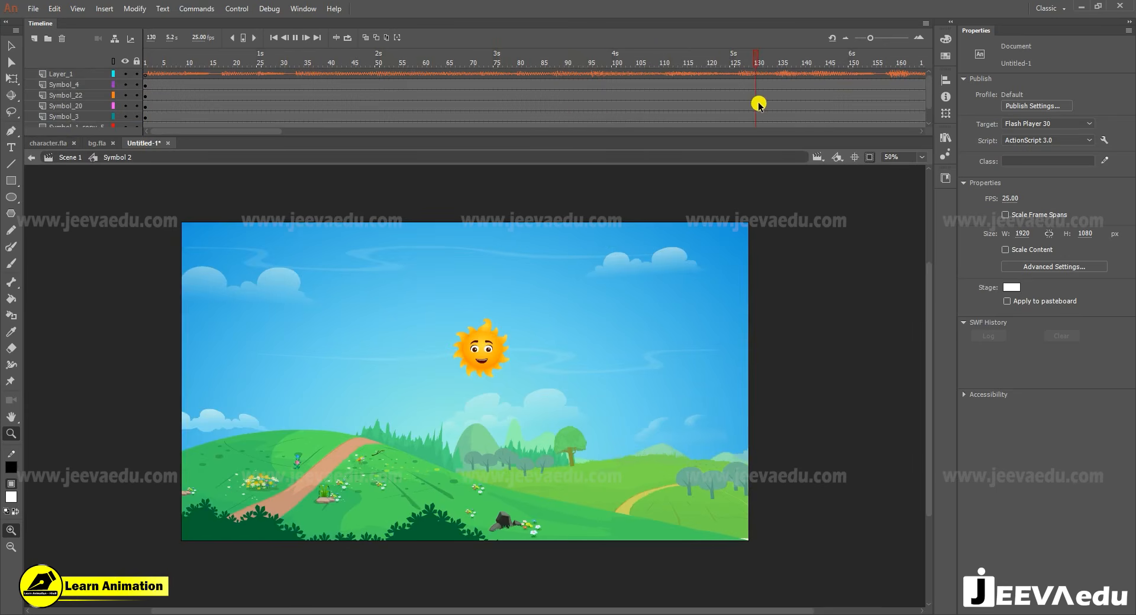
pyautogui.moveTo(727, 75); pyautogui.dragTo(729, 154)
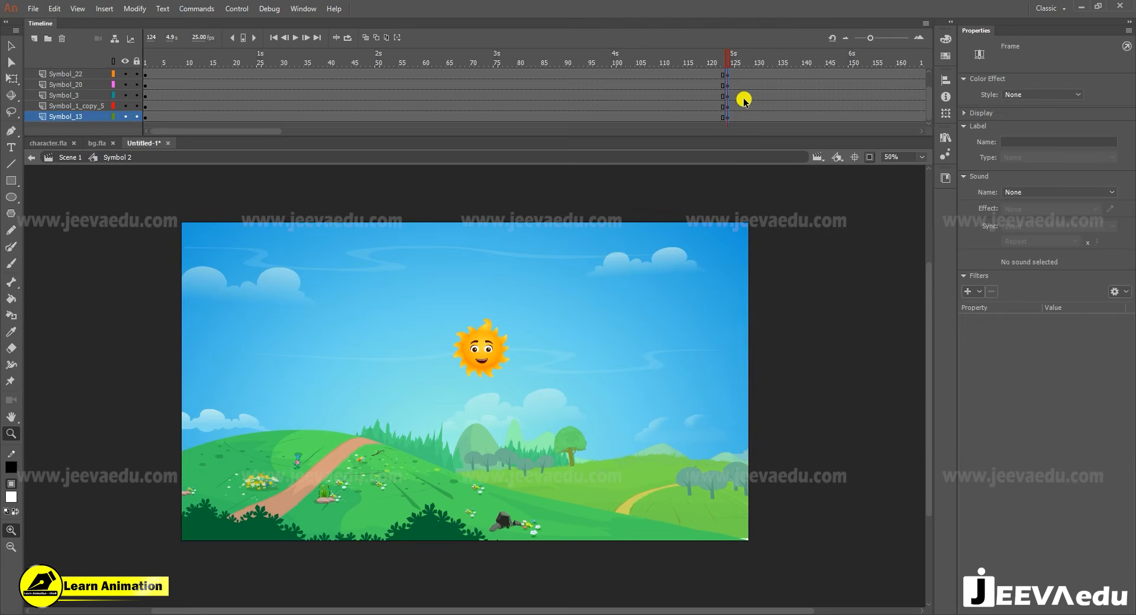
pyautogui.press('F6')
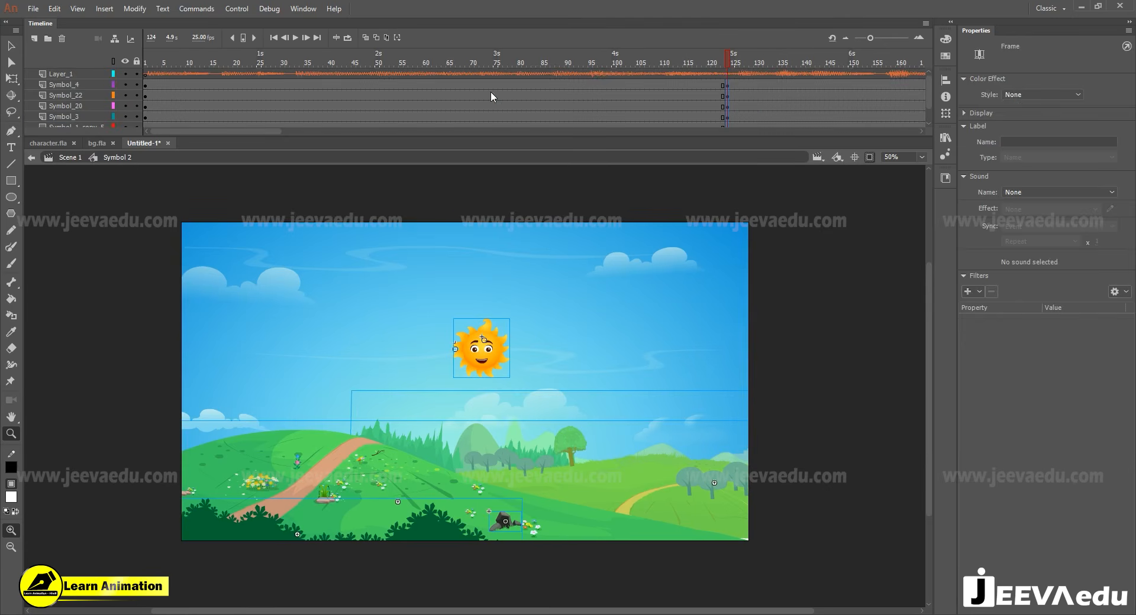
# - Review the soundtrack's middle part and insert keyframes at frame 70 on all the background layers
pyautogui.moveTo(720, 61); pyautogui.dragTo(420, 108)
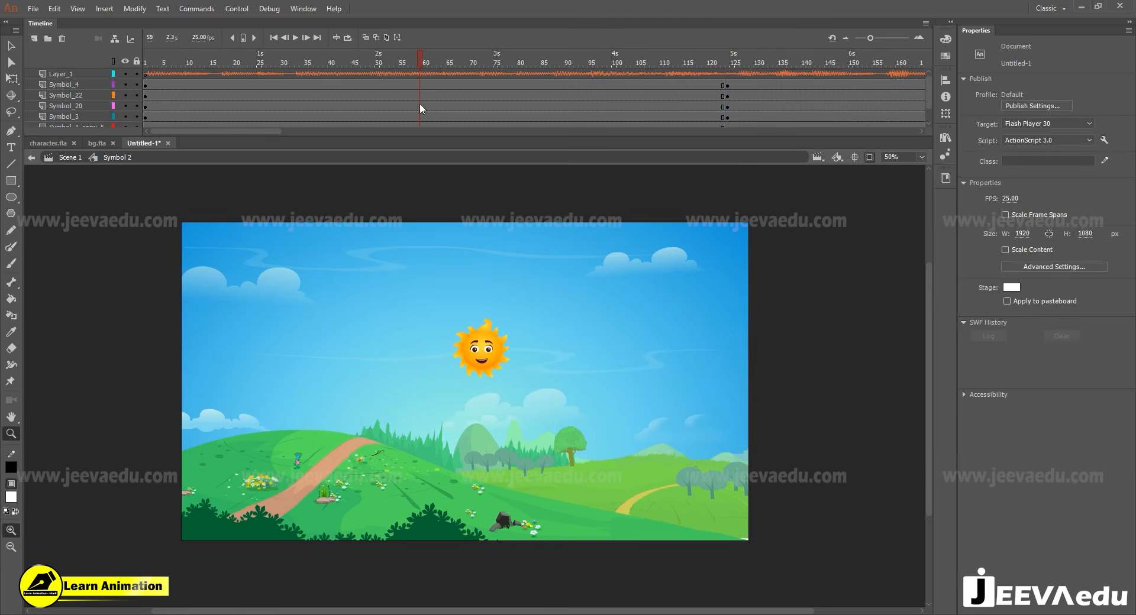
pyautogui.click(452, 93)
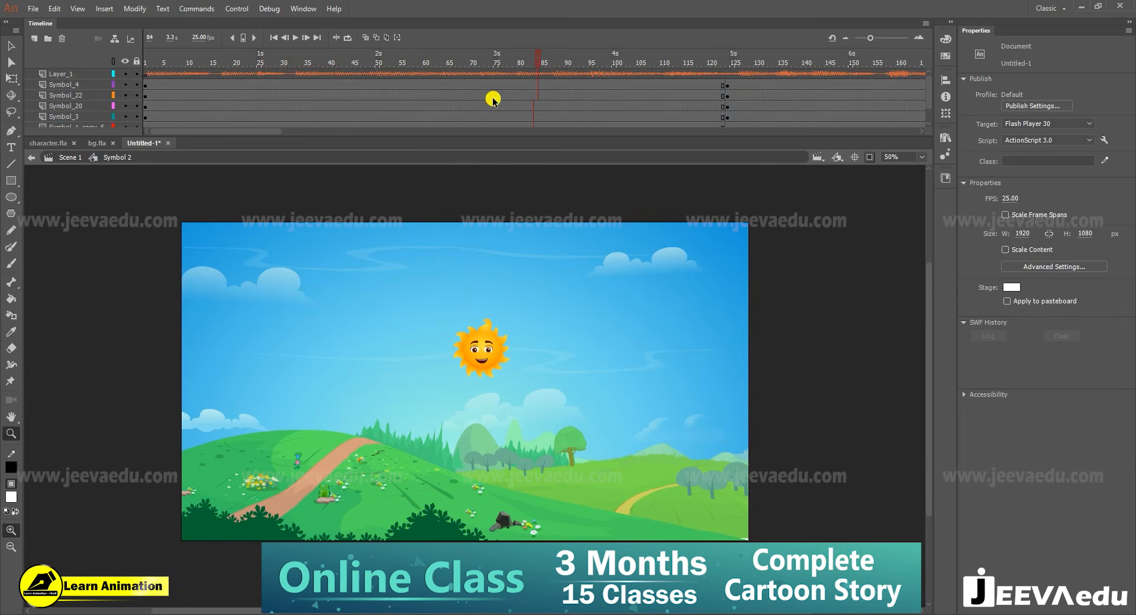
pyautogui.moveTo(473, 85); pyautogui.dragTo(473, 173)
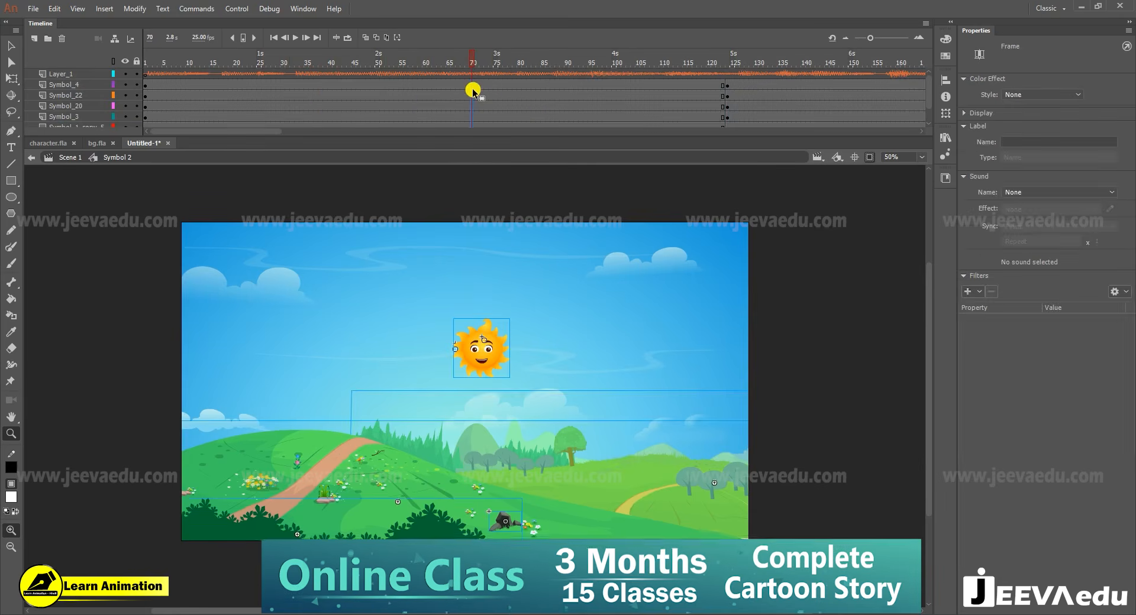
pyautogui.press('F6')
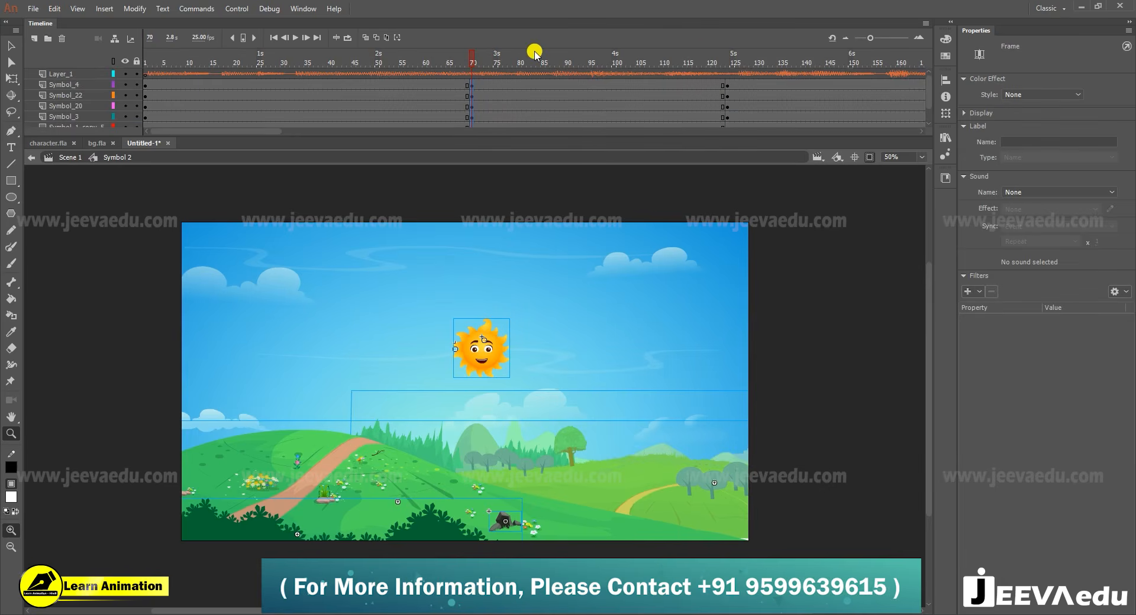
# - Try moving the sun and the hill with the path separately at frame 1, and undo each move
pyautogui.moveTo(481, 60); pyautogui.dragTo(76, 122)
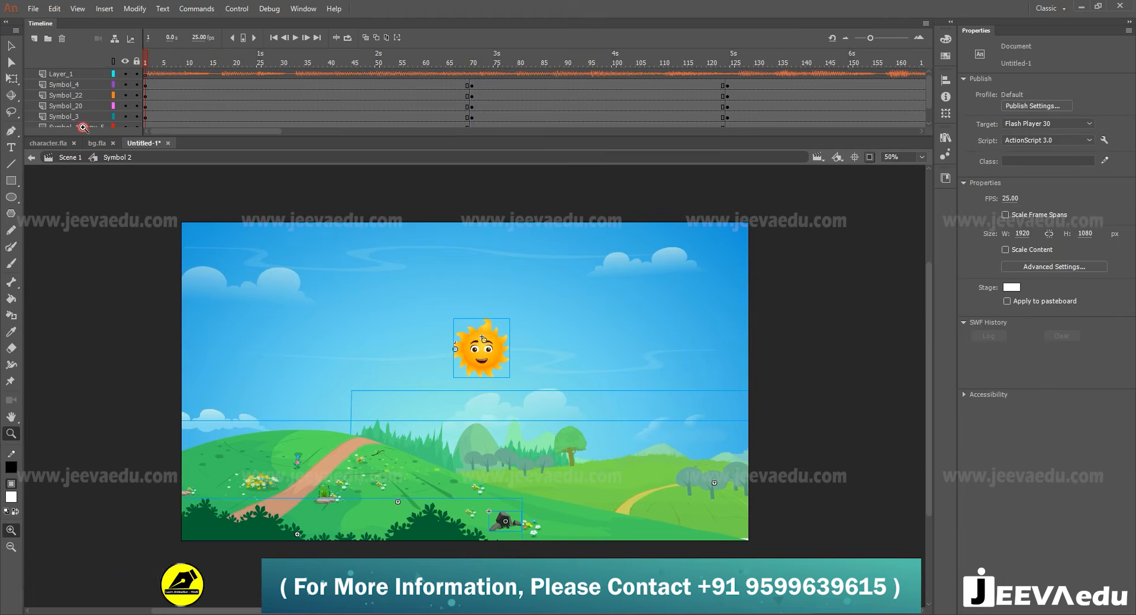
pyautogui.press('v')
pyautogui.click(482, 372)
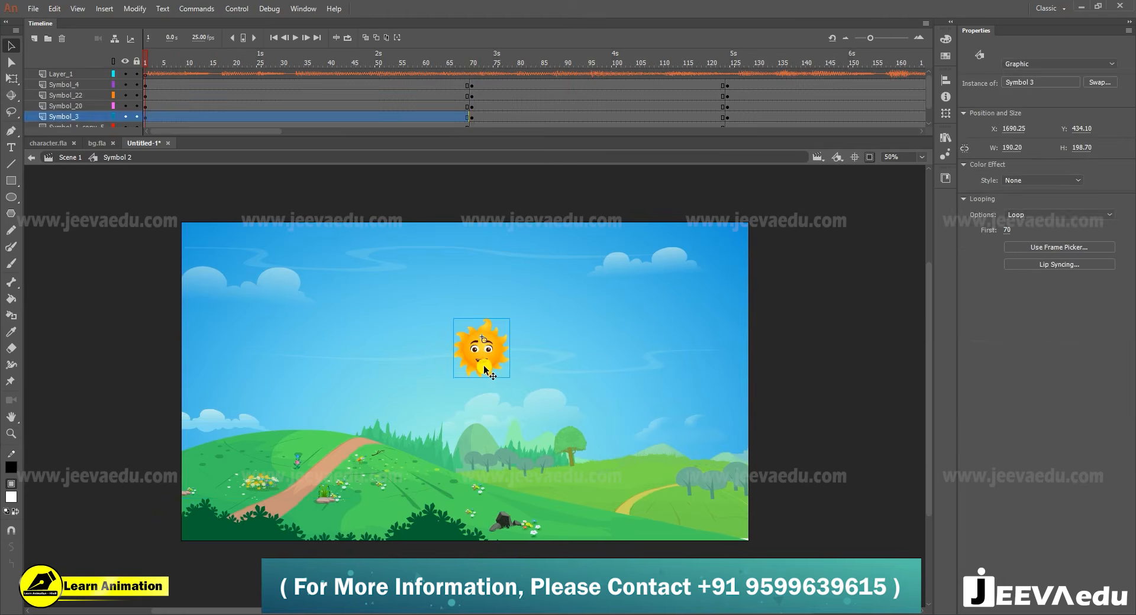
pyautogui.moveTo(484, 376); pyautogui.dragTo(454, 387)
pyautogui.hotkey('ctrl', 'z')
pyautogui.click(390, 470)
pyautogui.moveTo(378, 458); pyautogui.dragTo(393, 438)
pyautogui.hotkey('ctrl', 'z')
pyautogui.click(485, 363)
pyautogui.moveTo(485, 365)
pyautogui.mouseDown()
pyautogui.moveTo(375, 464)
pyautogui.moveTo(471, 377)
pyautogui.mouseUp()
pyautogui.click(371, 465)
pyautogui.hotkey('ctrl', 'z')
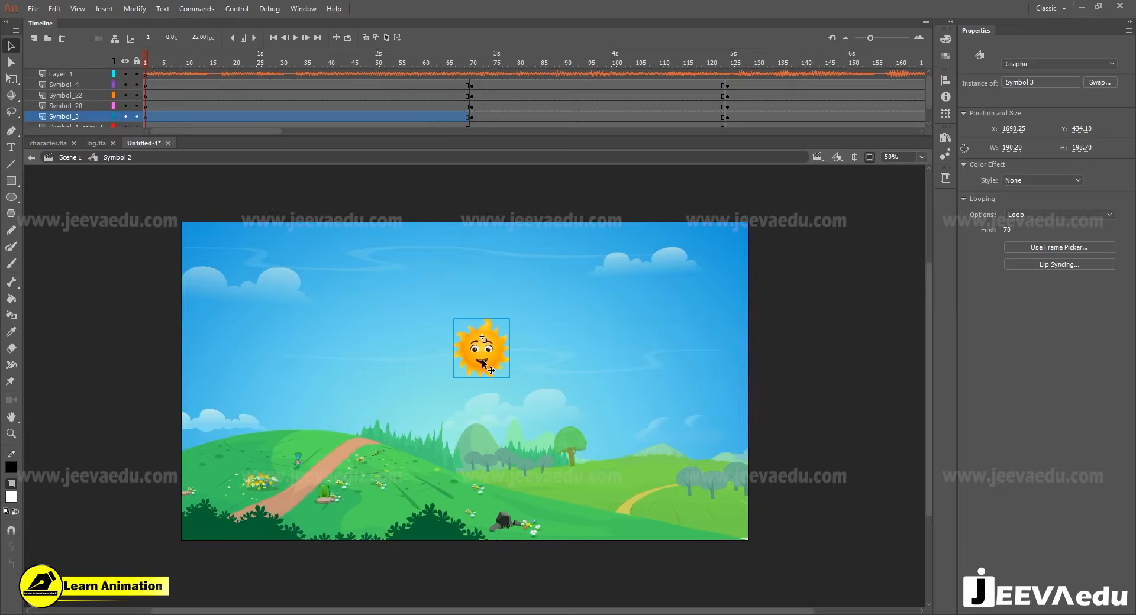
# - Check inside the sun symbol, return to the background symbol, and set the sun's first looping frame to 1
pyautogui.doubleClick(484, 364)
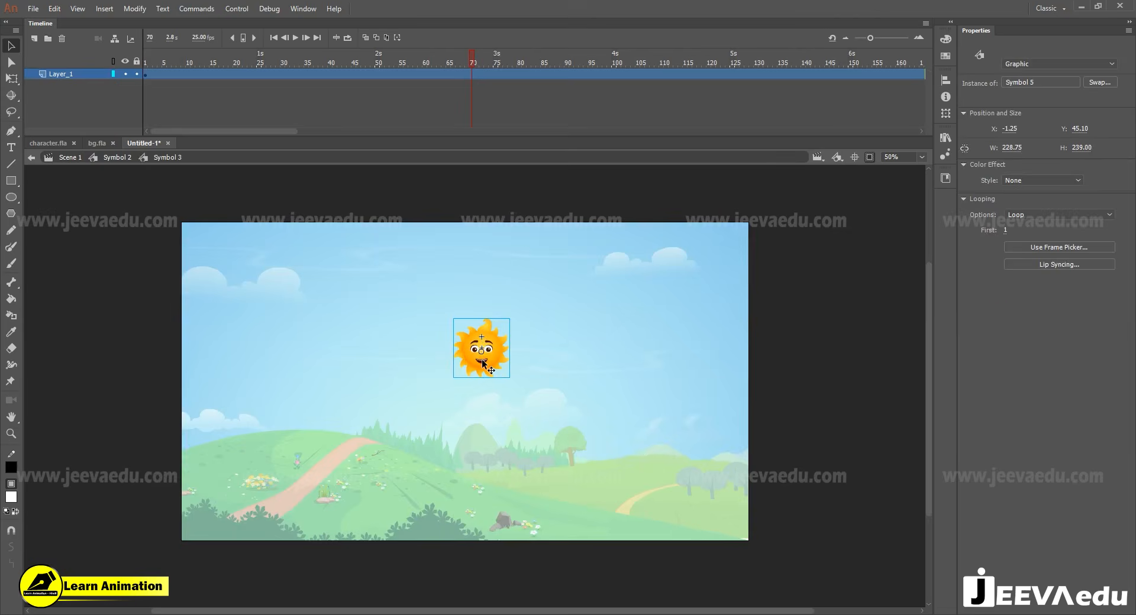
pyautogui.doubleClick(179, 289)
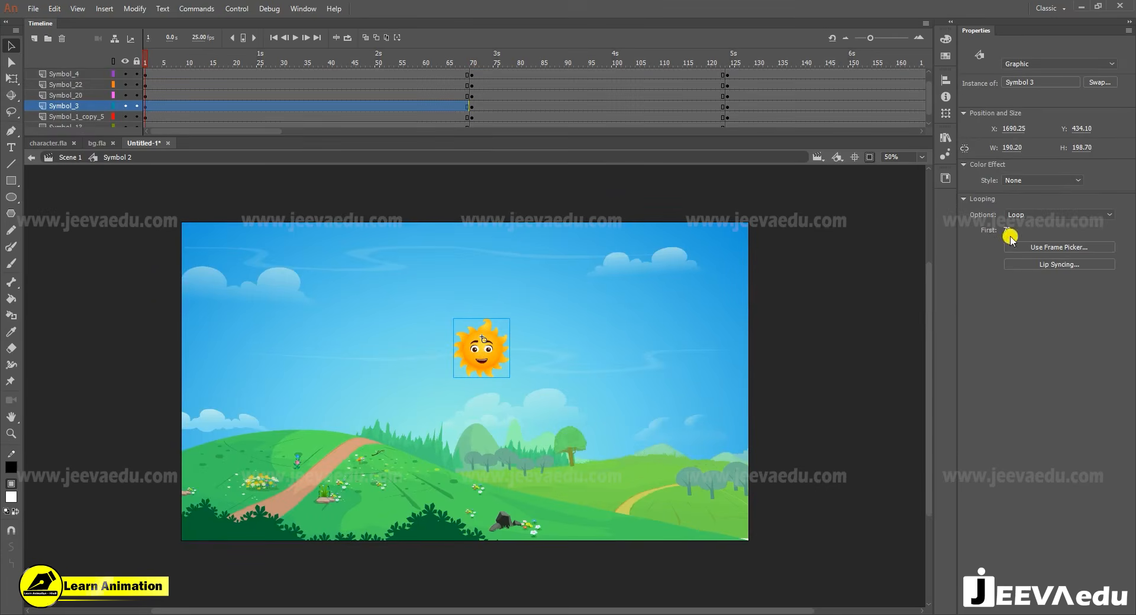
pyautogui.scroll(1, 146, 83)
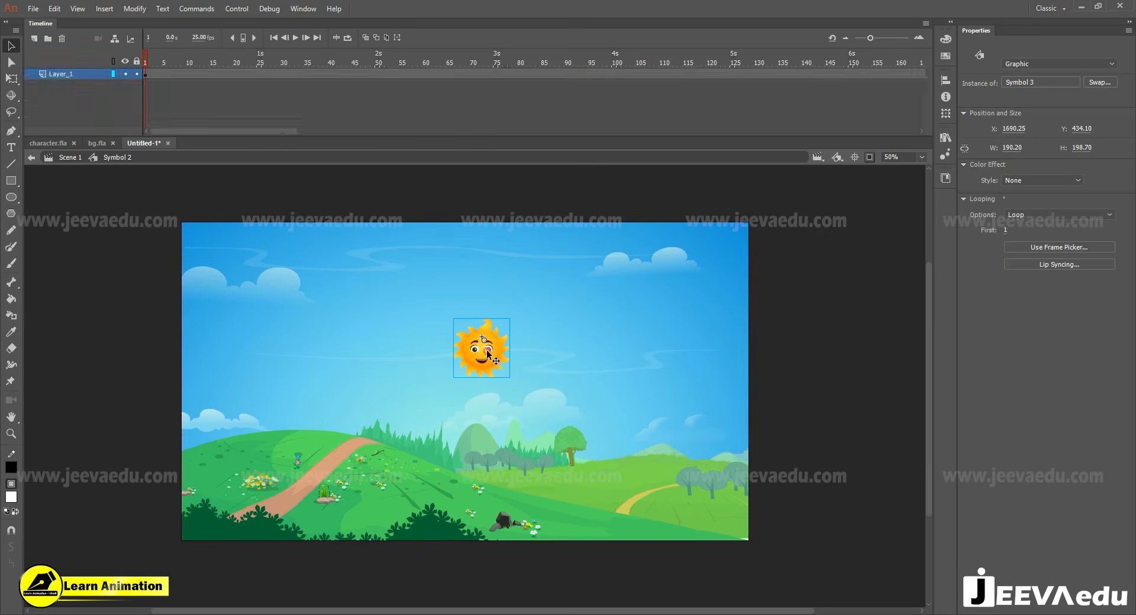
# - Open the sun symbol and add a classic motion guide layer above its layer, selecting the guide's frame 1
pyautogui.doubleClick(486, 350)
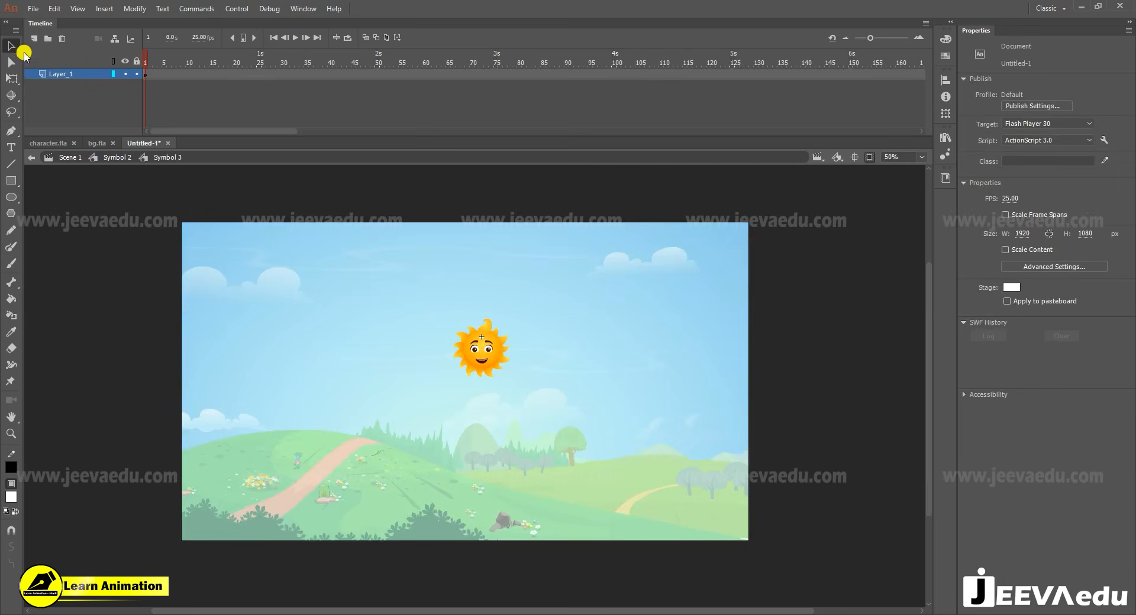
pyautogui.rightClick(64, 79)
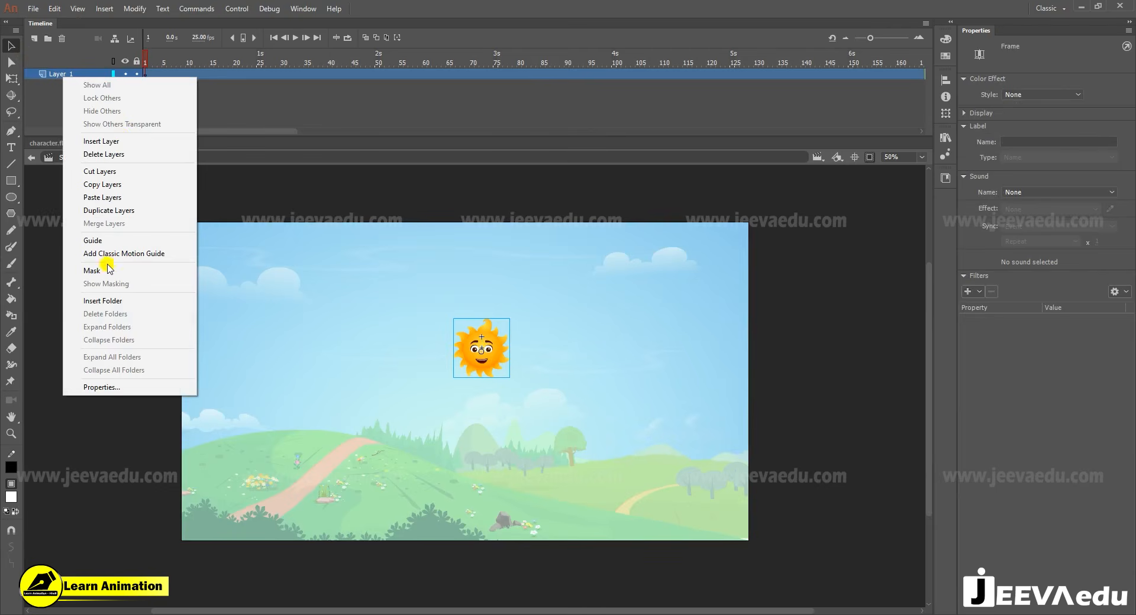
pyautogui.click(137, 255)
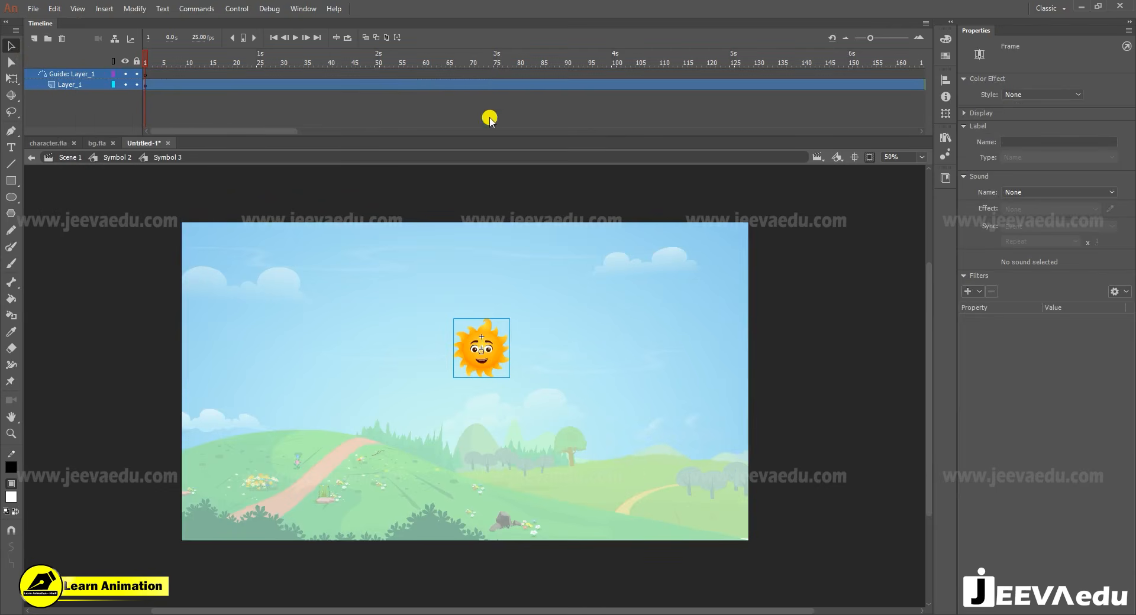
pyautogui.click(146, 72)
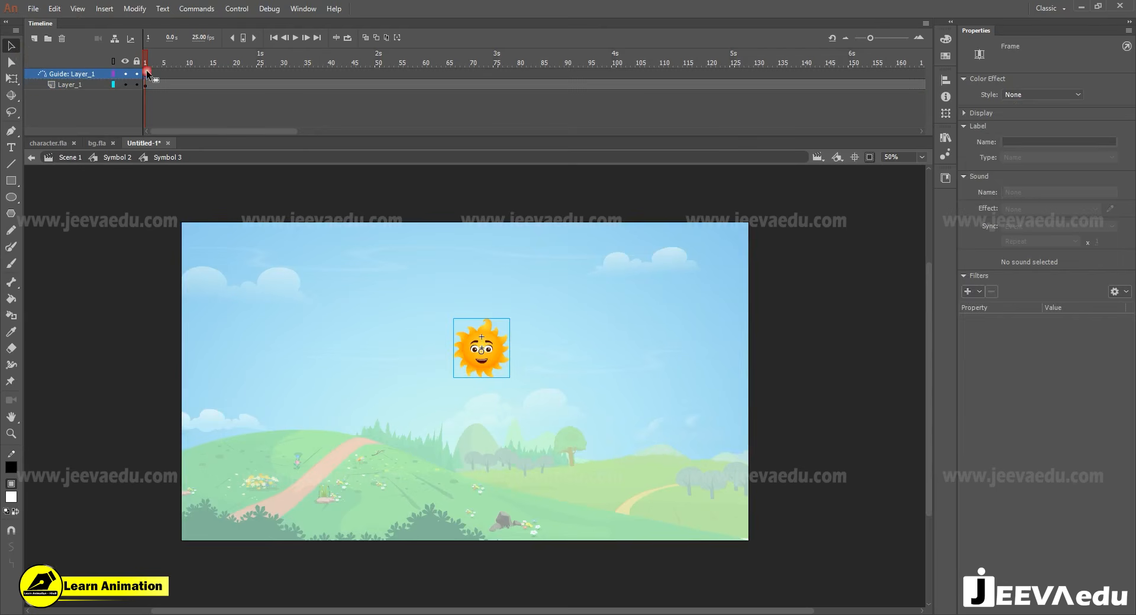
# - Draw a line on the guide layer from the hill's dirt path up to the sun and bend it into an upward-bulging arc
pyautogui.press('n')
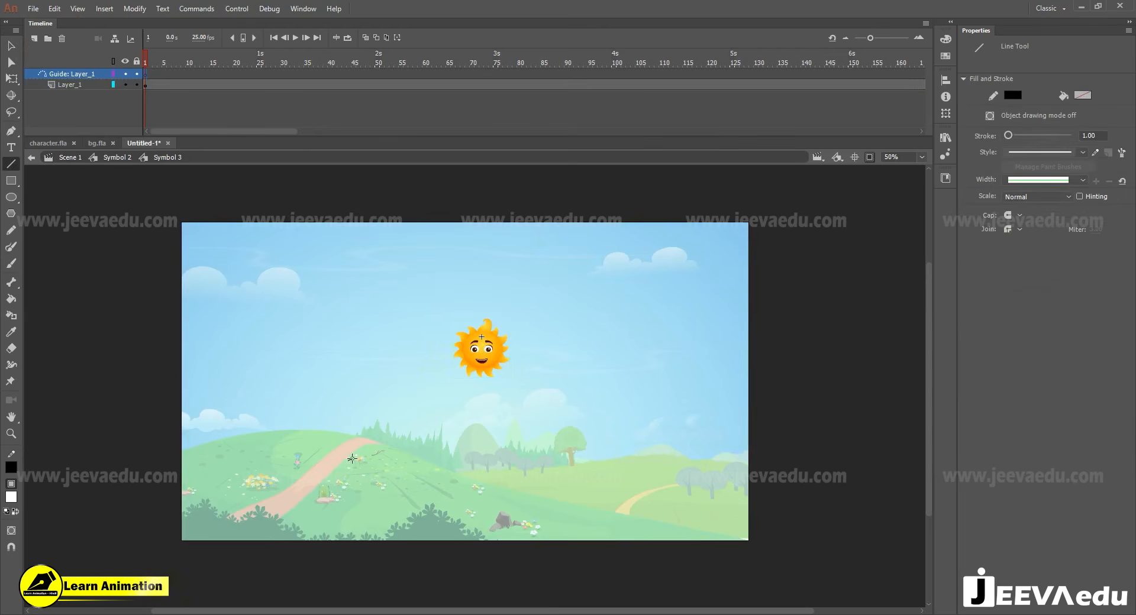
pyautogui.moveTo(349, 459); pyautogui.dragTo(477, 351)
pyautogui.press('v')
pyautogui.moveTo(414, 405); pyautogui.dragTo(401, 392)
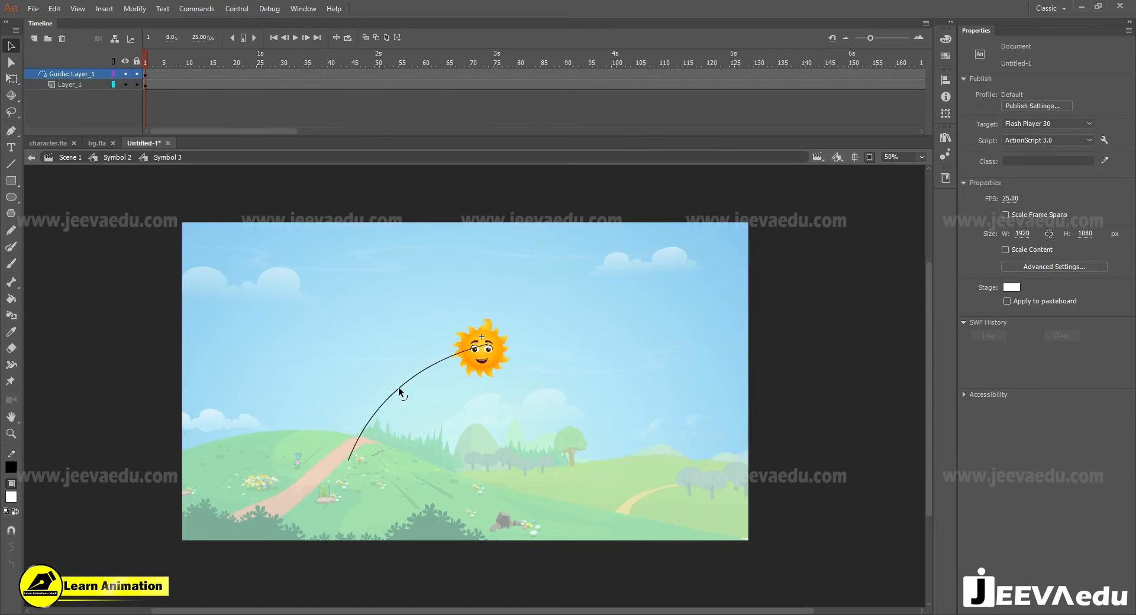
pyautogui.moveTo(348, 461); pyautogui.dragTo(298, 503)
pyautogui.moveTo(331, 453); pyautogui.dragTo(305, 459)
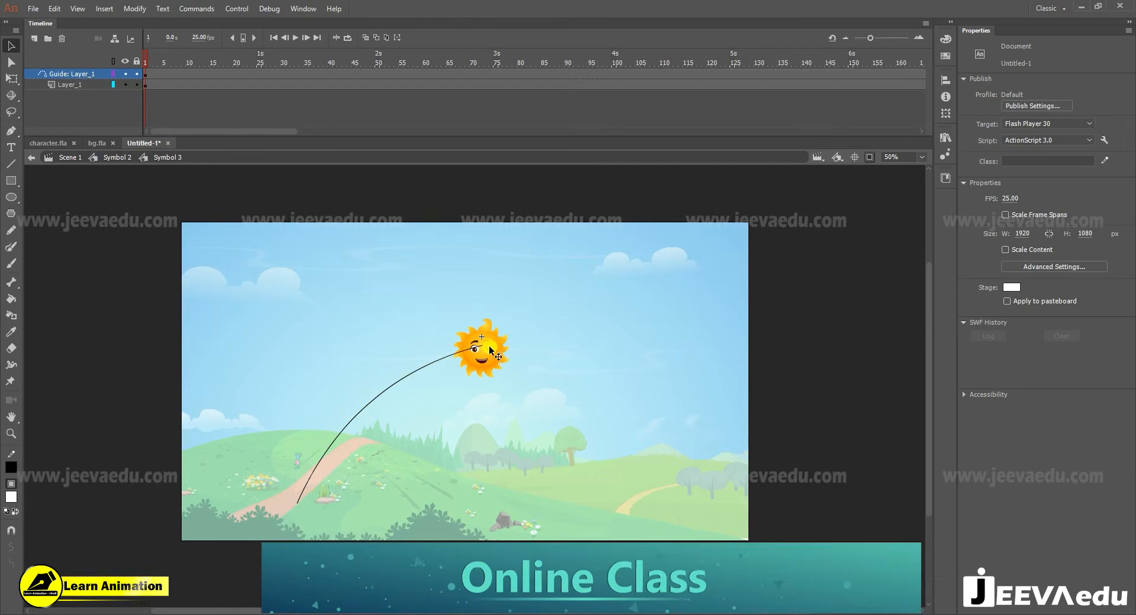
pyautogui.moveTo(491, 346); pyautogui.dragTo(492, 349)
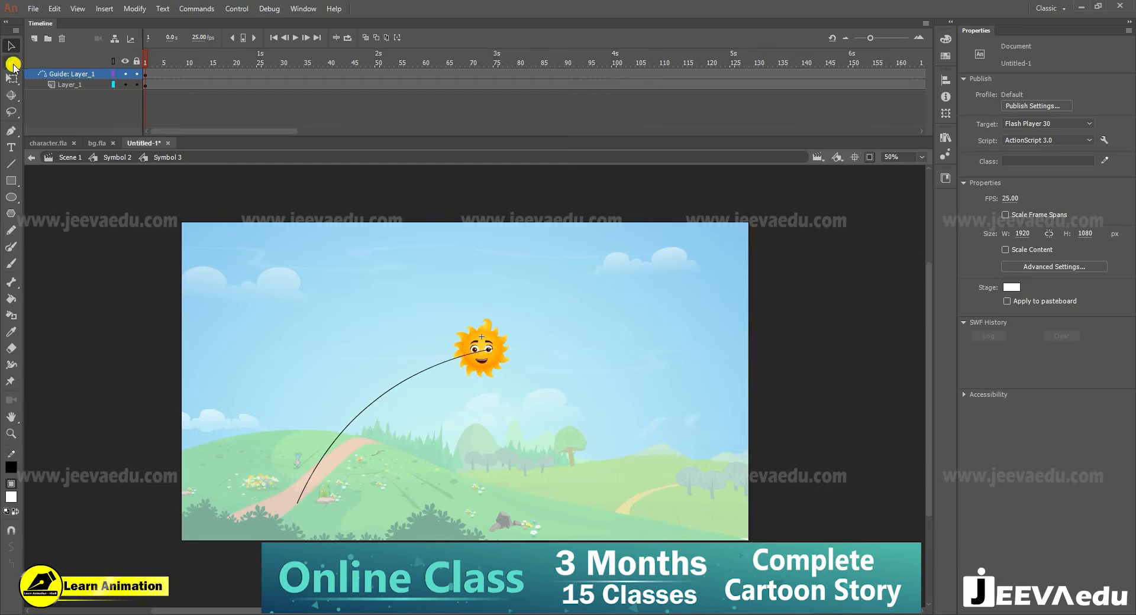
pyautogui.rightClick(70, 77)
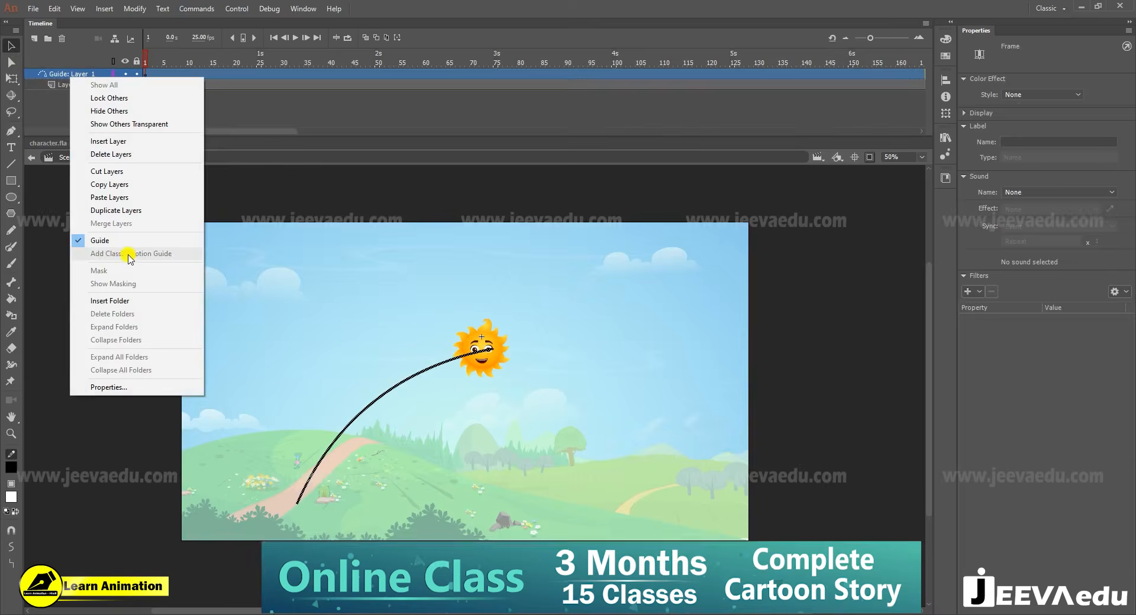
pyautogui.click(190, 71)
pyautogui.click(120, 78)
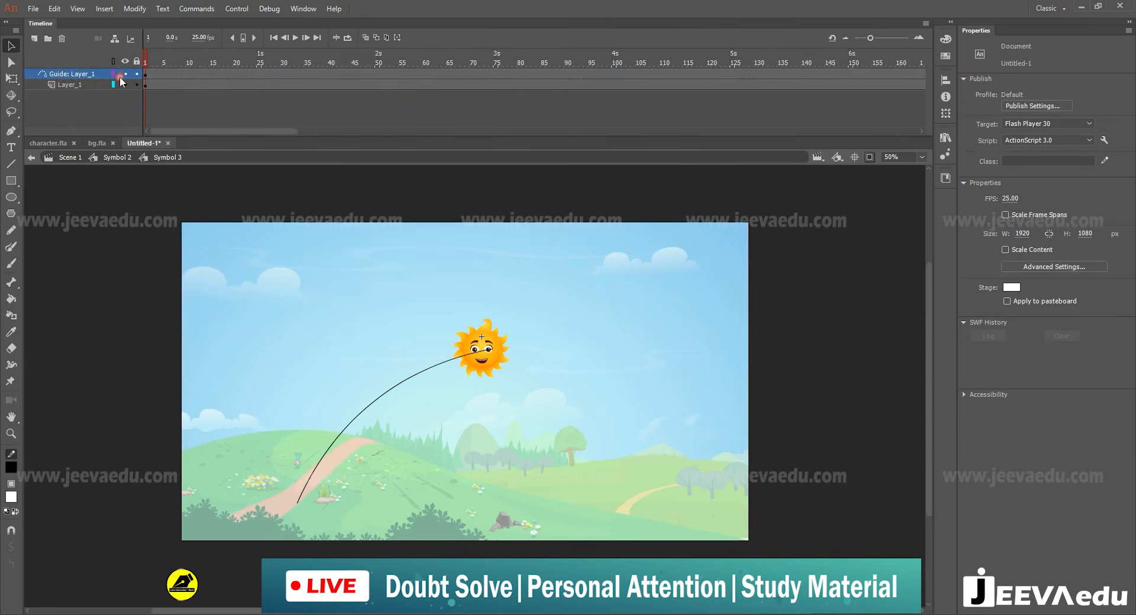
pyautogui.click(529, 82)
pyautogui.press('F6')
pyautogui.rightClick(496, 81)
pyautogui.click(452, 80)
pyautogui.click(528, 84)
pyautogui.rightClick(528, 84)
pyautogui.click(555, 205)
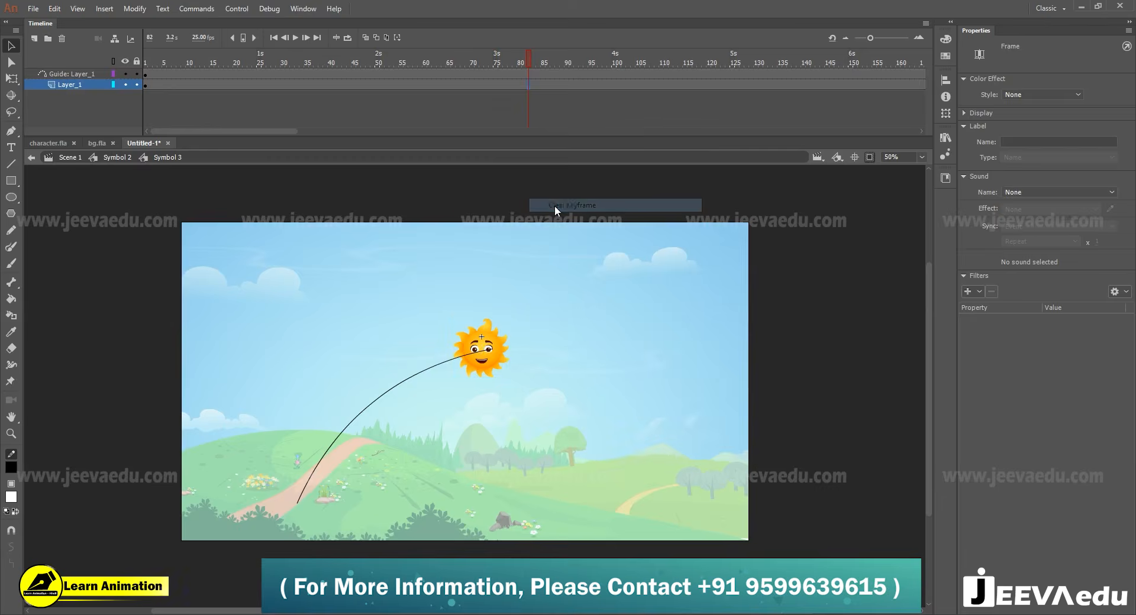
# - Compare the sun symbol's timing with the background symbol's keyframes by scrubbing both timelines, and return inside the sun symbol at frame 1
pyautogui.click(106, 157)
pyautogui.moveTo(210, 65); pyautogui.dragTo(413, 76)
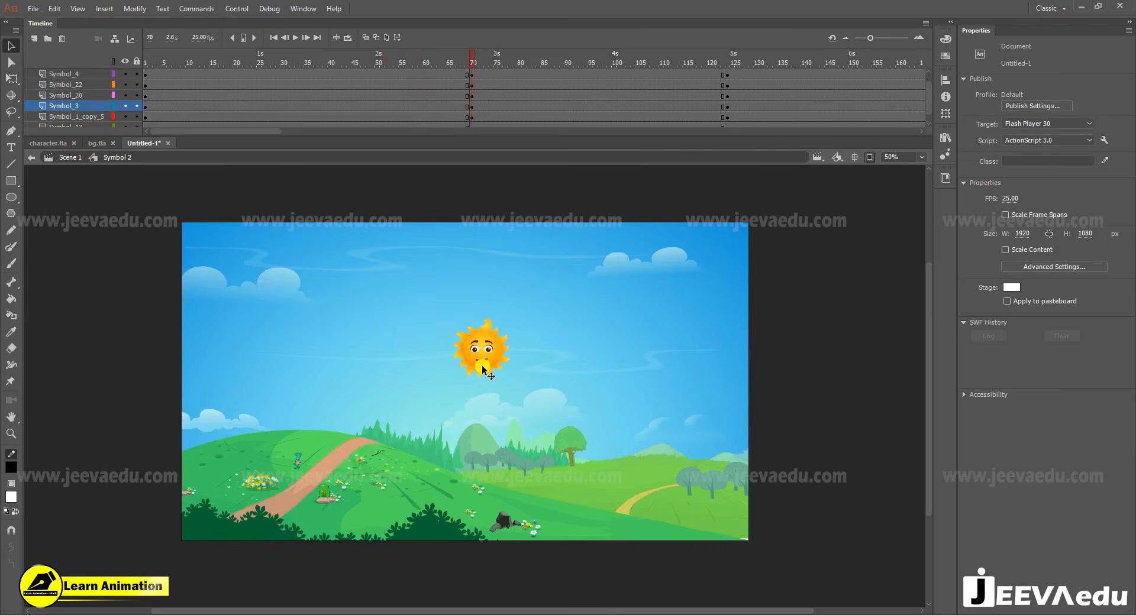
pyautogui.doubleClick(489, 371)
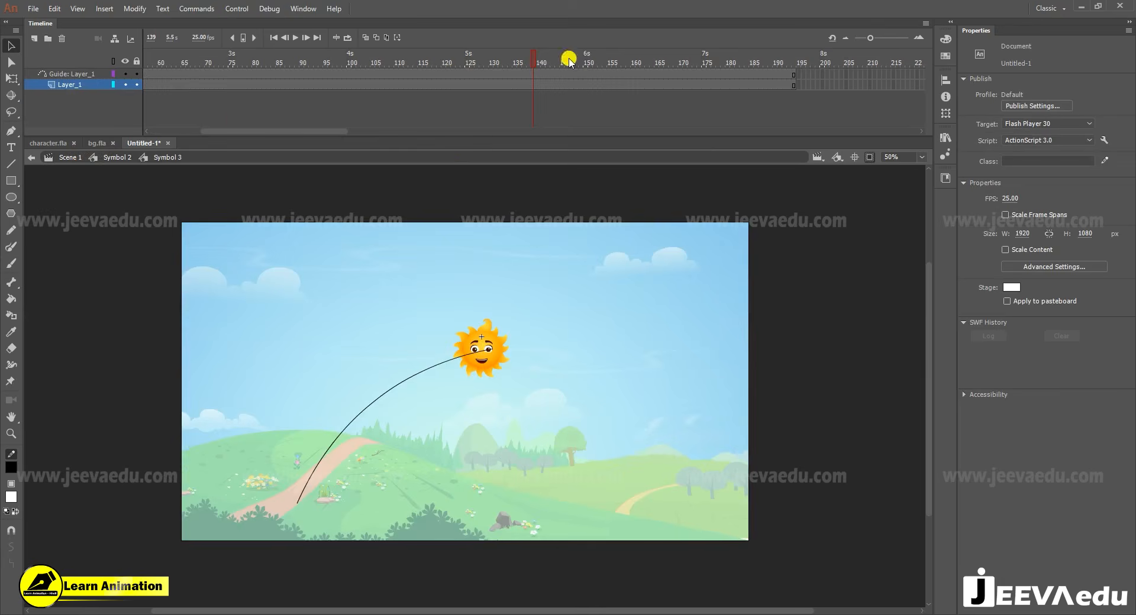
pyautogui.click(118, 157)
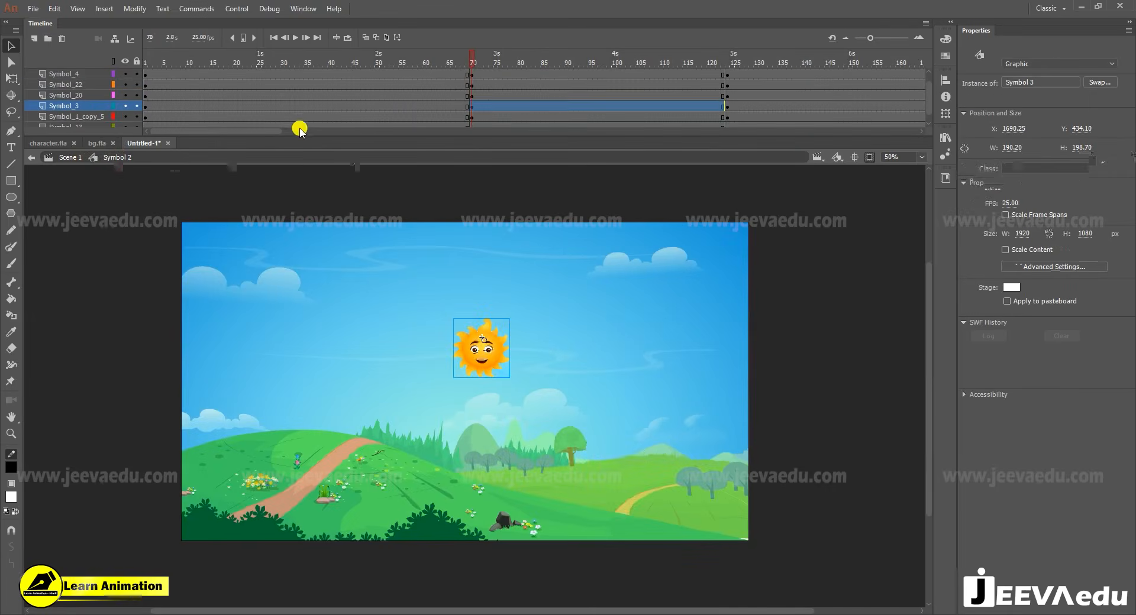
pyautogui.moveTo(405, 64); pyautogui.dragTo(121, 120)
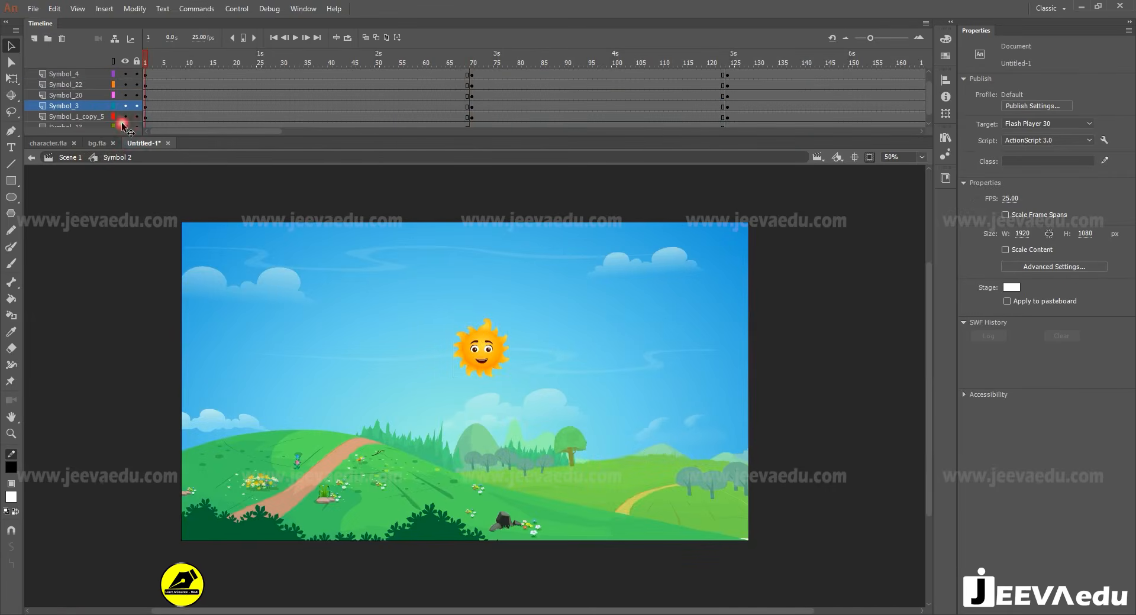
pyautogui.doubleClick(494, 358)
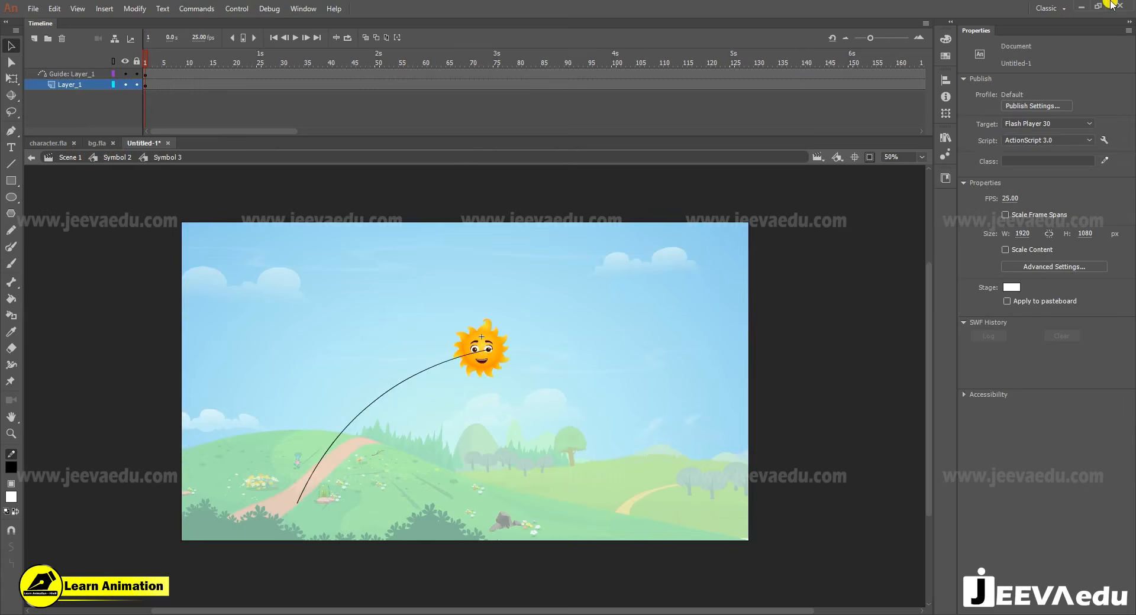
# - Insert a keyframe at frame 52 on the sun's layer and create a classic tween from frame 1
pyautogui.click(387, 74)
pyautogui.click(386, 84)
pyautogui.rightClick(367, 86)
pyautogui.click(411, 117)
# - At frame 1, move the sun down onto the lower end of the guide curve
pyautogui.click(355, 62)
pyautogui.moveTo(355, 62); pyautogui.dragTo(81, 104)
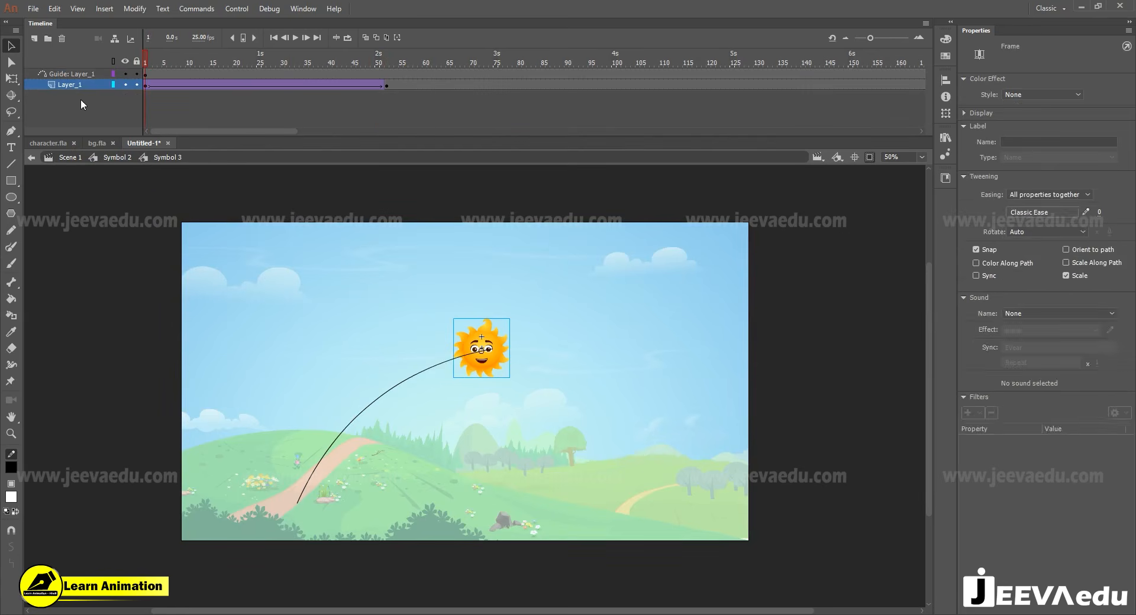
pyautogui.press('z')
pyautogui.press('v')
pyautogui.moveTo(492, 370); pyautogui.dragTo(321, 490)
# - Inspect the sun's alignment with the guide curve up close, and scrub and play its motion along it
pyautogui.press('z')
pyautogui.click(329, 459)
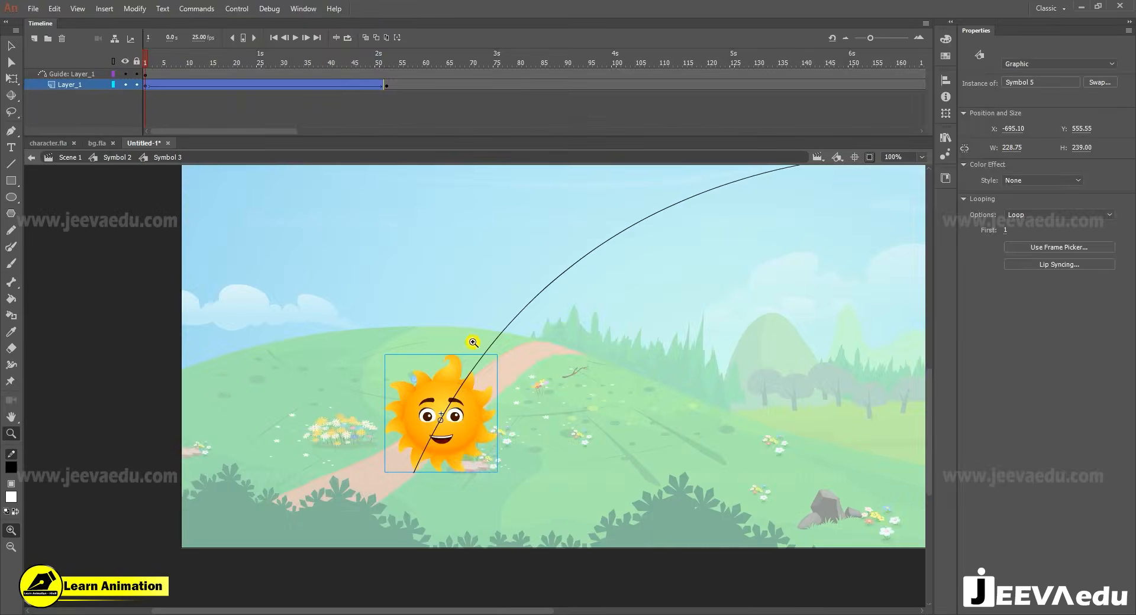
pyautogui.keyDown('alt'); pyautogui.click(611, 364); pyautogui.keyUp('alt')
pyautogui.moveTo(611, 364); pyautogui.dragTo(588, 382)
pyautogui.moveTo(171, 60); pyautogui.dragTo(250, 91)
pyautogui.click(421, 387)
pyautogui.press('v')
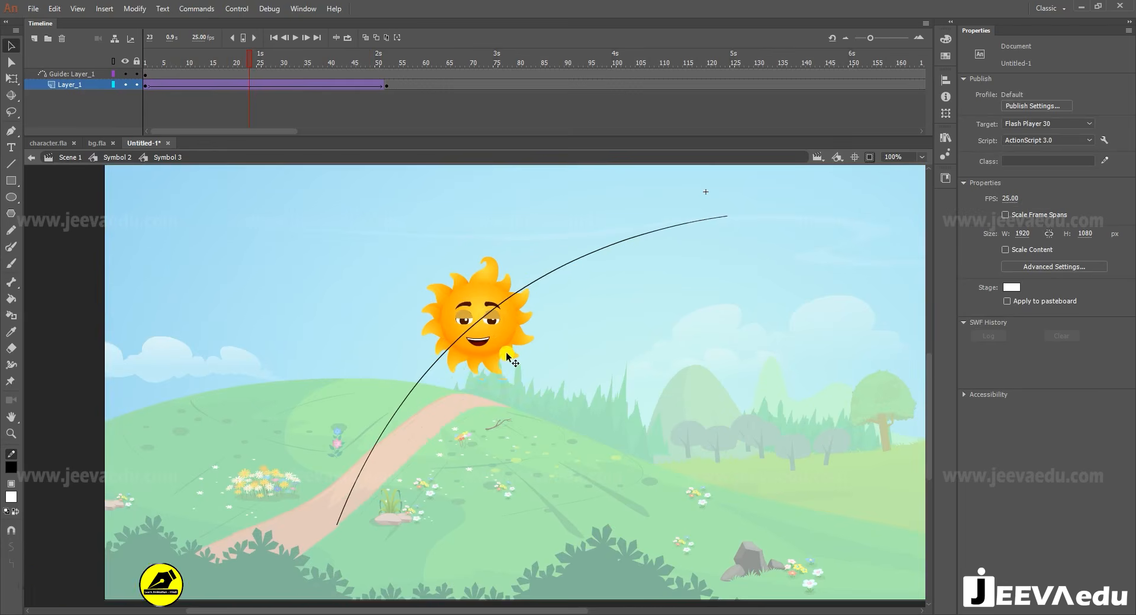
pyautogui.press('z')
pyautogui.keyDown('alt'); pyautogui.click(486, 387); pyautogui.keyUp('alt')
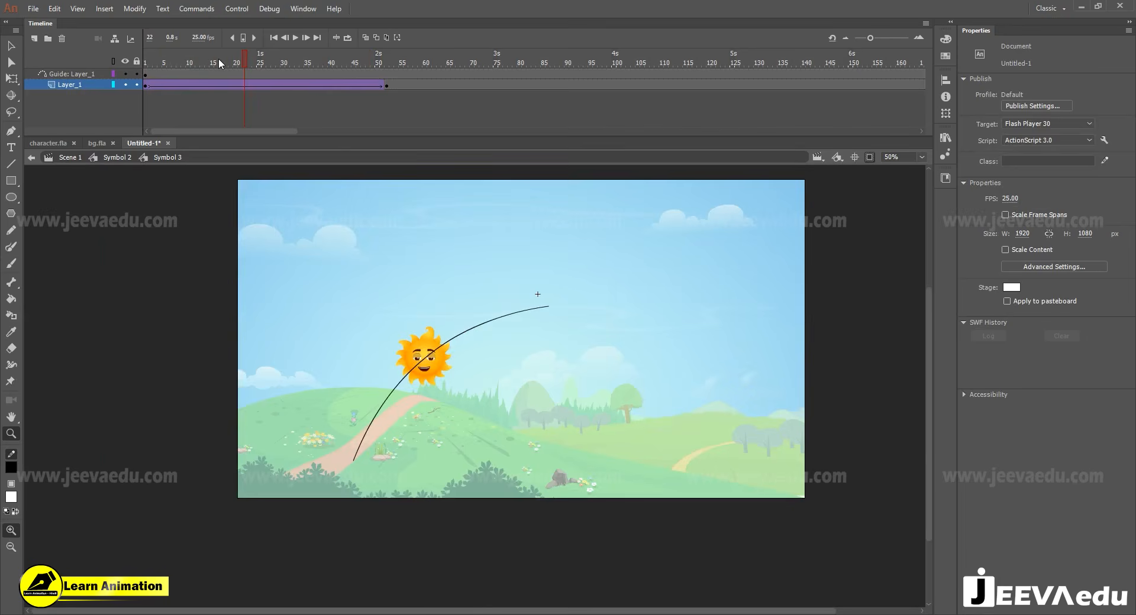
pyautogui.press('Return')
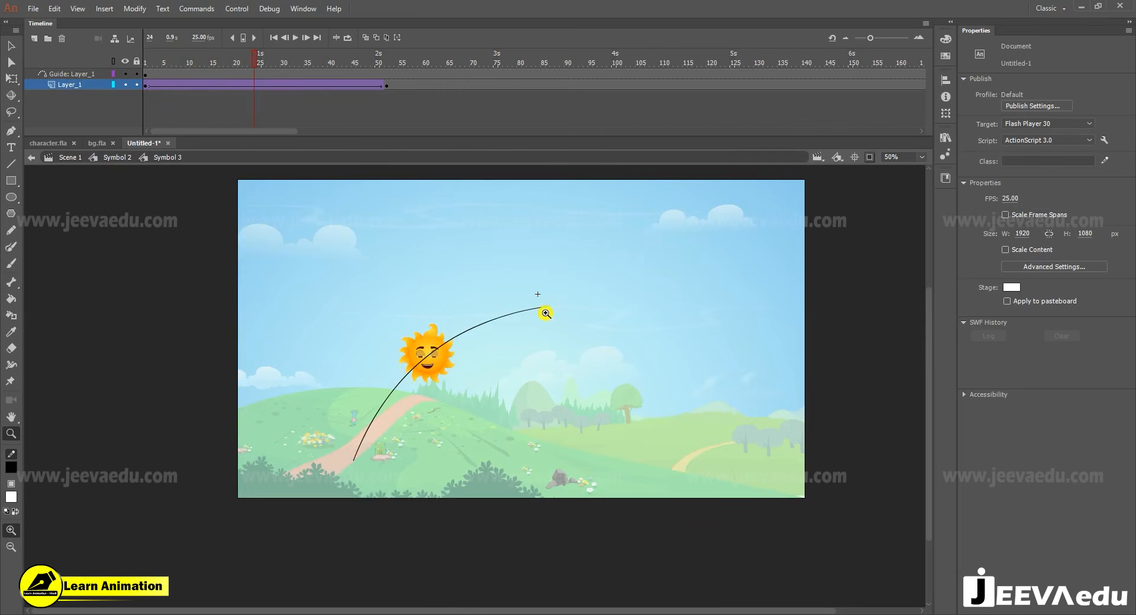
# - Apply a strong ease out to the sun's classic tween and play the motion back
pyautogui.click(315, 84)
pyautogui.moveTo(1104, 214); pyautogui.dragTo(1049, 6)
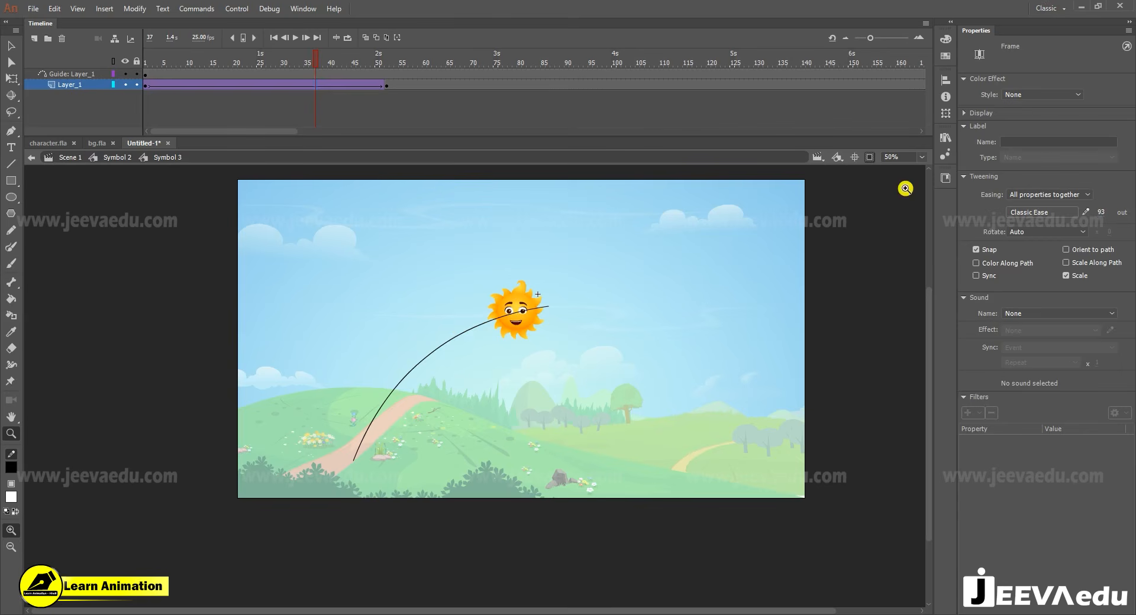
pyautogui.moveTo(1101, 210); pyautogui.dragTo(207, 57)
pyautogui.click(222, 118)
pyautogui.press('Return')
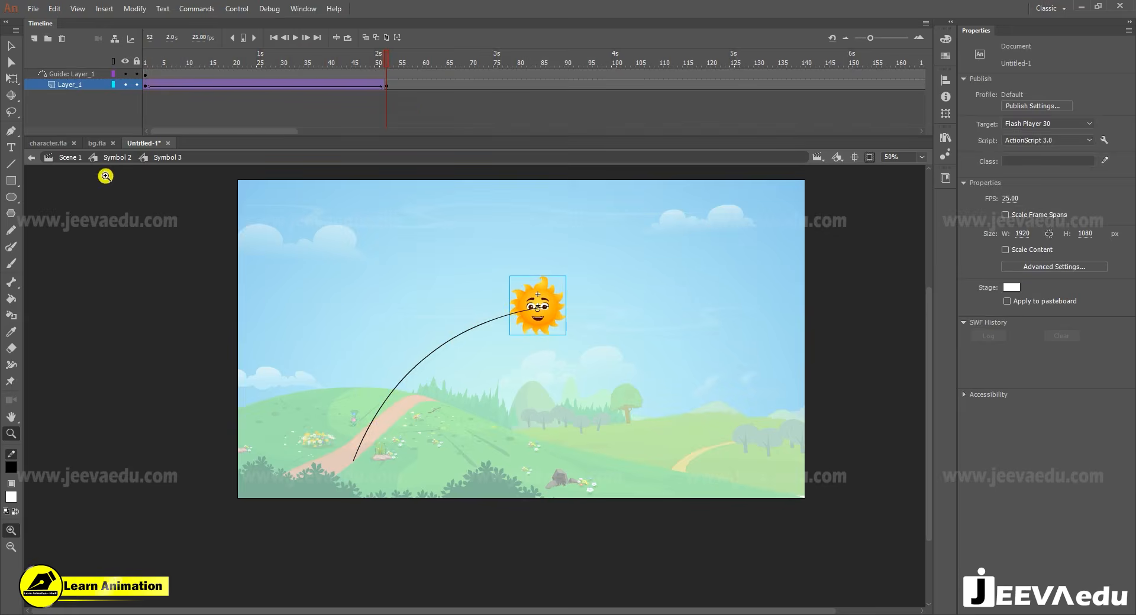
# - Return to the background symbol and insert keyframes at frame 69 on all the background layers
pyautogui.click(113, 157)
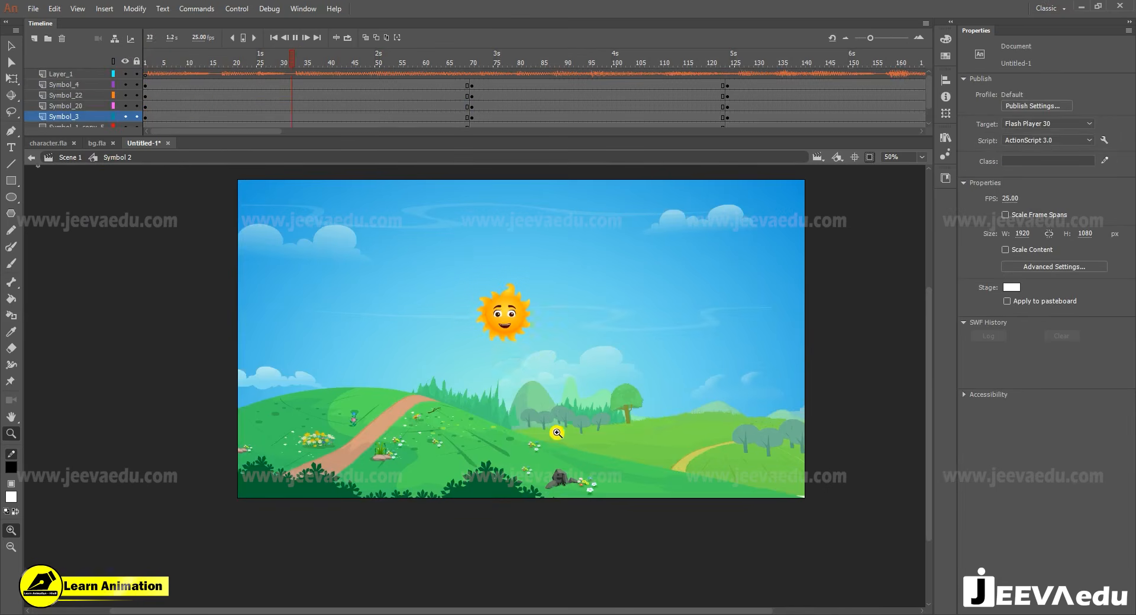
pyautogui.click(467, 67)
pyautogui.moveTo(472, 104); pyautogui.dragTo(465, 168)
pyautogui.press('F6')
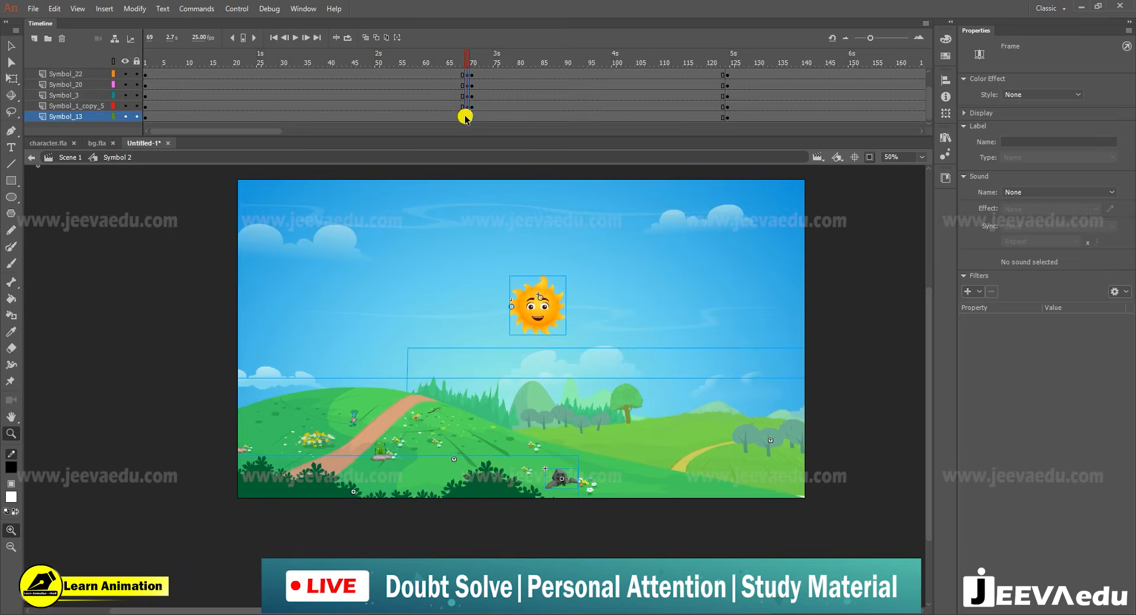
pyautogui.hotkey('ctrl', 'alt', 's')
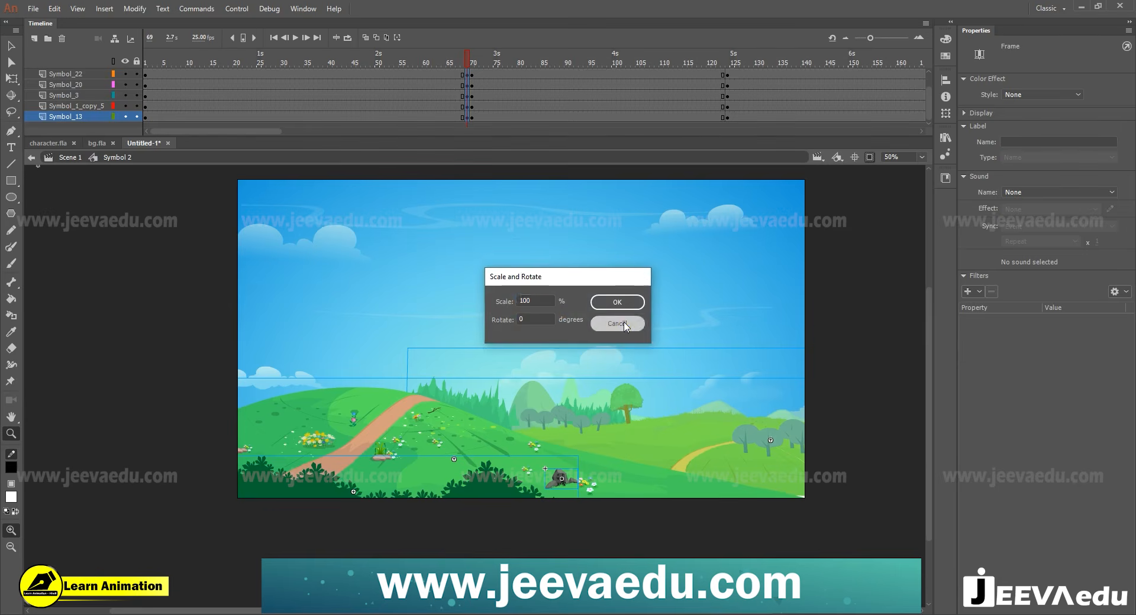
pyautogui.click(617, 302)
pyautogui.scroll(1, 441, 87)
# - Create classic tweens on all the background layers between frames 1 and 69
pyautogui.moveTo(438, 87); pyautogui.dragTo(406, 160)
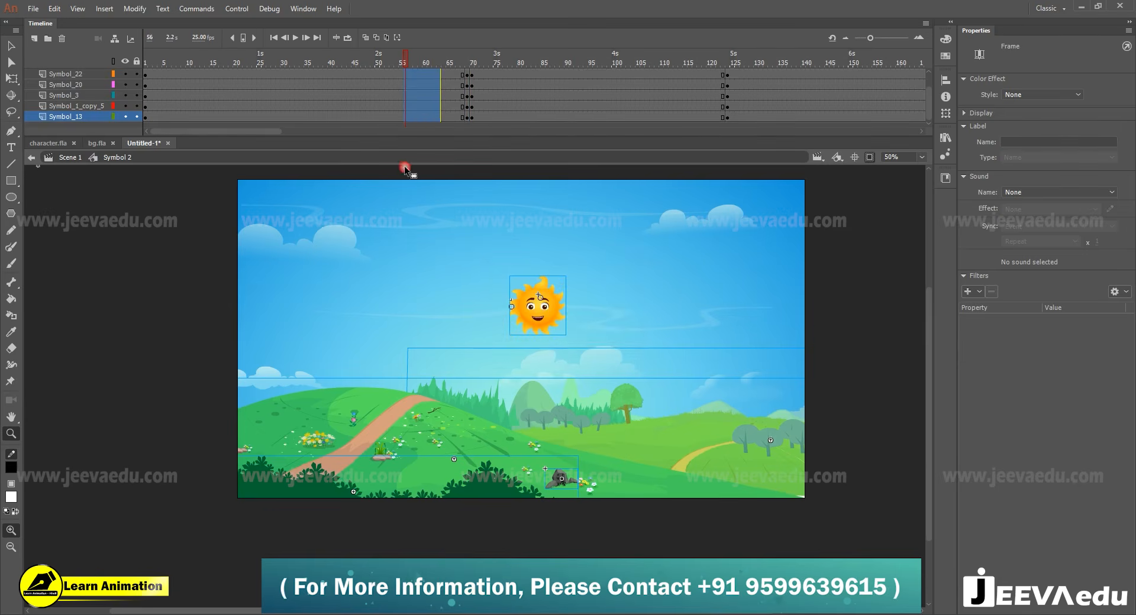
pyautogui.rightClick(417, 100)
pyautogui.click(468, 134)
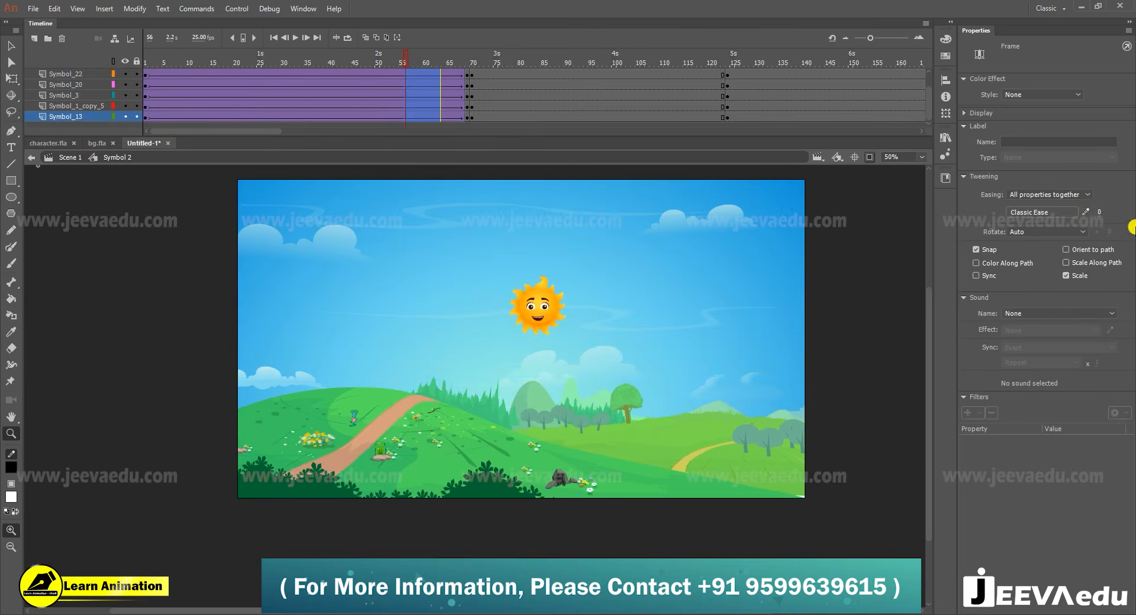
# - Shape the background tweens' custom ease into an S-curve with a slow start and end, and save and apply it as My Ease 1
pyautogui.click(1087, 212)
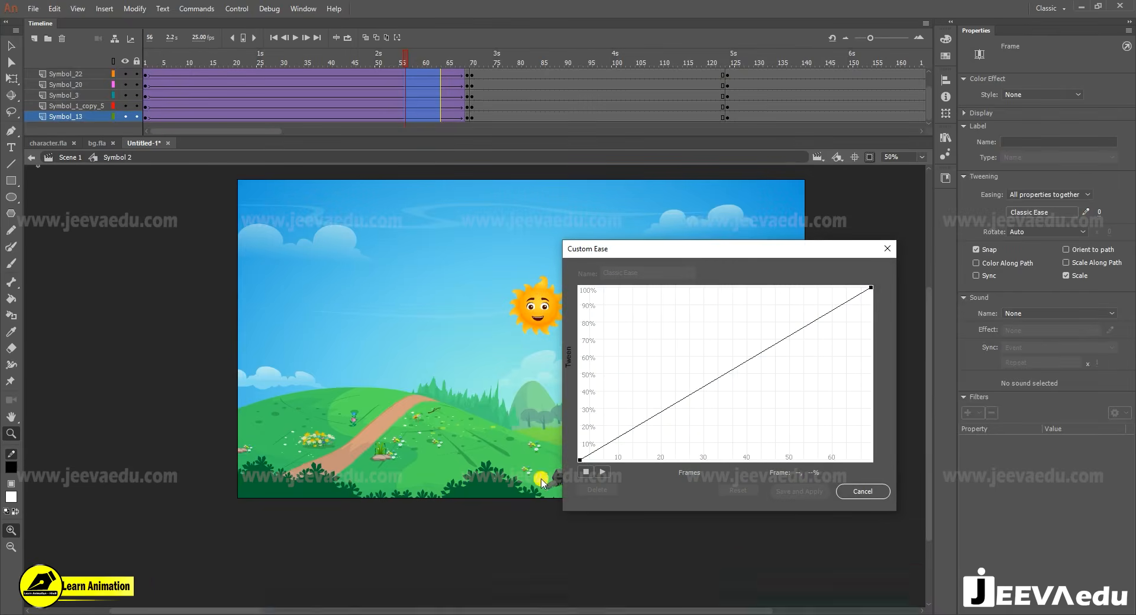
pyautogui.moveTo(678, 408); pyautogui.dragTo(700, 440)
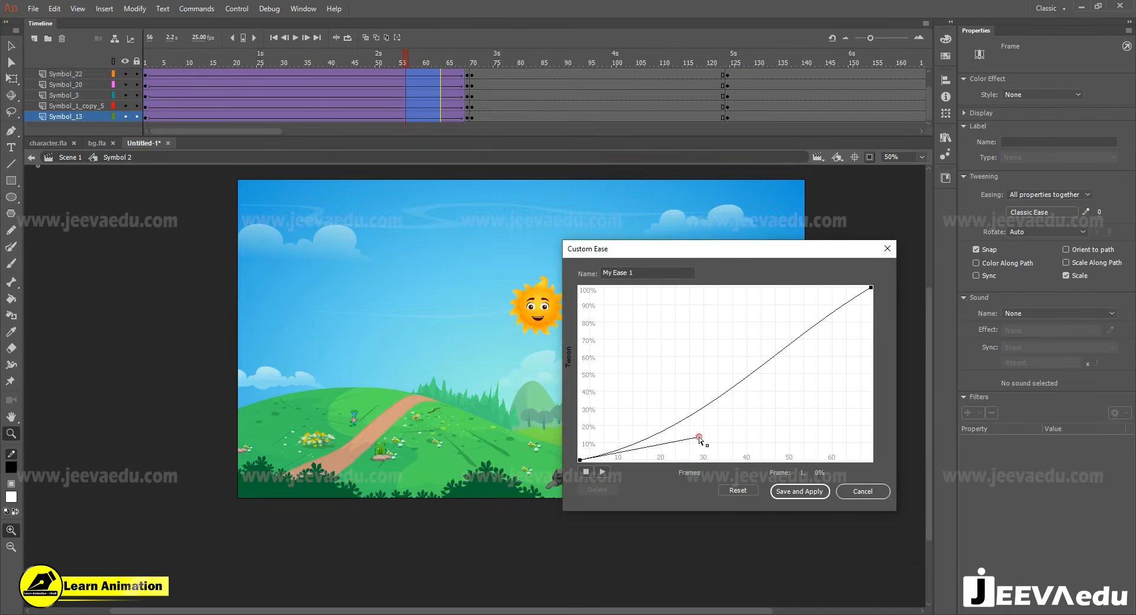
pyautogui.moveTo(873, 290); pyautogui.dragTo(747, 293)
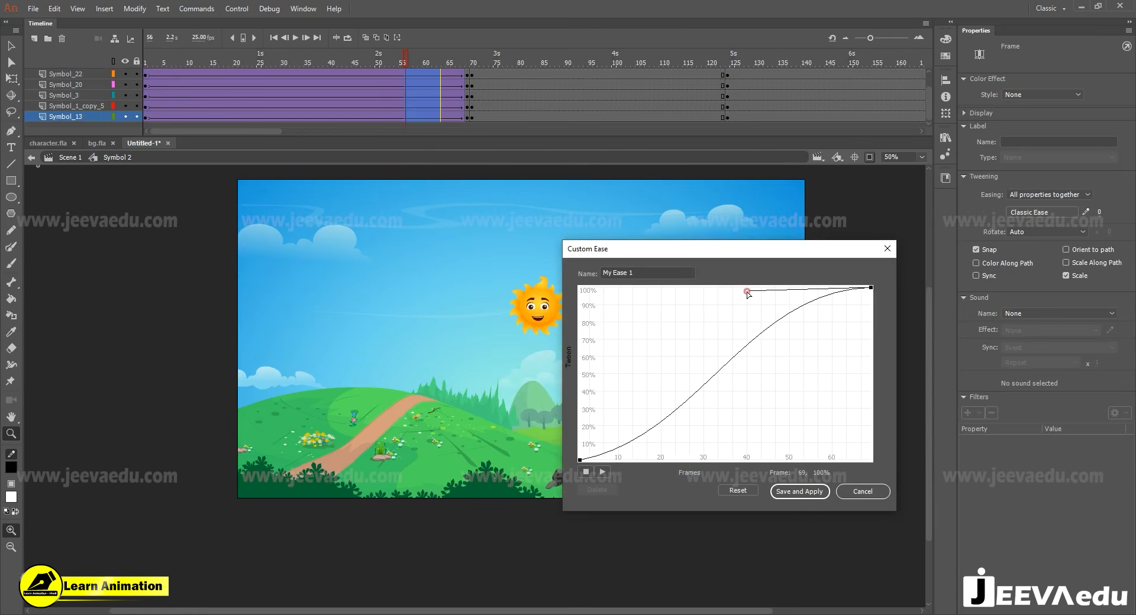
pyautogui.click(580, 460)
pyautogui.moveTo(704, 436); pyautogui.dragTo(718, 460)
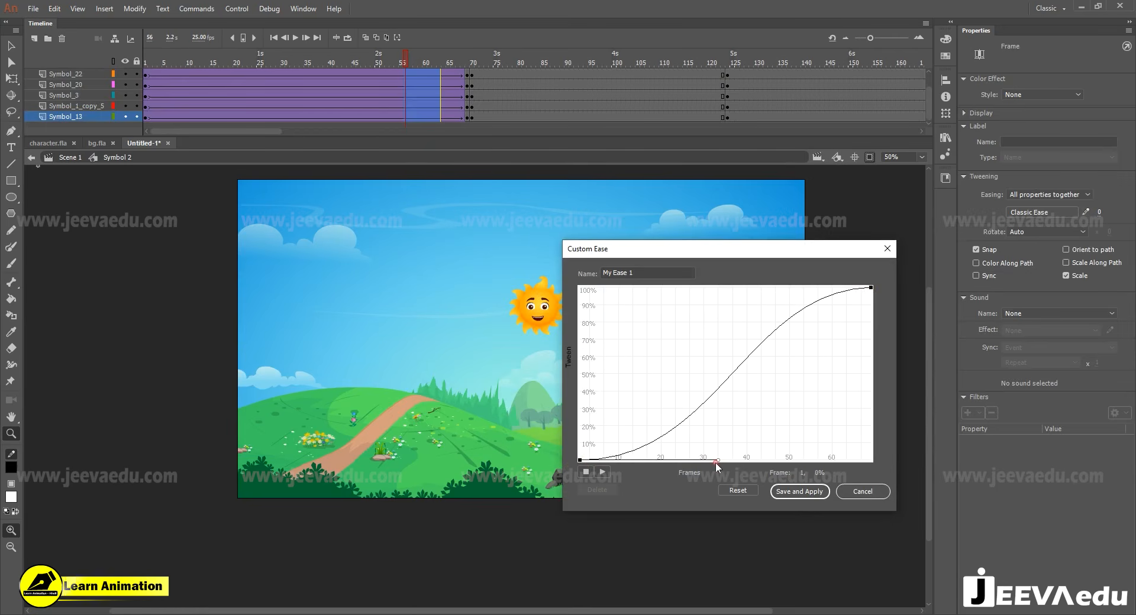
pyautogui.click(799, 492)
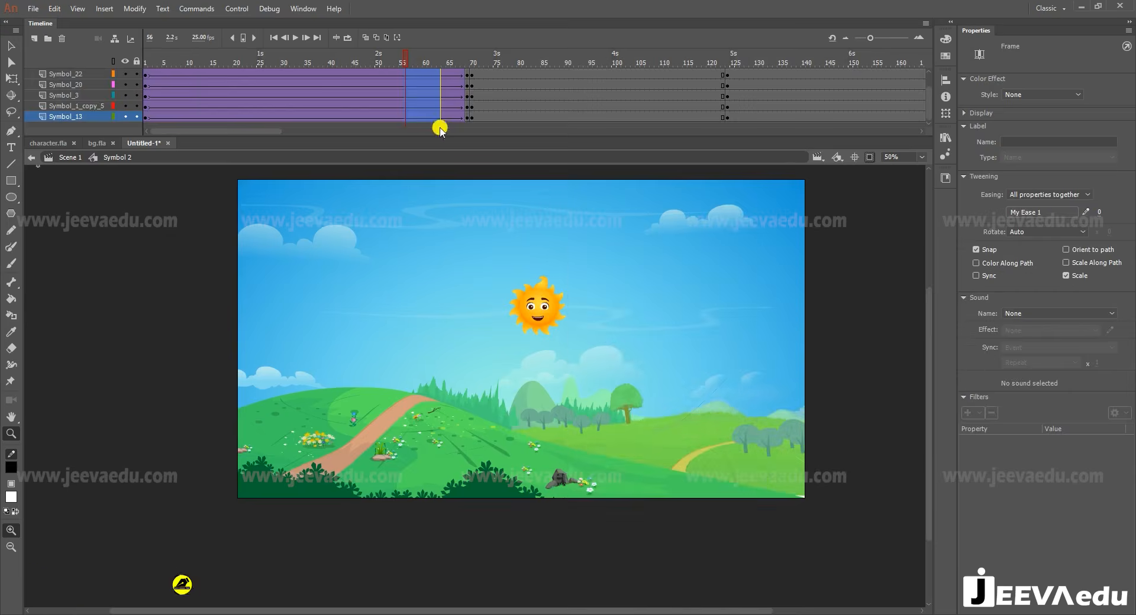
# - Select frame 69 on all the background layers and scale their artwork to 125%
pyautogui.scroll(2, 461, 94)
pyautogui.moveTo(470, 136); pyautogui.dragTo(468, 155)
pyautogui.hotkey('ctrl', 'alt', 's')
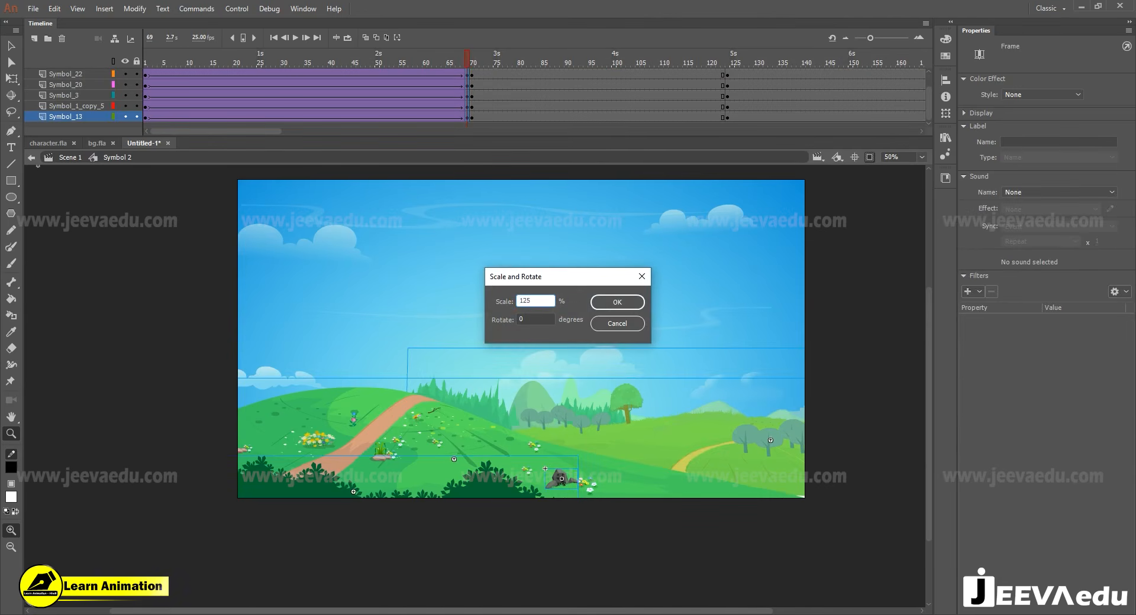
pyautogui.press('Return')
# - Return to the full background symbol and play the zoom animation from frame 1
pyautogui.doubleClick(561, 421)
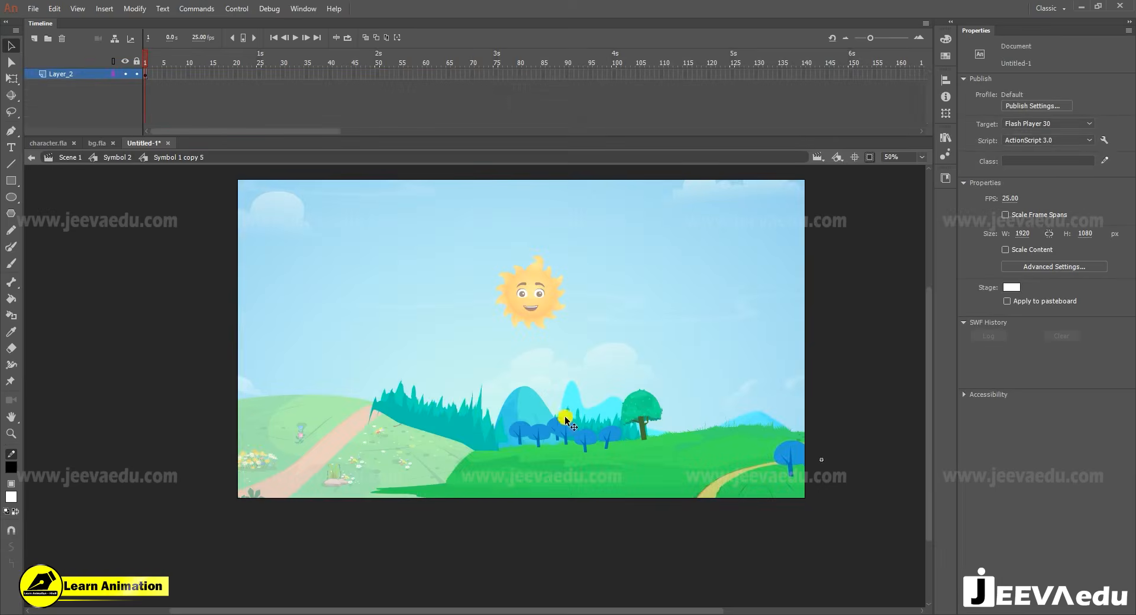
pyautogui.click(117, 157)
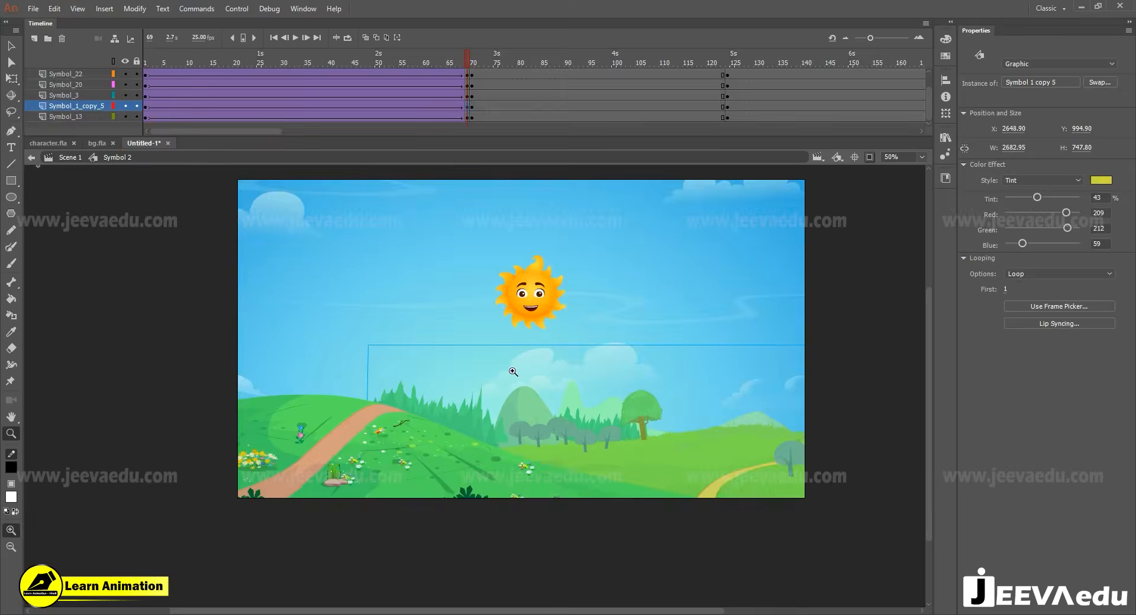
pyautogui.press('z')
pyautogui.keyDown('alt'); pyautogui.click(510, 393); pyautogui.keyUp('alt')
pyautogui.click(443, 54)
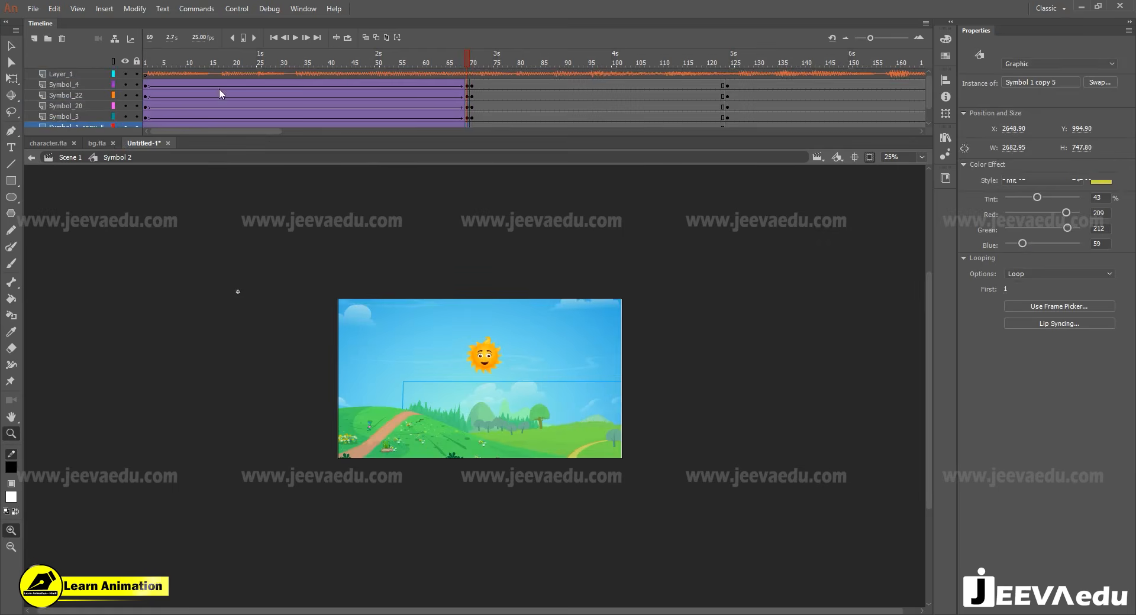
pyautogui.moveTo(219, 88); pyautogui.dragTo(99, 104)
pyautogui.press('Return')
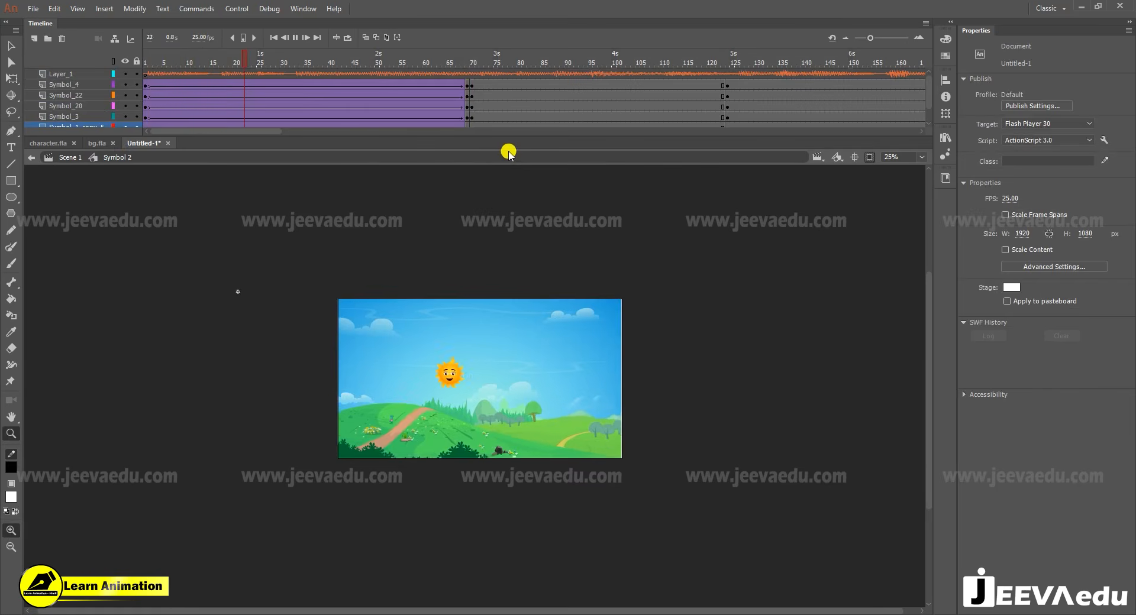
# - At frame 69, show the artwork outside the stage, enlarge the foreground bushes to about 2153 px wide, and shift them down and slightly left
pyautogui.click(454, 65)
pyautogui.moveTo(454, 65); pyautogui.dragTo(469, 74)
pyautogui.click(869, 157)
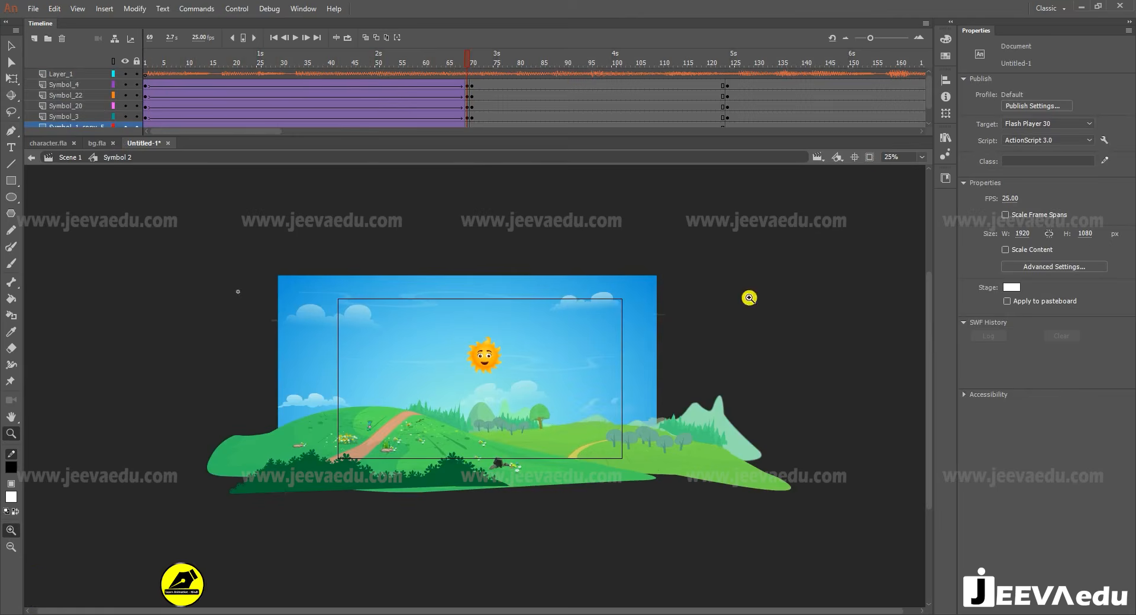
pyautogui.press('v')
pyautogui.click(349, 482)
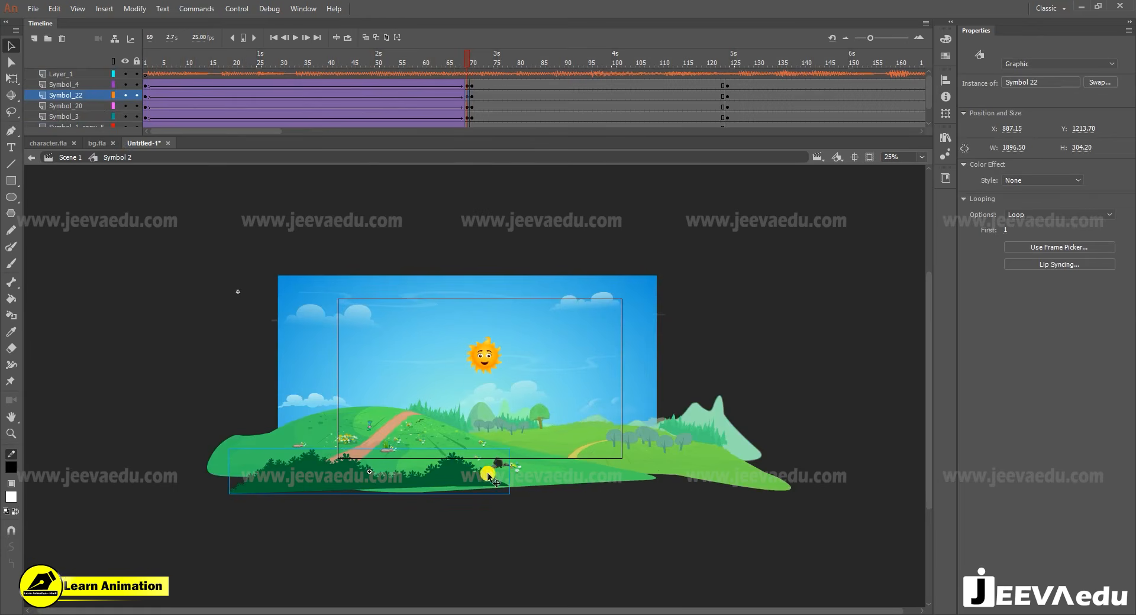
pyautogui.press('q')
pyautogui.moveTo(508, 448); pyautogui.dragTo(528, 445)
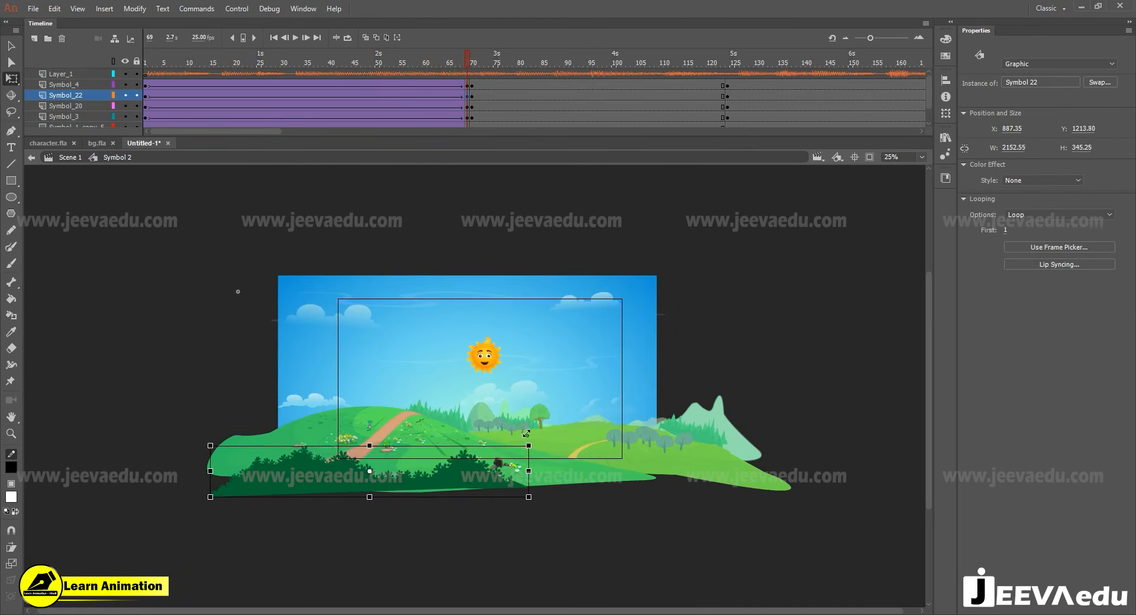
pyautogui.moveTo(462, 477); pyautogui.dragTo(455, 490)
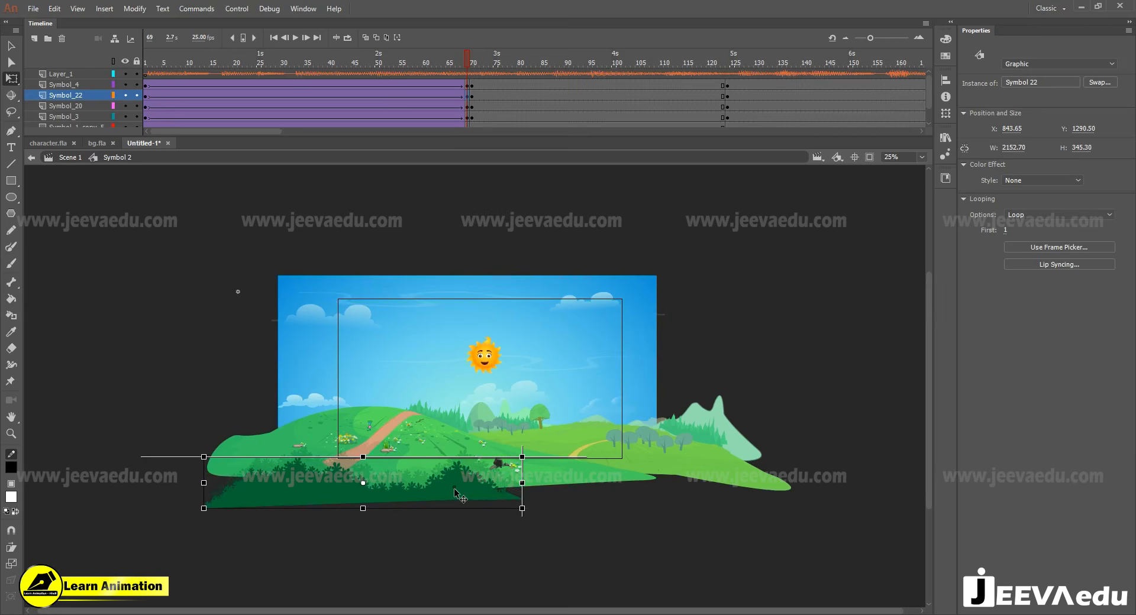
# - At frame 69, shift the flowered hill with the path about 40 px left and the far hill about 44 px right
pyautogui.click(431, 439)
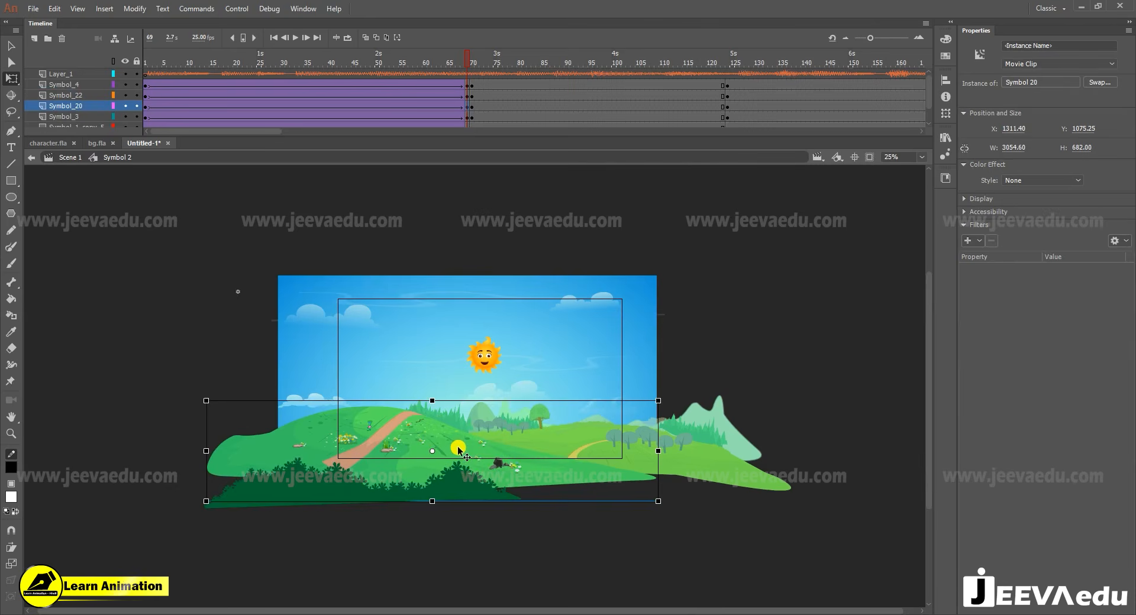
pyautogui.click(459, 449)
pyautogui.click(552, 437)
pyautogui.moveTo(551, 437); pyautogui.dragTo(558, 437)
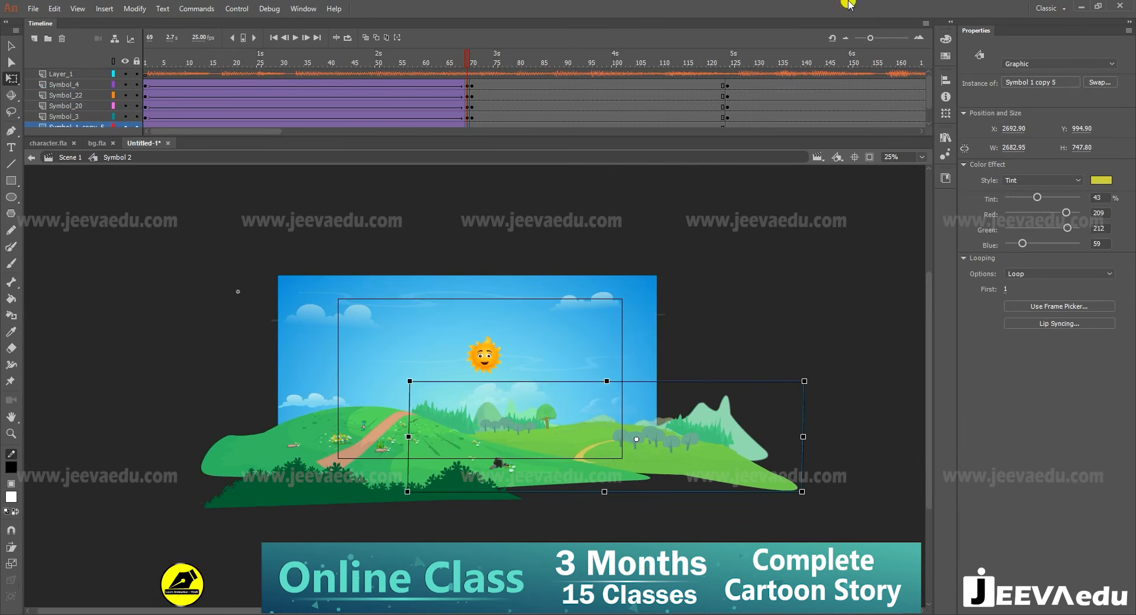
# - Clip the view to the stage, hide Layer_1, and play the animation from frame 1 to check the layer movement
pyautogui.click(870, 158)
pyautogui.press('z')
pyautogui.click(464, 384)
pyautogui.moveTo(466, 58); pyautogui.dragTo(145, 124)
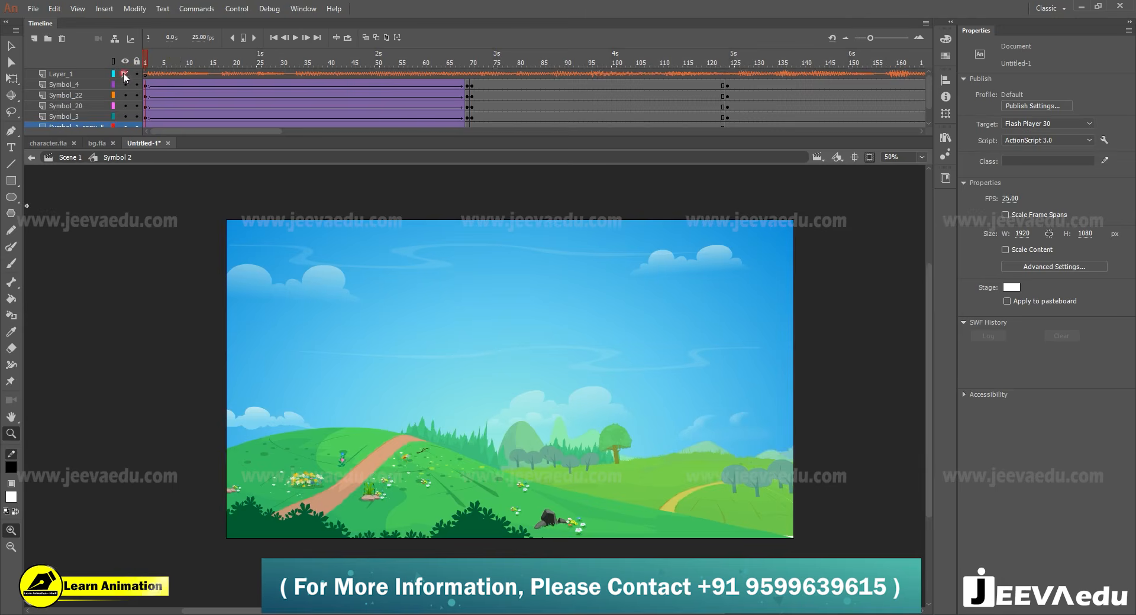
pyautogui.press('Return')
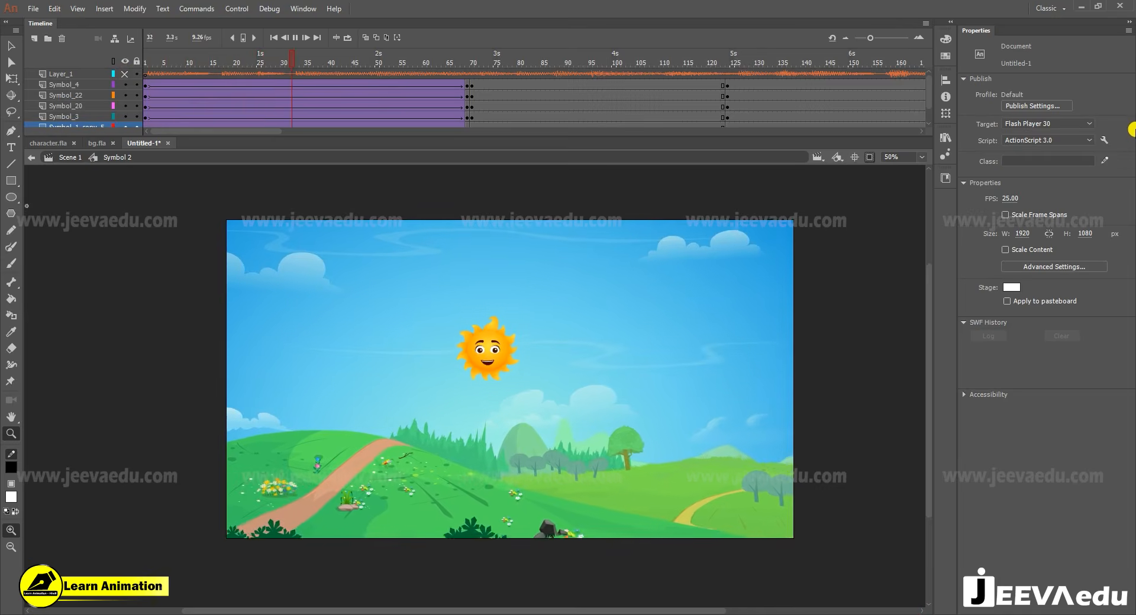
pyautogui.press('Return')
# - At frame 69, nudge the flowered hill with the path 20 px right
pyautogui.moveTo(366, 48); pyautogui.dragTo(468, 92)
pyautogui.press('v')
pyautogui.click(410, 487)
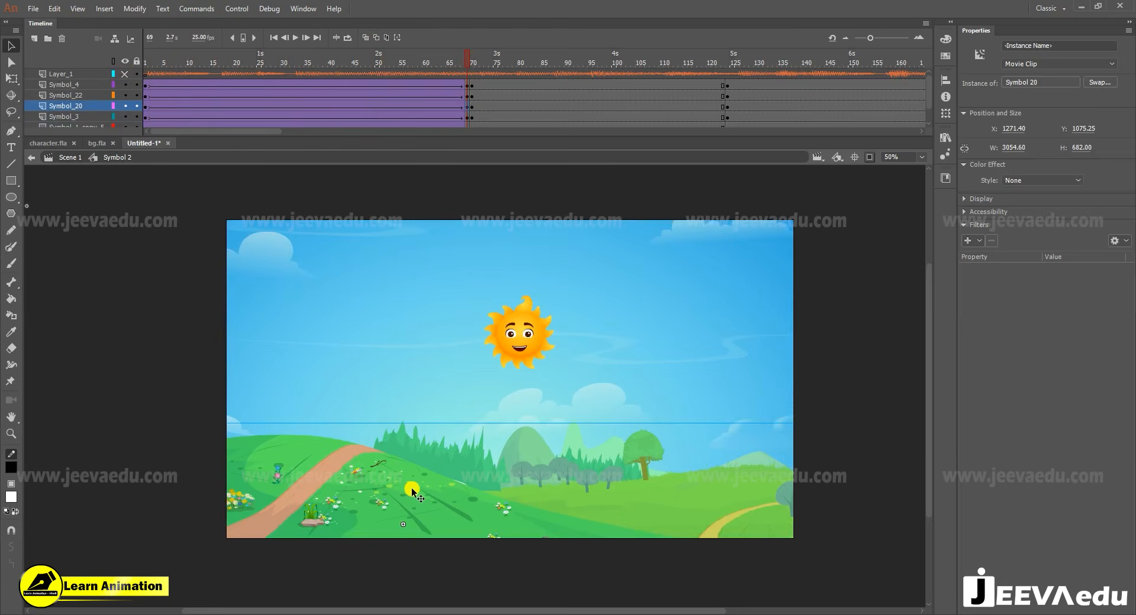
pyautogui.hotkey('shift', 'Right')
pyautogui.hotkey('shift', 'Right')
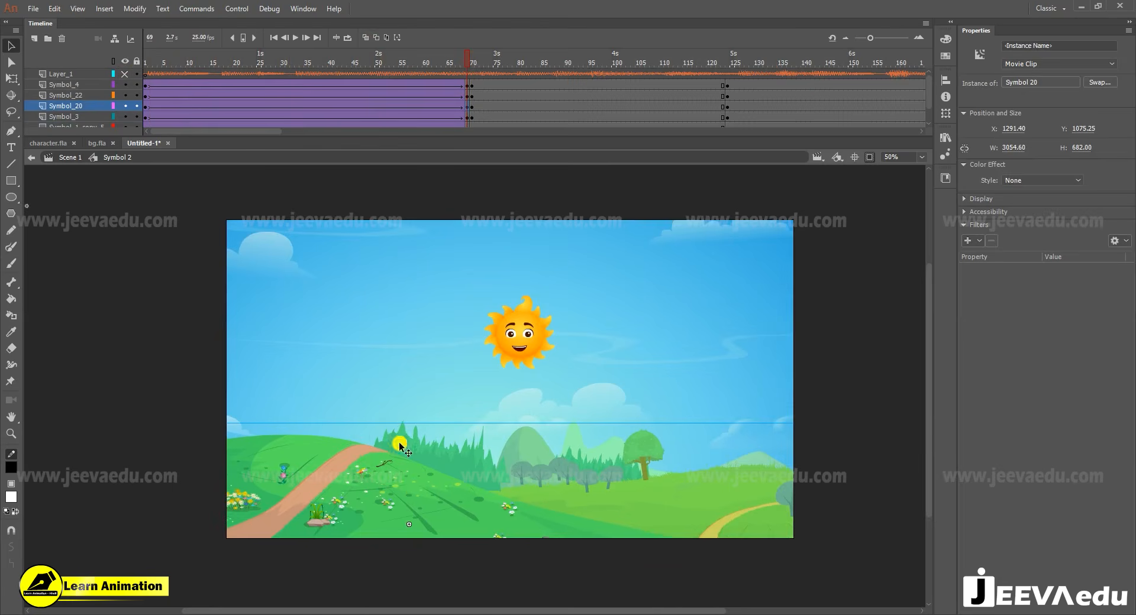
# - Show Layer_1 again and play the animation from frame 1 to check the adjusted hill
pyautogui.moveTo(320, 62); pyautogui.dragTo(144, 63)
pyautogui.click(124, 74)
pyautogui.click(312, 145)
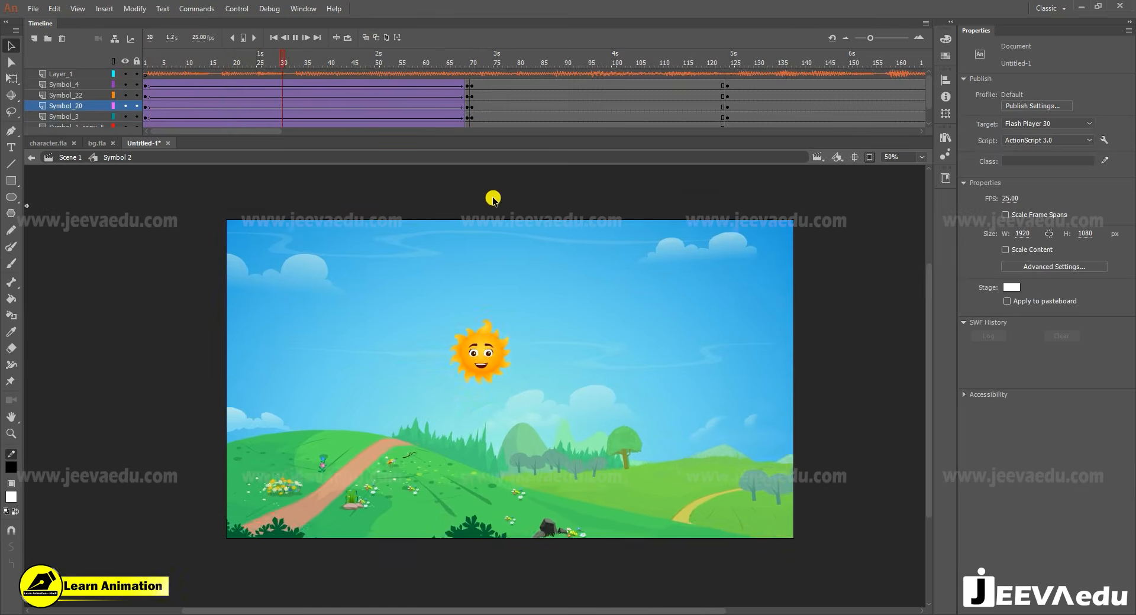
pyautogui.moveTo(531, 61); pyautogui.dragTo(474, 112)
# - Replace the keyframes at frame 70 with blank keyframes on all the background layers
pyautogui.click(467, 86)
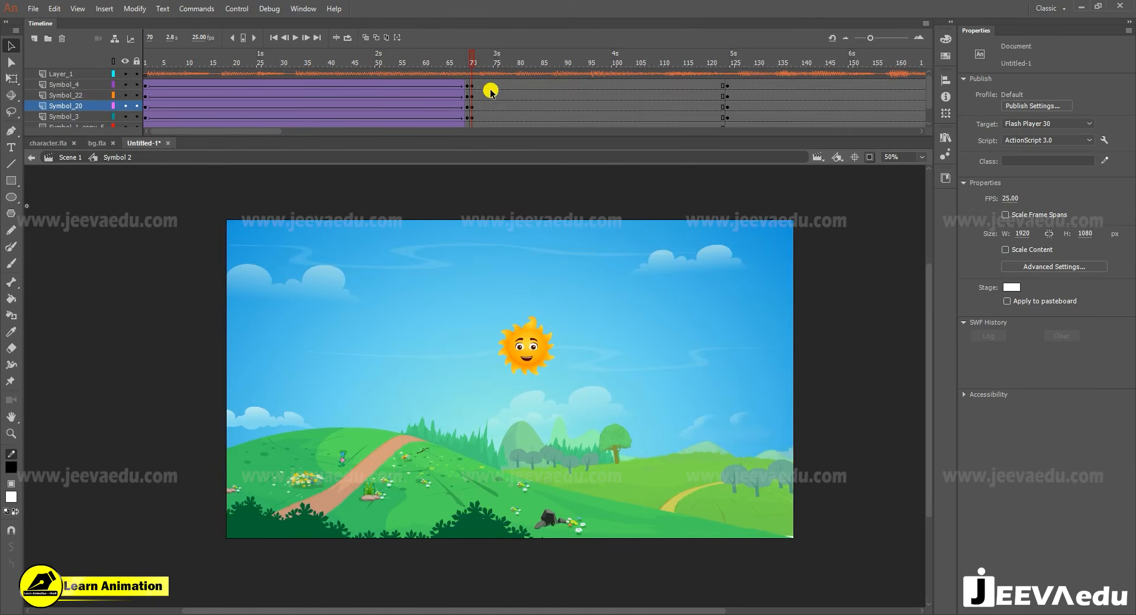
pyautogui.moveTo(479, 87); pyautogui.dragTo(475, 142)
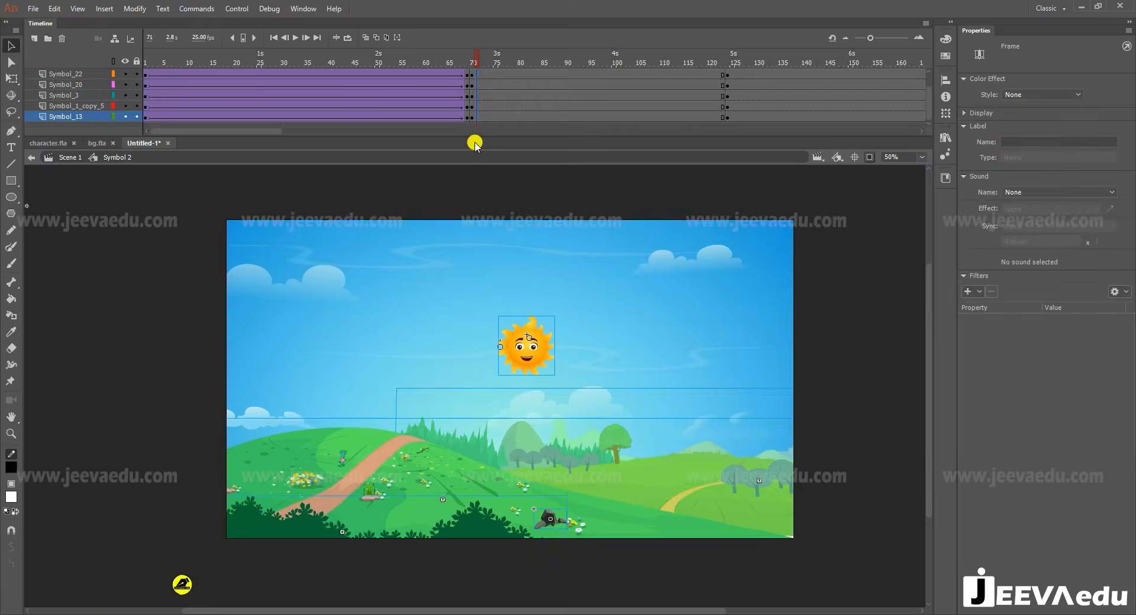
pyautogui.press('F7')
pyautogui.scroll(2, 476, 95)
pyautogui.click(474, 84)
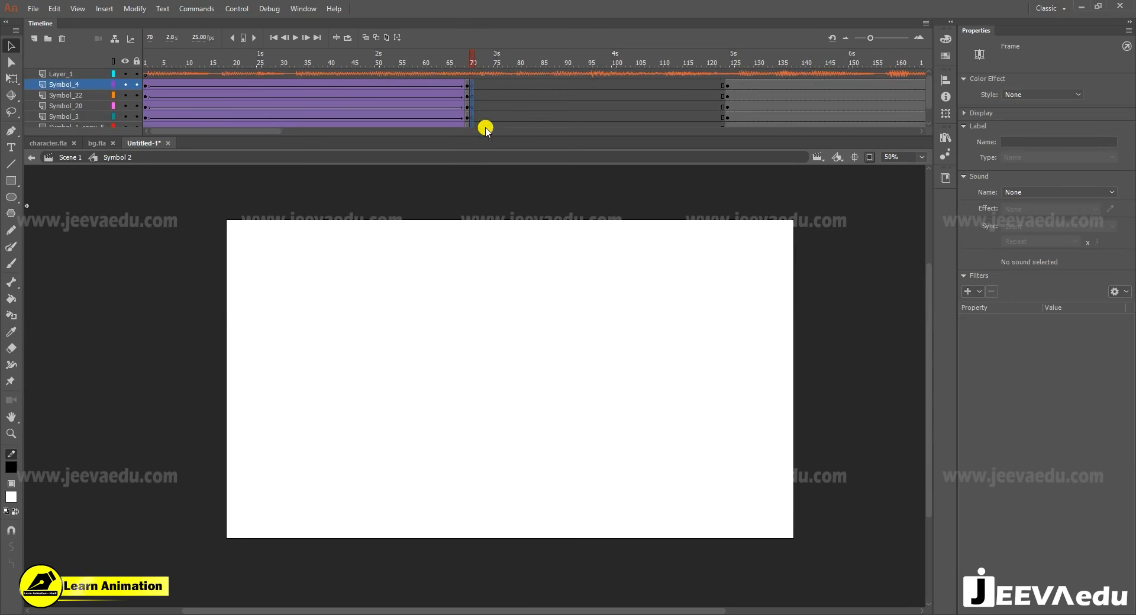
# - Switch to bg.fla and copy the grouped background with the big tree, fence and pink flowers
pyautogui.click(93, 143)
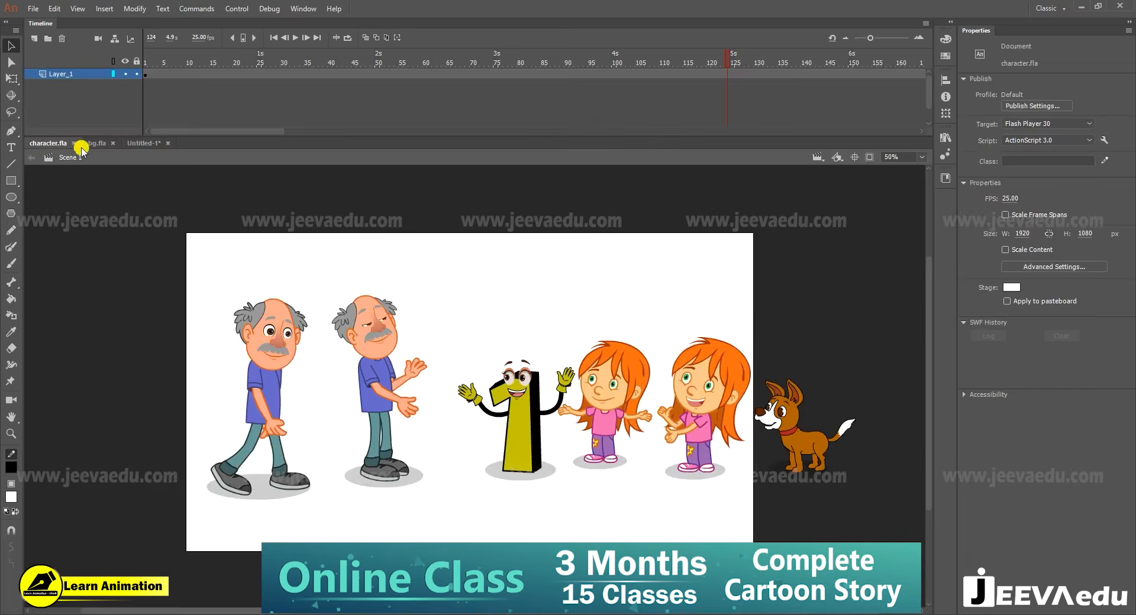
pyautogui.press('z')
pyautogui.click(463, 438)
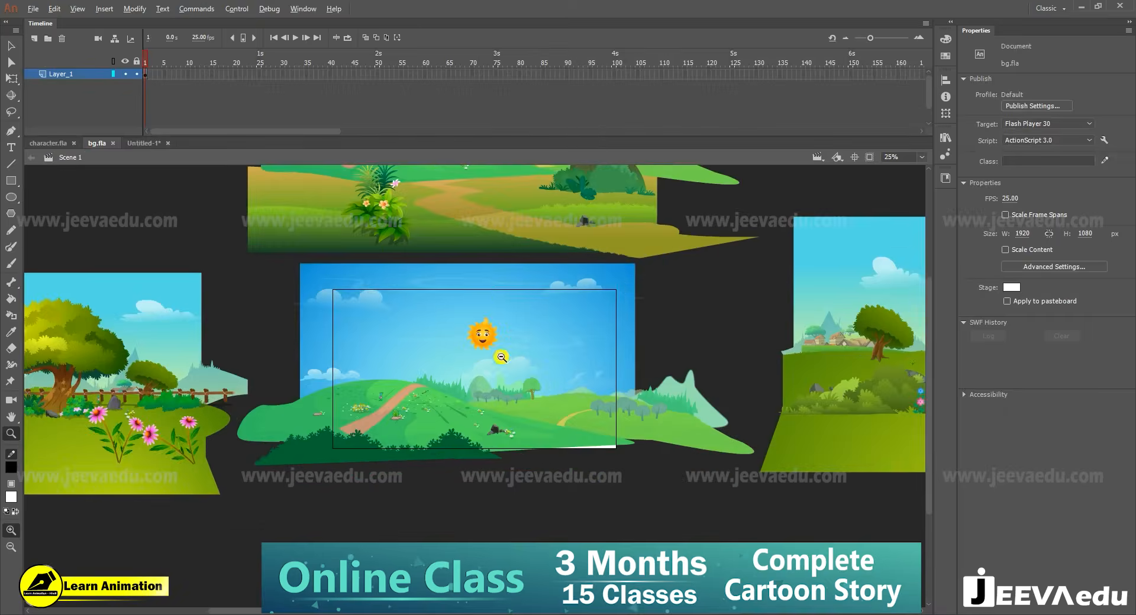
pyautogui.keyDown('alt'); pyautogui.click(485, 263); pyautogui.keyUp('alt')
pyautogui.press('v')
pyautogui.click(515, 361)
pyautogui.click(258, 469)
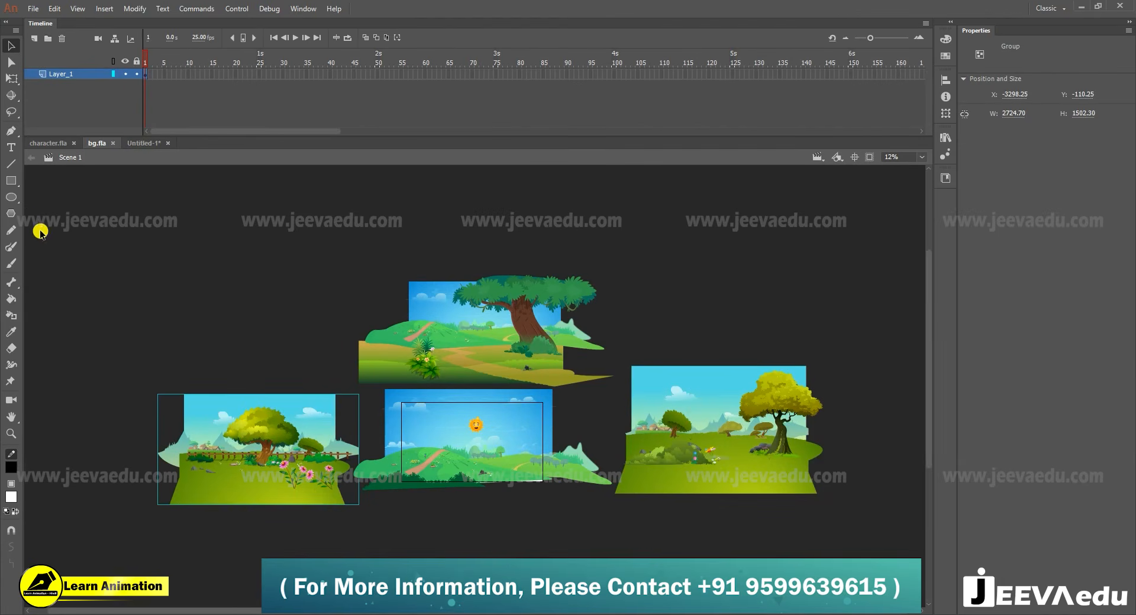
# - Return to the Untitled-1 document and paste the copied tree background into frame 70 of the Symbol_13 layer
pyautogui.click(136, 144)
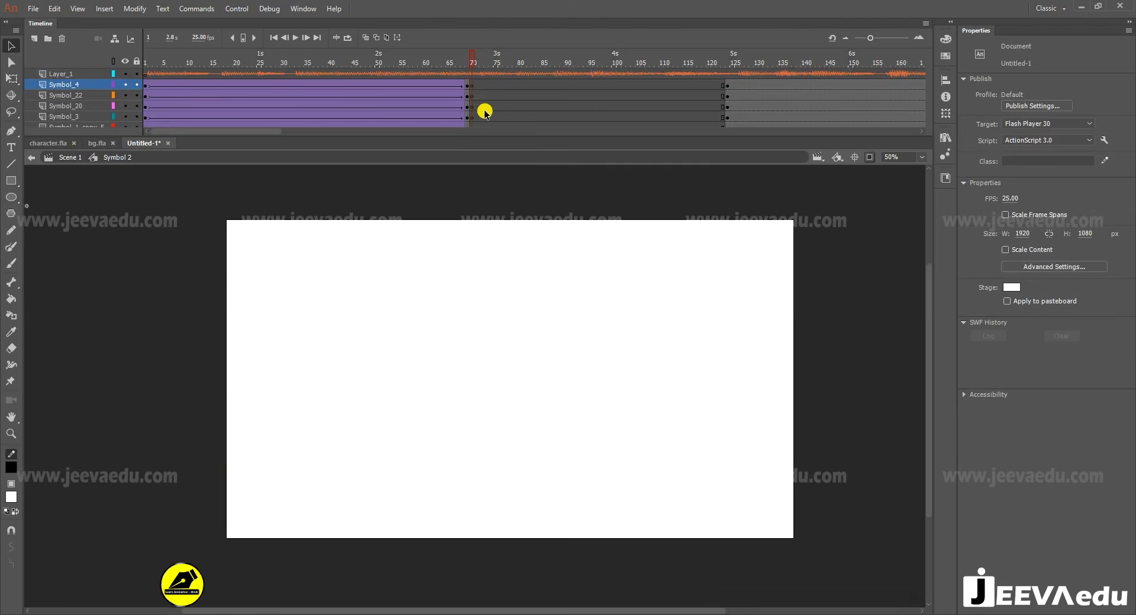
pyautogui.click(487, 106)
pyautogui.scroll(-1, 478, 118)
pyautogui.click(472, 116)
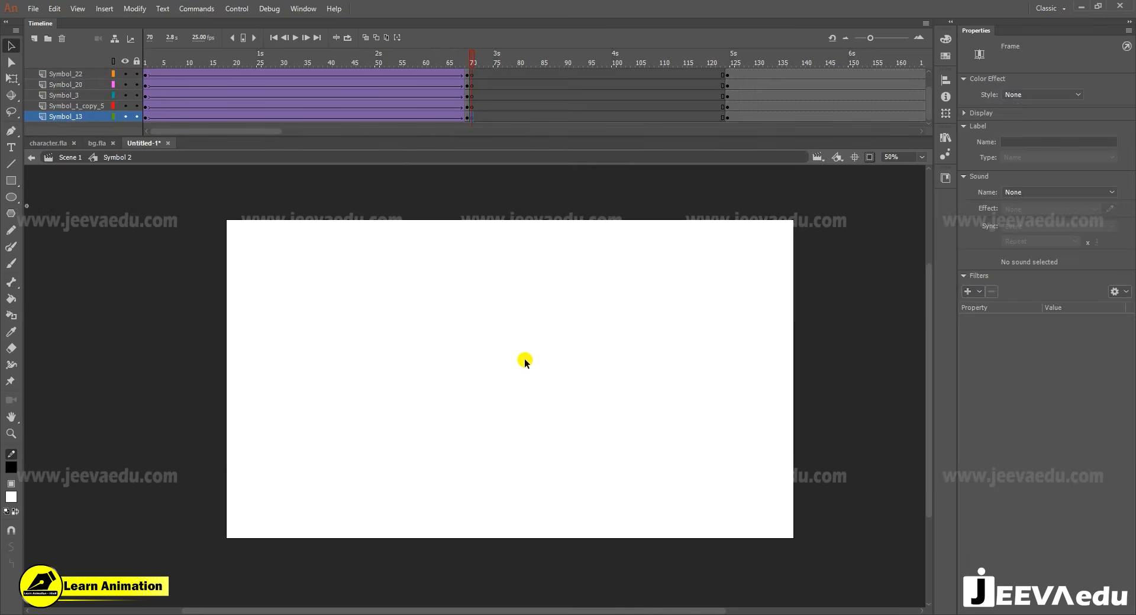
pyautogui.hotkey('ctrl', 'v')
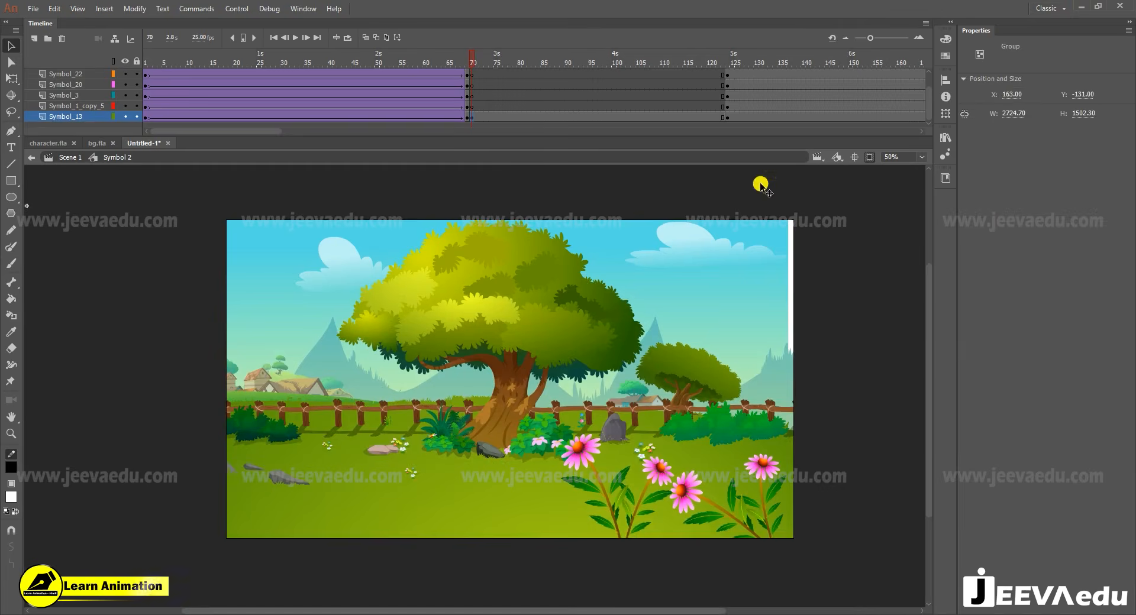
# - Show the artwork outside the stage and break the pasted tree background group apart
pyautogui.click(869, 157)
pyautogui.hotkey('ctrl', '-')
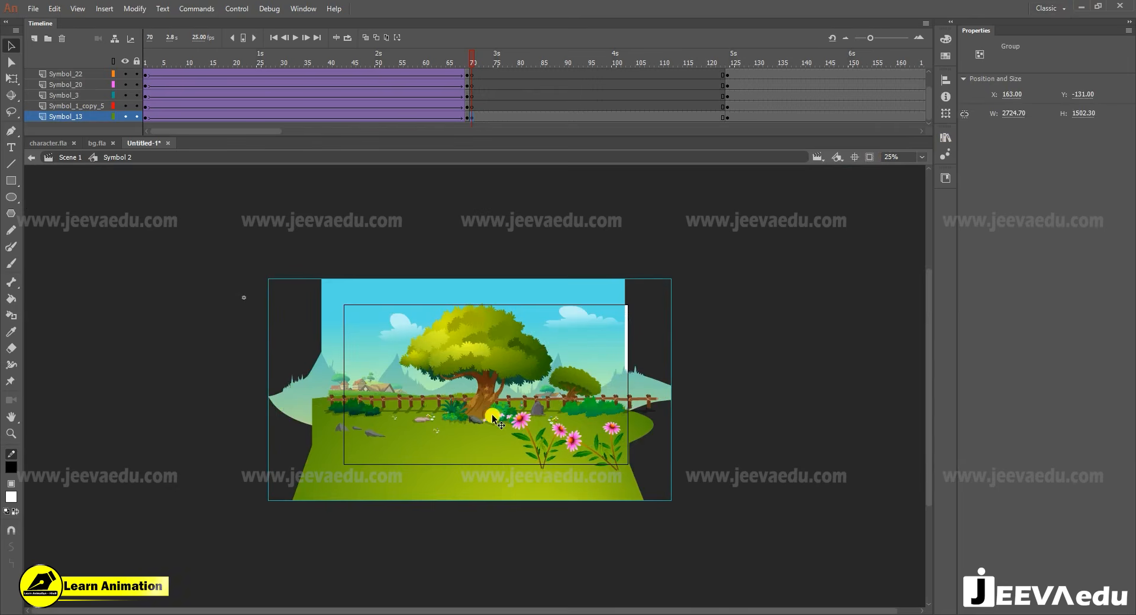
pyautogui.hotkey('ctrl', 'b')
pyautogui.click(220, 399)
# - Cut the pink flowers and paste them in place into frame 70 of the Symbol_20 layer
pyautogui.click(543, 443)
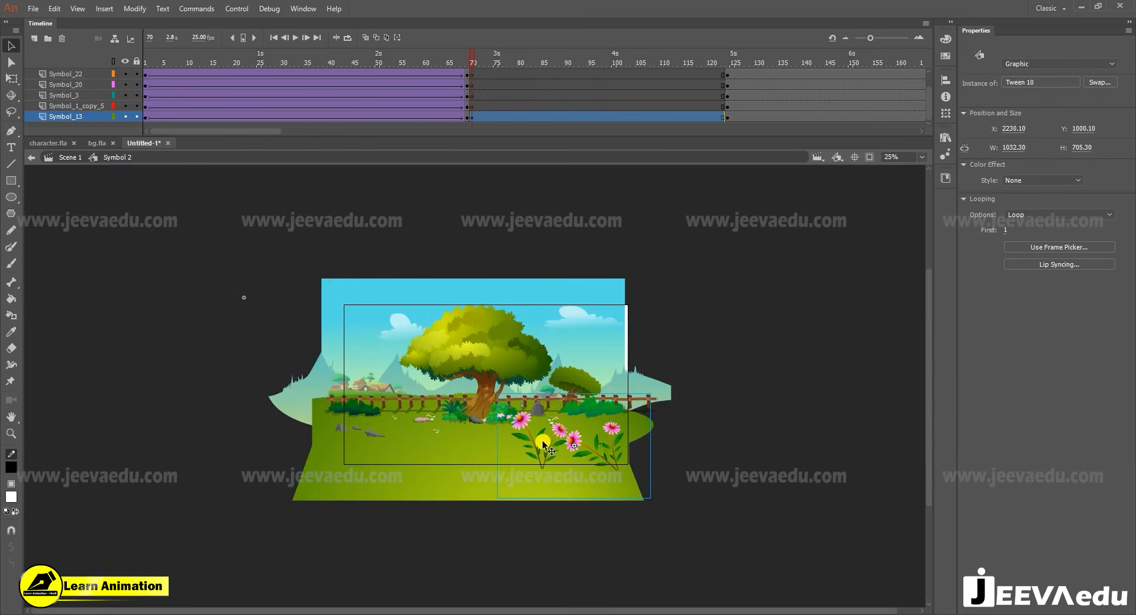
pyautogui.press('Delete')
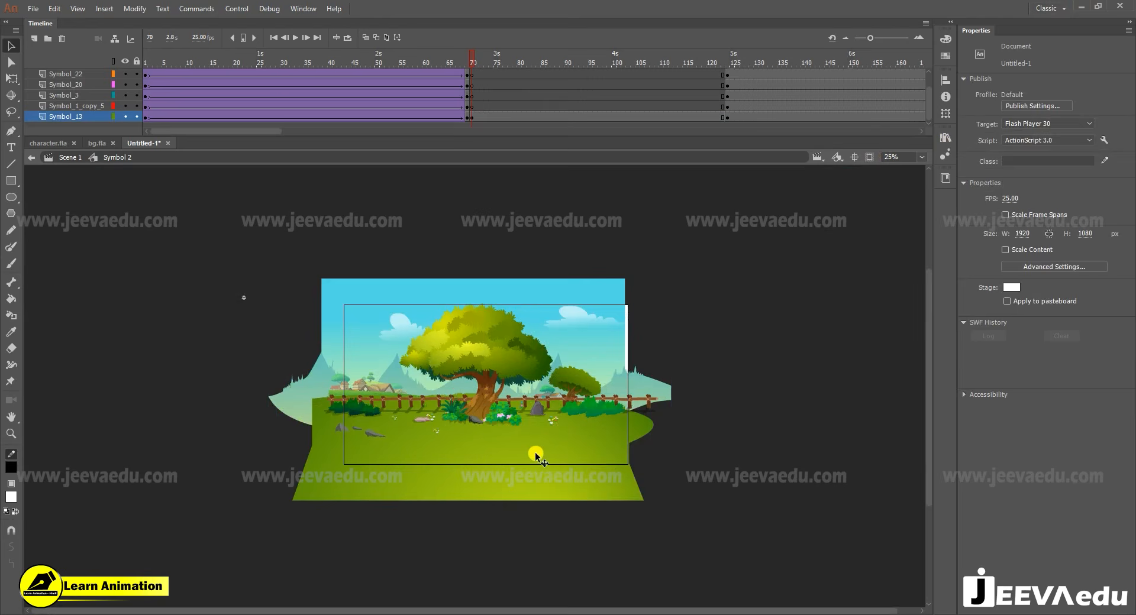
pyautogui.click(474, 86)
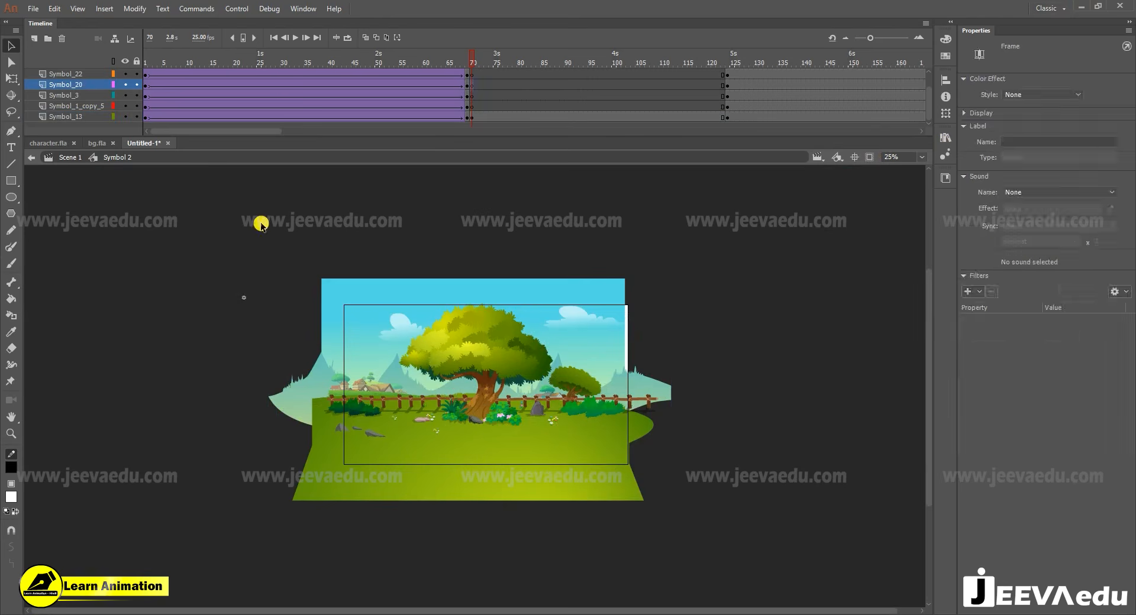
pyautogui.rightClick(226, 197)
pyautogui.click(279, 249)
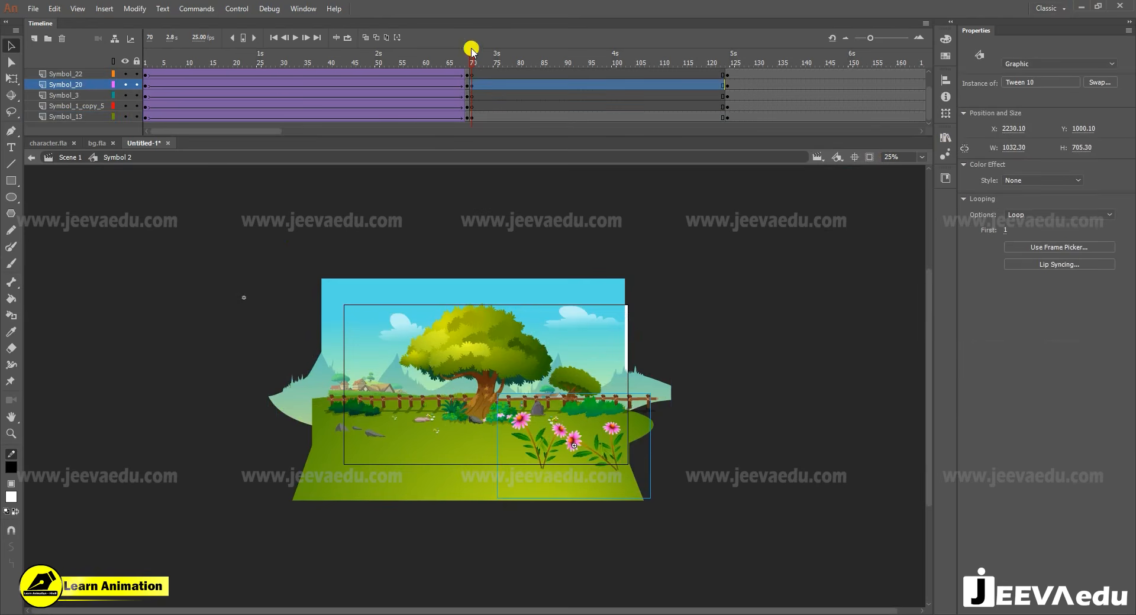
# - Try moving the tree background slightly right, and undo the move
pyautogui.moveTo(474, 371)
pyautogui.mouseDown()
pyautogui.moveTo(469, 379)
pyautogui.moveTo(491, 373)
pyautogui.mouseUp()
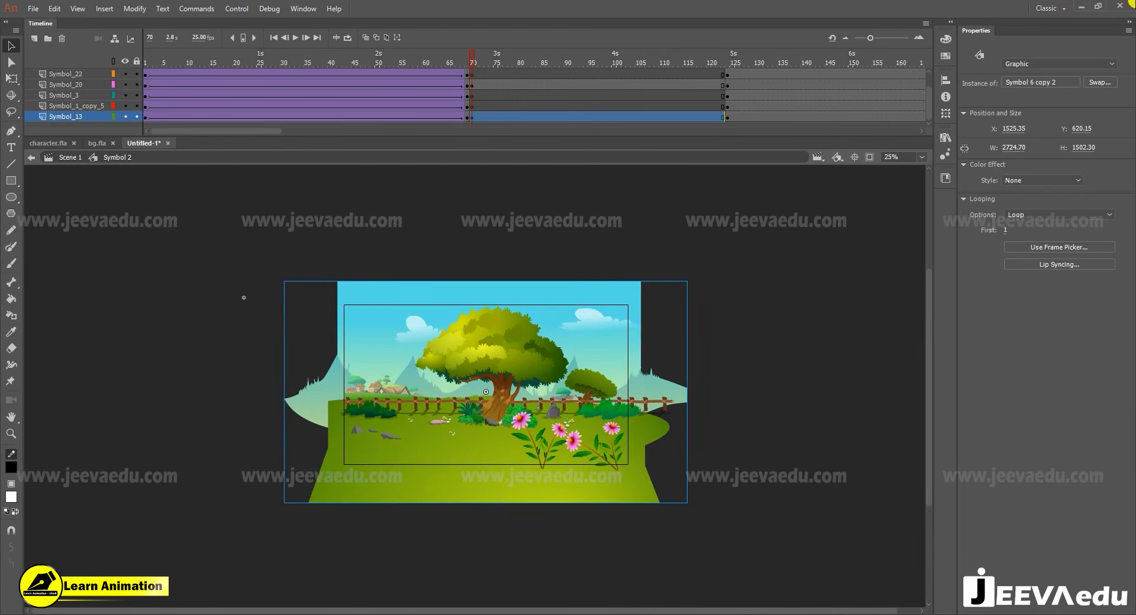
pyautogui.hotkey('ctrl', 'z')
# - Copy the orange-haired girl with outstretched arms and the dog from character.fla, and return to the Untitled-1 document
pyautogui.click(476, 106)
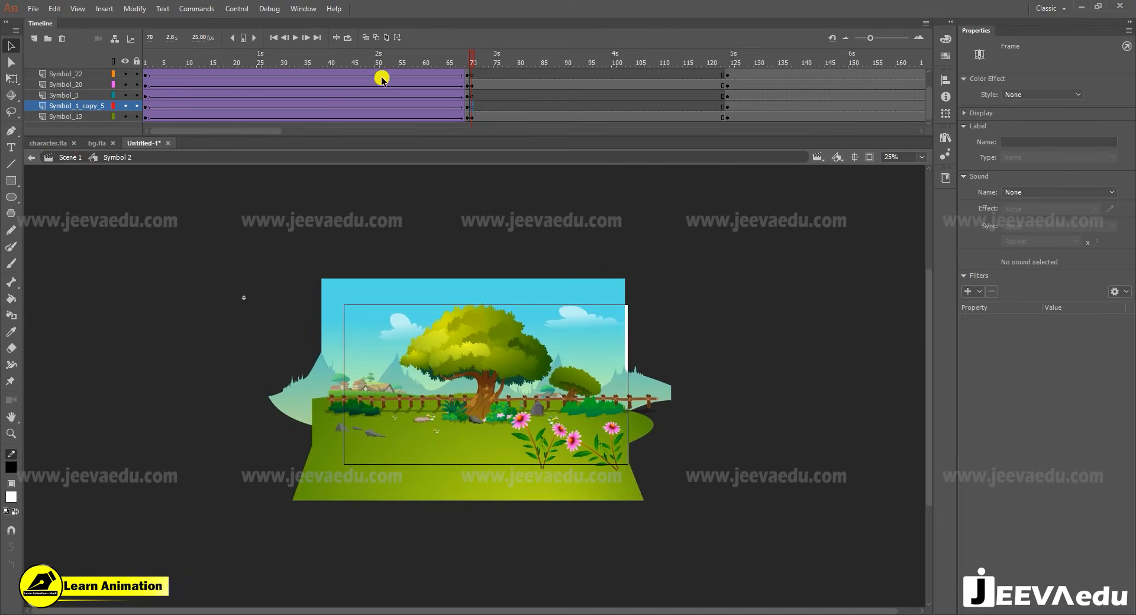
pyautogui.click(48, 143)
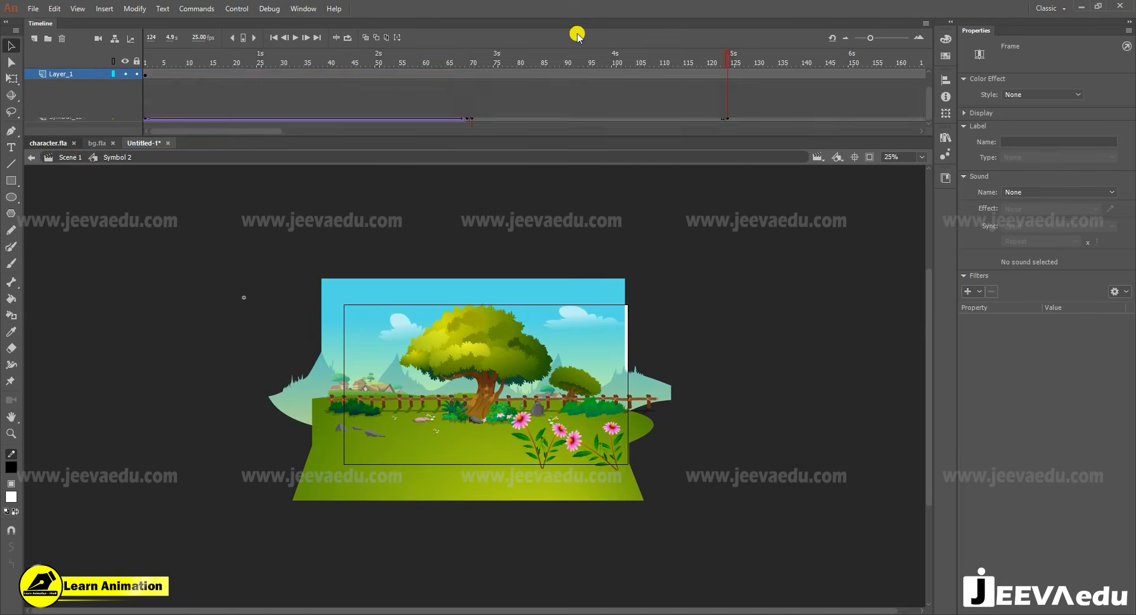
pyautogui.moveTo(563, 72); pyautogui.dragTo(545, 90)
pyautogui.click(610, 391)
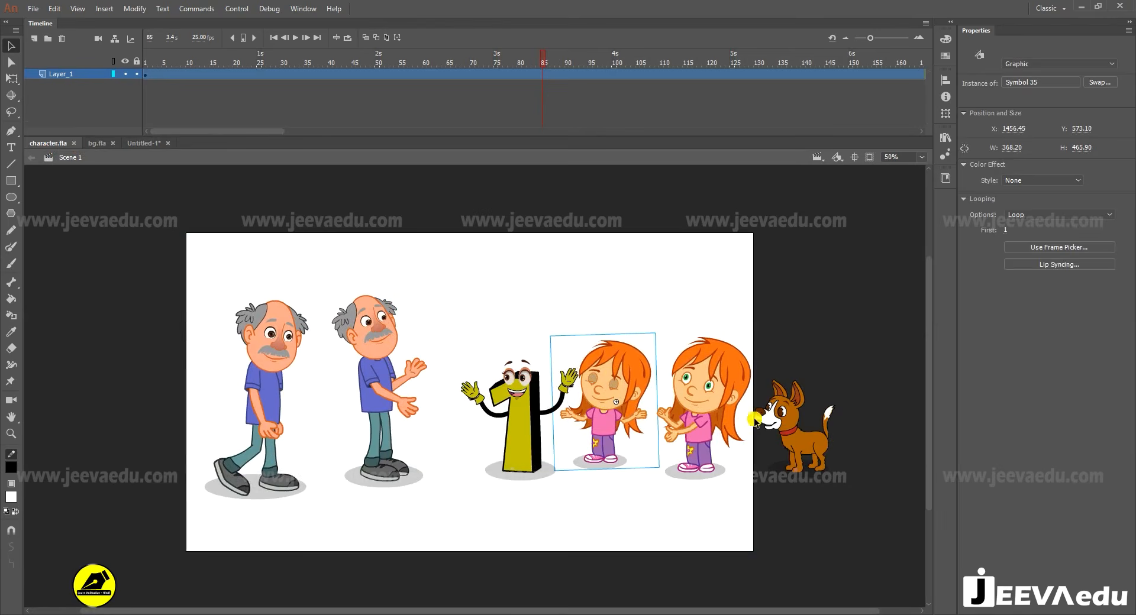
pyautogui.keyDown('shift'); pyautogui.click(780, 419); pyautogui.keyUp('shift')
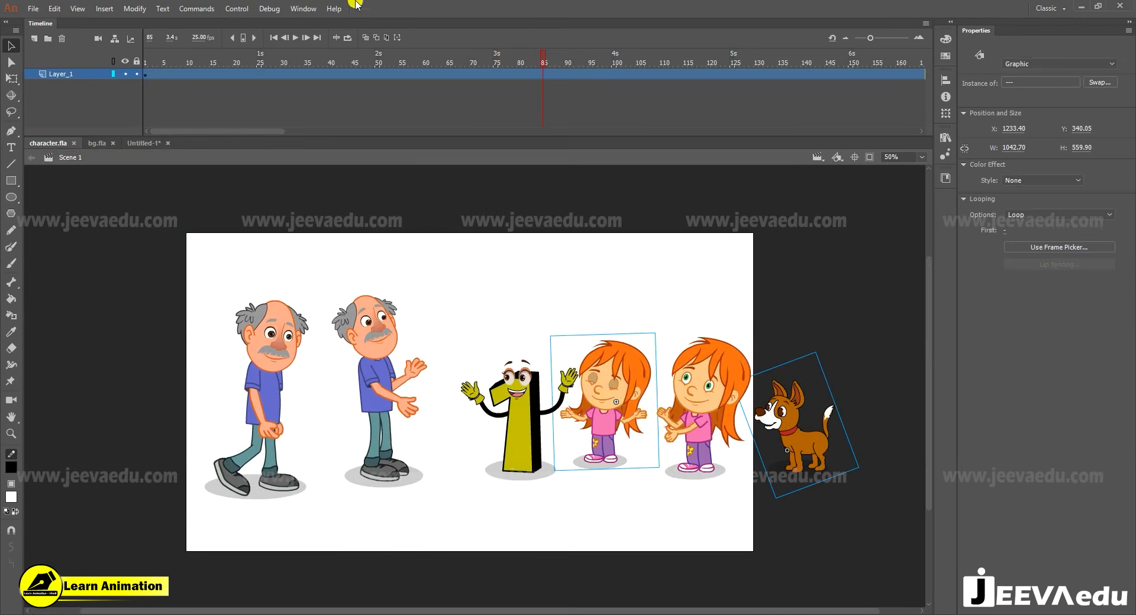
pyautogui.click(145, 143)
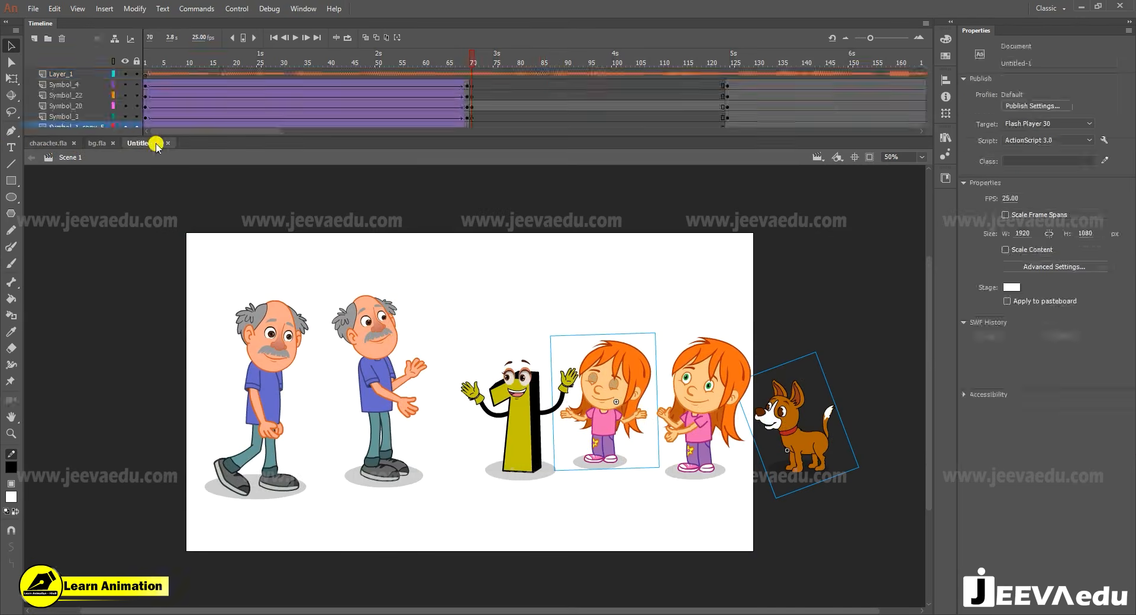
# - Paste the orange-haired girl and the dog in place into frame 70 of the Symbol_1_copy_5 layer and move them down onto the grass
pyautogui.click(473, 108)
pyautogui.click(472, 118)
pyautogui.scroll(-1, 473, 117)
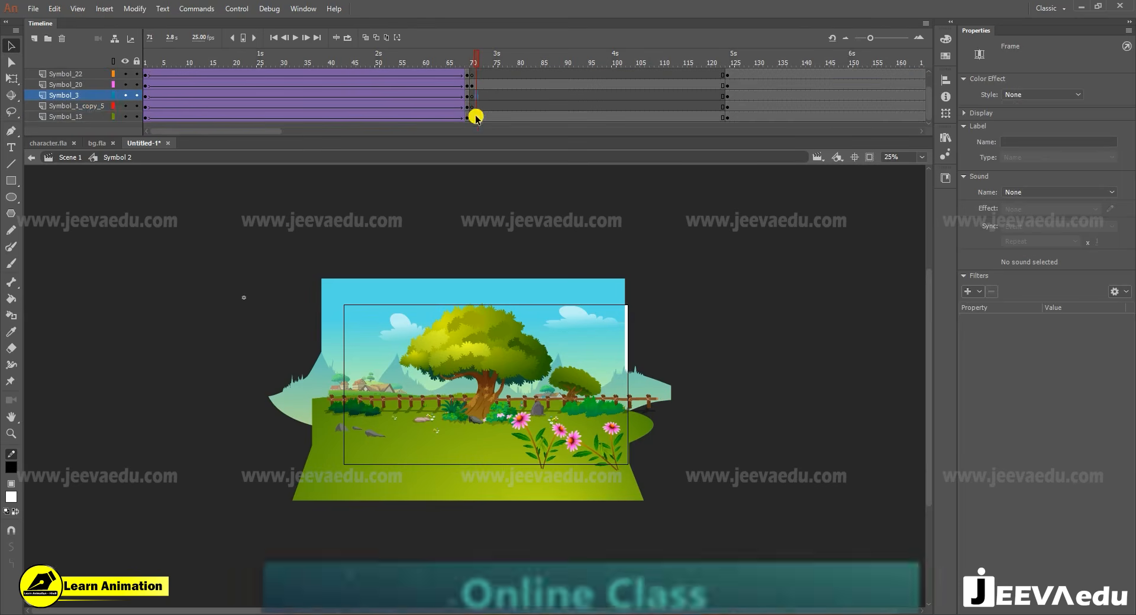
pyautogui.click(472, 108)
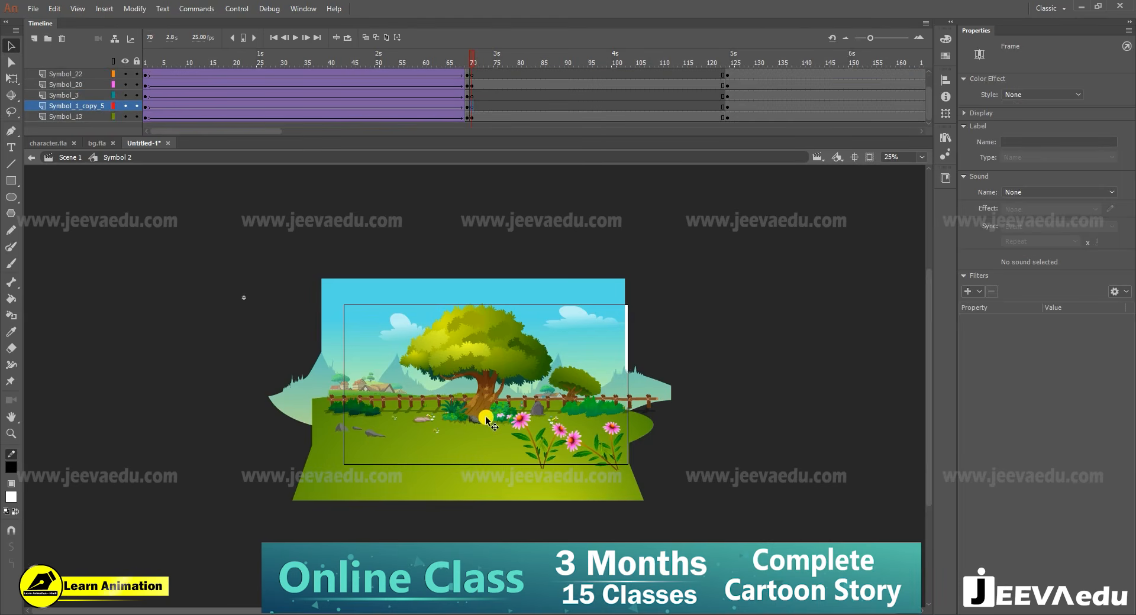
pyautogui.hotkey('ctrl', 'shift', 'v')
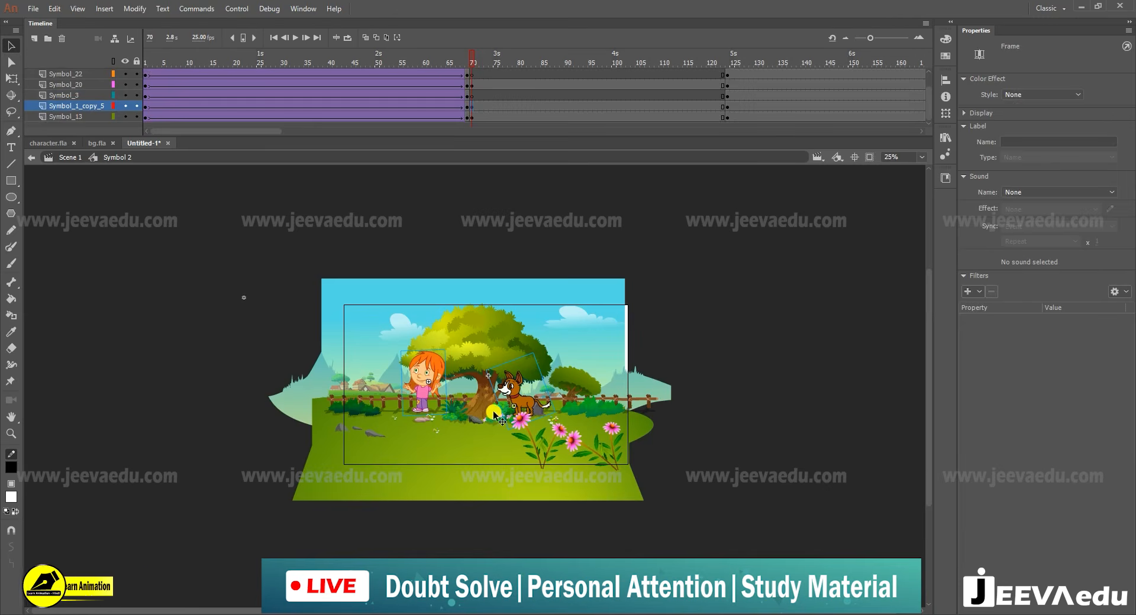
pyautogui.moveTo(516, 404); pyautogui.dragTo(526, 426)
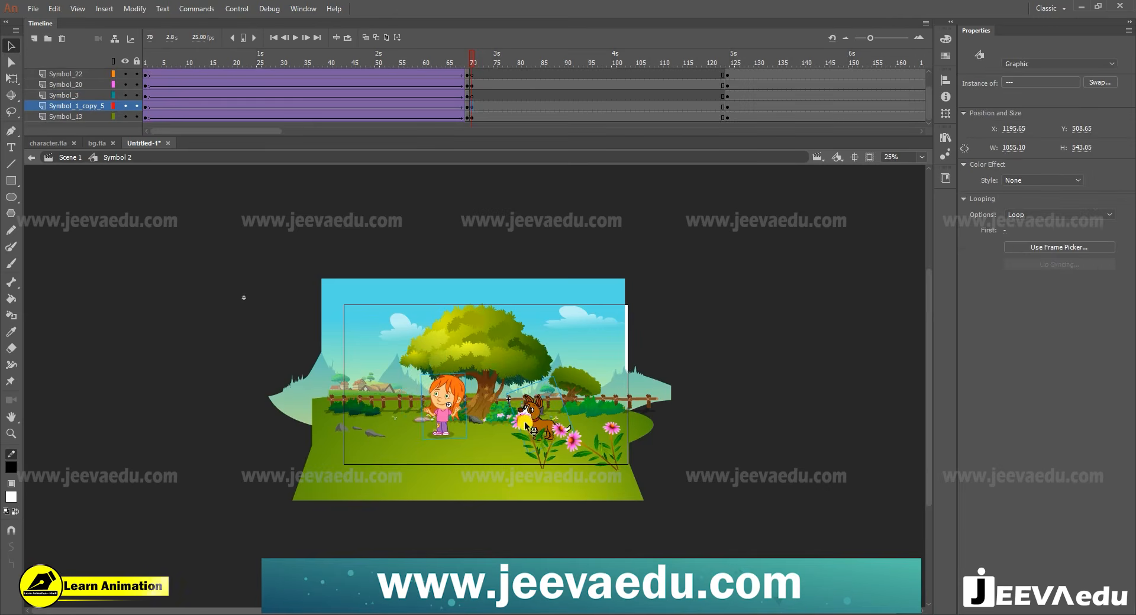
# - Hide the artwork outside the stage, cut the dog, and paste it in place into frame 70 of the Symbol_3 layer
pyautogui.click(869, 158)
pyautogui.press('z')
pyautogui.click(500, 400)
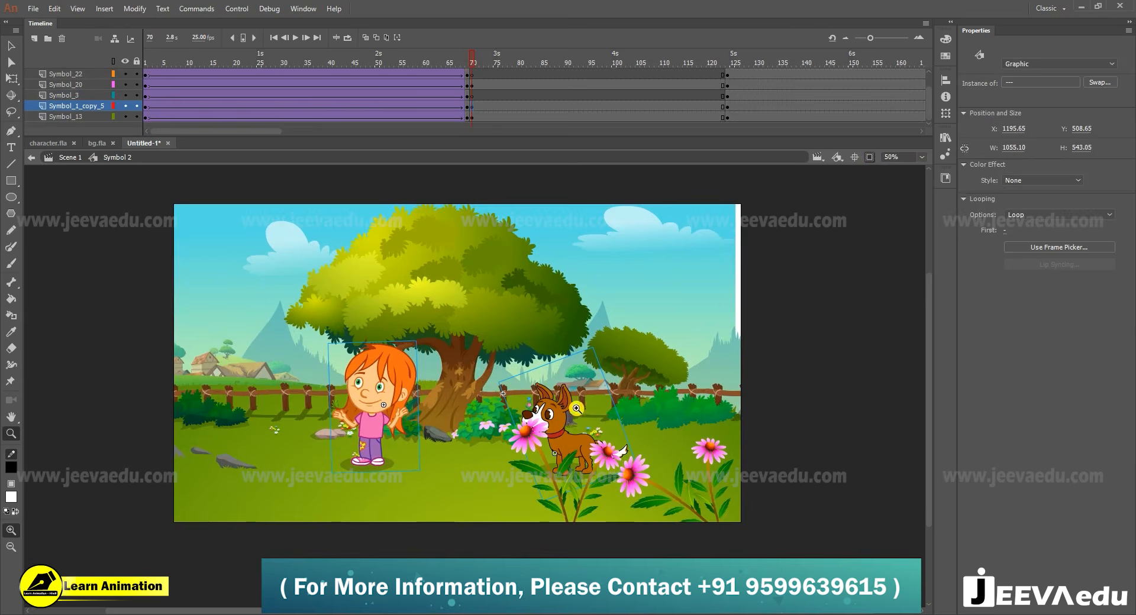
pyautogui.click(476, 96)
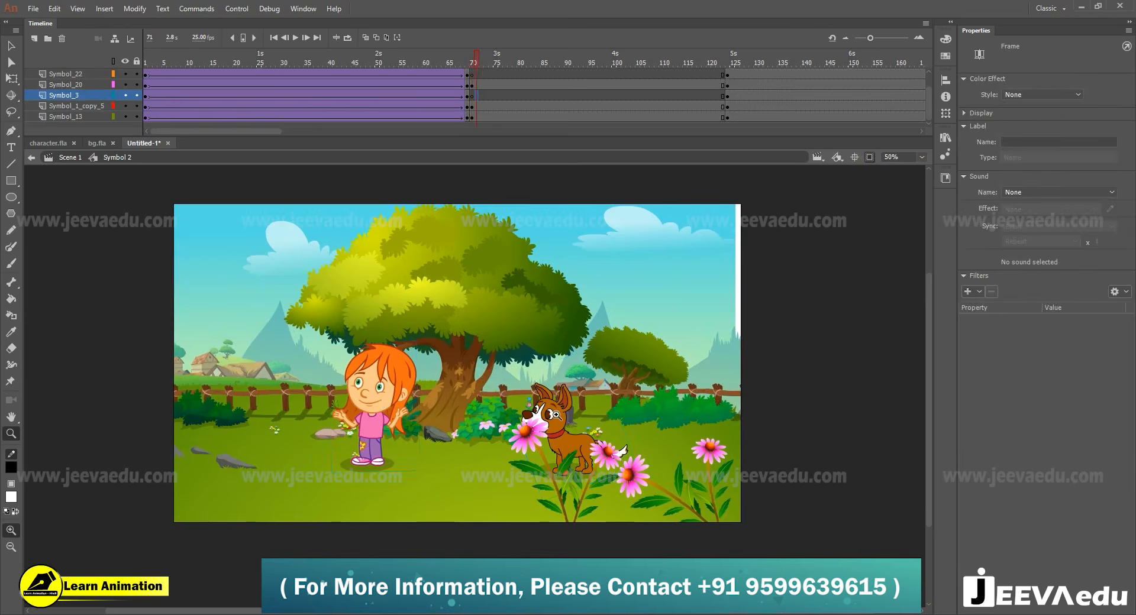
pyautogui.click(553, 418)
pyautogui.keyDown('alt'); pyautogui.click(403, 453); pyautogui.keyUp('alt')
pyautogui.press('v')
pyautogui.click(517, 363)
pyautogui.press('Delete')
pyautogui.click(473, 96)
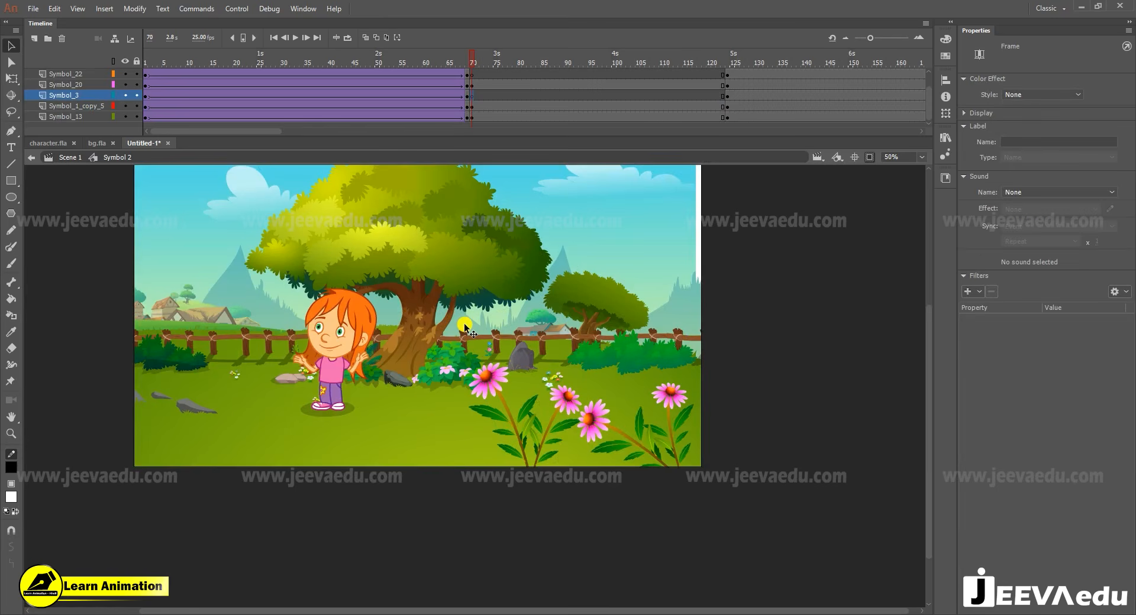
pyautogui.hotkey('ctrl', 'shift', 'v')
# - Move the dog close beside the girl and shift the tree background slightly right to cover the white strip at the stage edge
pyautogui.moveTo(461, 366); pyautogui.dragTo(394, 368)
pyautogui.moveTo(575, 302)
pyautogui.mouseDown()
pyautogui.moveTo(594, 306)
pyautogui.moveTo(584, 299)
pyautogui.mouseUp()
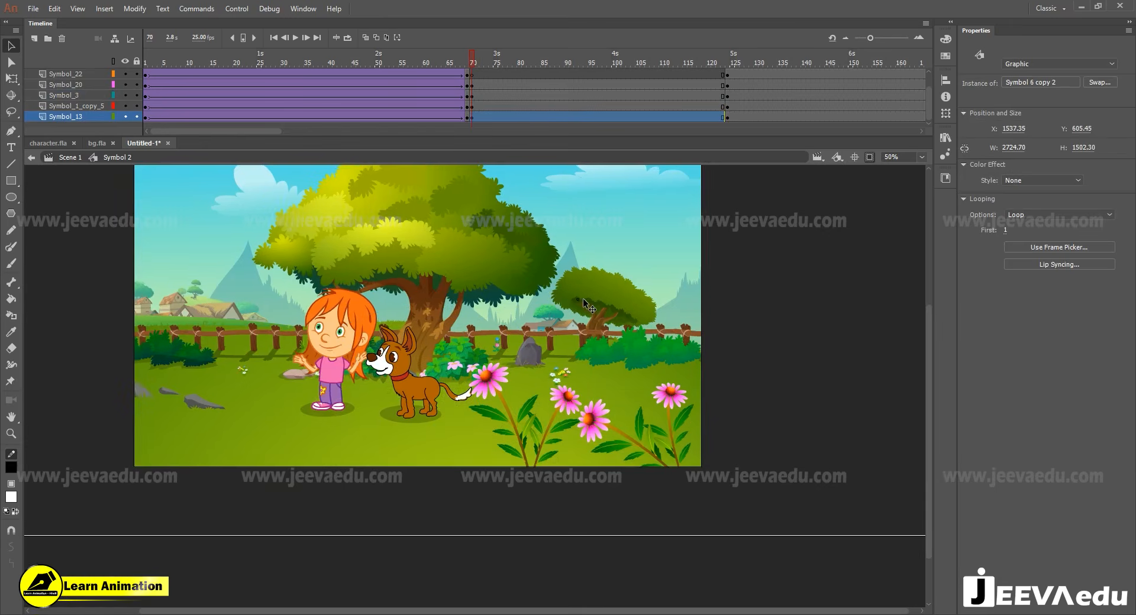
# - Scale the girl and dog together down to about 387 × 313 and place them in front of the tree trunk
pyautogui.press('z')
pyautogui.keyDown('alt'); pyautogui.click(423, 343); pyautogui.keyUp('alt')
pyautogui.click(441, 313)
pyautogui.moveTo(500, 408); pyautogui.dragTo(469, 311)
pyautogui.press('v')
pyautogui.click(418, 440)
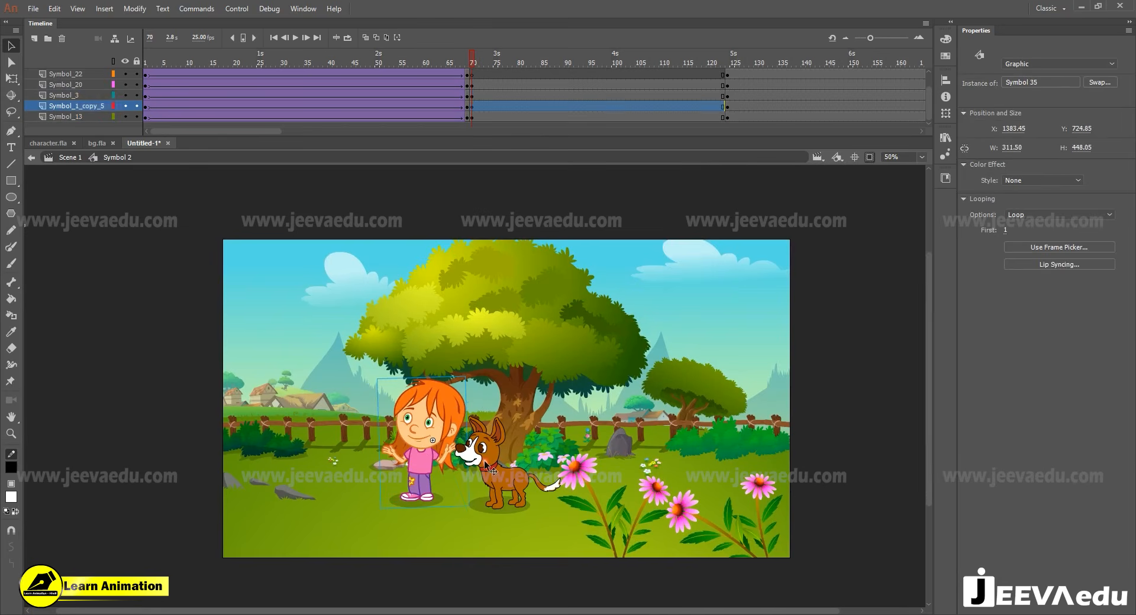
pyautogui.keyDown('shift'); pyautogui.click(488, 465); pyautogui.keyUp('shift')
pyautogui.press('q')
pyautogui.moveTo(552, 375); pyautogui.dragTo(541, 399)
pyautogui.moveTo(508, 487); pyautogui.dragTo(549, 500)
pyautogui.press('Right')
pyautogui.press('Right')
pyautogui.press('Right')
pyautogui.press('Right')
pyautogui.press('Right')
pyautogui.press('Right')
pyautogui.click(572, 430)
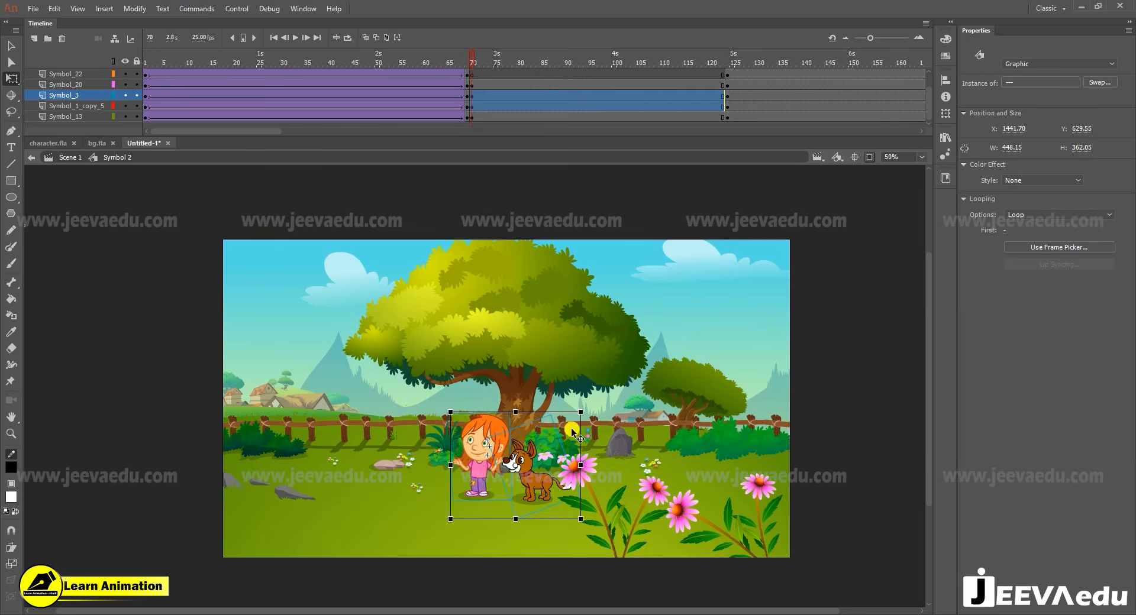
pyautogui.moveTo(578, 414); pyautogui.dragTo(561, 427)
pyautogui.moveTo(536, 486); pyautogui.dragTo(545, 484)
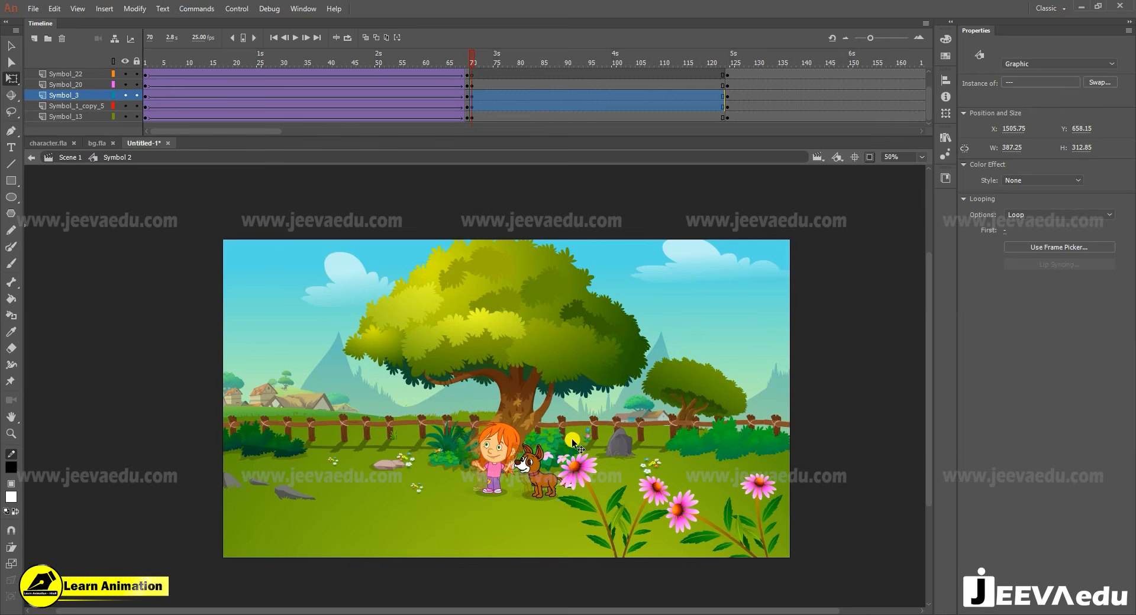
# - Copy the walking grey-haired man from character.fla and paste him into frame 70 of the Symbol_22 layer in Untitled-1
pyautogui.click(470, 76)
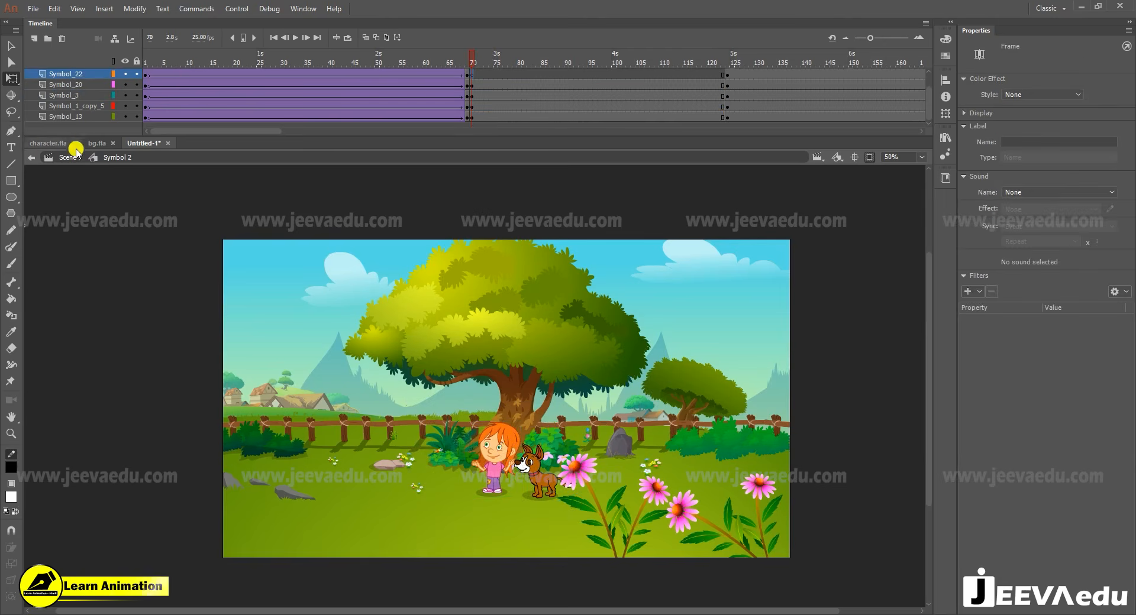
pyautogui.doubleClick(97, 196)
pyautogui.click(270, 416)
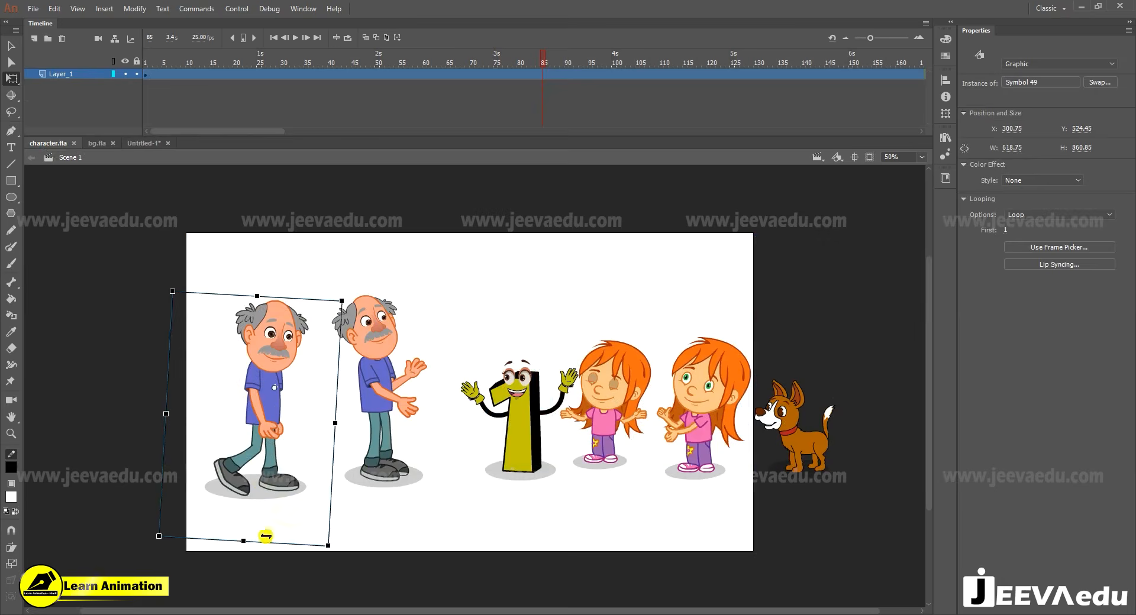
pyautogui.click(143, 143)
pyautogui.click(472, 95)
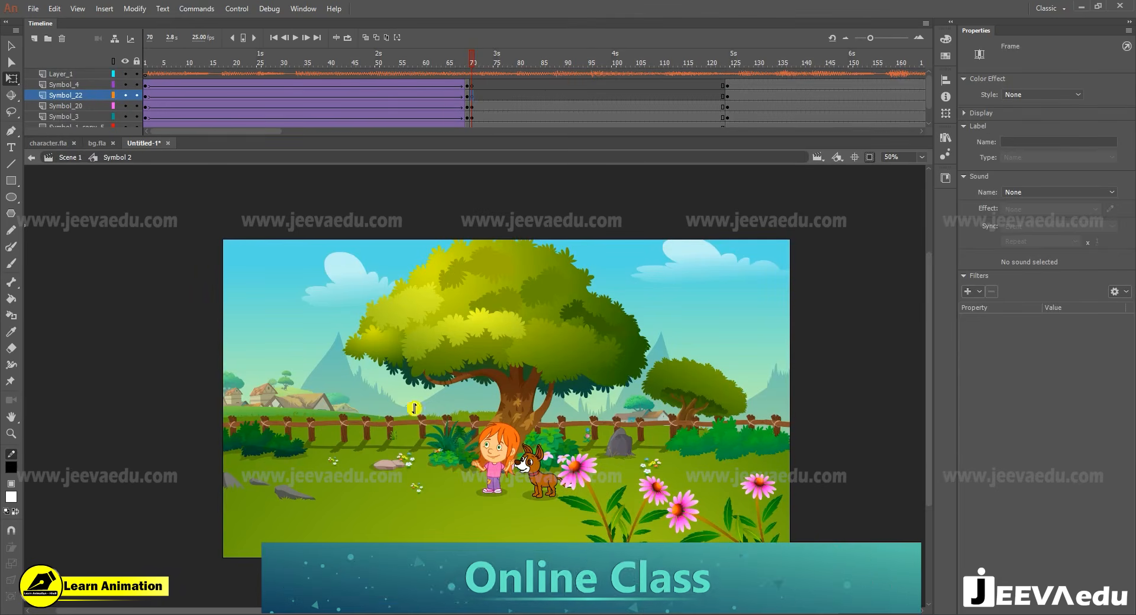
pyautogui.hotkey('ctrl', 'v')
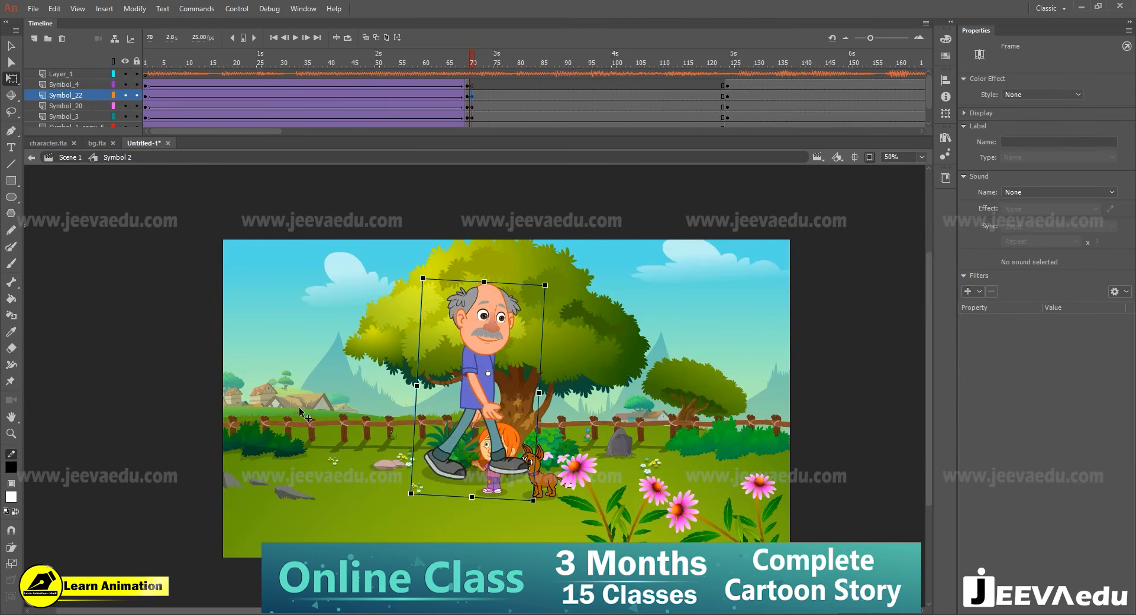
# - Scale the grey-haired man down to about 324 × 501 and place him on the grass below the village houses
pyautogui.moveTo(299, 408); pyautogui.dragTo(297, 407)
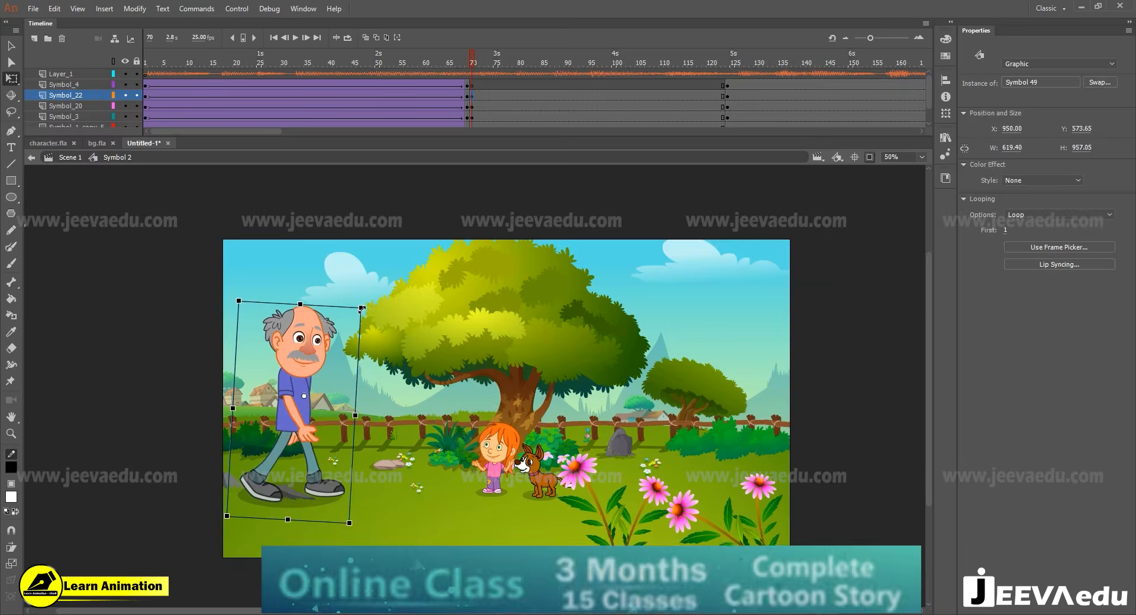
pyautogui.moveTo(362, 308); pyautogui.dragTo(344, 314)
pyautogui.moveTo(373, 403); pyautogui.dragTo(471, 441)
pyautogui.moveTo(441, 381); pyautogui.dragTo(431, 381)
pyautogui.moveTo(403, 416); pyautogui.dragTo(411, 422)
pyautogui.moveTo(322, 420)
pyautogui.mouseDown()
pyautogui.moveTo(290, 455)
pyautogui.moveTo(269, 453)
pyautogui.moveTo(340, 422)
pyautogui.moveTo(329, 420)
pyautogui.mouseUp()
# - Nudge the girl and dog together slightly right and up, to X 1545.75 and Y 642.15
pyautogui.click(532, 472)
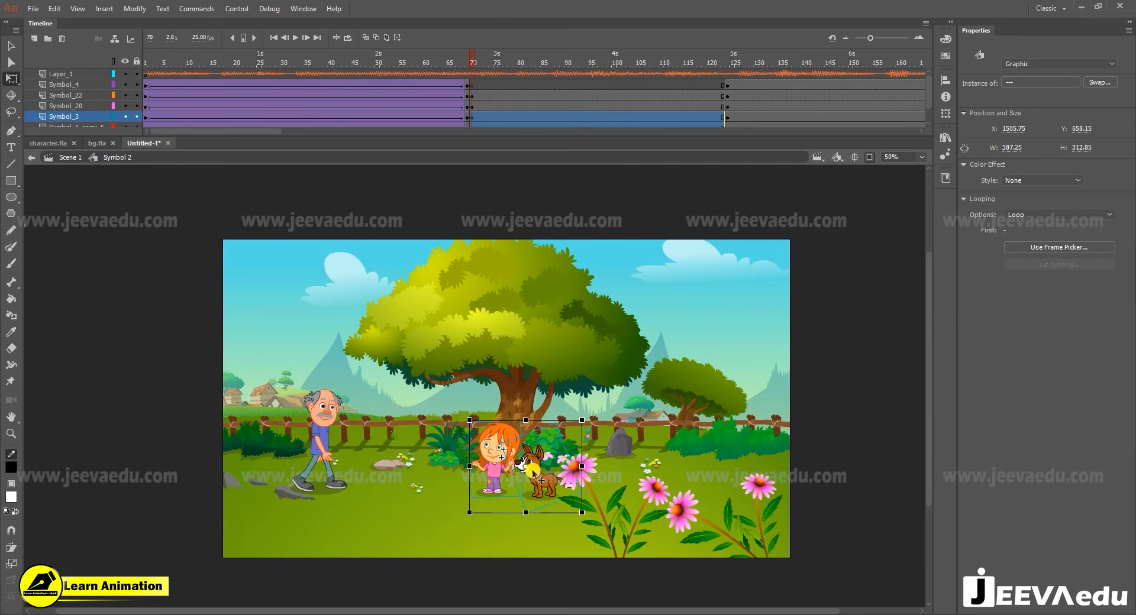
pyautogui.hotkey('shift', 'Right')
pyautogui.hotkey('shift', 'Right')
pyautogui.hotkey('shift', 'Up')
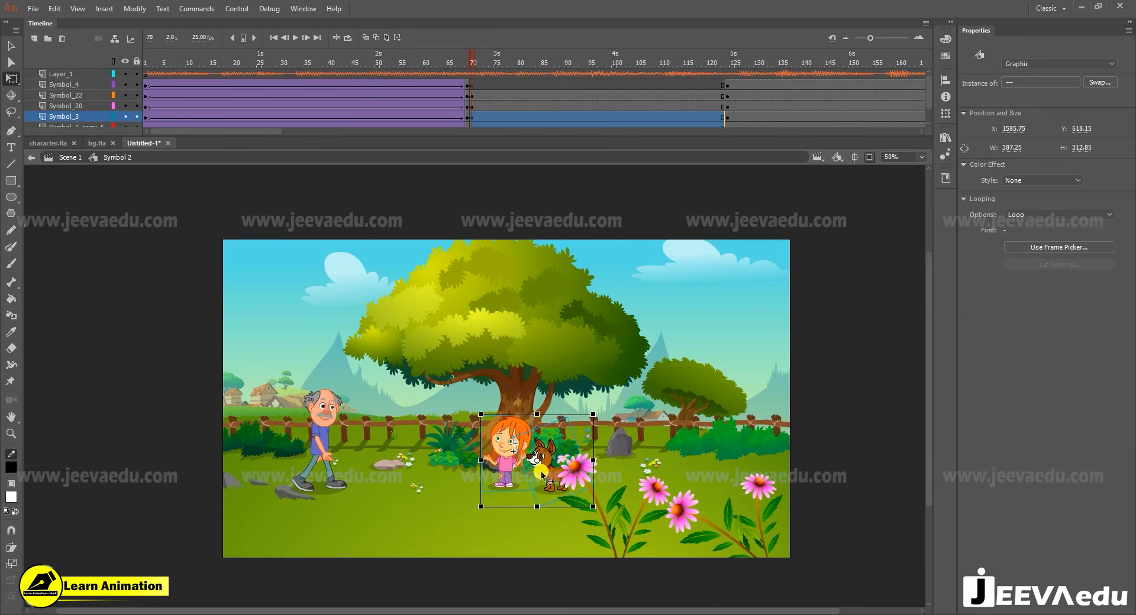
pyautogui.press('Down')
pyautogui.press('Down')
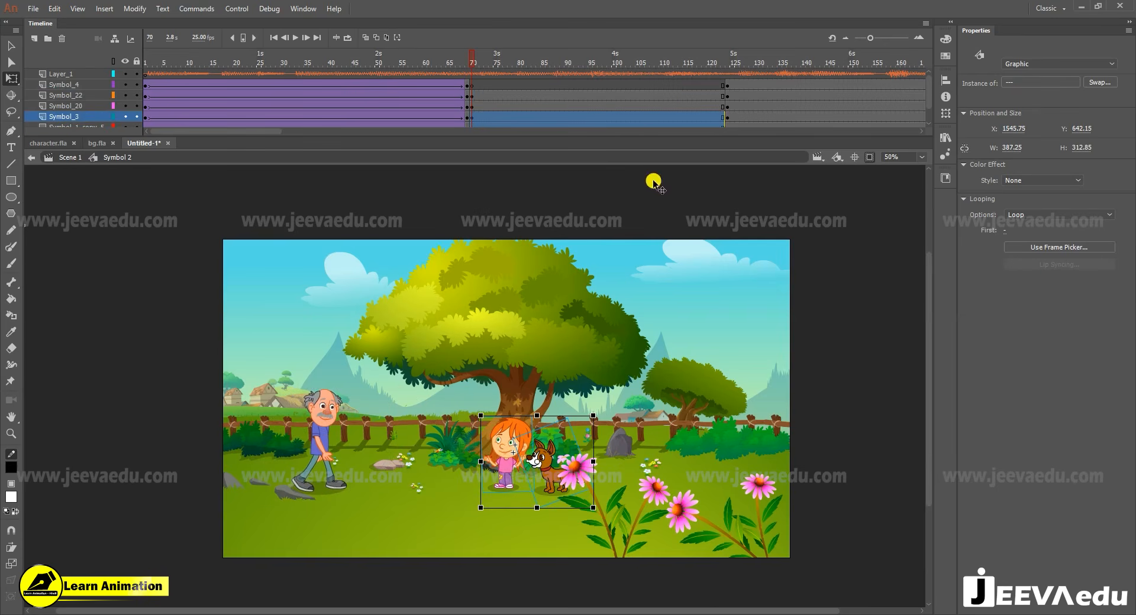
# - Create a classic tween on the Symbol_22 layer from frame 70 to a keyframe at frame 123, moving the man right toward the girl
pyautogui.moveTo(501, 64); pyautogui.dragTo(471, 91)
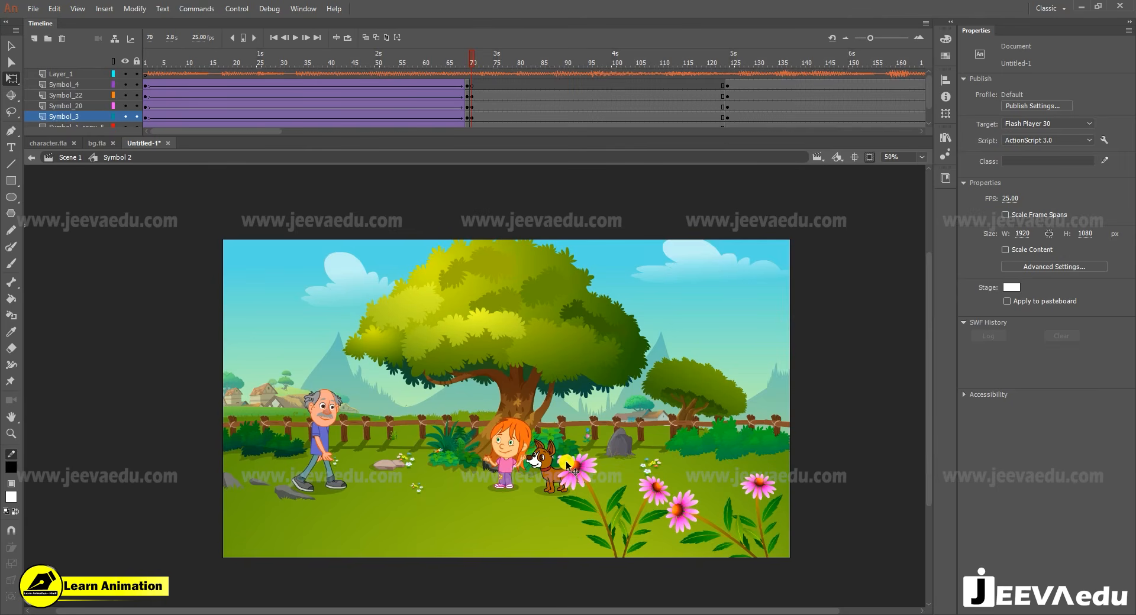
pyautogui.press('v')
pyautogui.click(527, 89)
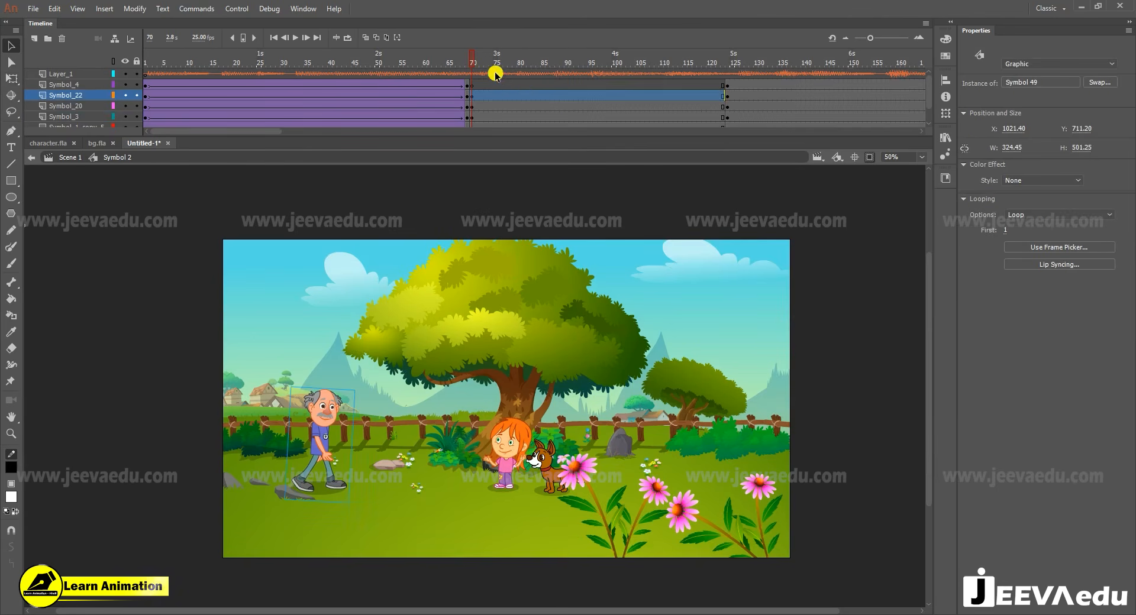
pyautogui.press('Return')
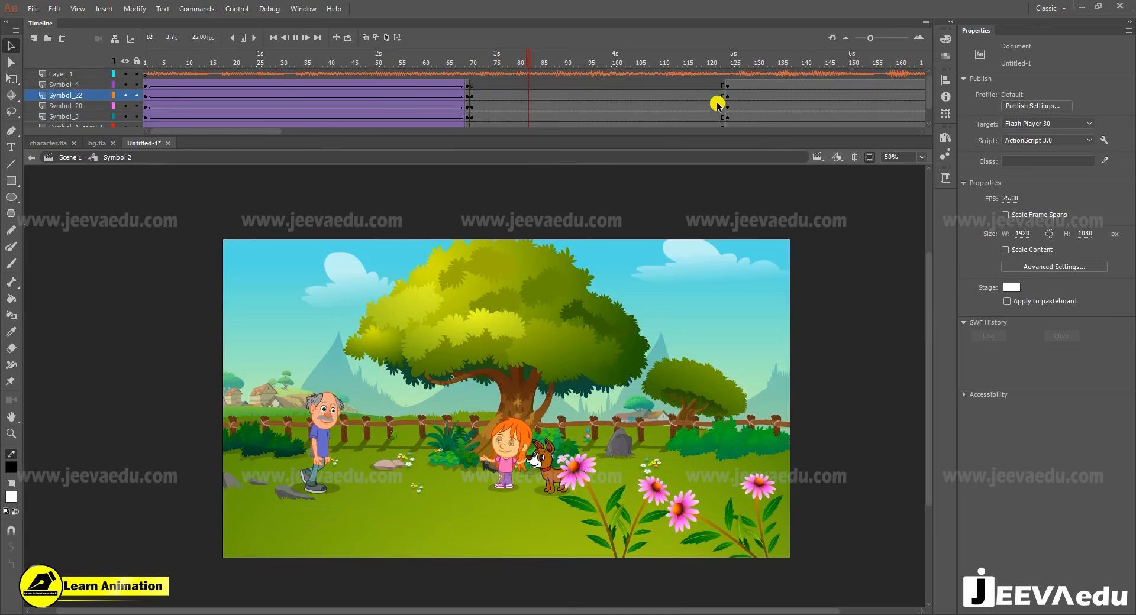
pyautogui.click(723, 97)
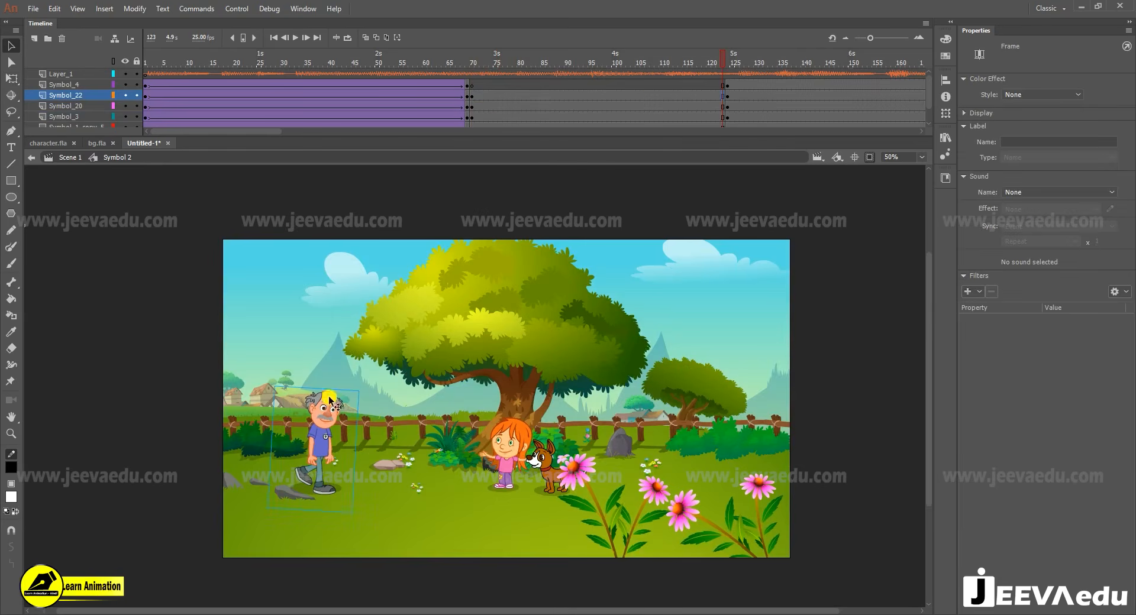
pyautogui.rightClick(653, 99)
pyautogui.click(687, 126)
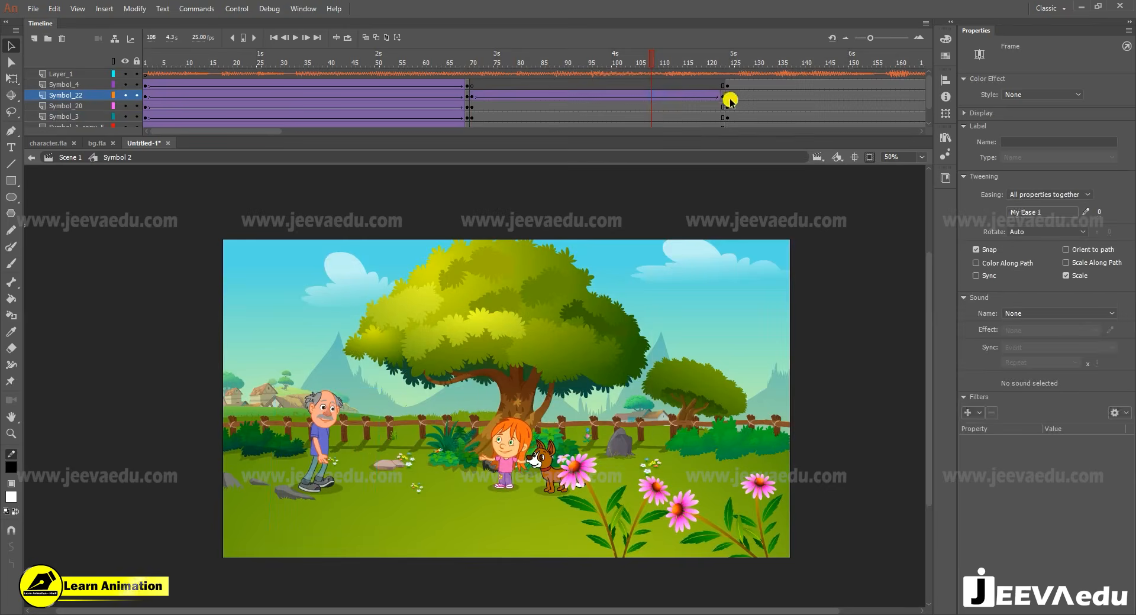
pyautogui.moveTo(331, 447); pyautogui.dragTo(409, 452)
pyautogui.moveTo(718, 62); pyautogui.dragTo(470, 86)
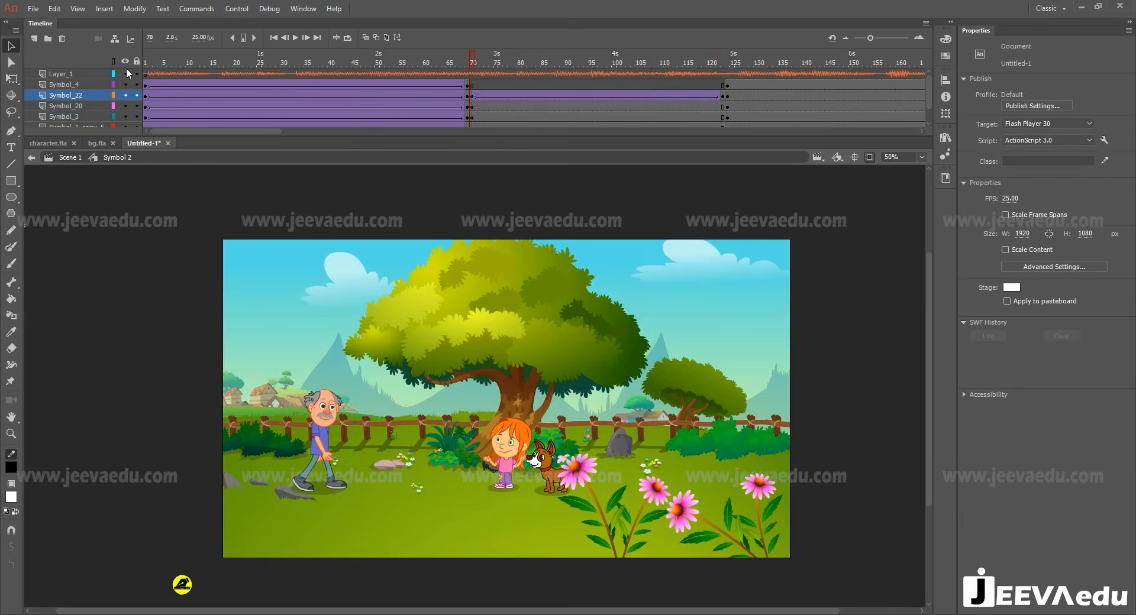
# - Hide every artwork layer except Symbol_22 and play the man's walk from frame 70 to check its movement
pyautogui.click(129, 95)
pyautogui.keyDown('alt'); pyautogui.click(123, 86); pyautogui.keyUp('alt')
pyautogui.click(123, 73)
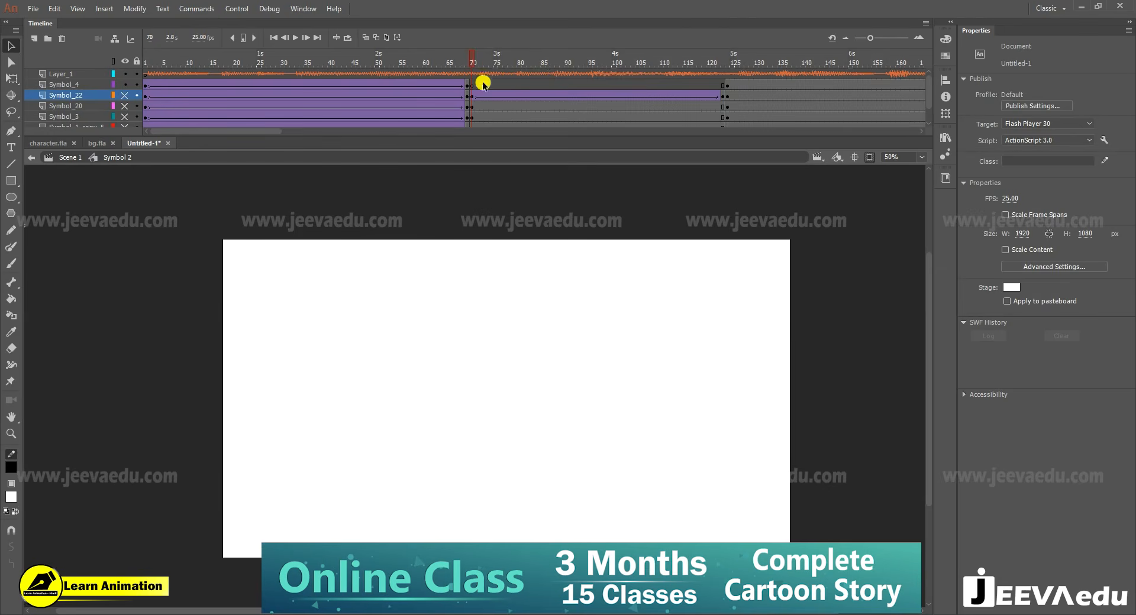
pyautogui.click(123, 95)
pyautogui.press('Return')
pyautogui.press('Return')
pyautogui.click(116, 71)
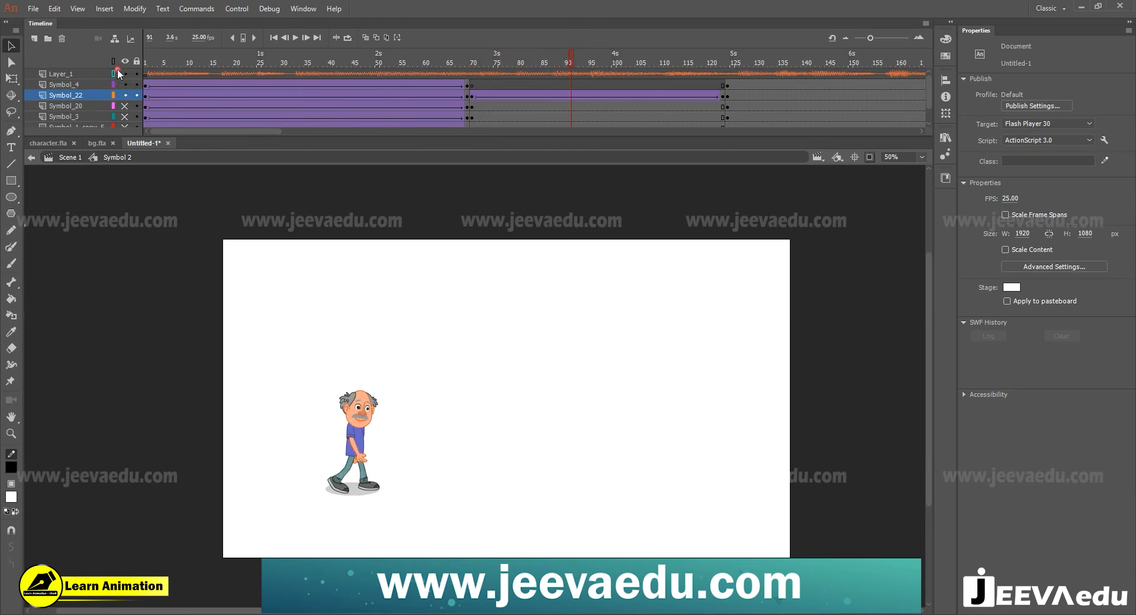
pyautogui.moveTo(571, 62); pyautogui.dragTo(474, 80)
pyautogui.press('Return')
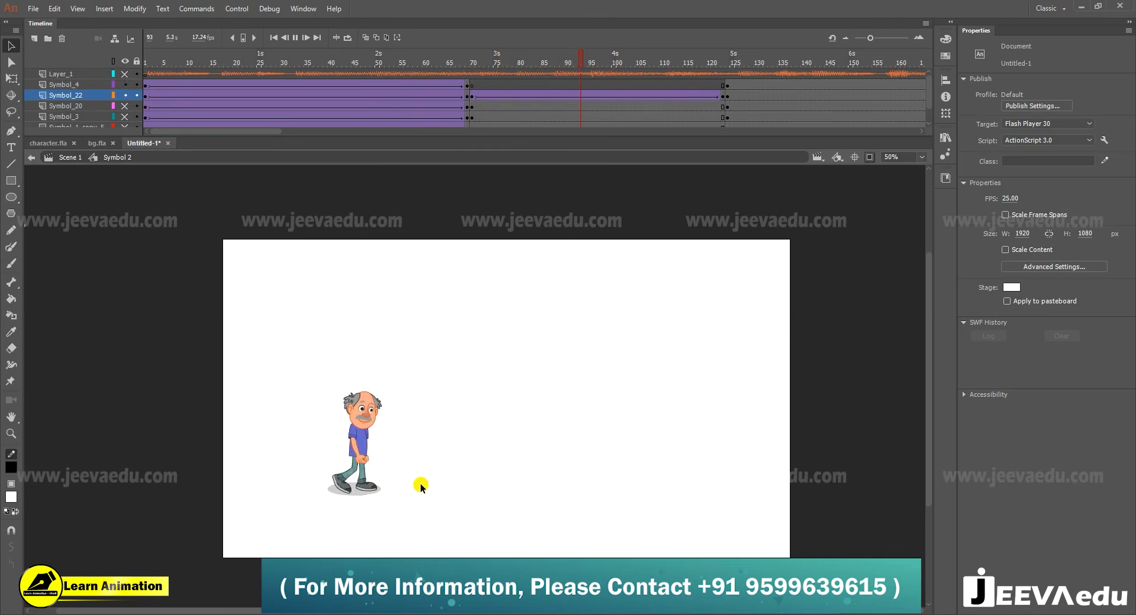
# - Show all layers again, play back the man's walk in the tree scene, and go to frame 124
pyautogui.press('Return')
pyautogui.click(126, 62)
pyautogui.moveTo(594, 62); pyautogui.dragTo(501, 85)
pyautogui.press('Return')
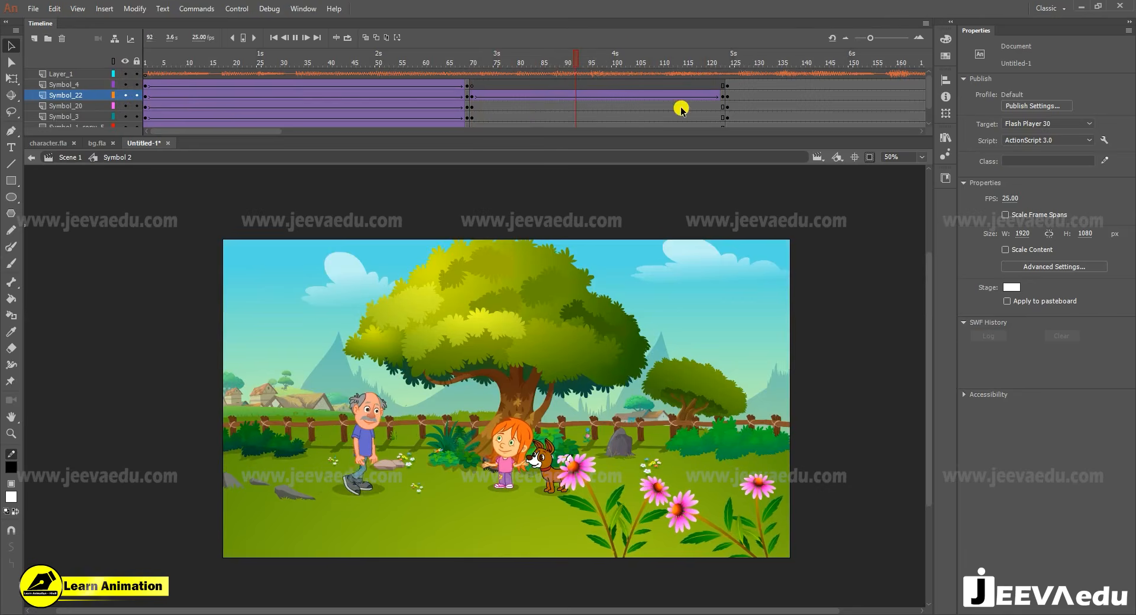
pyautogui.moveTo(735, 73); pyautogui.dragTo(727, 66)
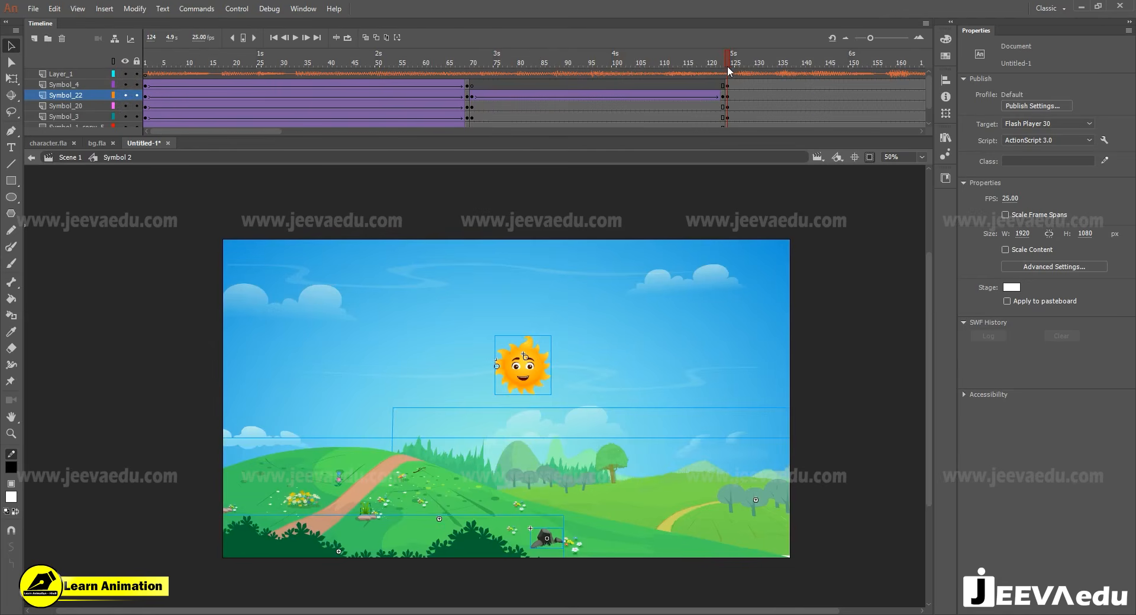
pyautogui.click(726, 66)
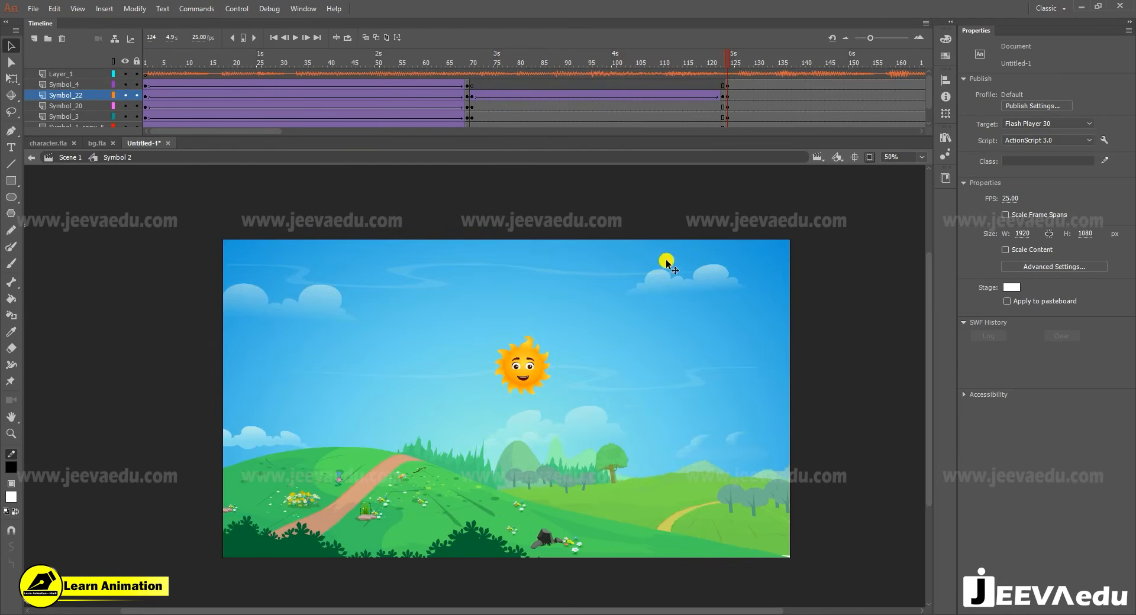
pyautogui.moveTo(728, 92); pyautogui.dragTo(727, 141)
pyautogui.rightClick(729, 109)
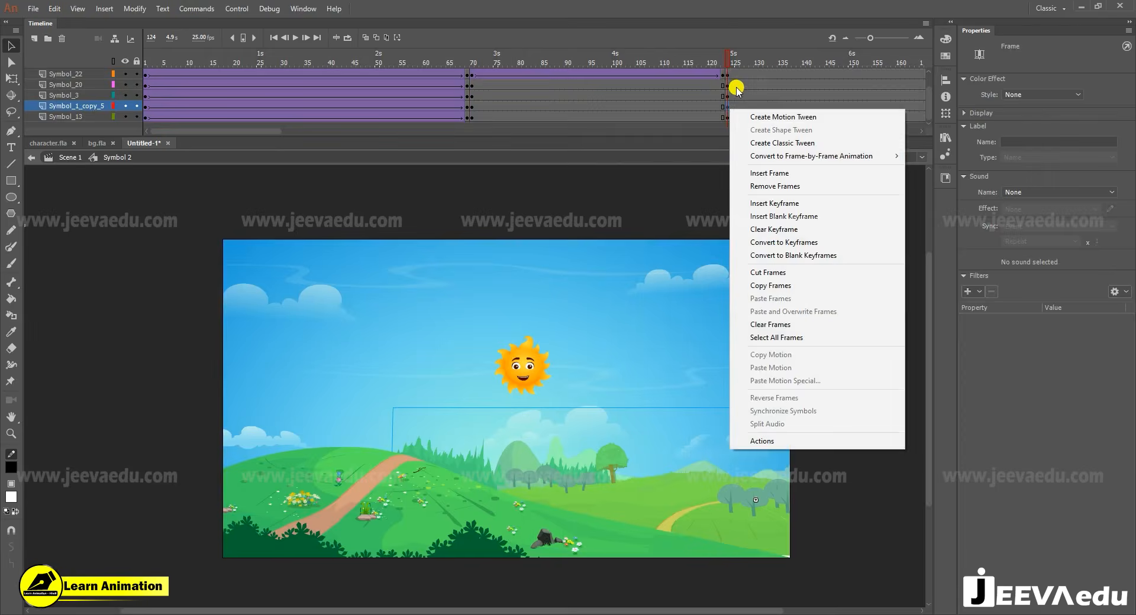
pyautogui.click(737, 93)
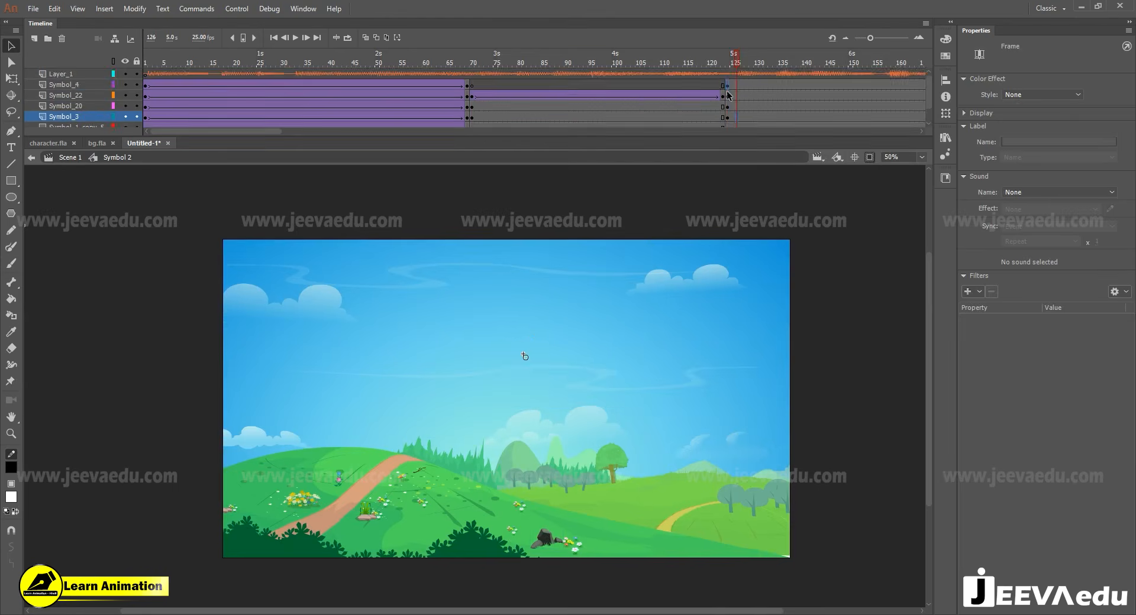
# - Clear the old sunrise keyframes at frame 124 on the artwork layers and insert blank keyframes there
pyautogui.moveTo(728, 75); pyautogui.dragTo(728, 116)
pyautogui.rightClick(728, 110)
pyautogui.click(760, 231)
pyautogui.click(742, 93)
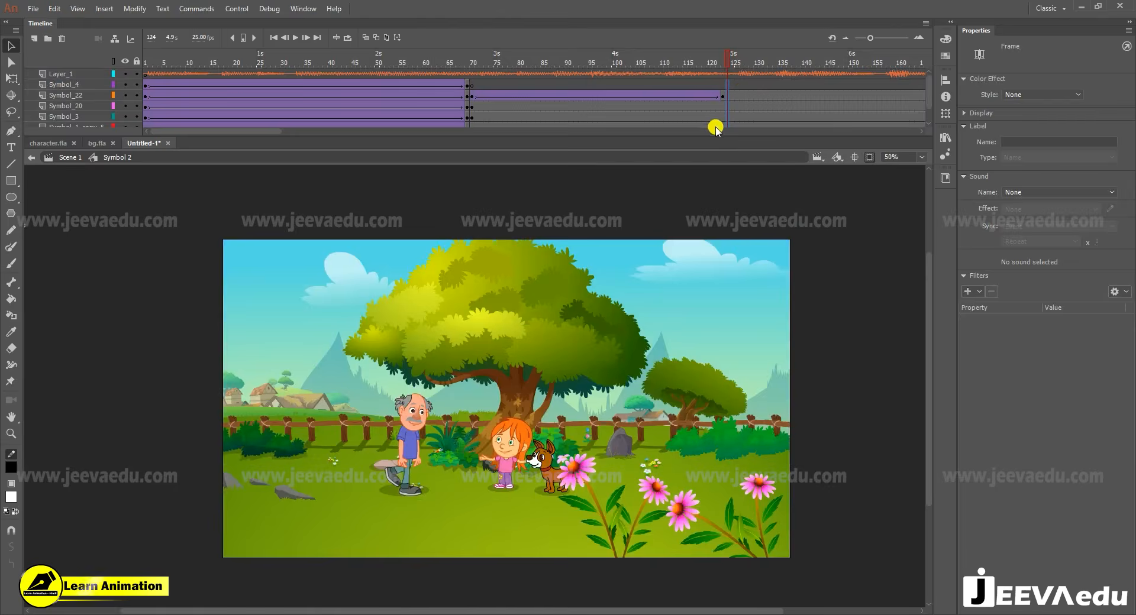
pyautogui.press('F7')
pyautogui.click(723, 62)
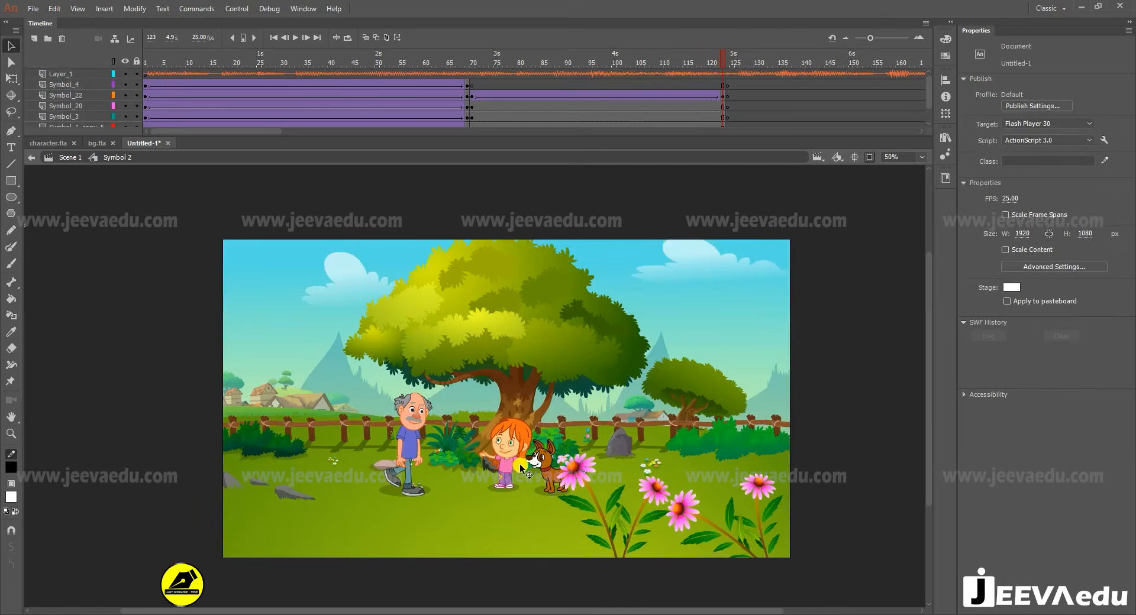
# - Replace the blank keyframes at frame 124 with keyframes continuing the tree scene, and delete the foreground pink flowers there
pyautogui.moveTo(728, 91)
pyautogui.mouseDown()
pyautogui.moveTo(727, 149)
pyautogui.moveTo(726, 113)
pyautogui.mouseUp()
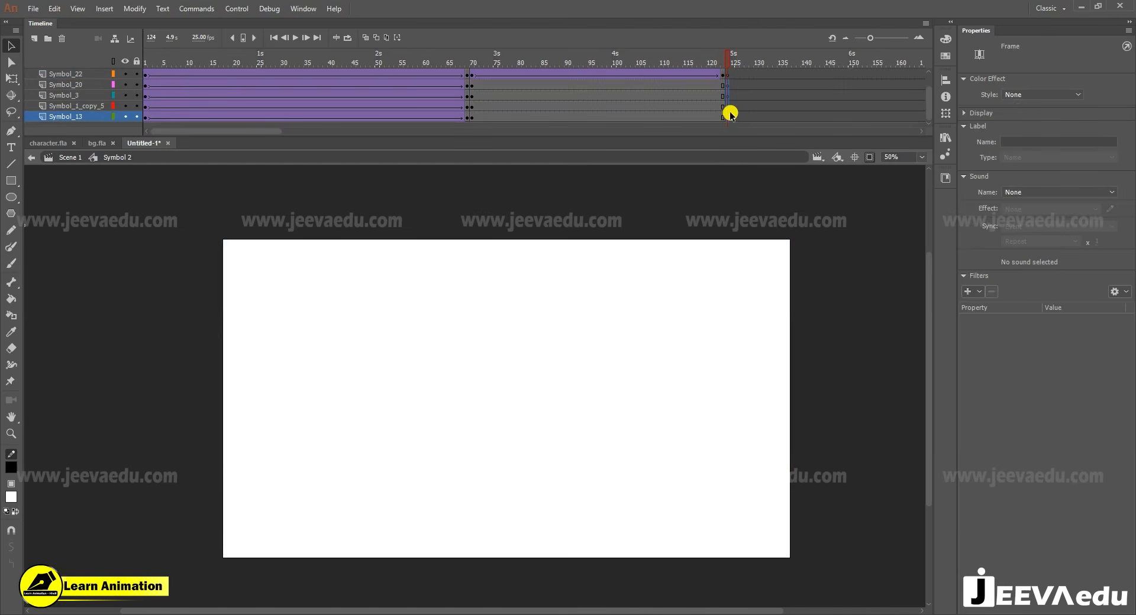
pyautogui.rightClick(728, 110)
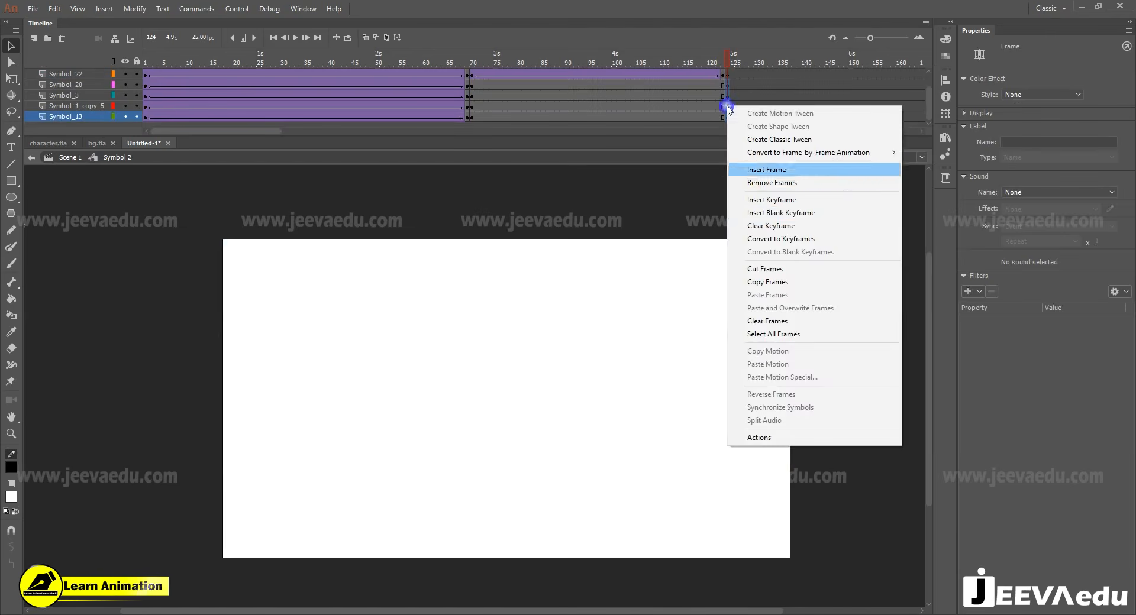
pyautogui.click(756, 231)
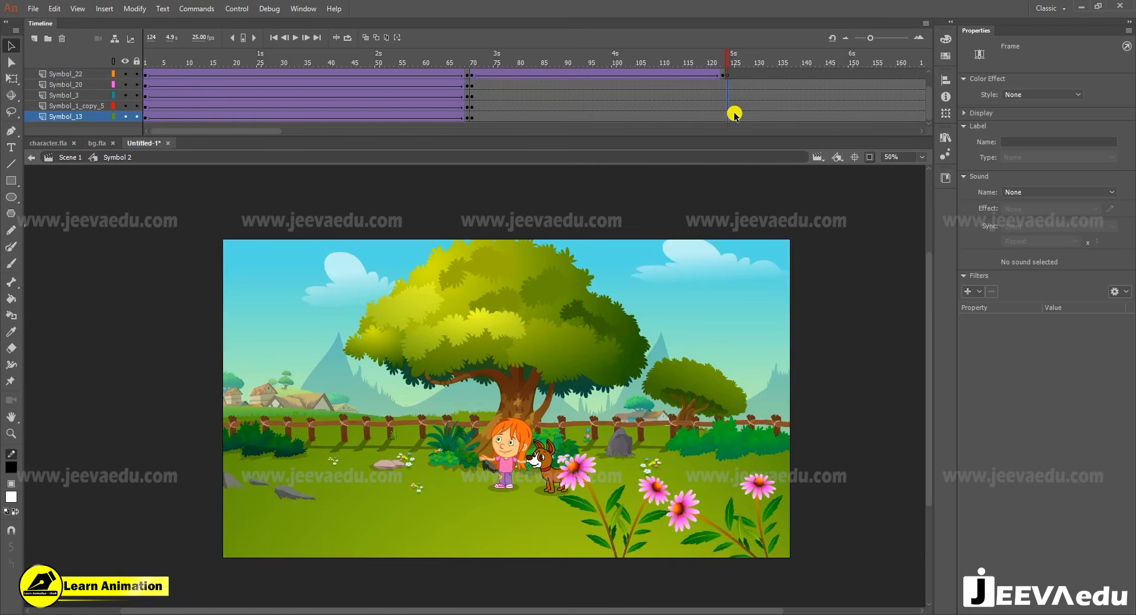
pyautogui.click(733, 77)
pyautogui.click(673, 525)
pyautogui.press('Delete')
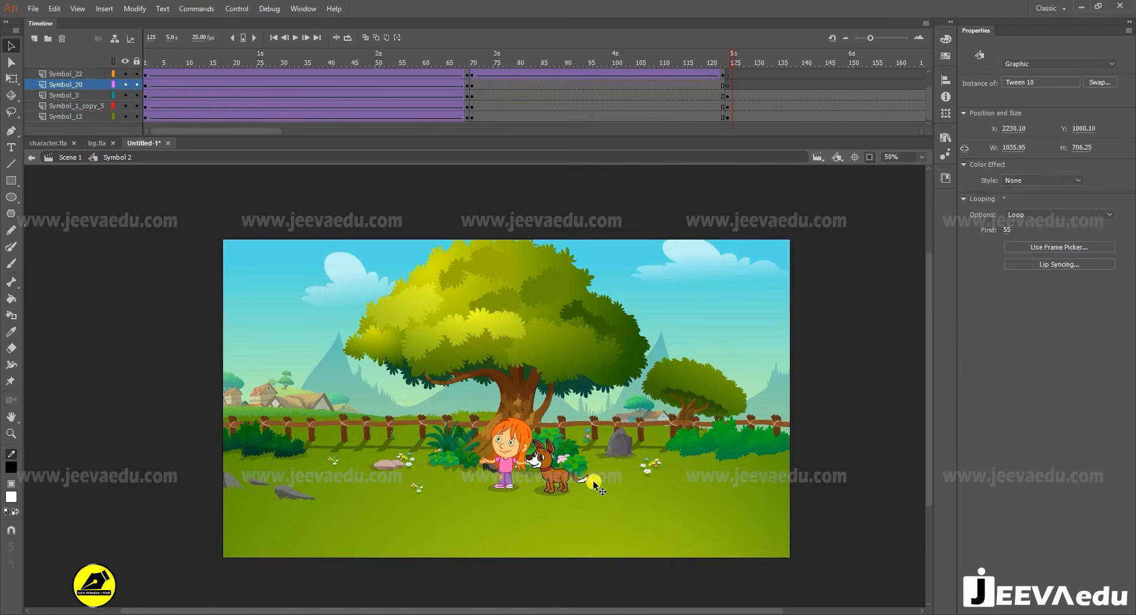
# - Scale the girl, dog and background together by 150% three times in a row from frame 124 to make a close-up
pyautogui.click(518, 459)
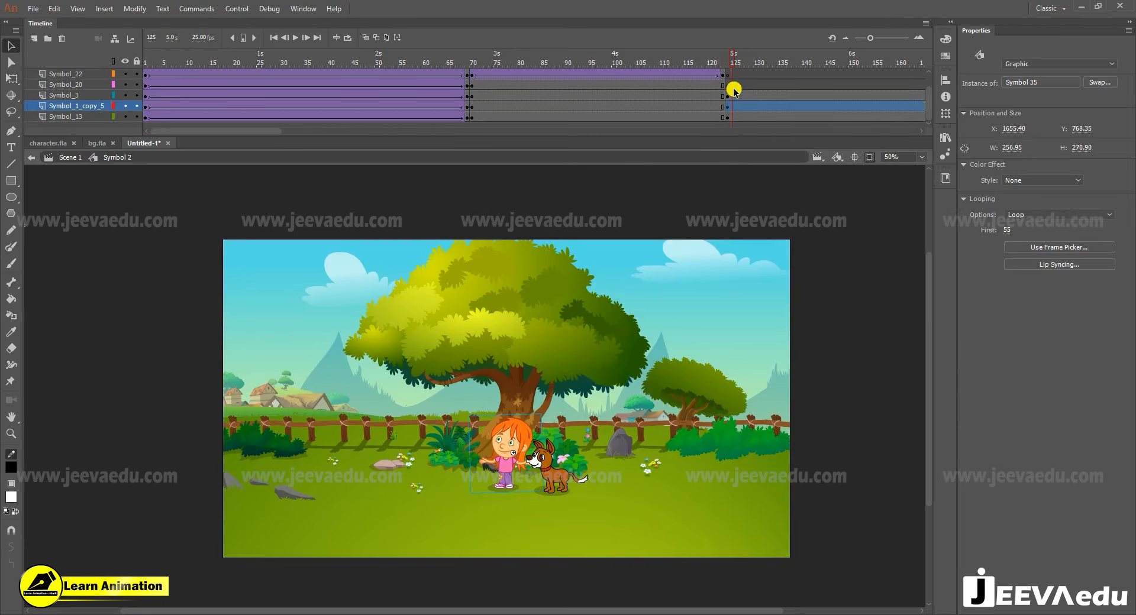
pyautogui.moveTo(734, 90); pyautogui.dragTo(743, 133)
pyautogui.hotkey('ctrl', 'alt', 's')
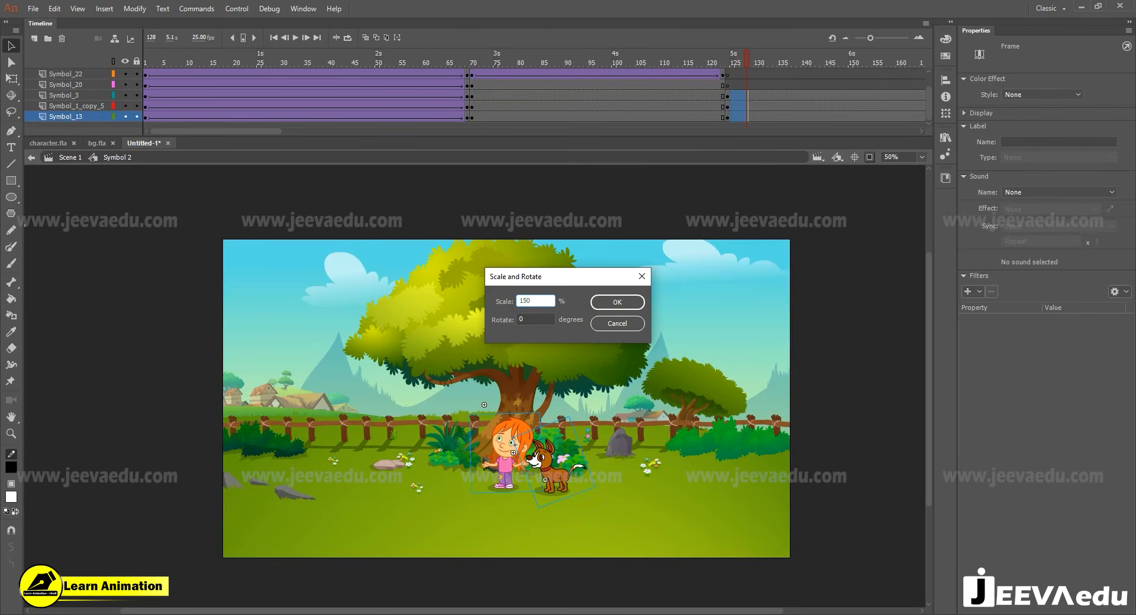
pyautogui.press('Return')
pyautogui.hotkey('ctrl', 'alt', 's')
pyautogui.press('Return')
pyautogui.hotkey('ctrl', 'alt', 's')
pyautogui.press('Return')
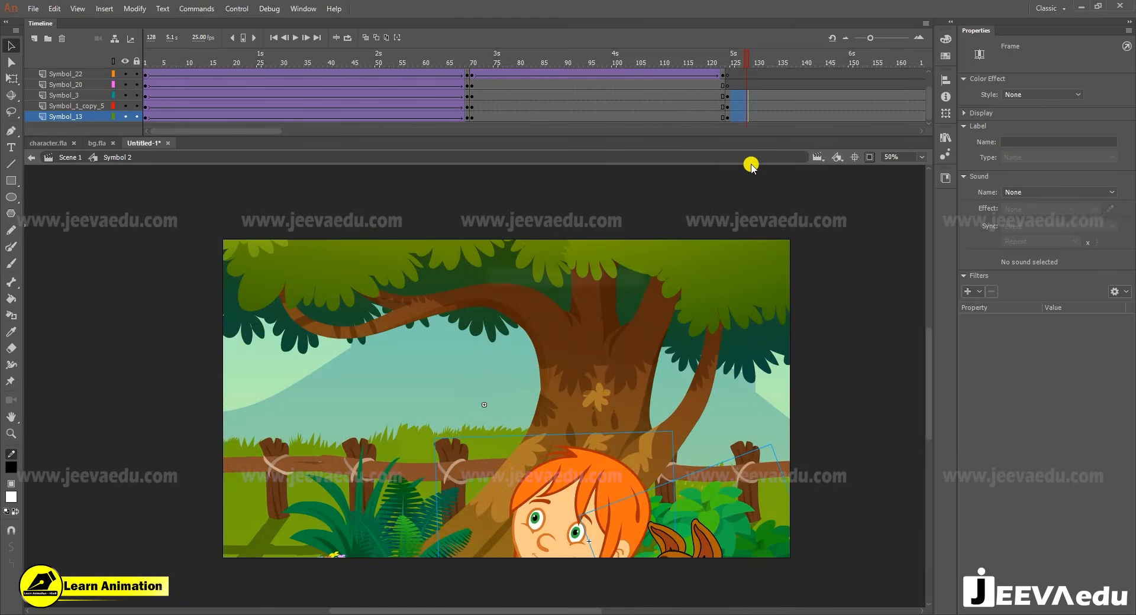
# - Move the enlarged girl, dog and background together up and to the left so both characters stand fully within the stage
pyautogui.click(751, 359)
pyautogui.moveTo(519, 387); pyautogui.dragTo(418, 221)
pyautogui.moveTo(516, 317); pyautogui.dragTo(492, 318)
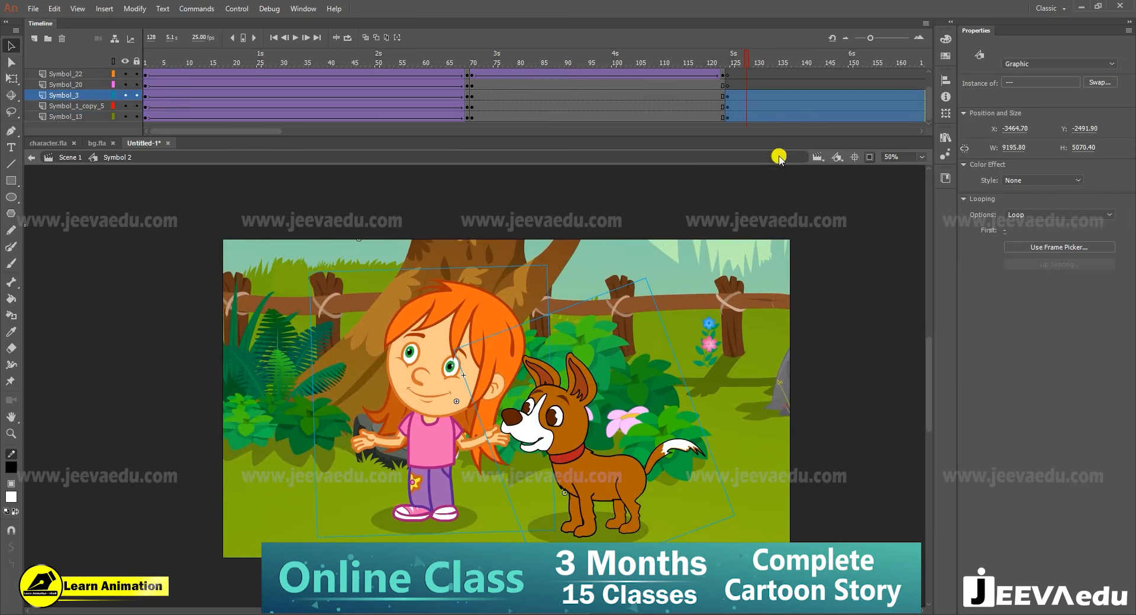
# - Compare the girl at frame 123 with the close-up at frame 124, and play the close-up from there
pyautogui.click(728, 62)
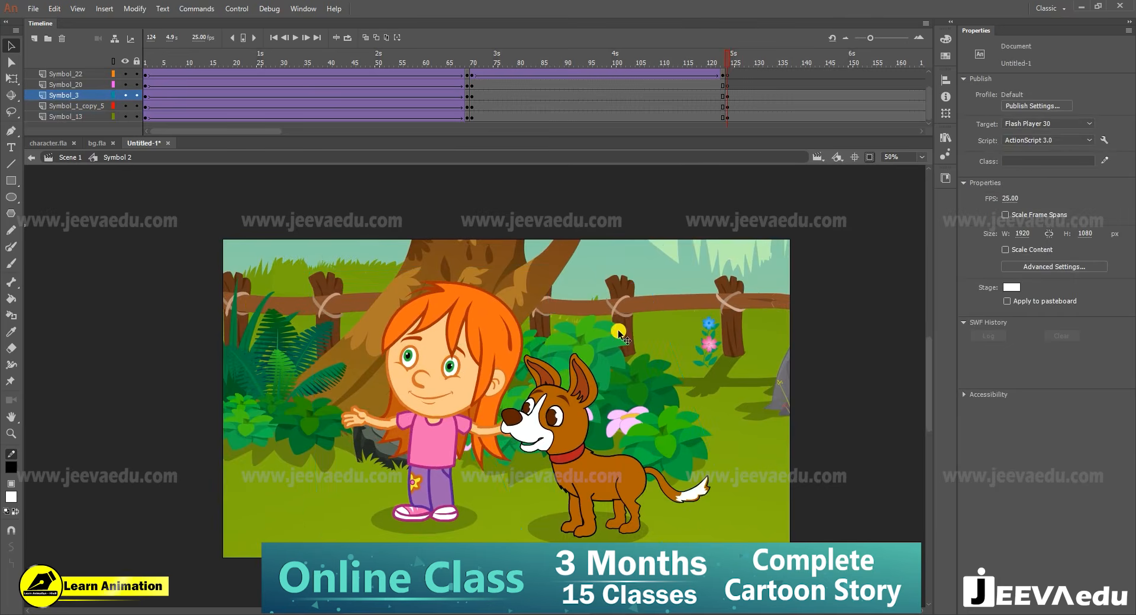
pyautogui.click(404, 381)
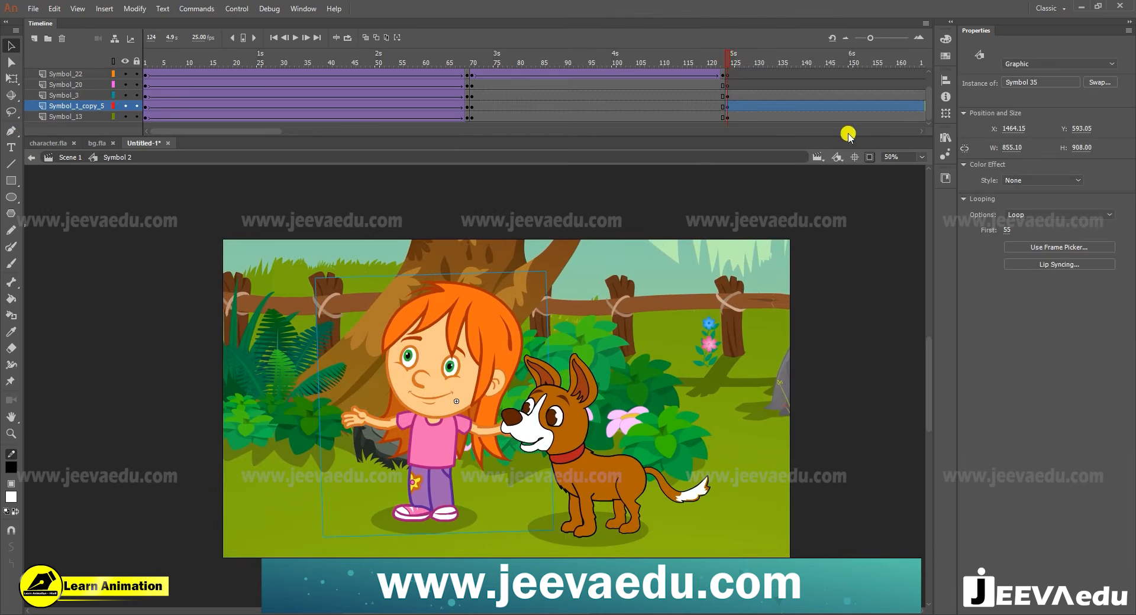
pyautogui.moveTo(726, 55)
pyautogui.mouseDown()
pyautogui.moveTo(966, 76)
pyautogui.moveTo(677, 112)
pyautogui.moveTo(677, 96)
pyautogui.mouseUp()
pyautogui.click(58, 144)
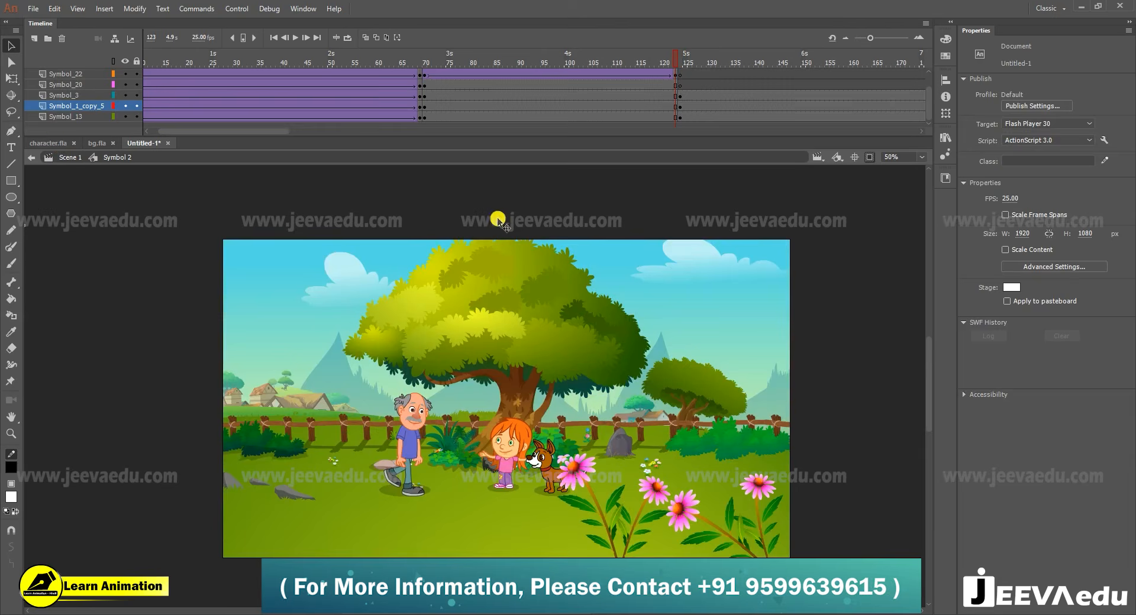
pyautogui.click(507, 450)
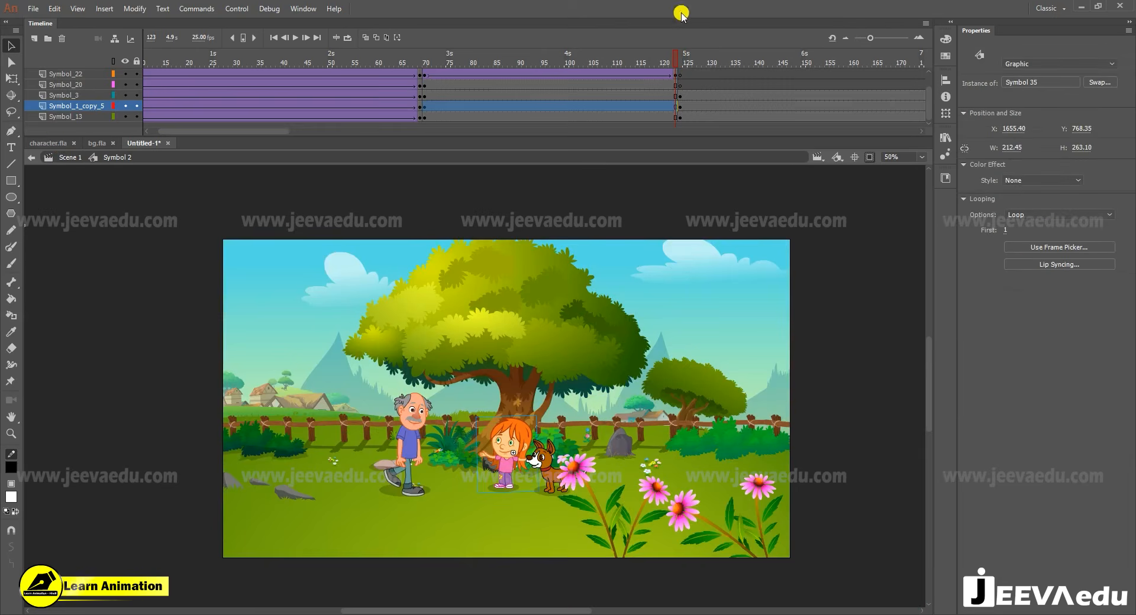
pyautogui.scroll(1, 685, 84)
pyautogui.click(683, 72)
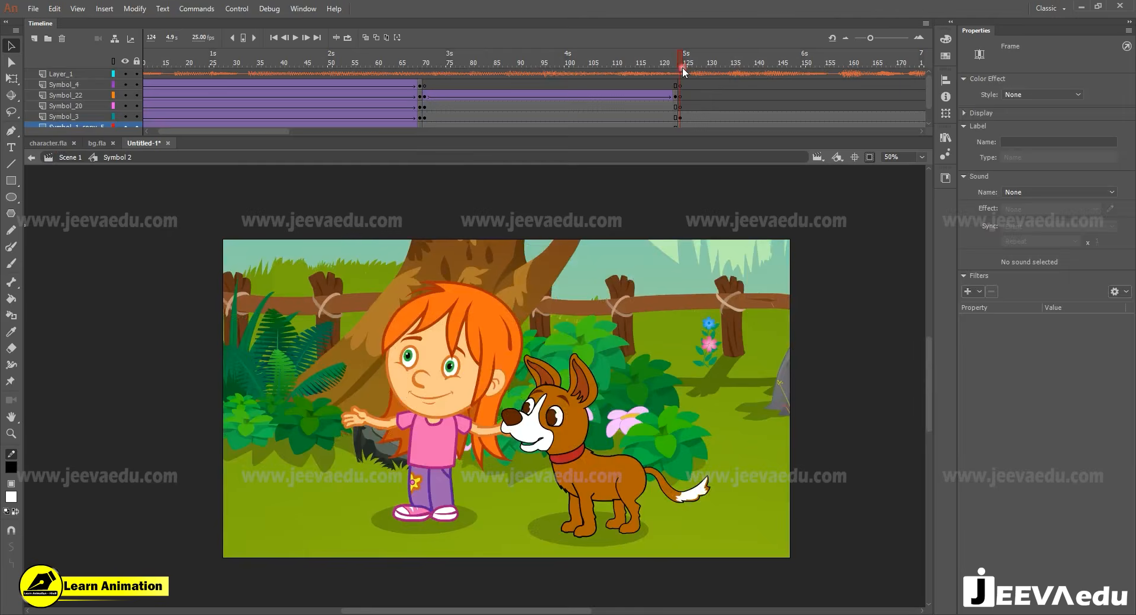
pyautogui.press('Return')
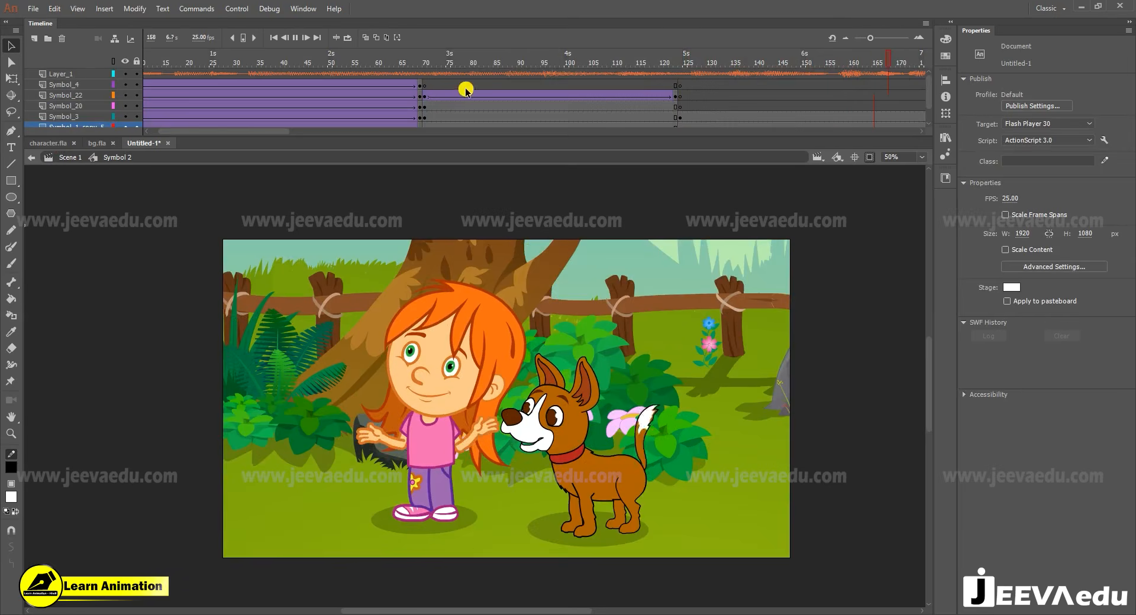
# - Play and scrub the timeline against the soundtrack between about frames 125 and 188 to find where the girl and dog close-up belongs
pyautogui.moveTo(165, 64); pyautogui.dragTo(141, 97)
pyautogui.press('Return')
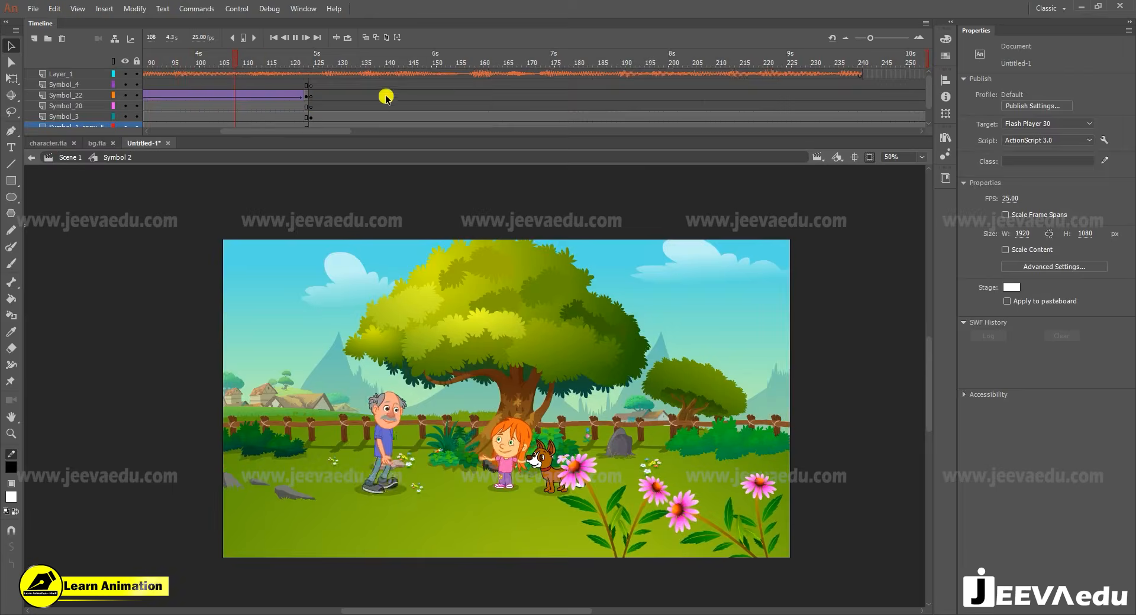
pyautogui.click(553, 74)
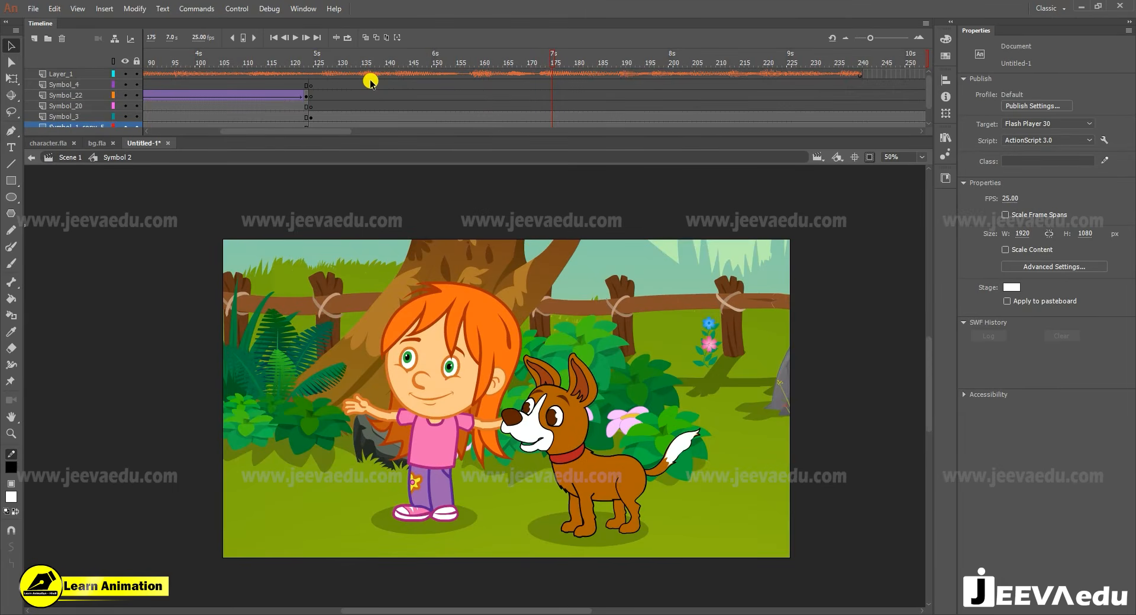
pyautogui.moveTo(546, 61); pyautogui.dragTo(248, 86)
pyautogui.press('Return')
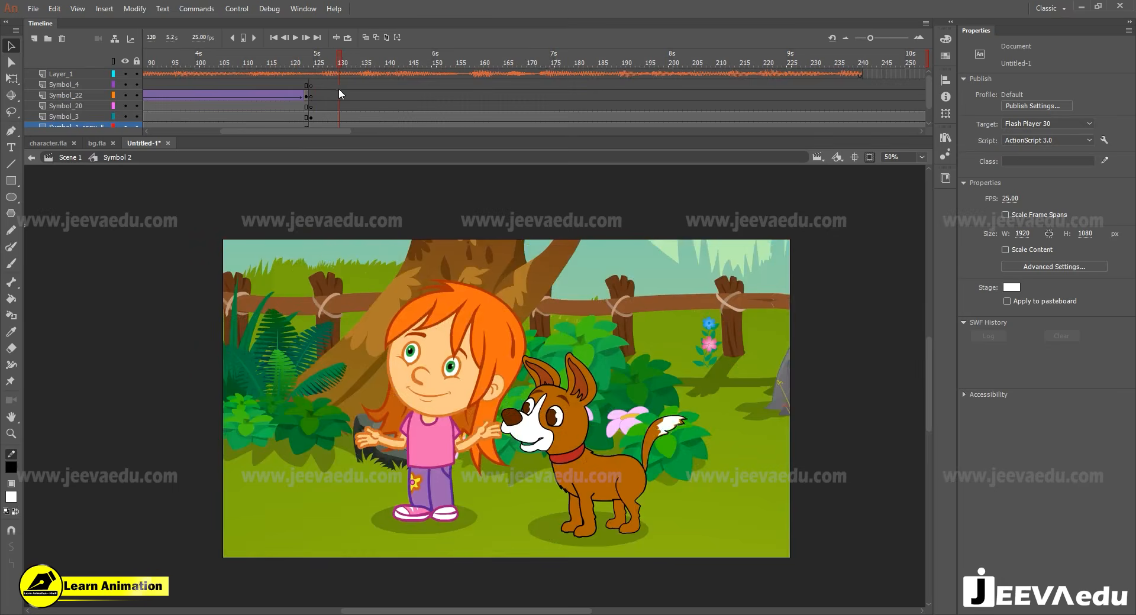
pyautogui.click(315, 76)
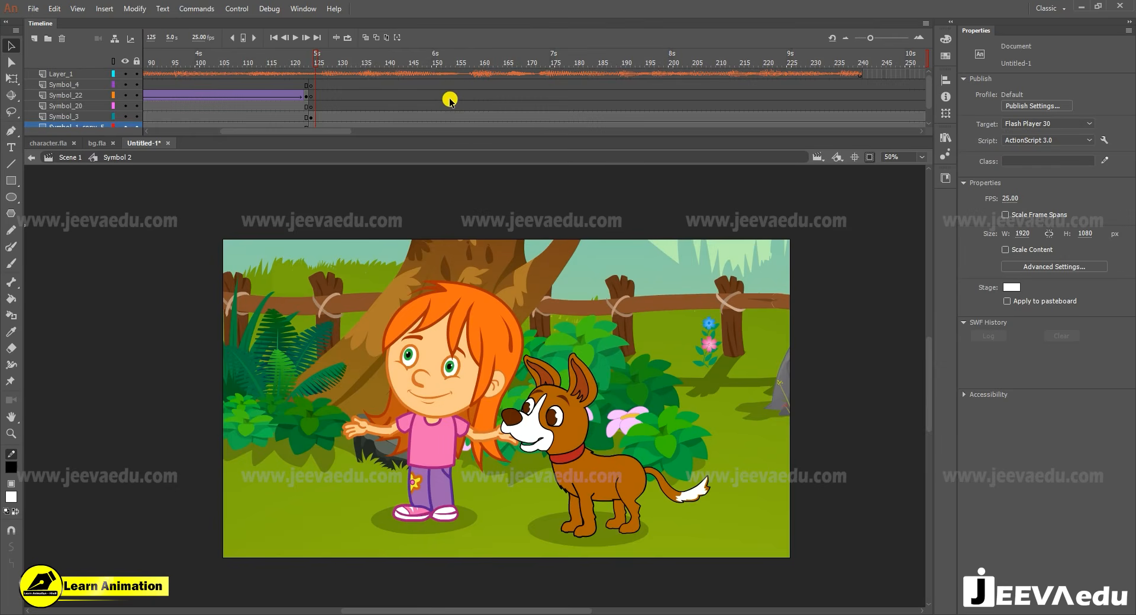
pyautogui.press('Return')
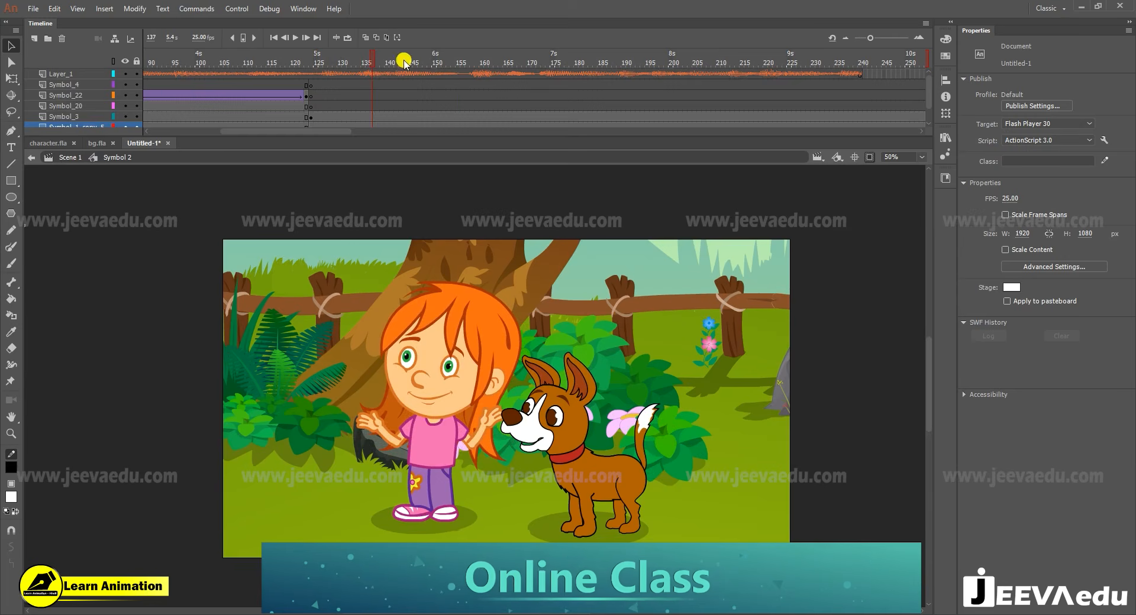
pyautogui.moveTo(403, 62); pyautogui.dragTo(463, 77)
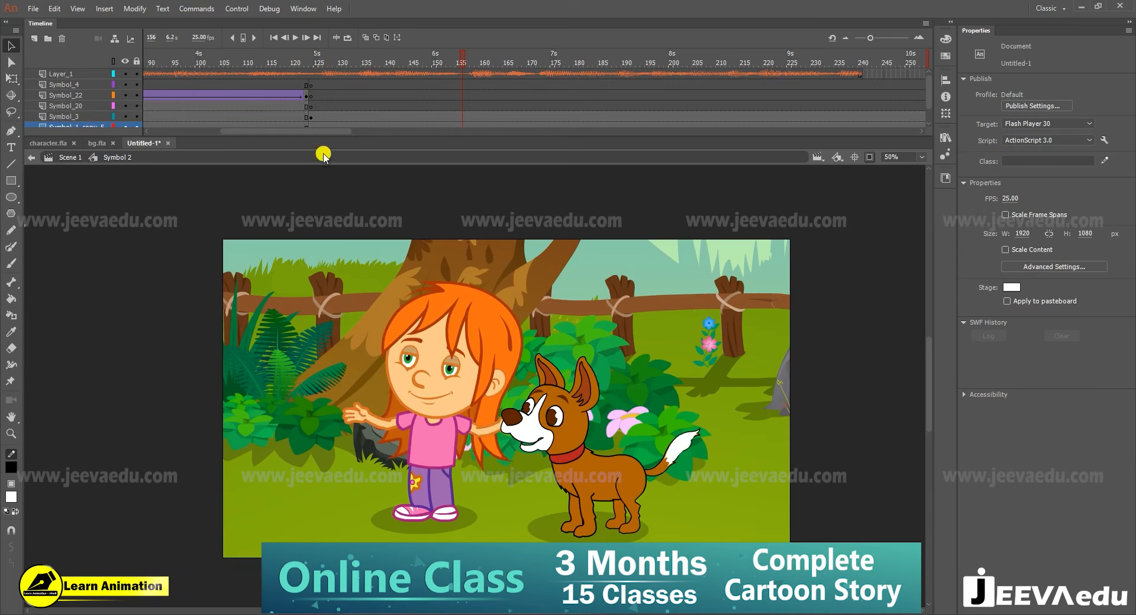
pyautogui.moveTo(538, 62)
pyautogui.mouseDown()
pyautogui.moveTo(551, 62)
pyautogui.moveTo(519, 68)
pyautogui.mouseUp()
pyautogui.press('Return')
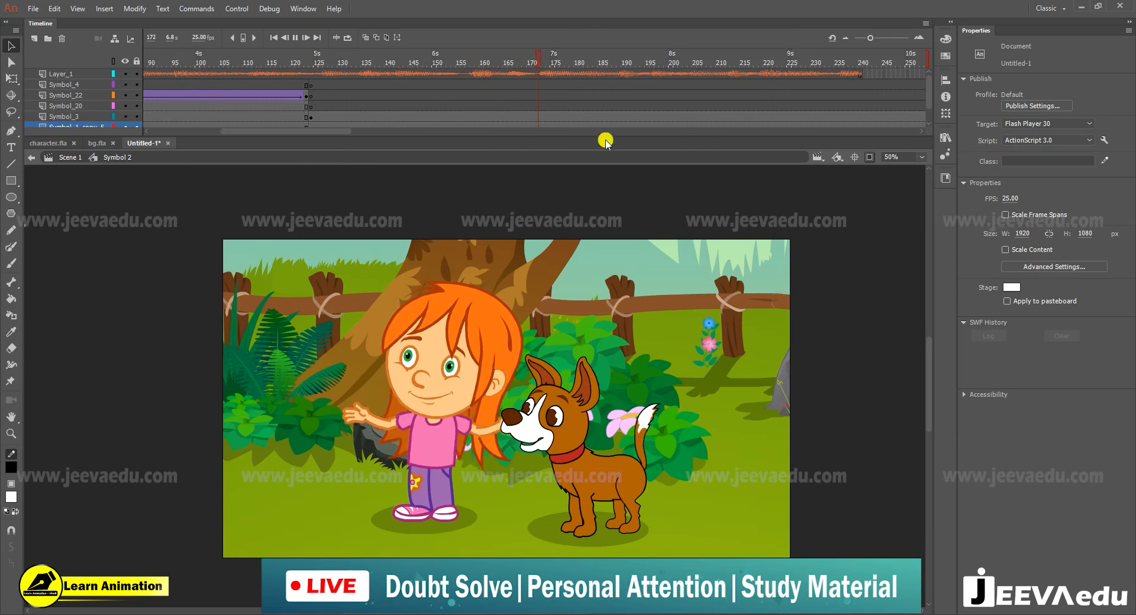
# - Insert keyframes for the close-up at frame 188 on the artwork layers, and leave blank keyframes at frame 124 for a new scene
pyautogui.moveTo(613, 85); pyautogui.dragTo(613, 144)
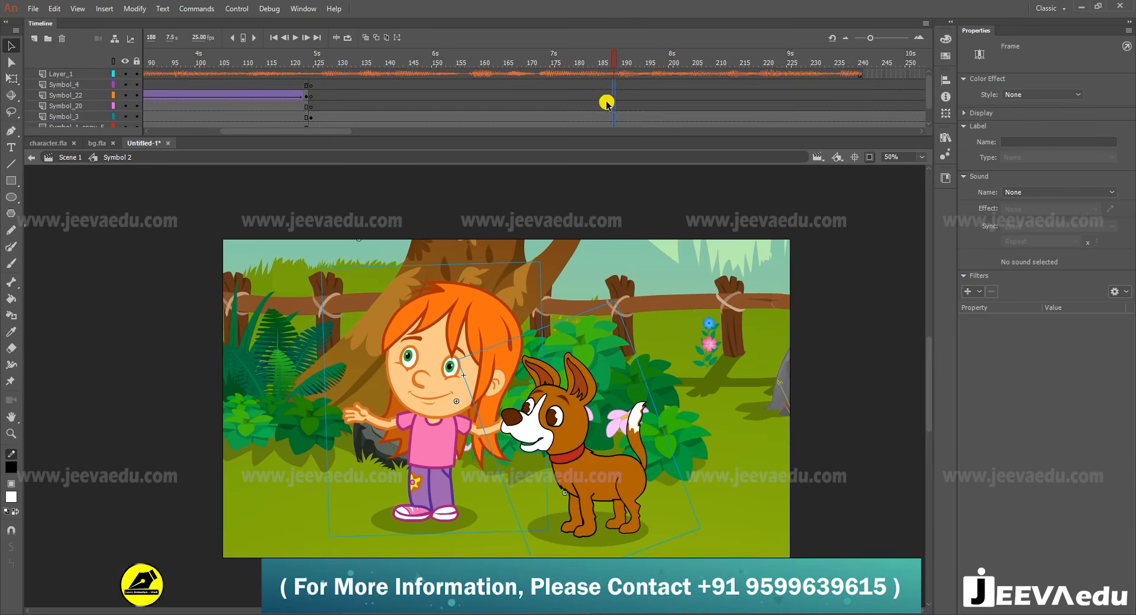
pyautogui.press('F6')
pyautogui.moveTo(316, 84); pyautogui.dragTo(318, 150)
pyautogui.press('F7')
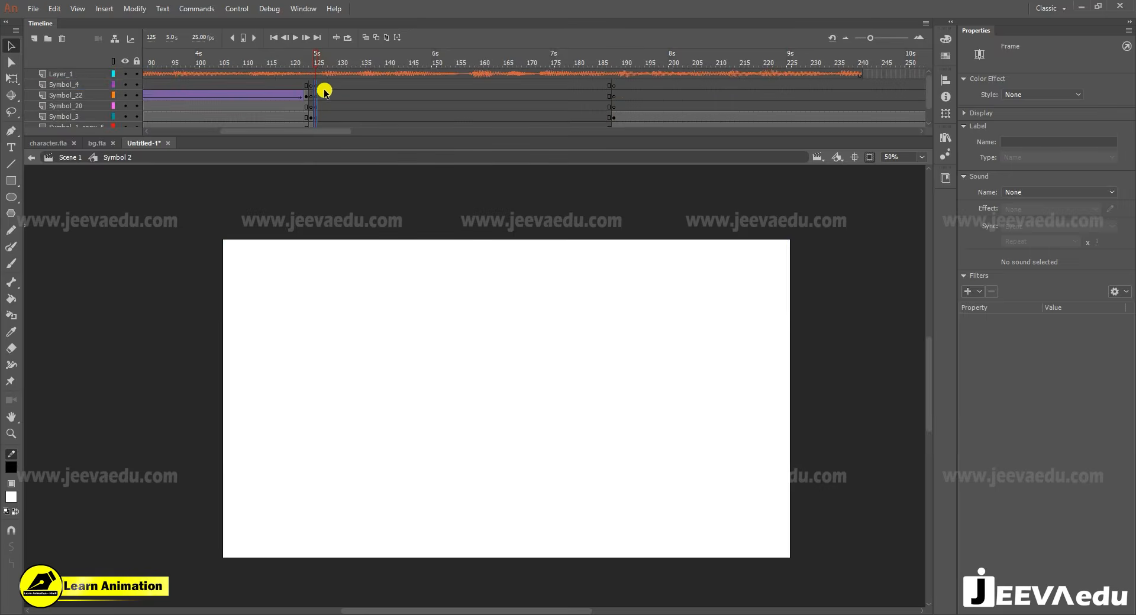
pyautogui.click(311, 84)
pyautogui.scroll(-1, 313, 89)
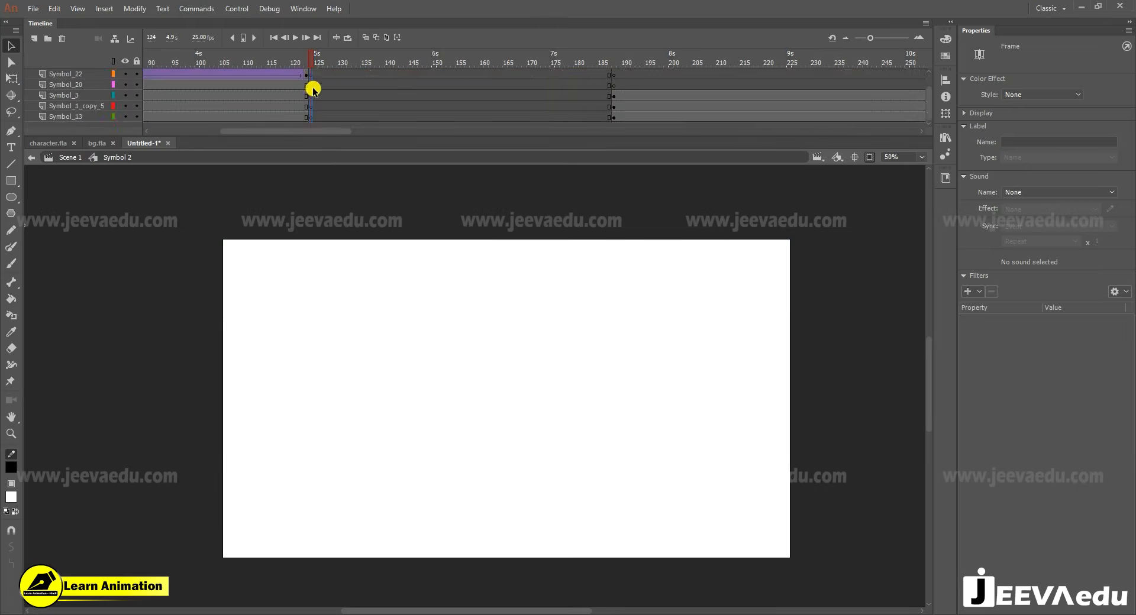
# - Copy the background with the large leaning tree and winding path from bg.fla, and return to the Untitled-1 document
pyautogui.click(51, 144)
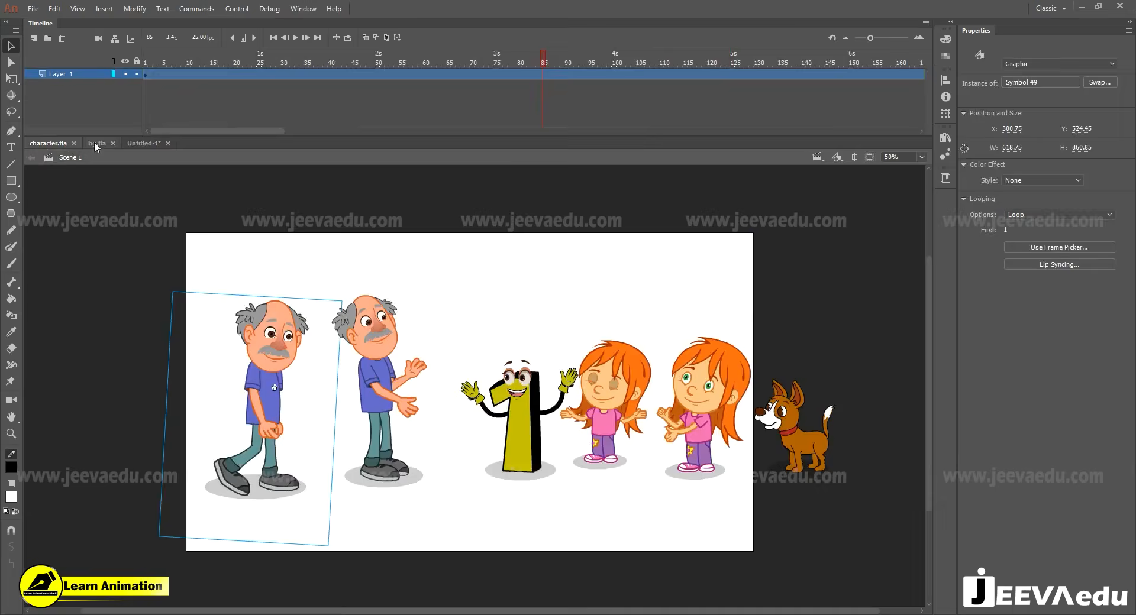
pyautogui.click(95, 142)
pyautogui.click(524, 341)
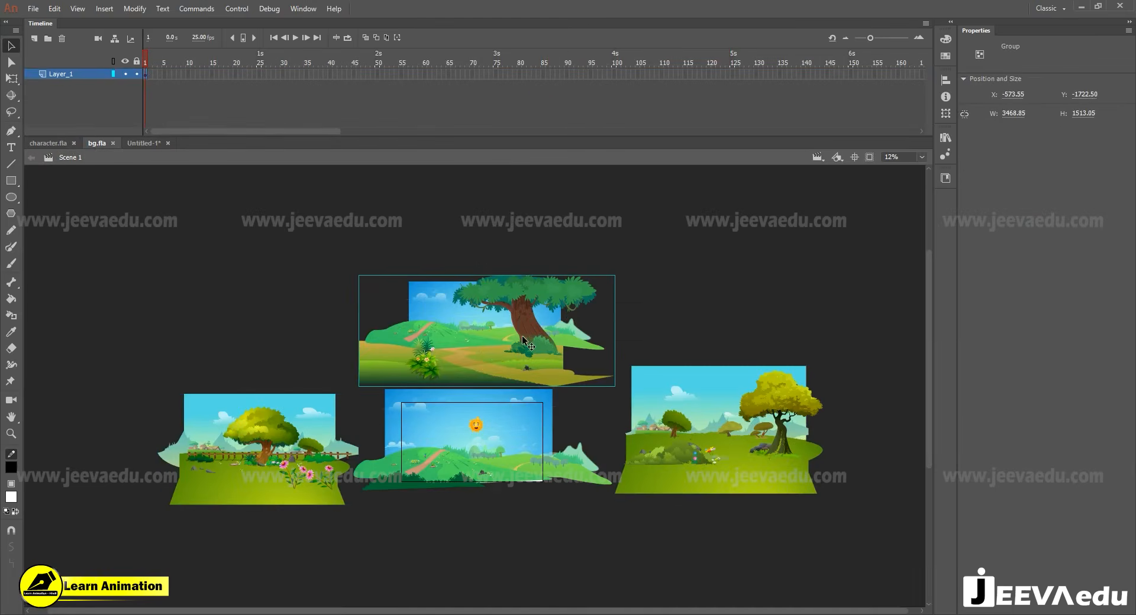
pyautogui.click(137, 145)
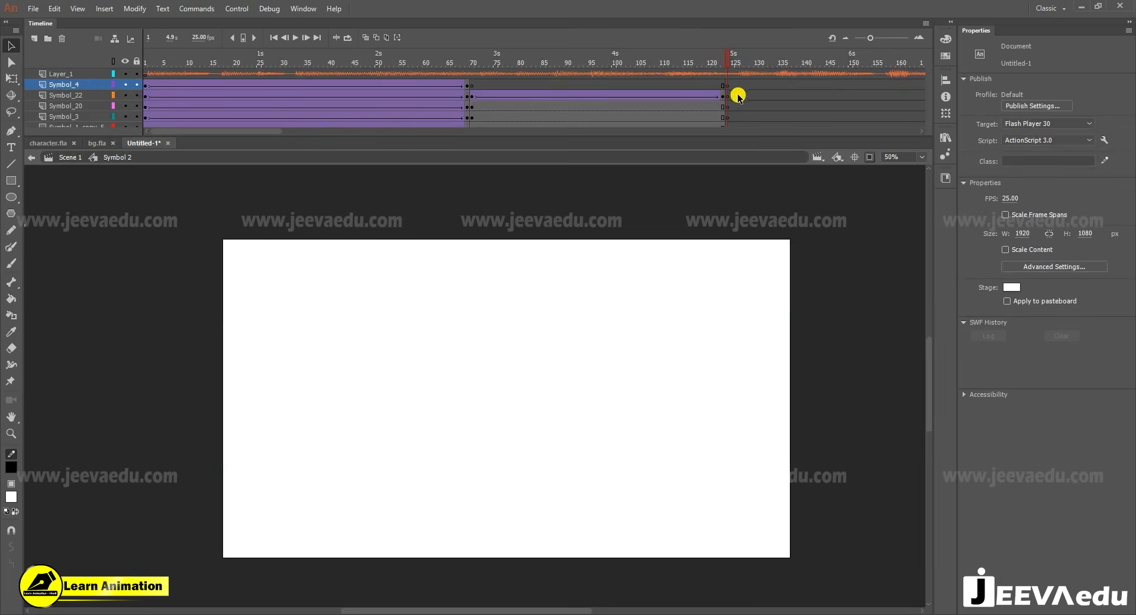
# - Paste the leaning tree background on the Symbol_13 layer at frame 124 and position it to cover the stage
pyautogui.click(730, 116)
pyautogui.scroll(-1, 730, 115)
pyautogui.click(730, 116)
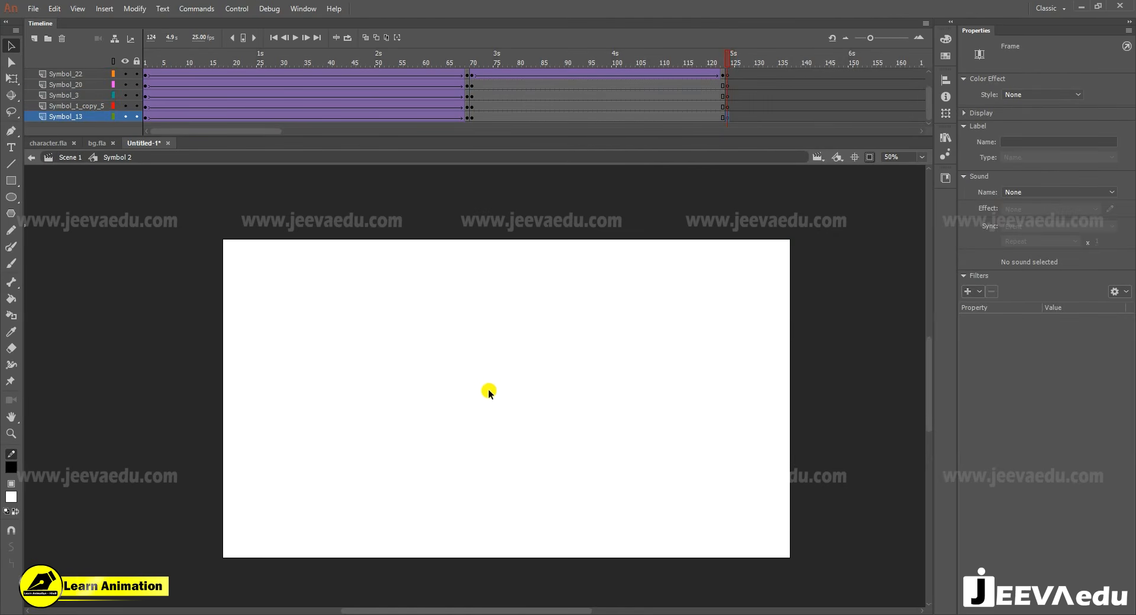
pyautogui.hotkey('ctrl', 'v')
pyautogui.moveTo(526, 434); pyautogui.dragTo(541, 438)
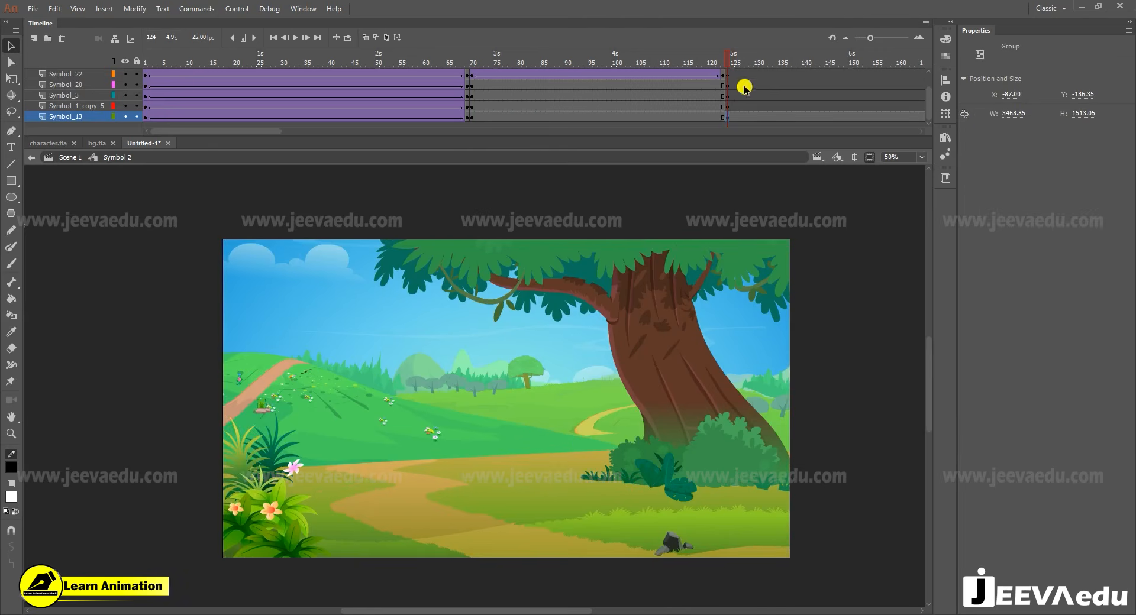
# - Break apart the pasted background and move its flowering plant in place to the Symbol_20 layer at frame 124
pyautogui.click(870, 157)
pyautogui.press('z')
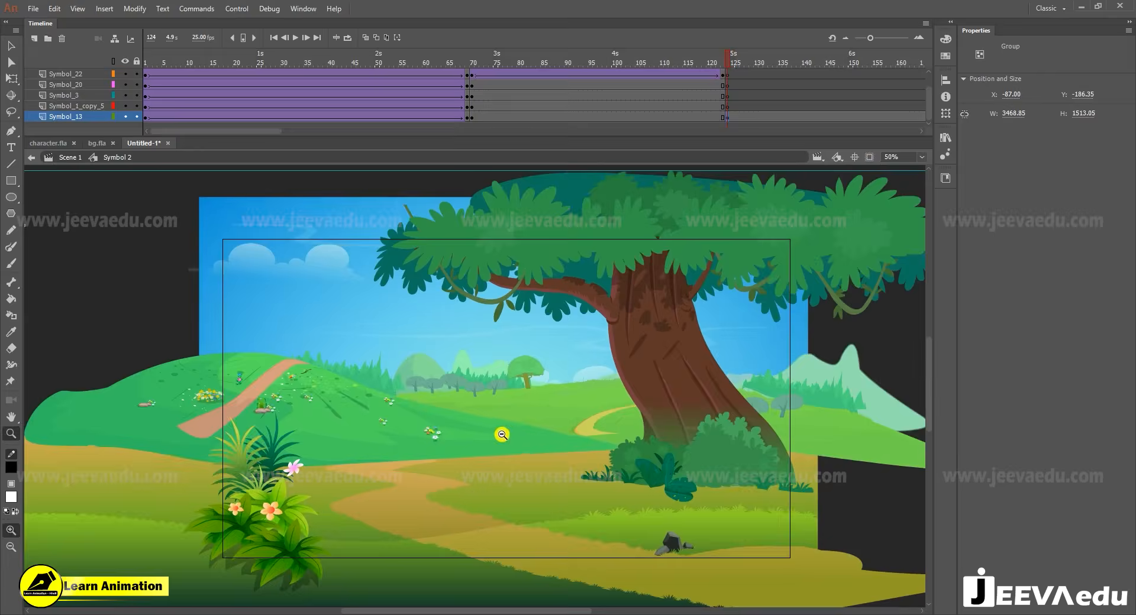
pyautogui.click(502, 435)
pyautogui.press('v')
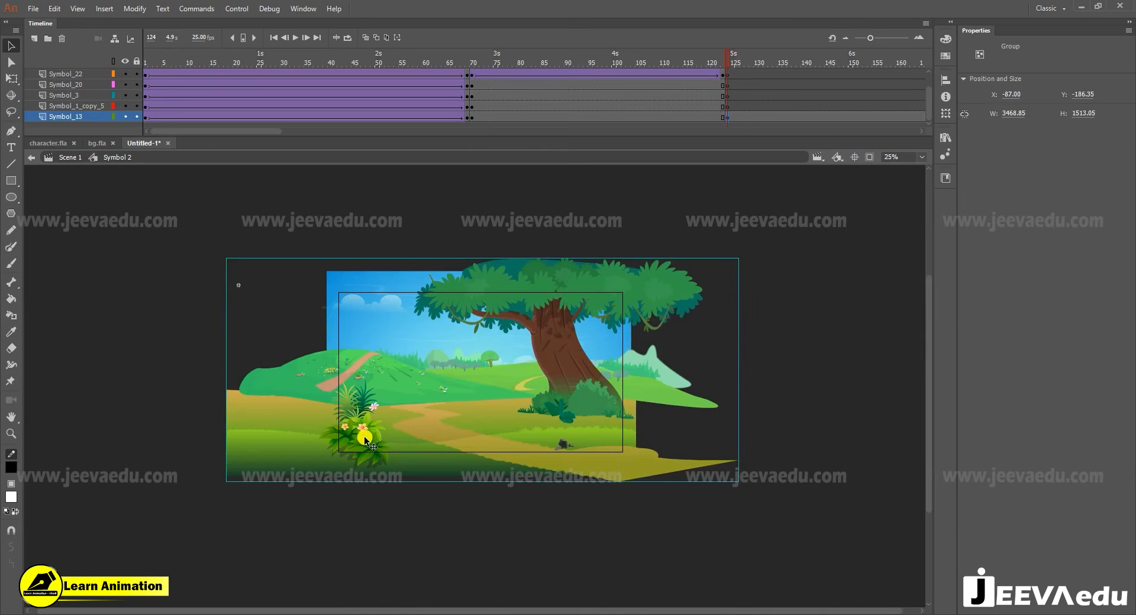
pyautogui.hotkey('ctrl', 'b')
pyautogui.click(183, 383)
pyautogui.click(347, 442)
pyautogui.press('Delete')
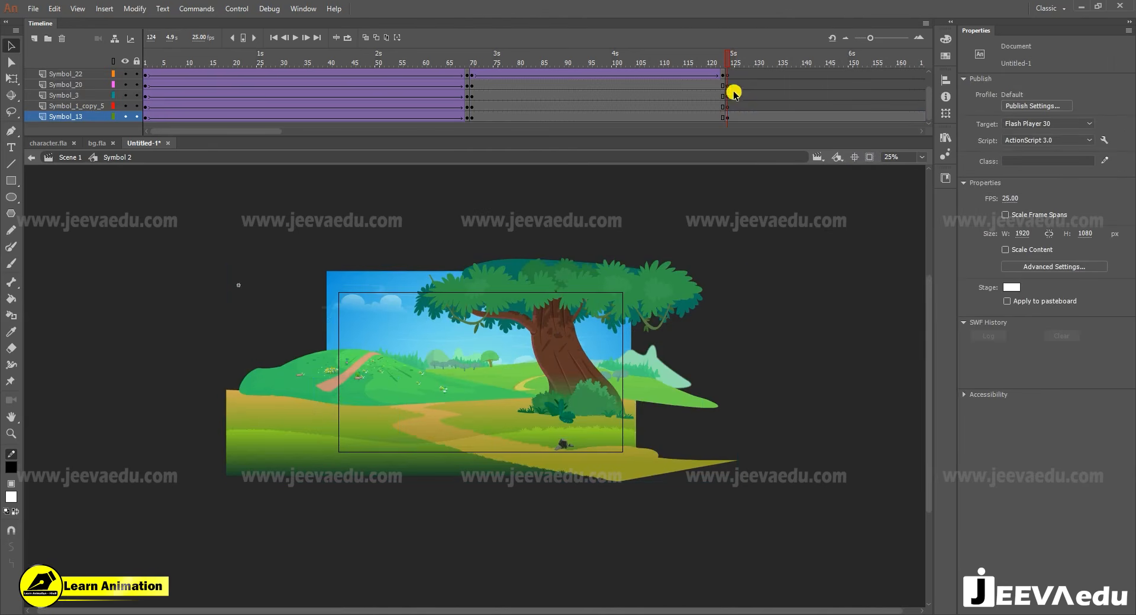
pyautogui.click(729, 83)
pyautogui.rightClick(125, 232)
pyautogui.click(150, 282)
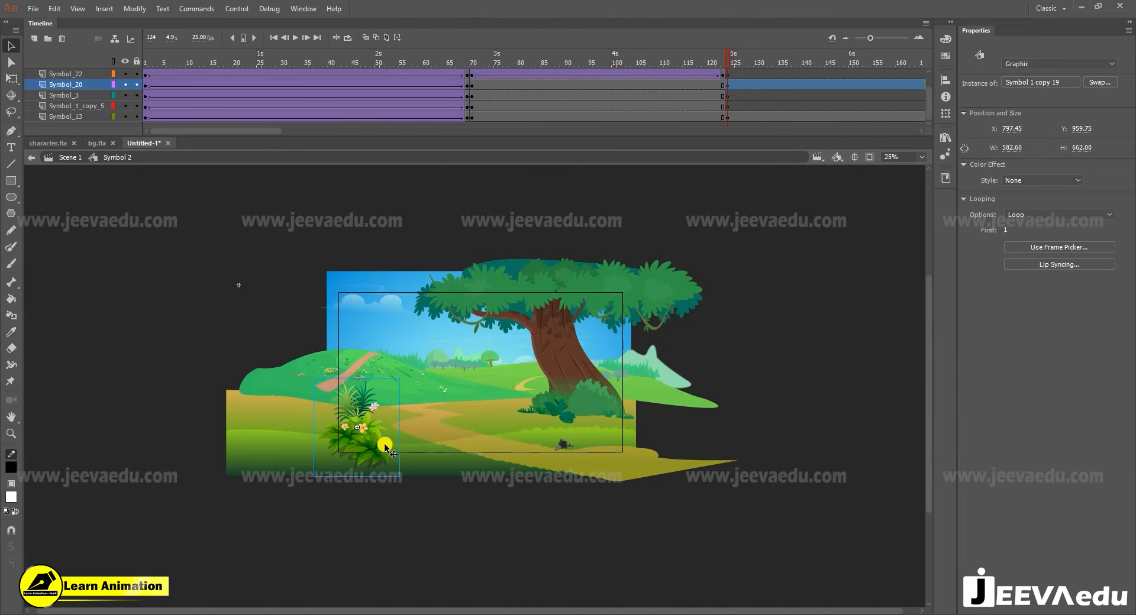
# - Convert the remaining leaning tree background on the Symbol_13 layer to a graphic symbol
pyautogui.moveTo(215, 244); pyautogui.dragTo(718, 505)
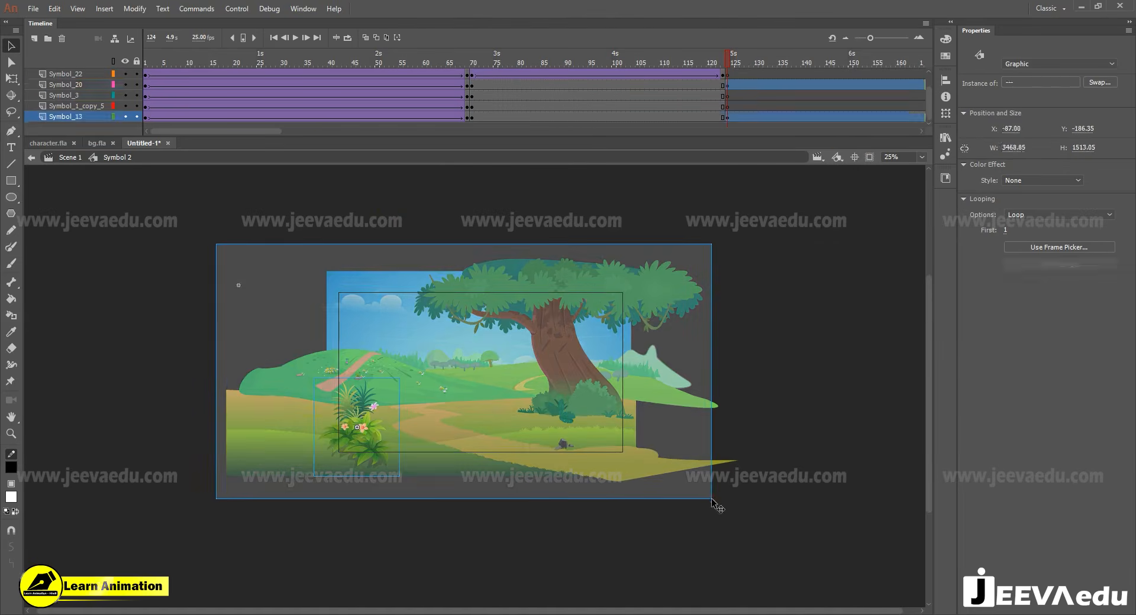
pyautogui.press('F8')
pyautogui.press('Return')
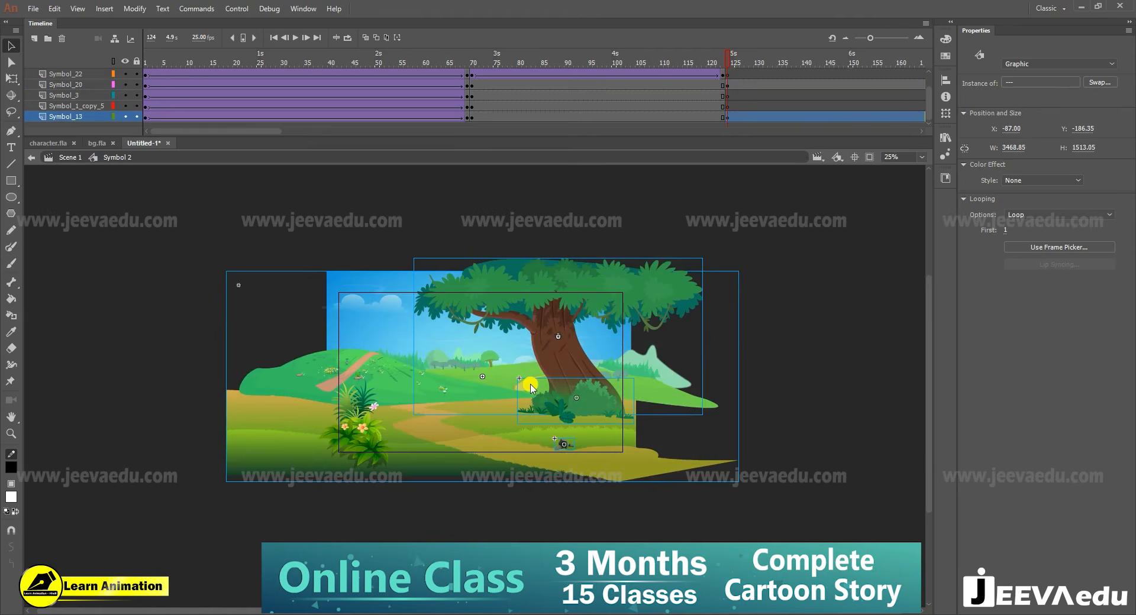
# - Open character.fla and select the standing gesturing man together with the number-one character
pyautogui.click(725, 107)
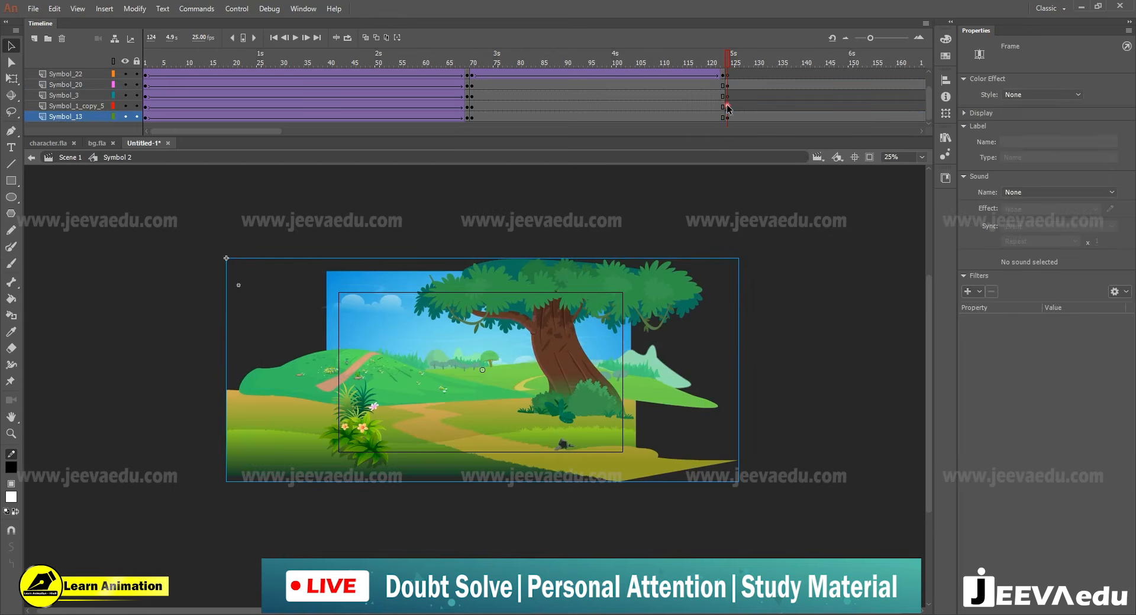
pyautogui.click(93, 142)
pyautogui.click(59, 143)
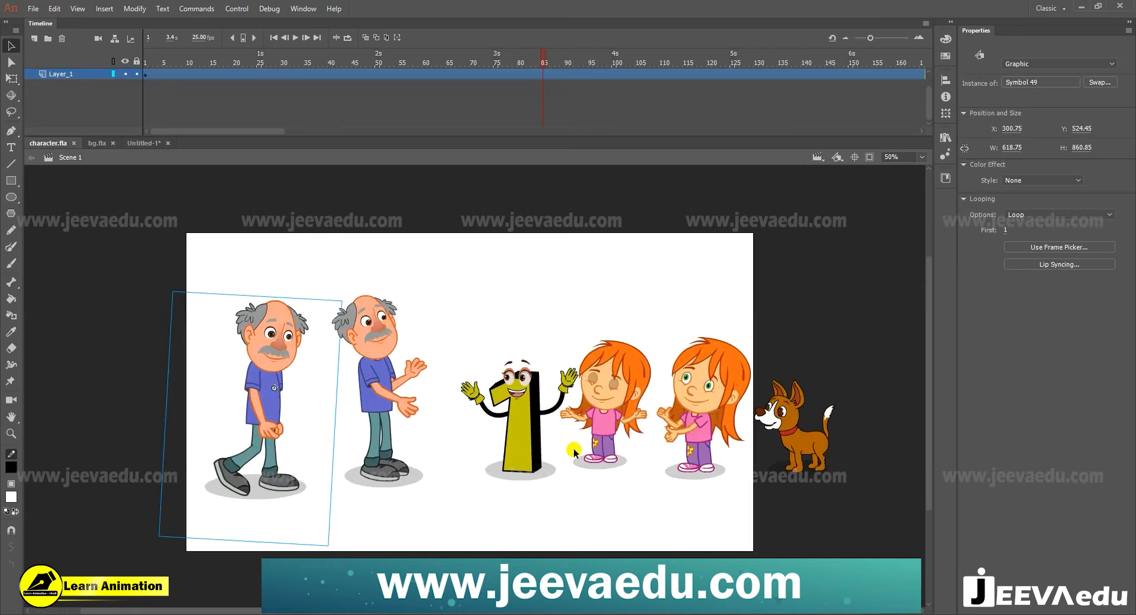
pyautogui.click(511, 418)
pyautogui.keyDown('shift'); pyautogui.click(394, 391); pyautogui.keyUp('shift')
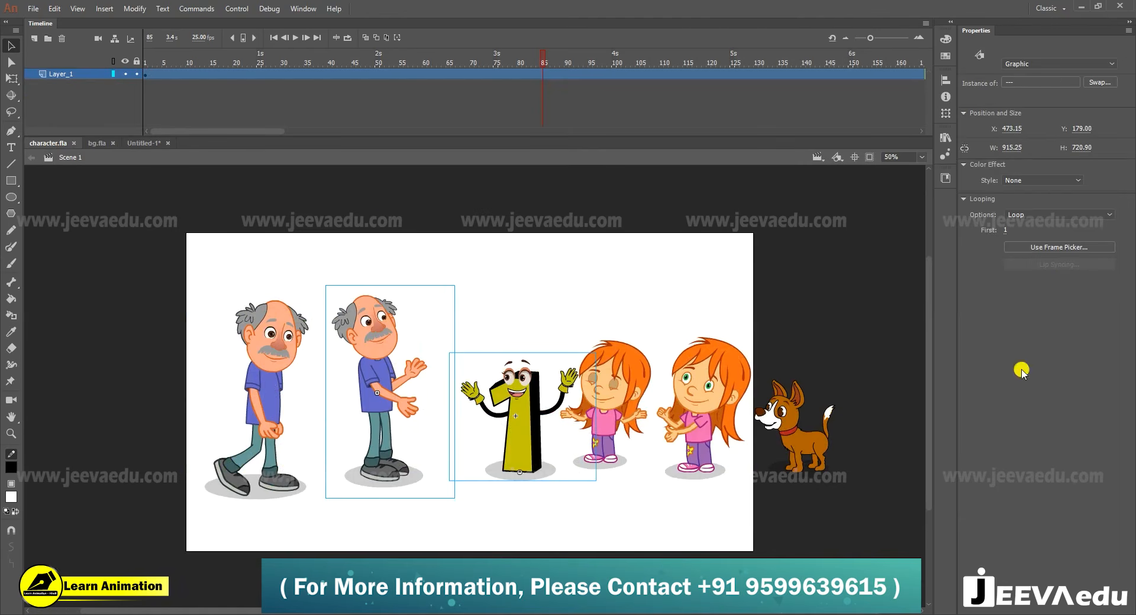
# - Open the gesturing man's symbol in character.fla and play through its animation
pyautogui.click(386, 60)
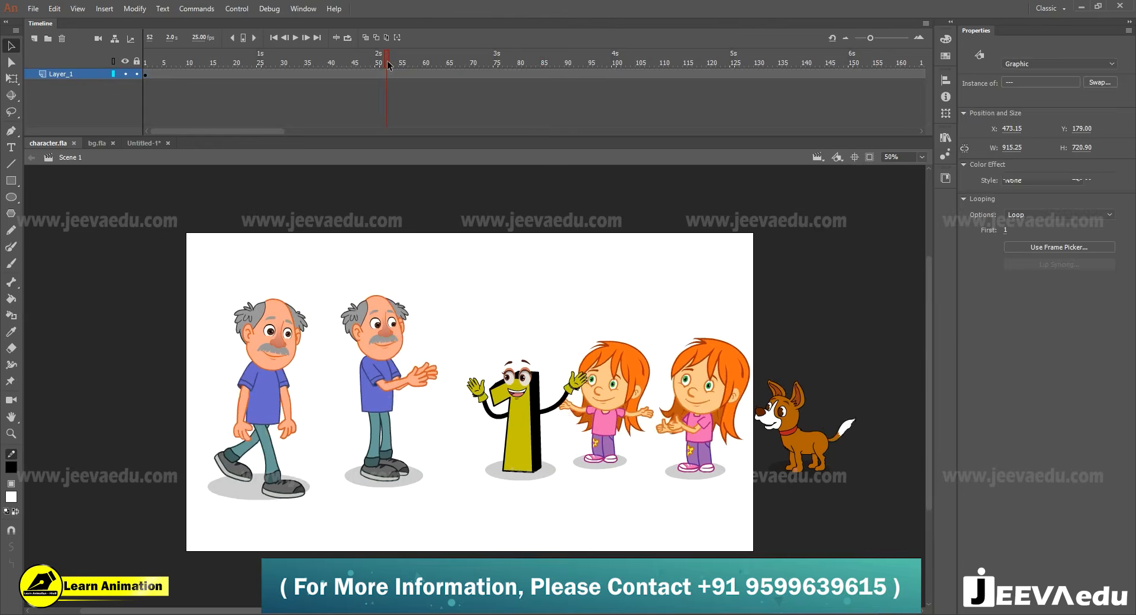
pyautogui.click(474, 309)
pyautogui.click(385, 346)
pyautogui.doubleClick(383, 345)
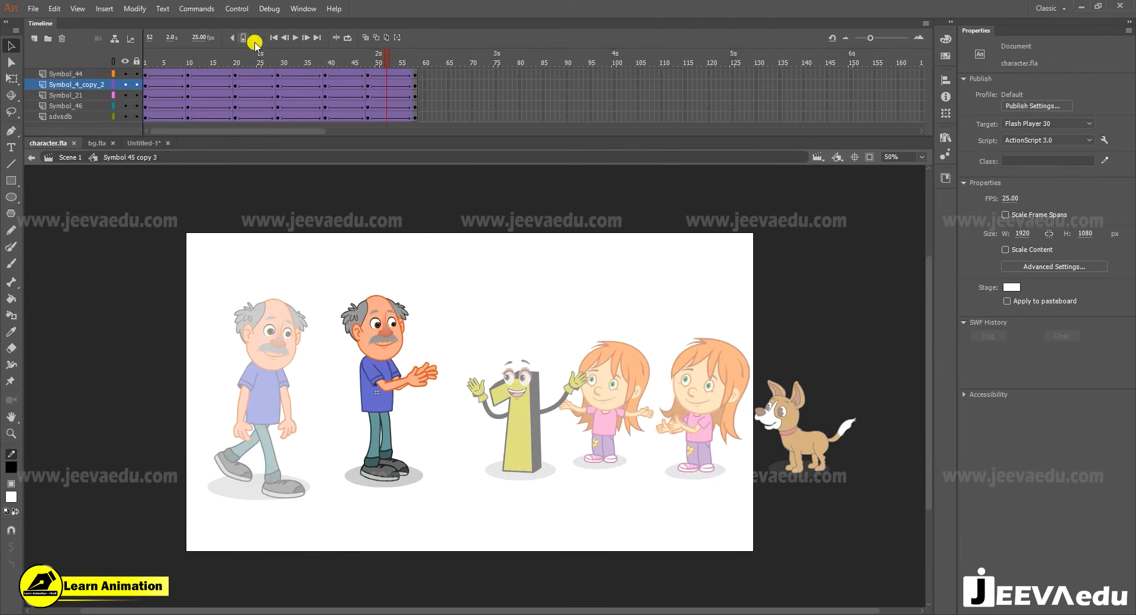
pyautogui.moveTo(330, 62); pyautogui.dragTo(99, 109)
pyautogui.press('Return')
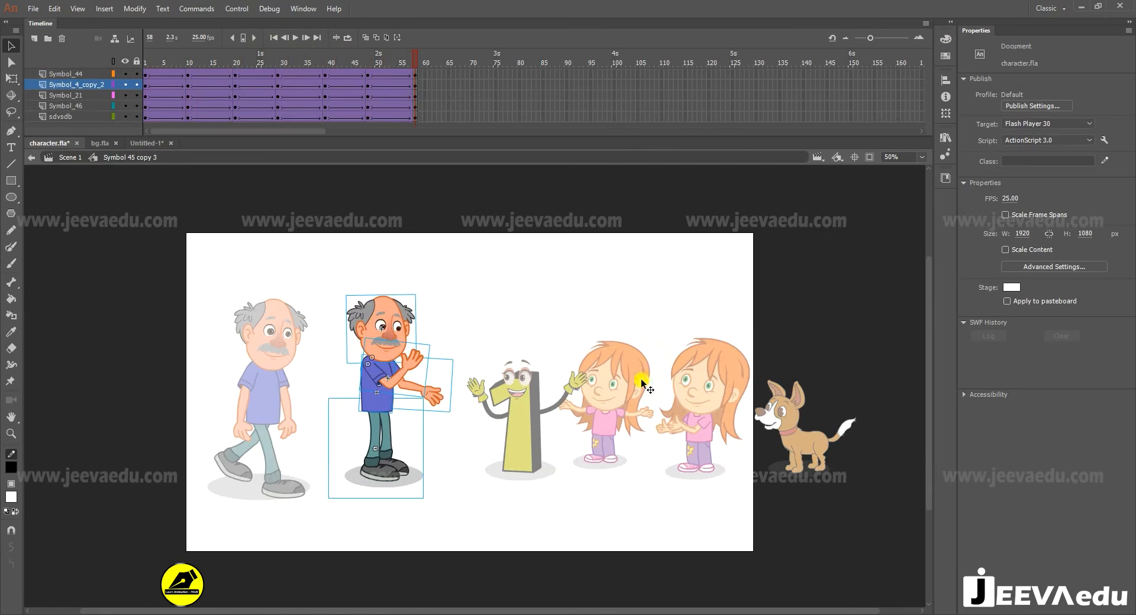
# - Copy the gesturing man and the number-one character from character.fla, and return to the Untitled-1 document
pyautogui.click(71, 157)
pyautogui.click(513, 432)
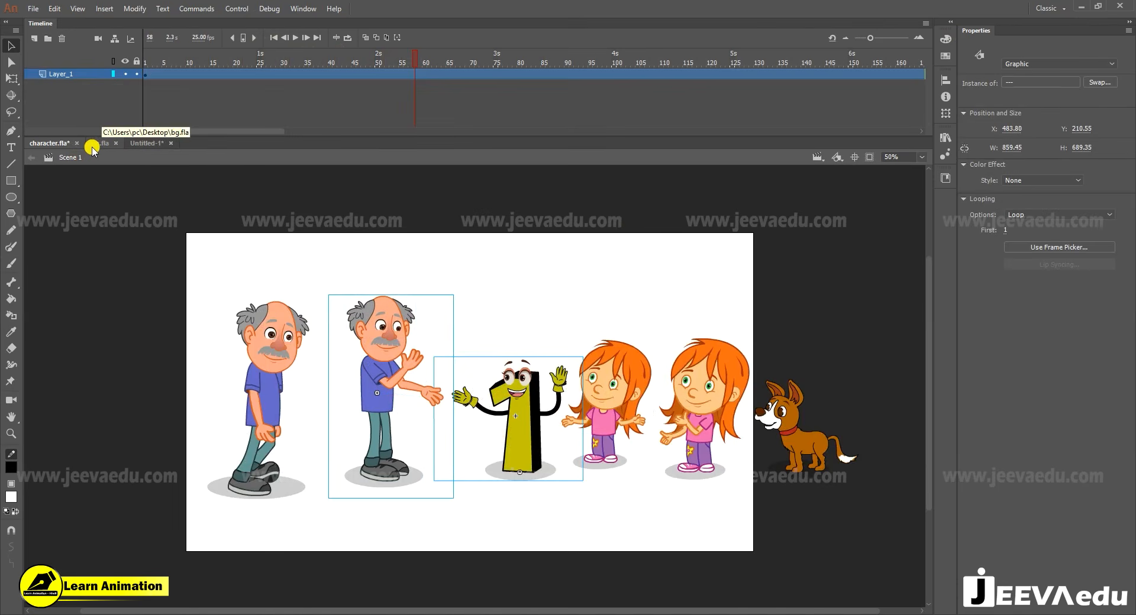
pyautogui.click(140, 145)
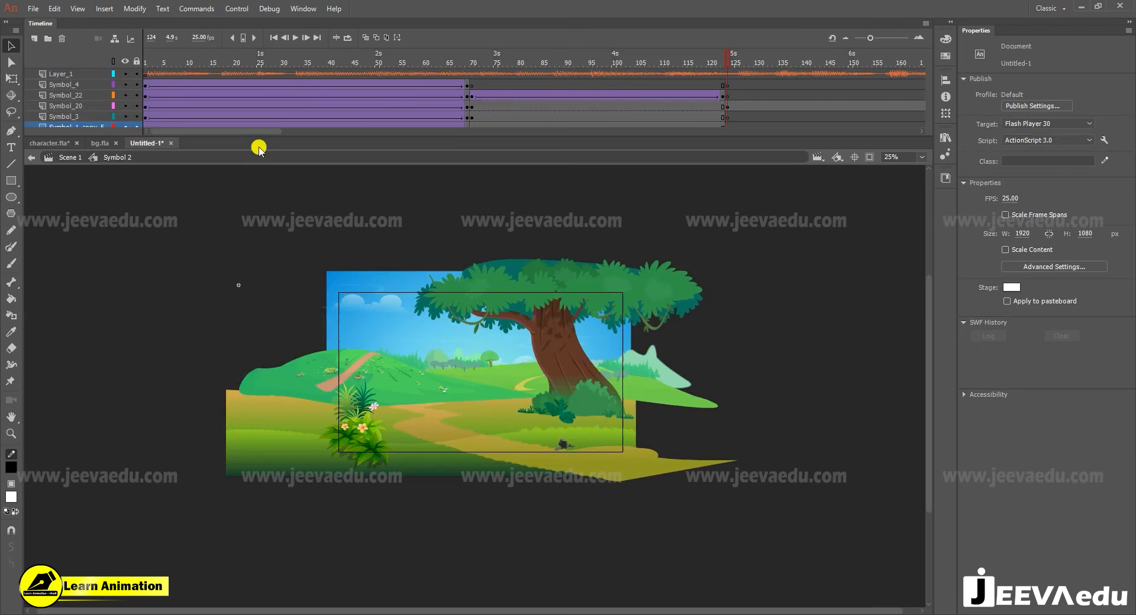
# - Paste the man and the number-one character on the Symbol_1_copy_5 layer at frame 124 and position them on the path
pyautogui.click(727, 116)
pyautogui.scroll(-1, 727, 116)
pyautogui.click(459, 382)
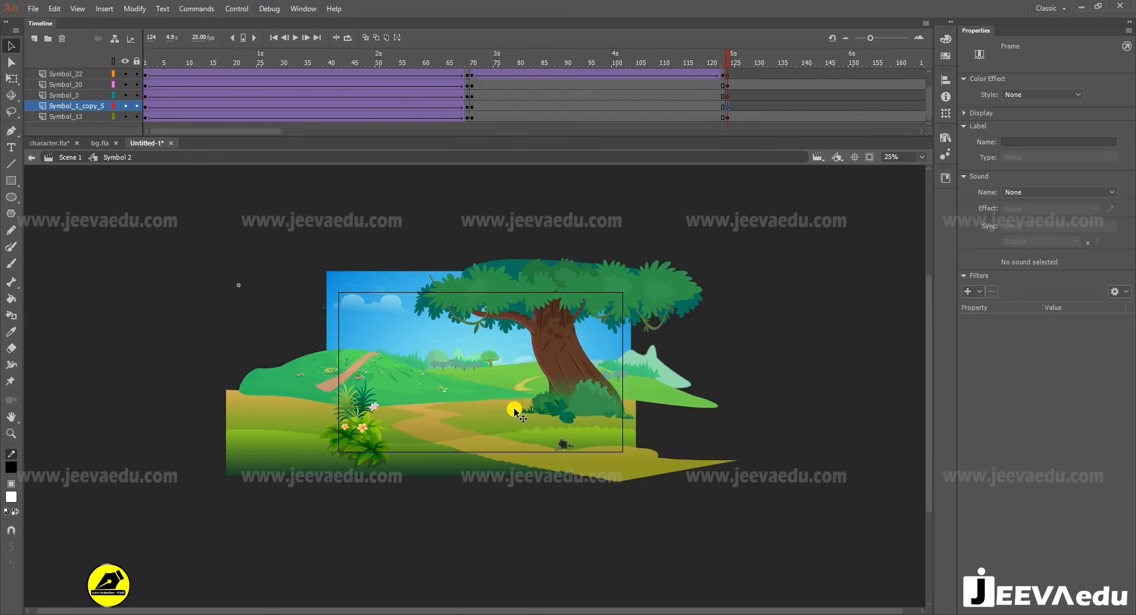
pyautogui.hotkey('ctrl', 'shift', 'v')
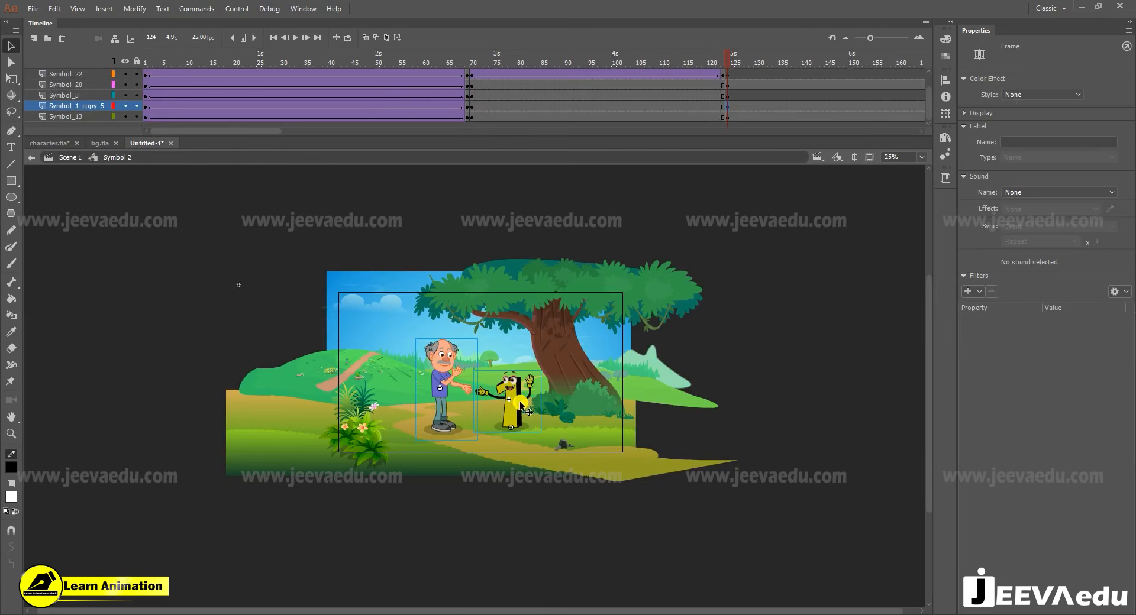
pyautogui.press('z')
pyautogui.click(507, 397)
pyautogui.press('v')
pyautogui.moveTo(499, 408); pyautogui.dragTo(504, 407)
pyautogui.click(870, 158)
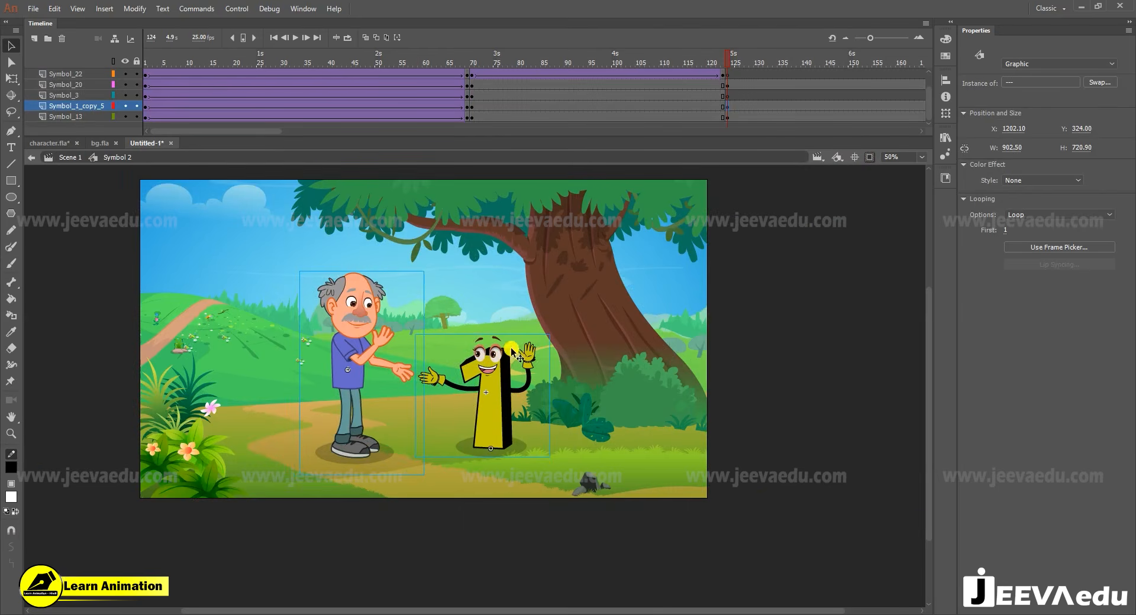
# - Scale the two characters down together to about 809 by 646 px and reposition them left of the tree trunk
pyautogui.press('q')
pyautogui.moveTo(550, 273); pyautogui.dragTo(537, 283)
pyautogui.moveTo(508, 401); pyautogui.dragTo(499, 389)
pyautogui.click(498, 390)
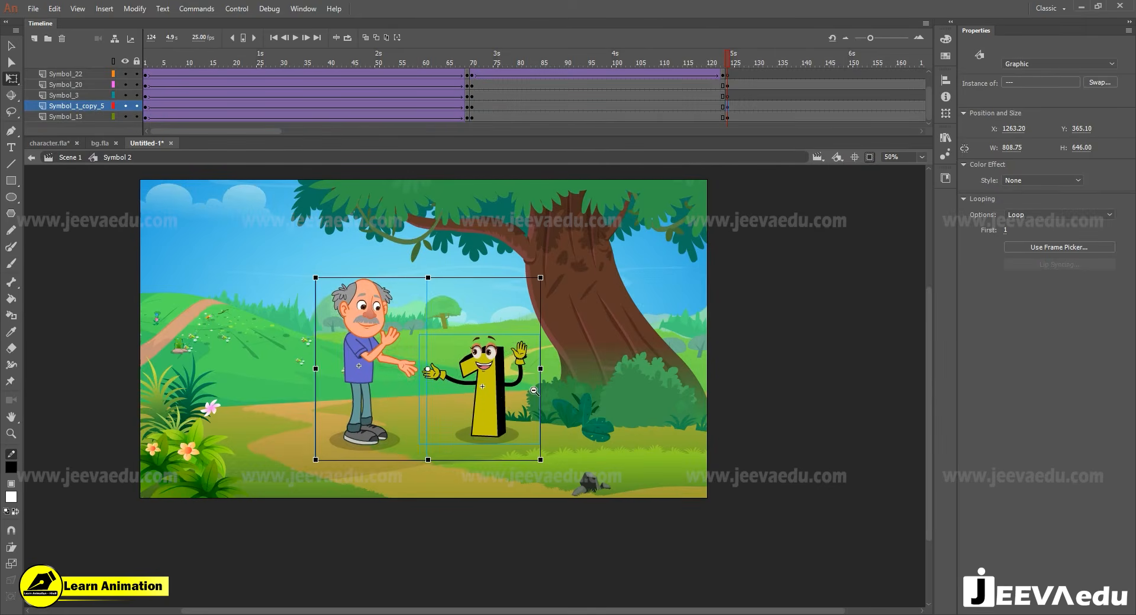
pyautogui.keyDown('alt'); pyautogui.click(534, 390); pyautogui.keyUp('alt')
# - Play the cut from the fence scene into the leaning tree scene around frame 124
pyautogui.moveTo(702, 61); pyautogui.dragTo(725, 88)
pyautogui.click(726, 85)
pyautogui.press('Return')
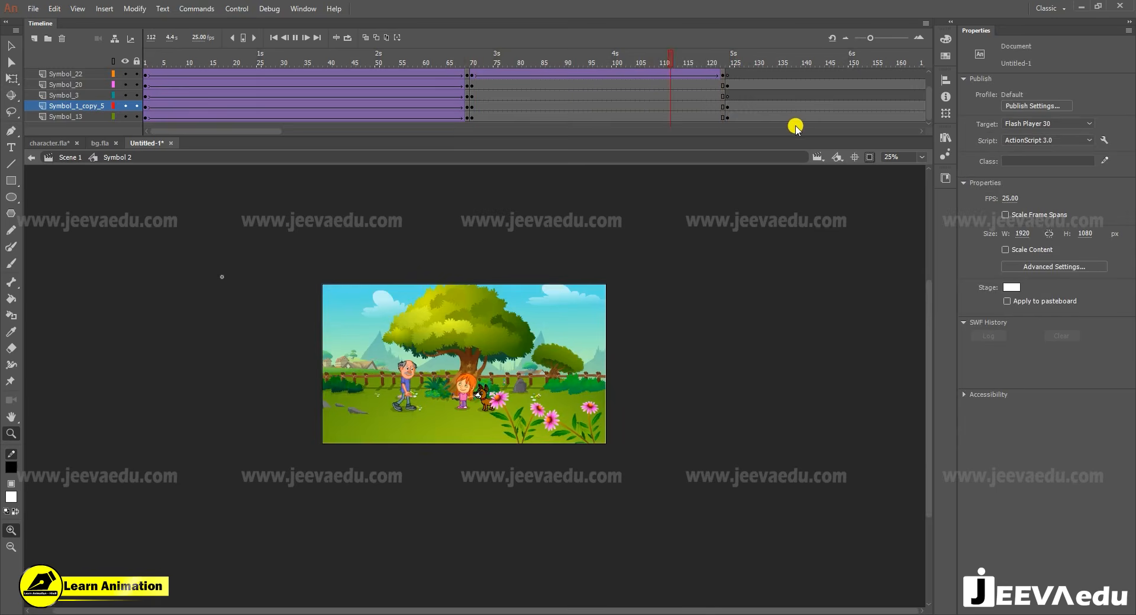
pyautogui.press('Return')
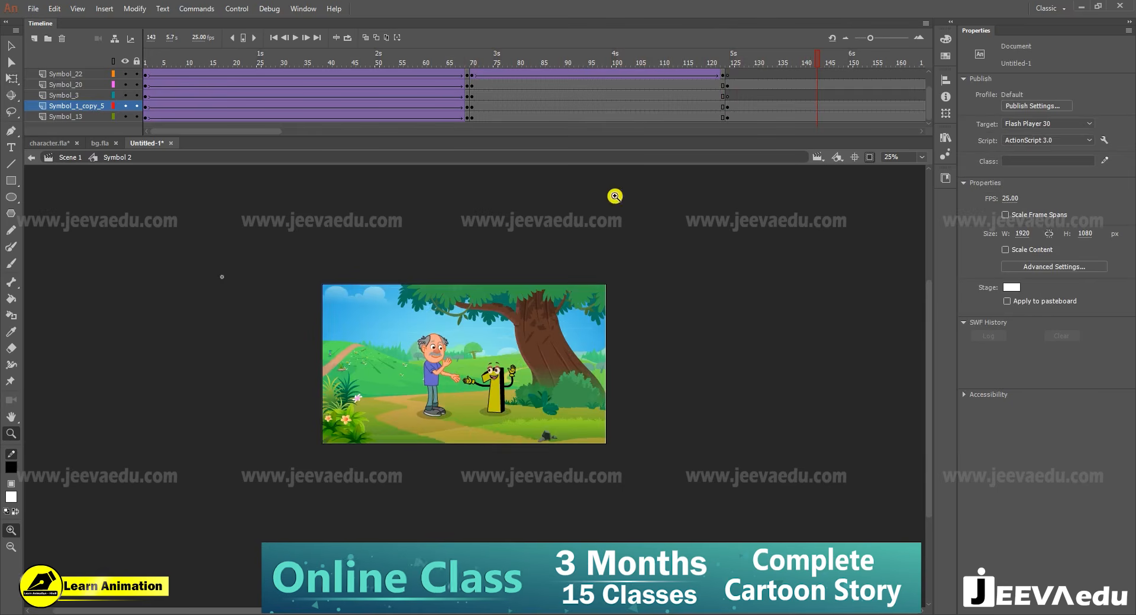
pyautogui.scroll(1, 821, 80)
pyautogui.moveTo(824, 63); pyautogui.dragTo(737, 112)
# - Move the gesturing man in place from the Symbol_1_copy_5 layer to the Symbol_3 layer at frame 124
pyautogui.press('v')
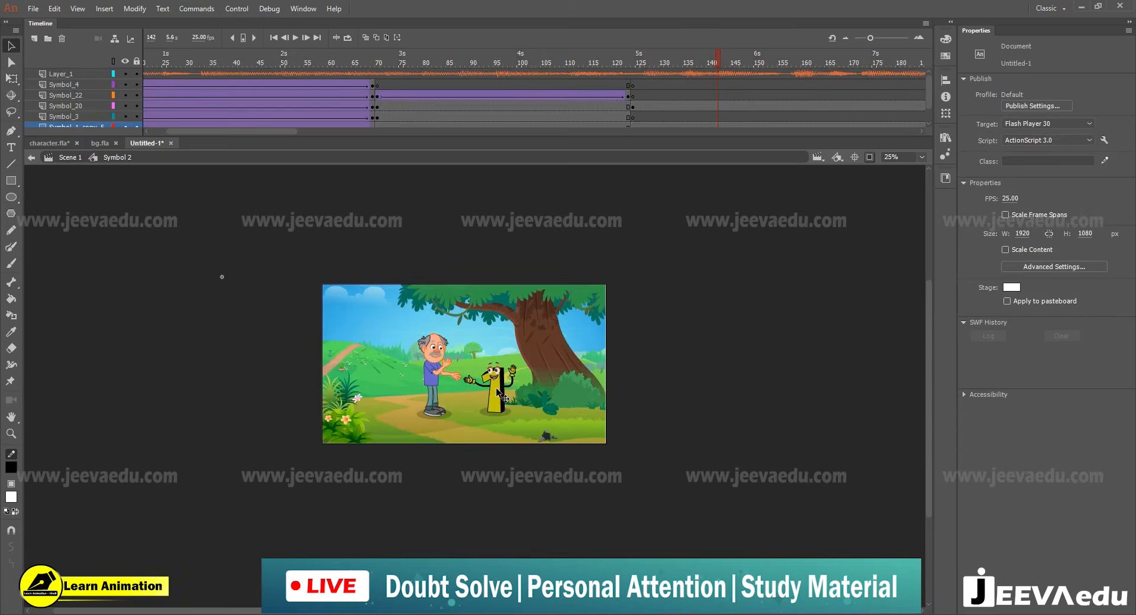
pyautogui.click(438, 385)
pyautogui.click(434, 384)
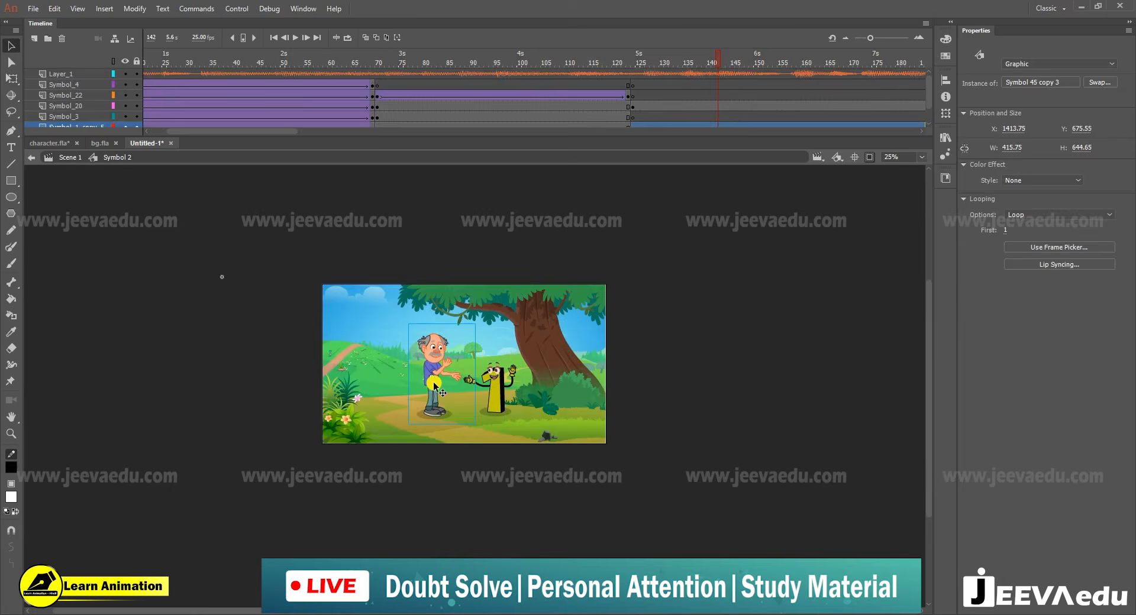
pyautogui.click(631, 118)
pyautogui.rightClick(71, 209)
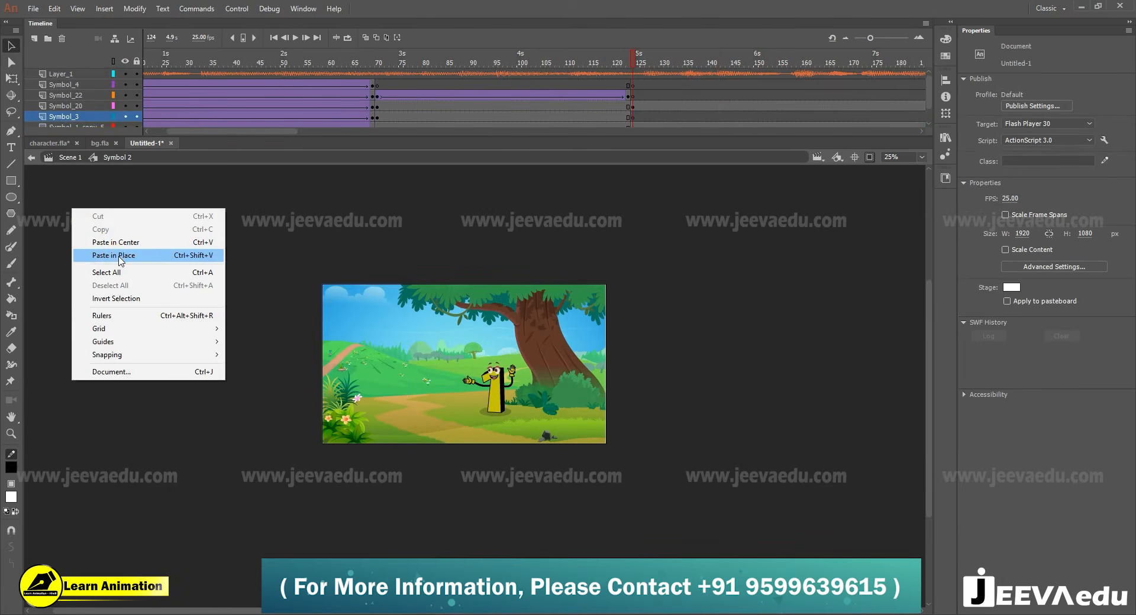
pyautogui.click(118, 257)
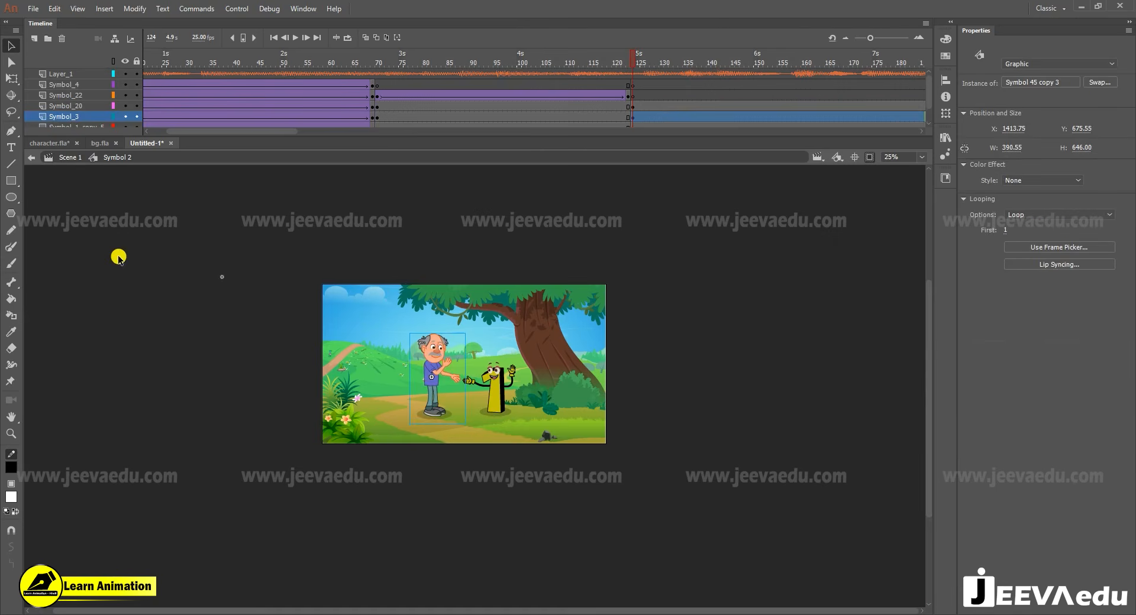
# - Play the leaning tree scene from frame 124 with the soundtrack
pyautogui.scroll(-1, 681, 86)
pyautogui.scroll(1, 679, 99)
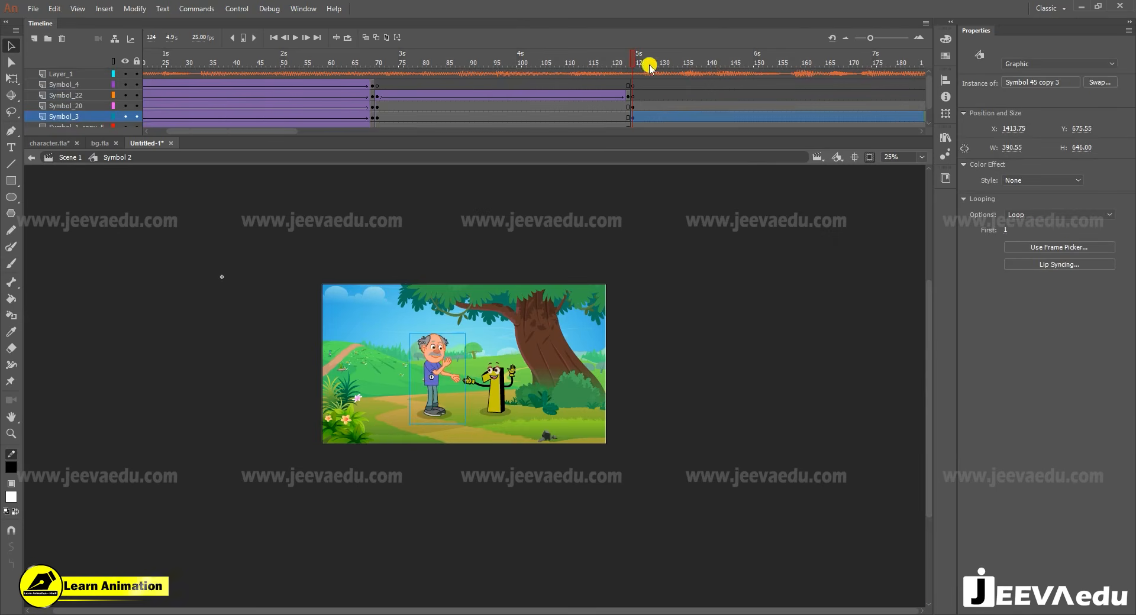
pyautogui.press('Return')
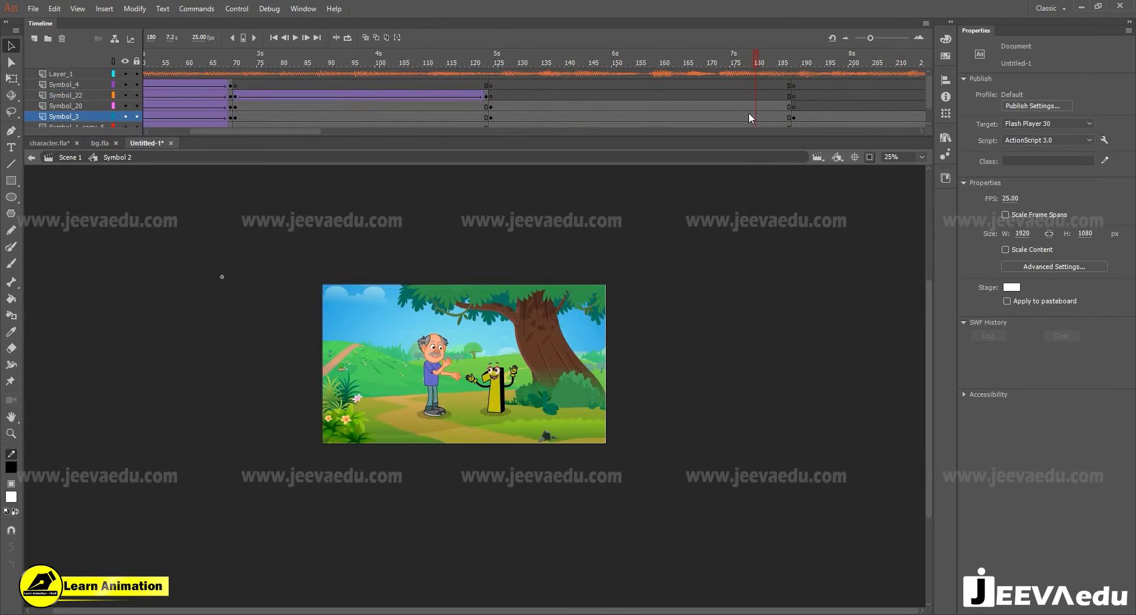
pyautogui.moveTo(757, 113); pyautogui.dragTo(496, 95)
pyautogui.press('Return')
pyautogui.press('Return')
# - Insert keyframes at frame 187 on the Symbol_20 through Symbol_13 layers and create classic tweens from frame 124
pyautogui.moveTo(788, 104); pyautogui.dragTo(789, 134)
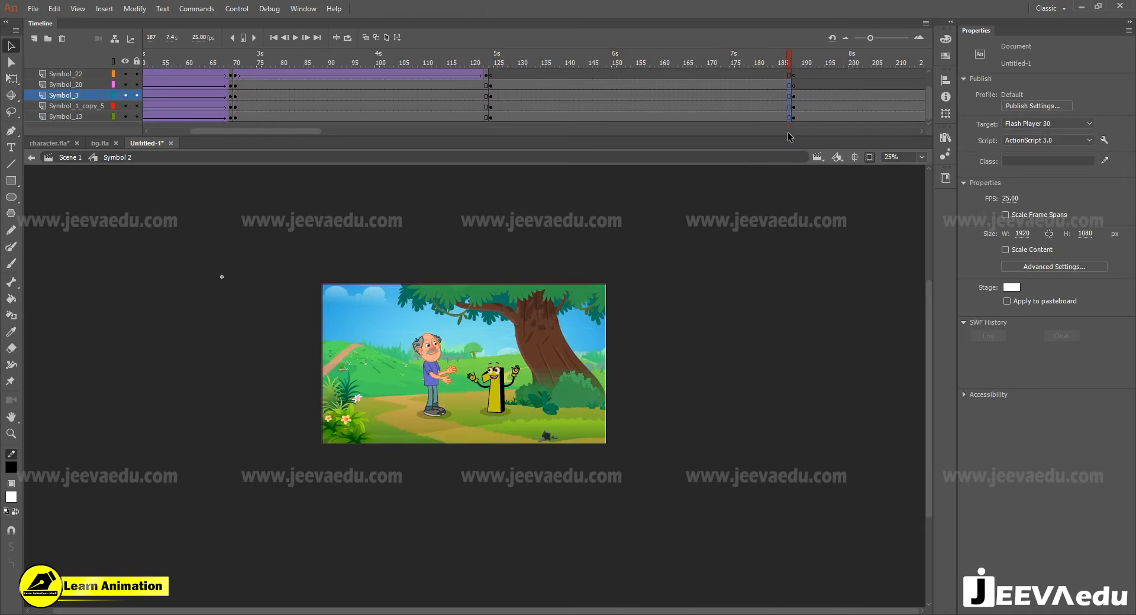
pyautogui.press('F6')
pyautogui.moveTo(768, 86); pyautogui.dragTo(729, 117)
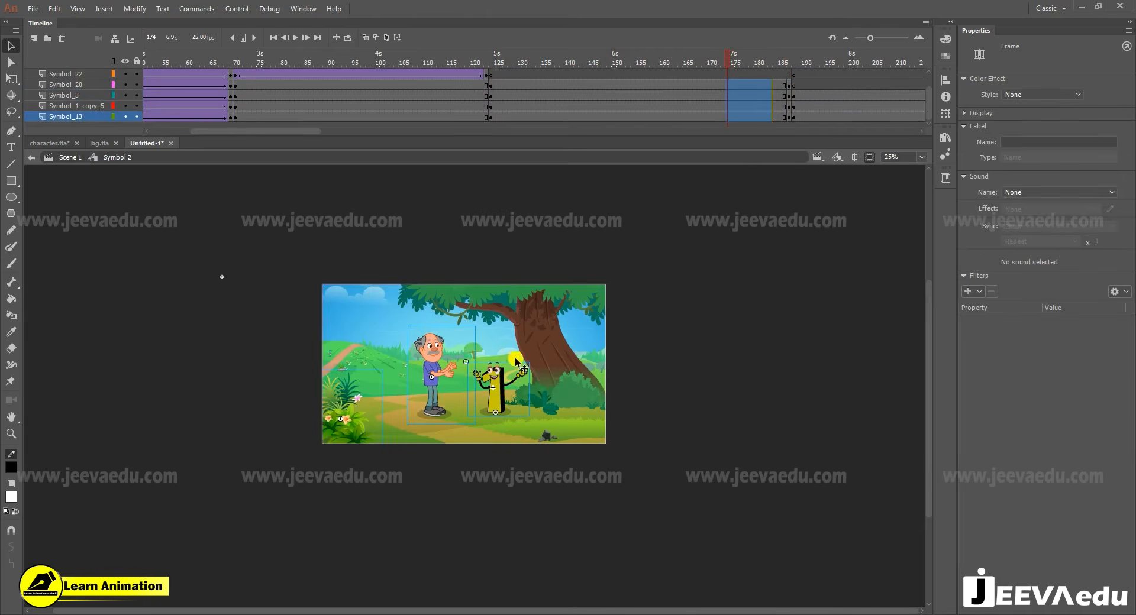
pyautogui.rightClick(733, 118)
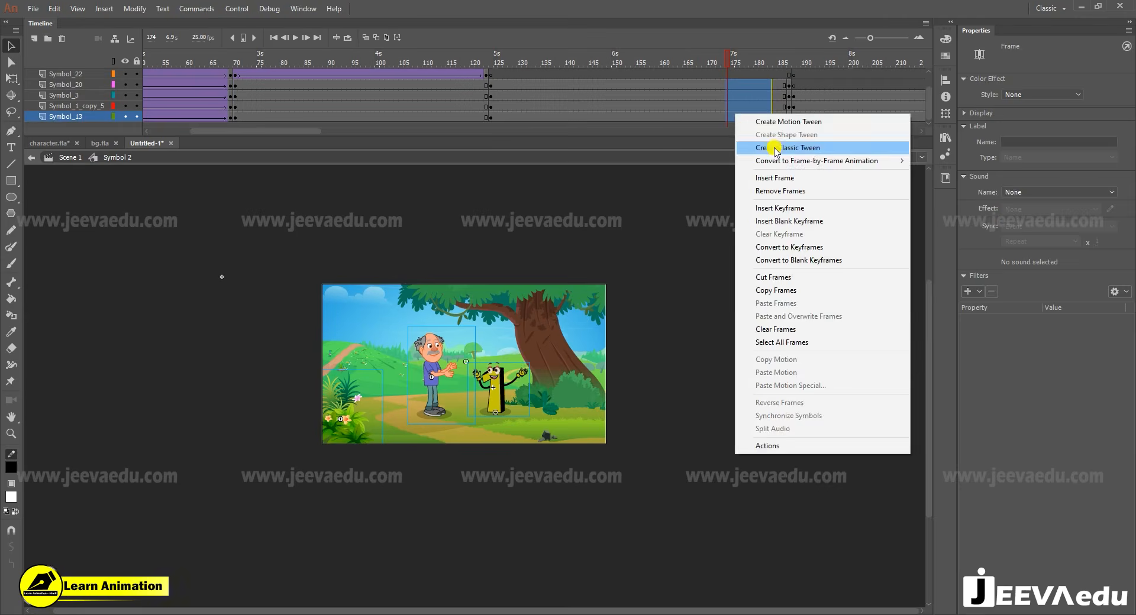
pyautogui.click(775, 149)
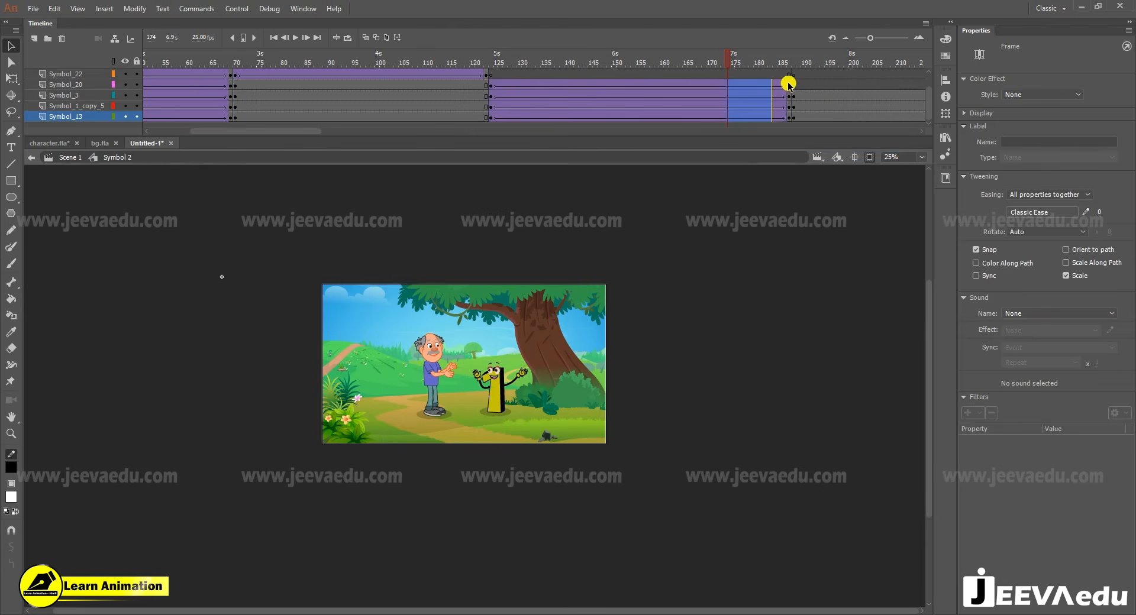
# - Shape an S-curve custom ease for the new tweens and save and apply it as My Ease 2
pyautogui.click(1086, 212)
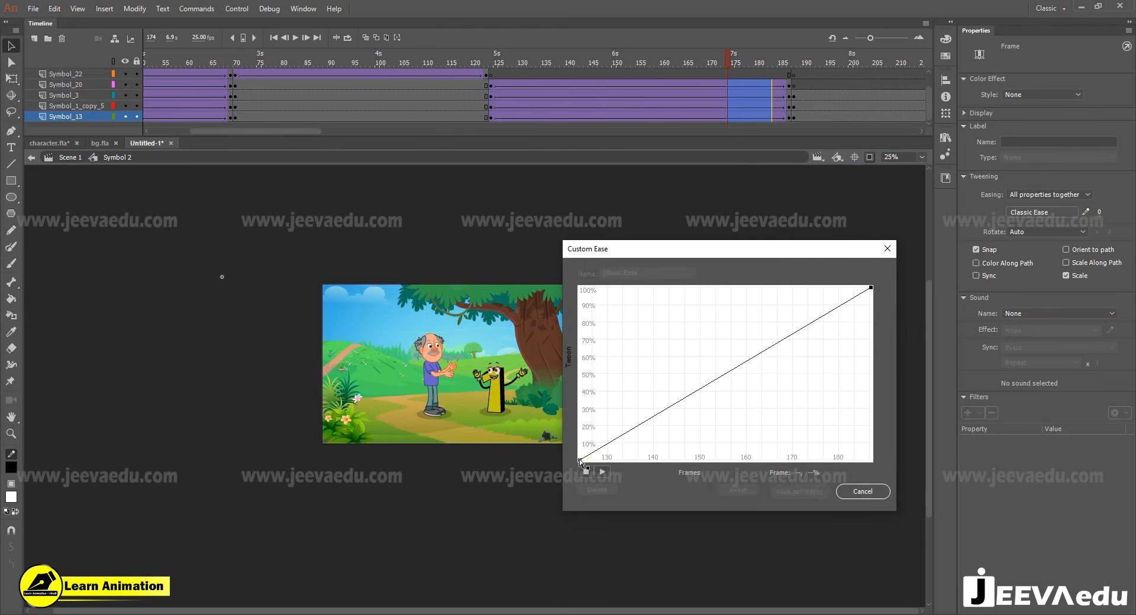
pyautogui.moveTo(678, 411); pyautogui.dragTo(697, 430)
pyautogui.click(873, 289)
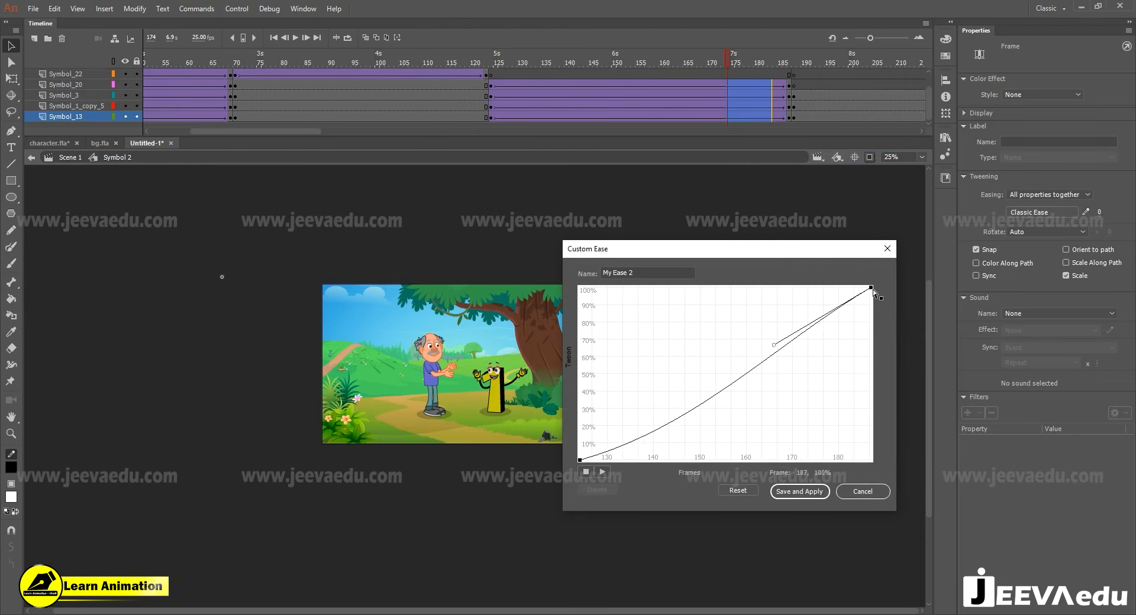
pyautogui.moveTo(774, 349); pyautogui.dragTo(764, 296)
pyautogui.click(800, 492)
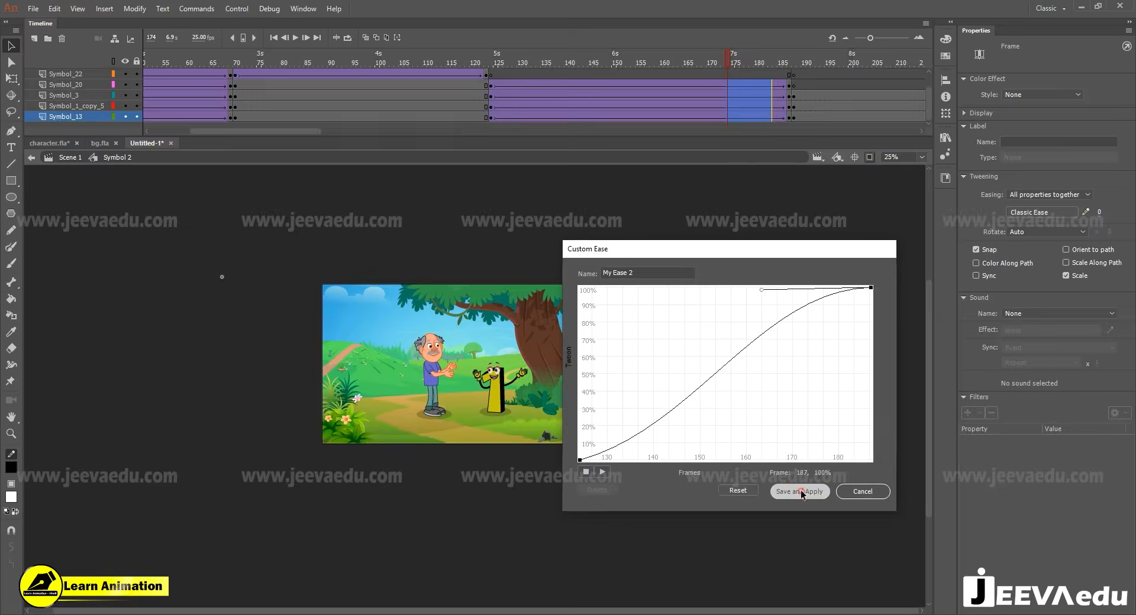
# - Scale the background, characters and flowering plant at frame 187 together by 102%, twice in a row
pyautogui.click(791, 107)
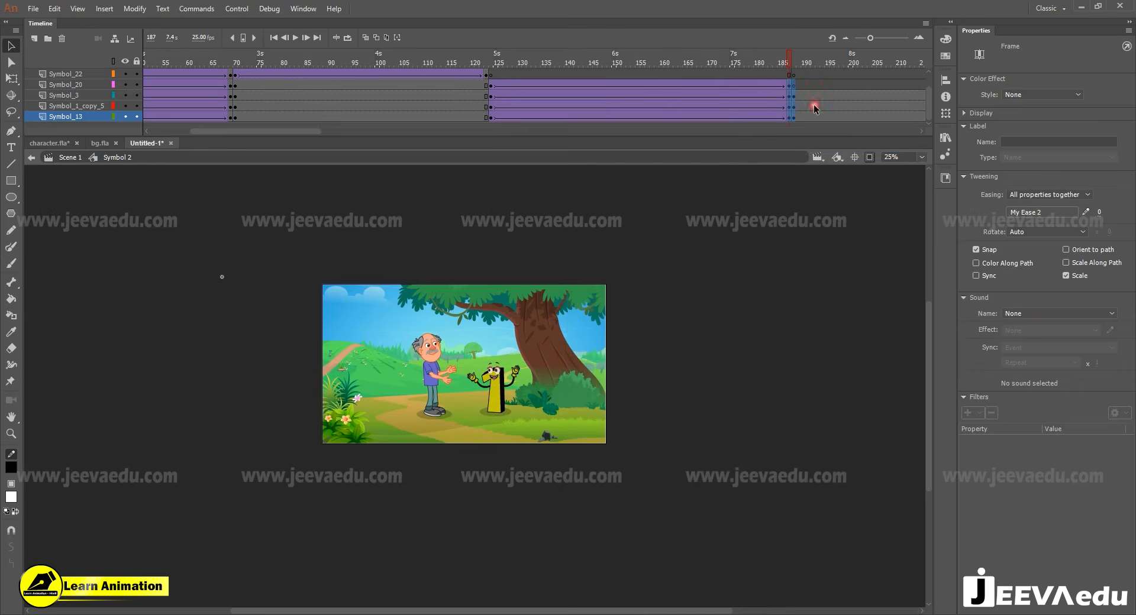
pyautogui.click(814, 107)
pyautogui.moveTo(788, 86); pyautogui.dragTo(790, 119)
pyautogui.hotkey('ctrl', 'alt', 's')
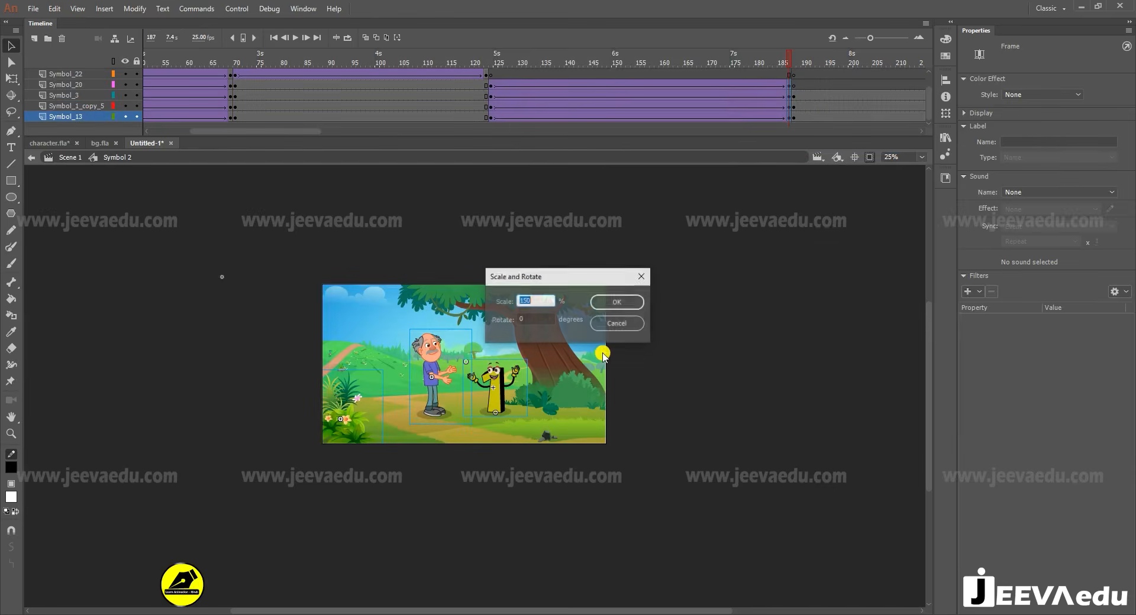
pyautogui.write('1')
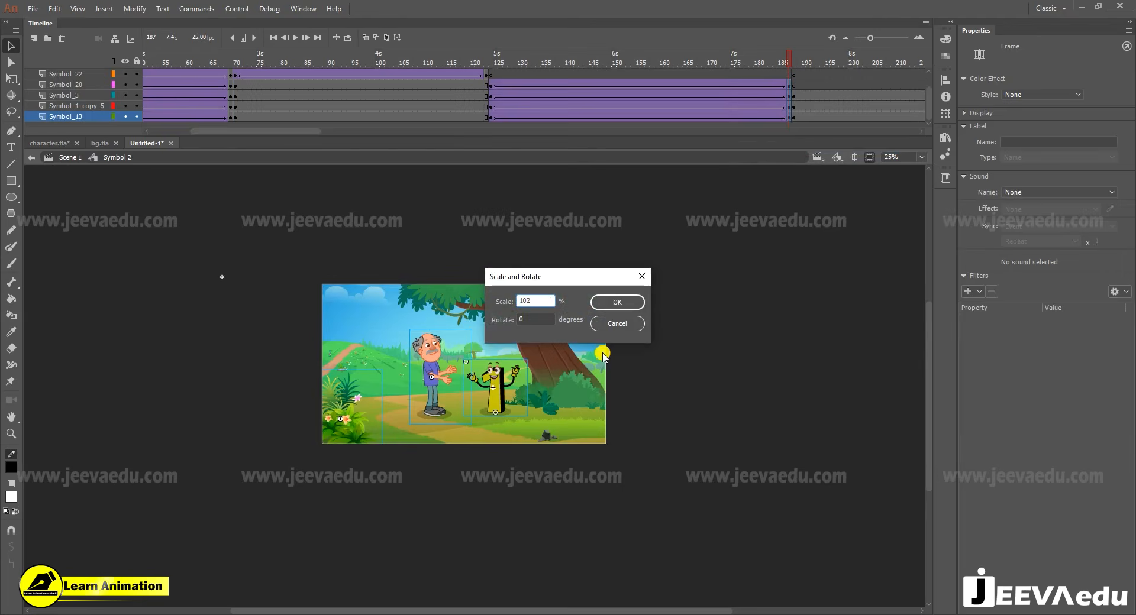
pyautogui.press('Return')
pyautogui.hotkey('ctrl', 'alt', 's')
pyautogui.press('Return')
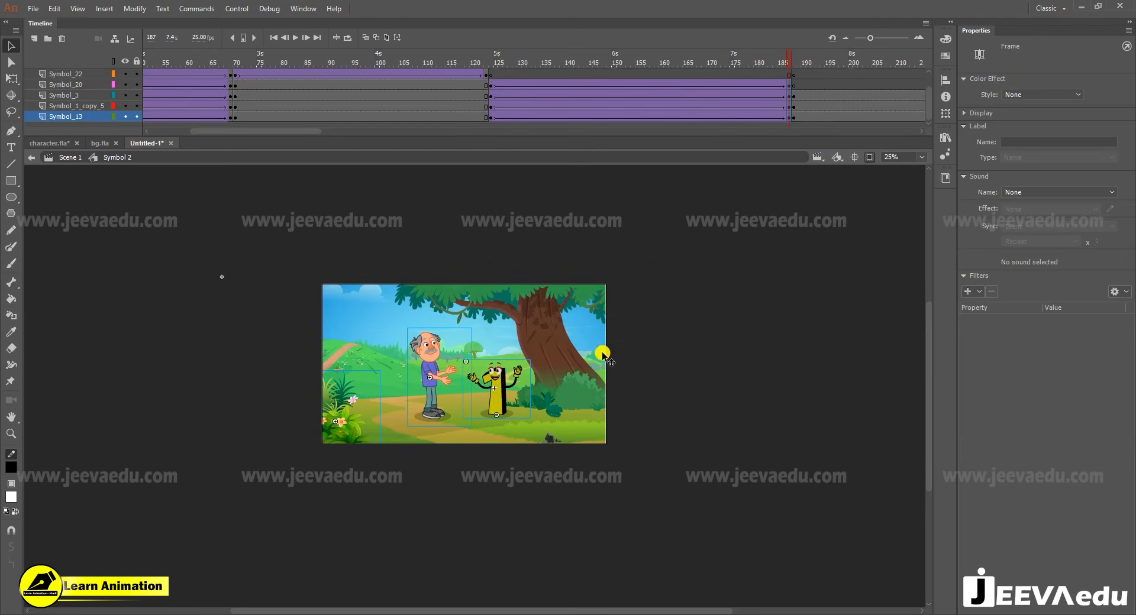
pyautogui.click(788, 61)
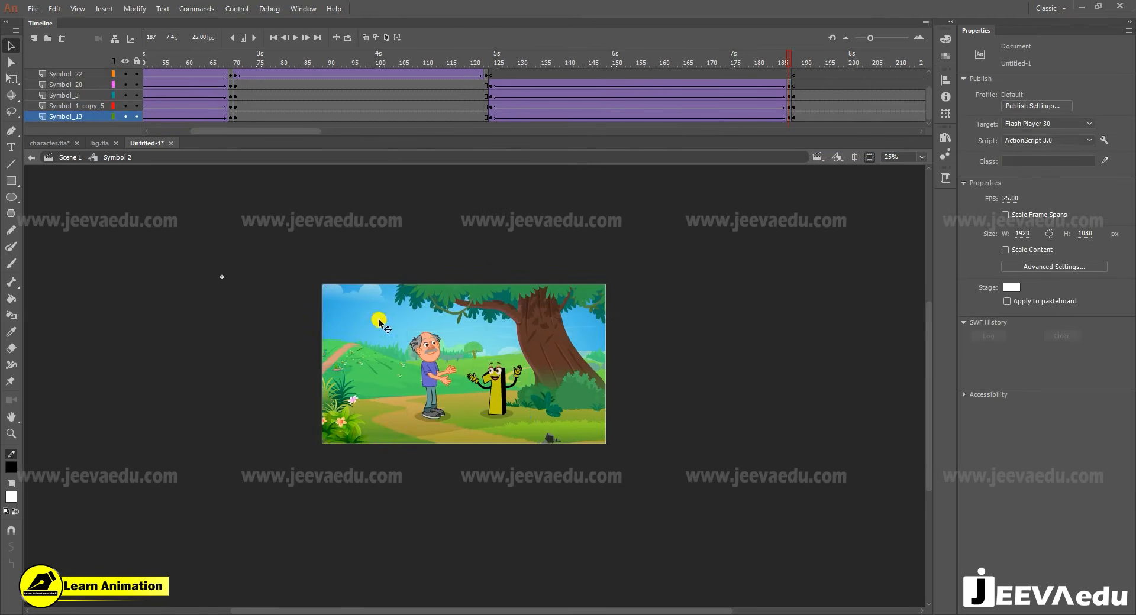
# - Enlarge the flowering plant at frame 187 with further 102% scaling and nudge it outward toward the stage's left edge
pyautogui.click(351, 429)
pyautogui.hotkey('ctrl', 'alt', 's')
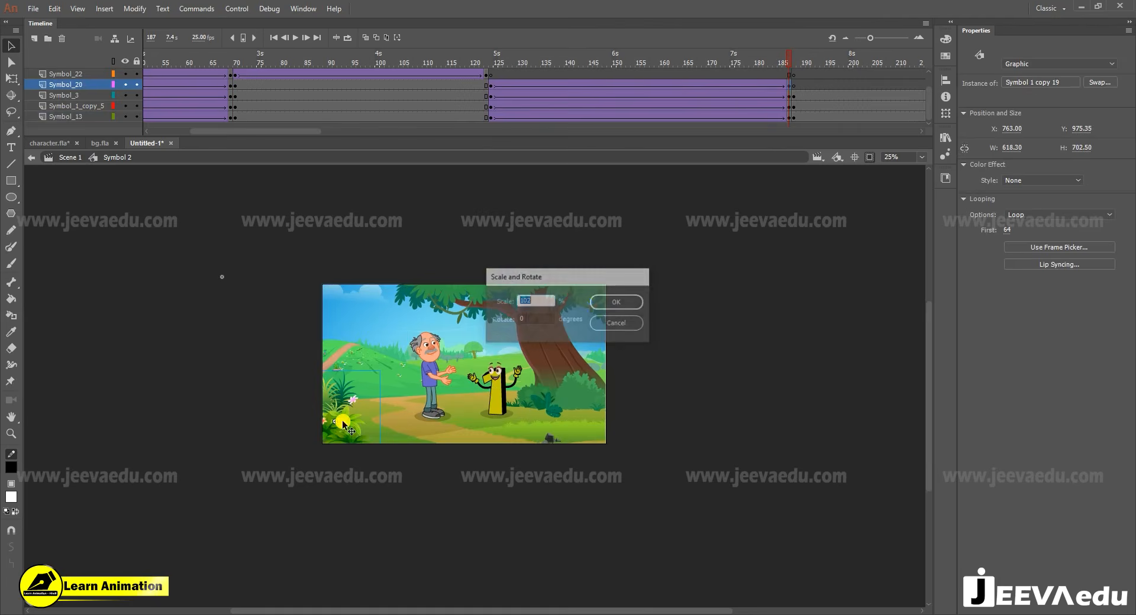
pyautogui.press('Return')
pyautogui.hotkey('shift', 'Left')
pyautogui.hotkey('shift', 'Left')
pyautogui.hotkey('shift', 'Left')
pyautogui.hotkey('shift', 'Left')
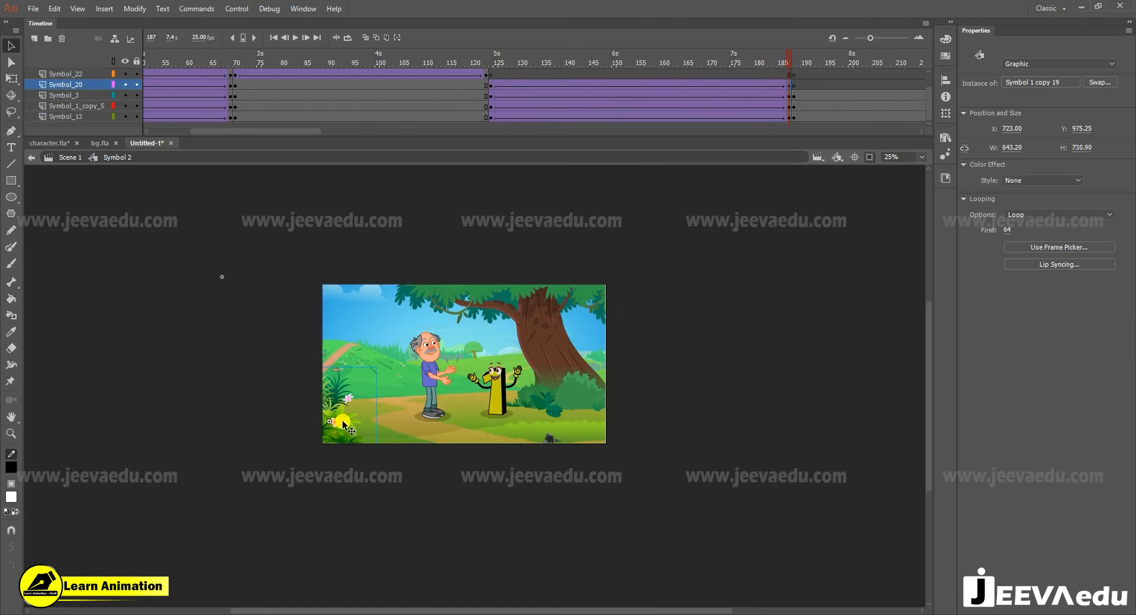
pyautogui.press('Left')
pyautogui.press('Left')
pyautogui.press('Left')
pyautogui.press('Left')
pyautogui.press('Left')
pyautogui.press('Left')
pyautogui.press('Left')
pyautogui.press('Left')
# - Preview the slow zoom of the leaning tree scene from frame 124 with the soundtrack
pyautogui.moveTo(737, 65); pyautogui.dragTo(500, 65)
pyautogui.click(298, 467)
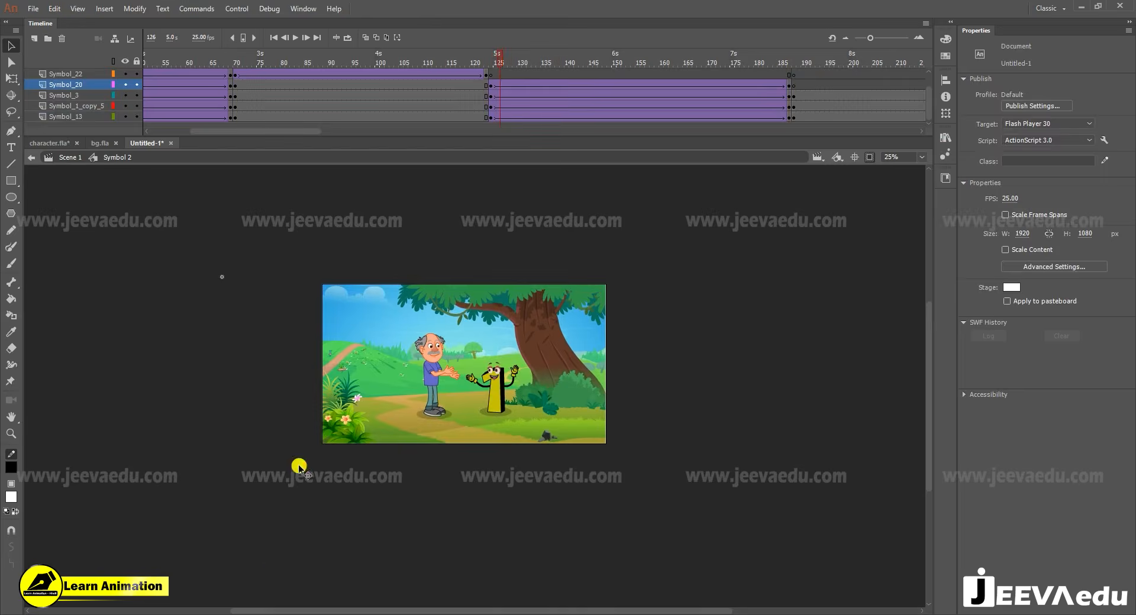
pyautogui.press('z')
pyautogui.click(441, 394)
pyautogui.moveTo(482, 448); pyautogui.dragTo(449, 509)
pyautogui.moveTo(501, 63); pyautogui.dragTo(639, 78)
pyautogui.moveTo(539, 64); pyautogui.dragTo(499, 65)
pyautogui.scroll(2, 498, 64)
pyautogui.press('Return')
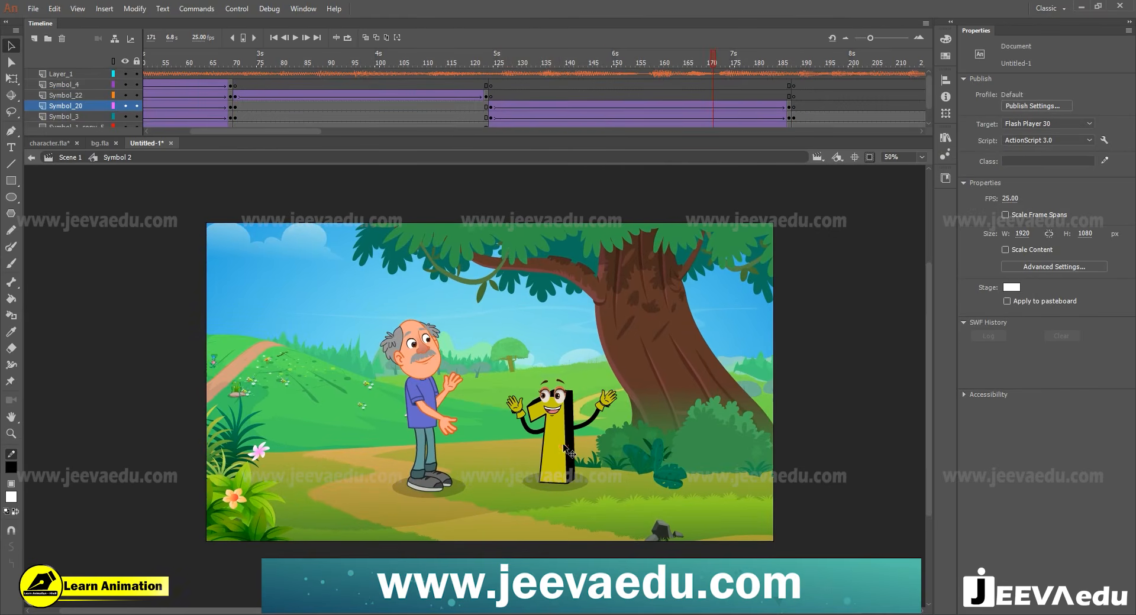
pyautogui.click(582, 422)
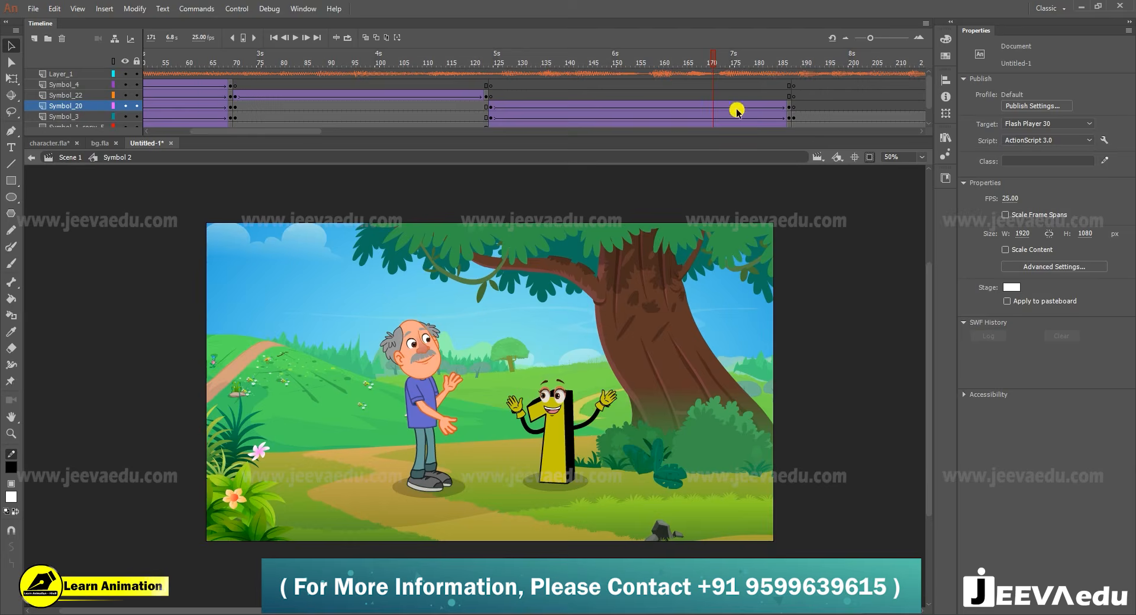
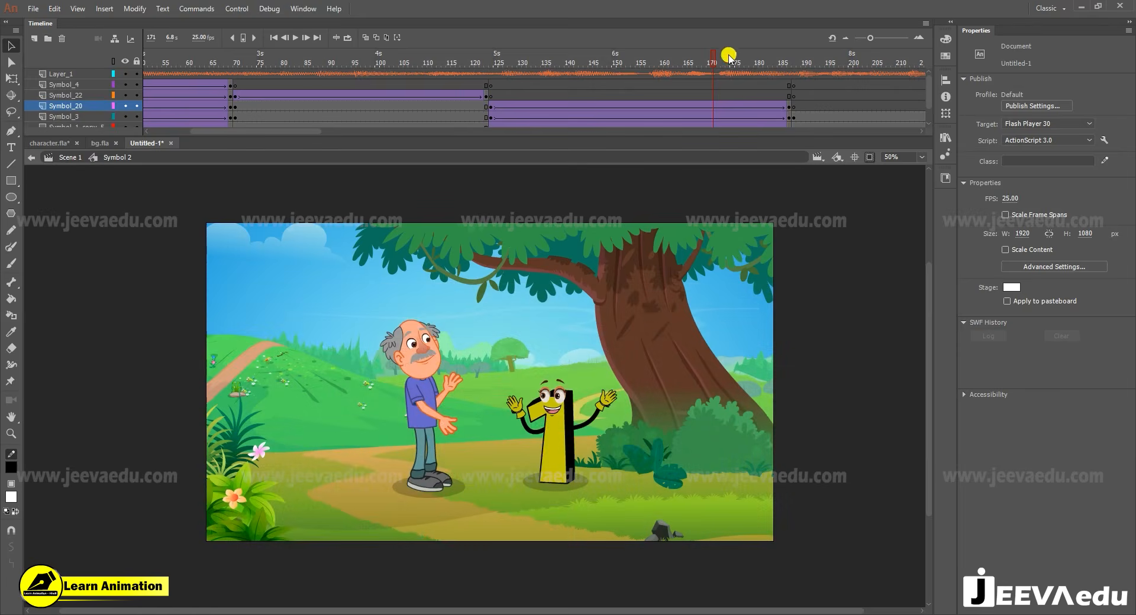
# - Preview the girl-and-dog close-up from frame 188 with the soundtrack
pyautogui.moveTo(714, 64); pyautogui.dragTo(795, 104)
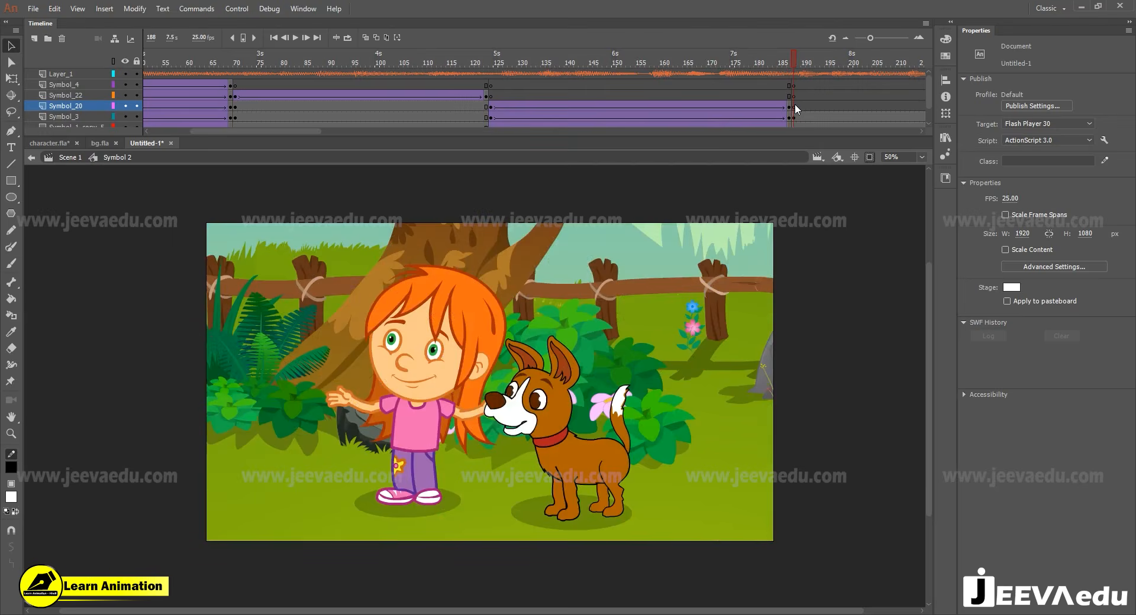
pyautogui.keyDown('ctrl'); pyautogui.keyDown('alt'); pyautogui.click(531, 389); pyautogui.keyUp('alt'); pyautogui.keyUp('ctrl')
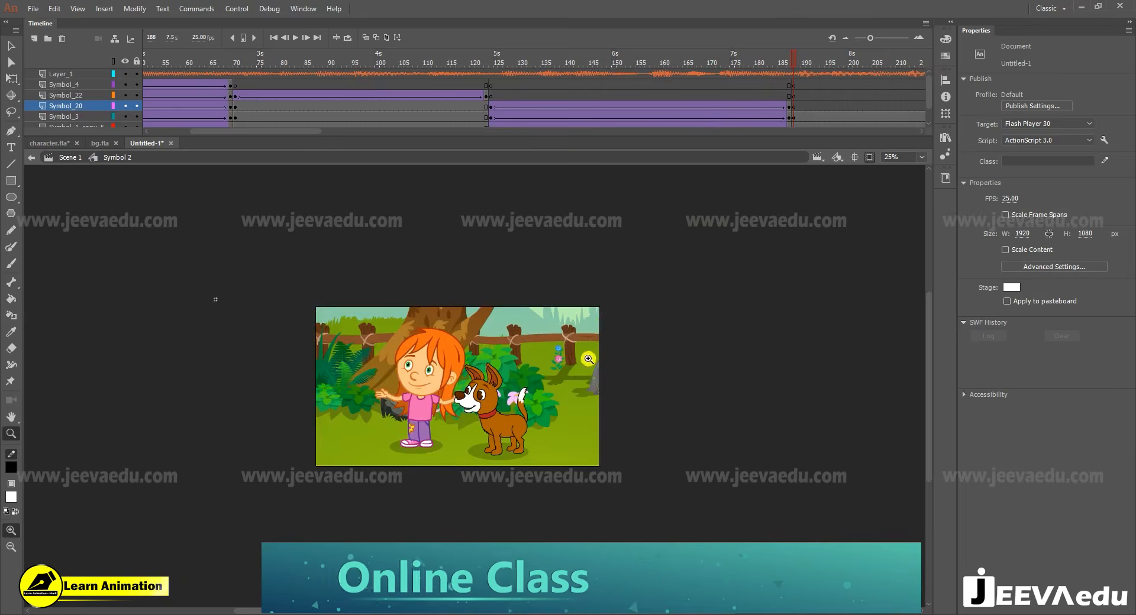
pyautogui.click(49, 144)
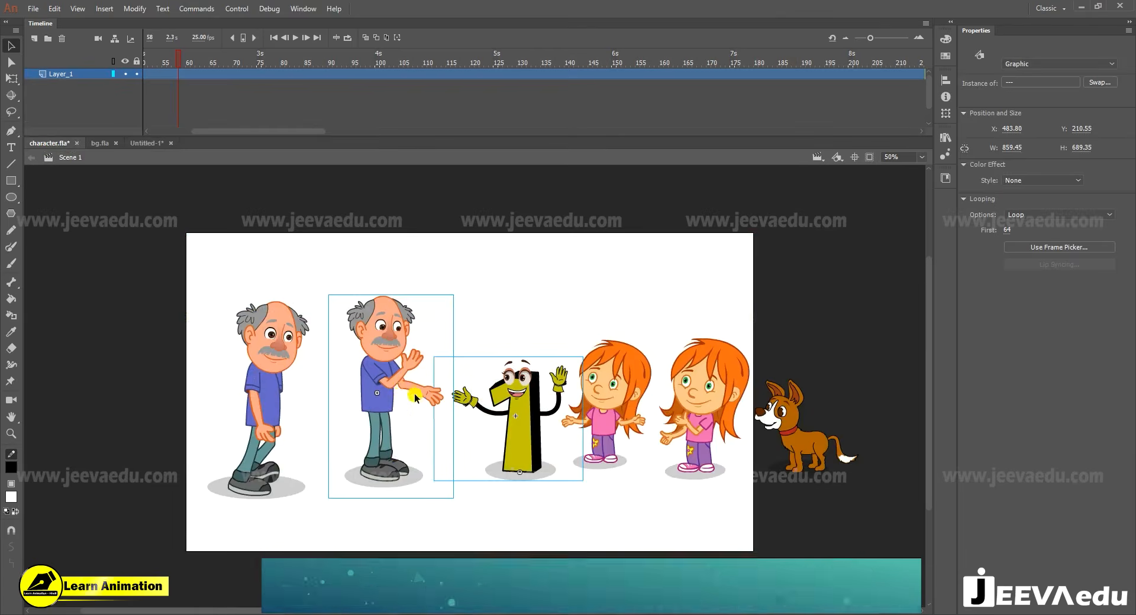
pyautogui.click(146, 144)
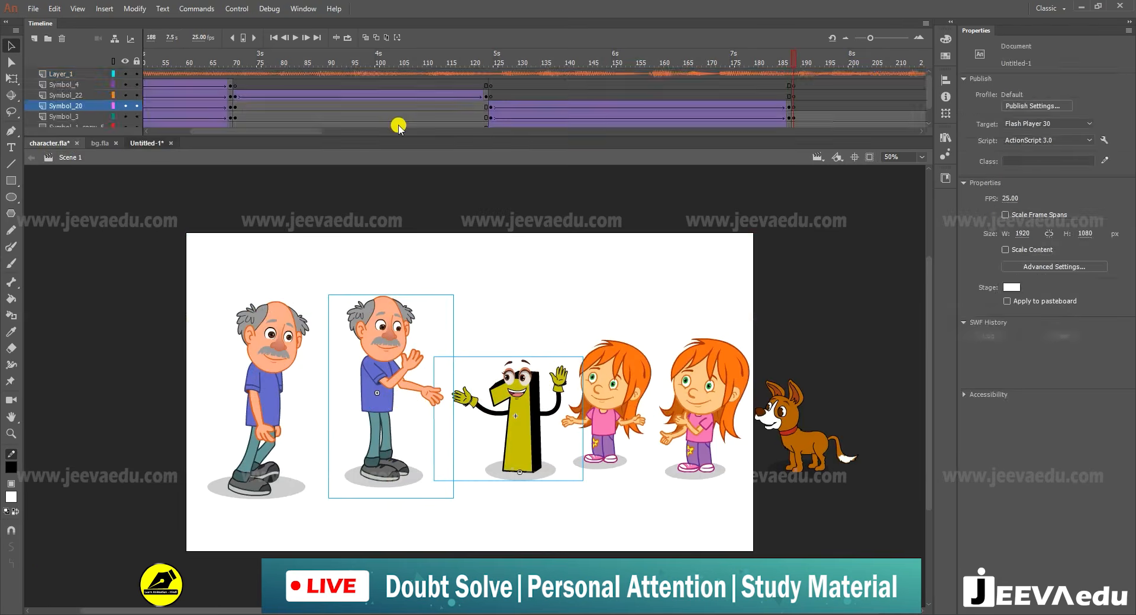
pyautogui.press('Return')
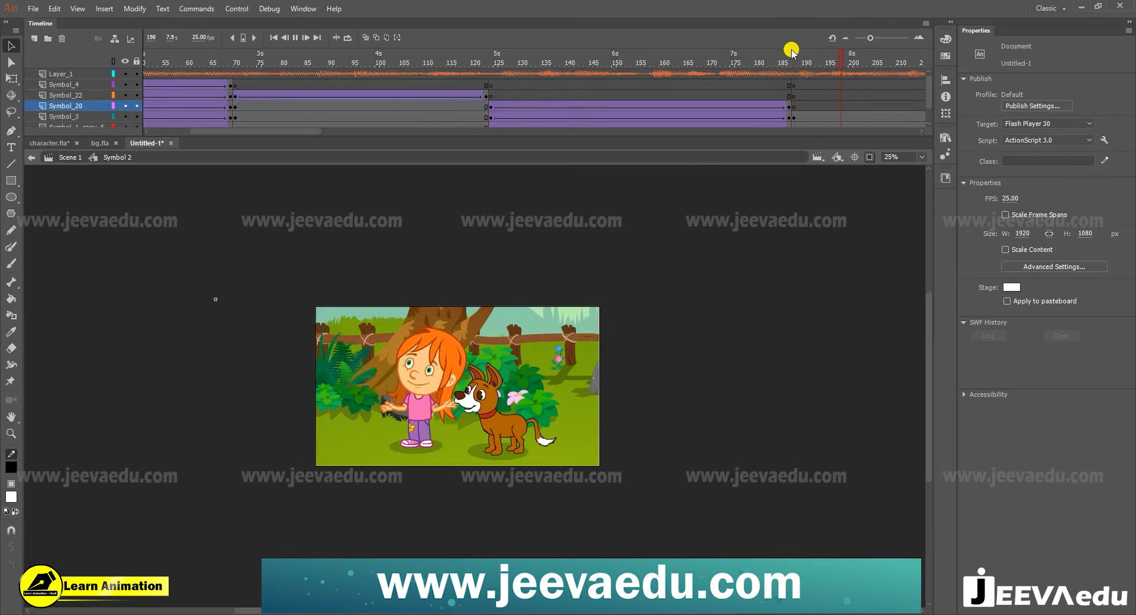
pyautogui.press('Return')
# - Replace the close-up at frame 188 with a copy of the wide tree scene's layers from frame 123
pyautogui.moveTo(158, 72); pyautogui.dragTo(241, 84)
pyautogui.moveTo(306, 132); pyautogui.dragTo(235, 141)
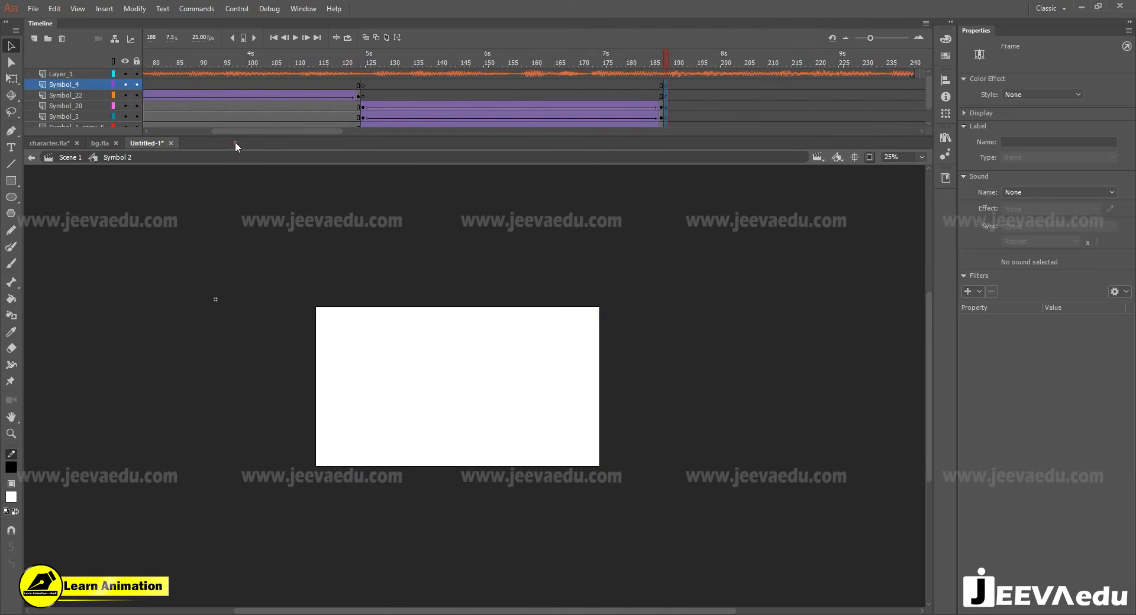
pyautogui.click(358, 106)
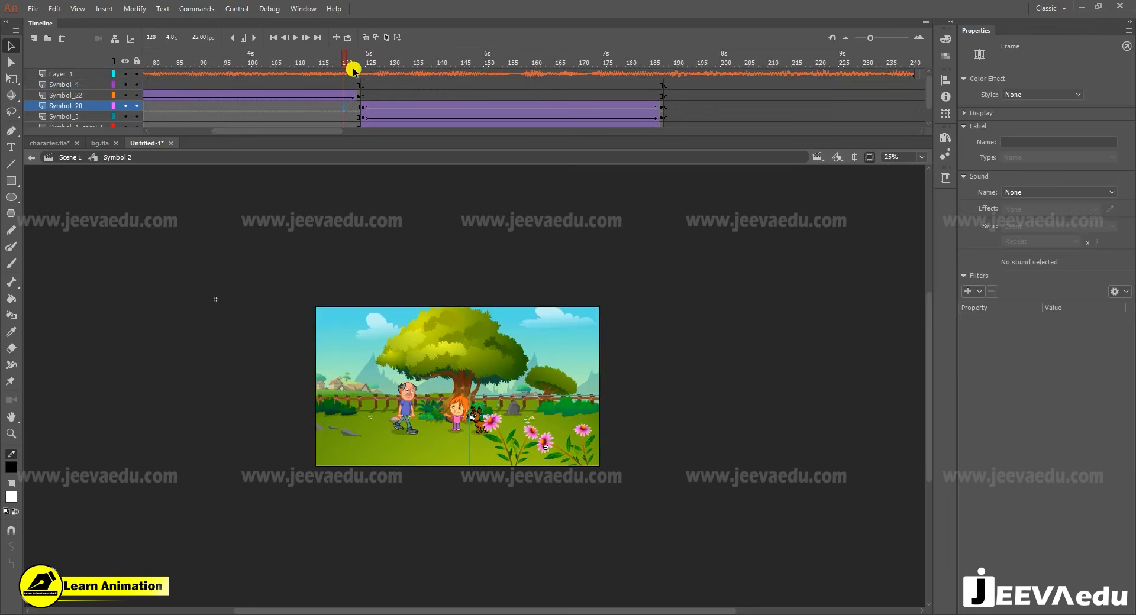
pyautogui.scroll(-2, 358, 130)
pyautogui.click(358, 116)
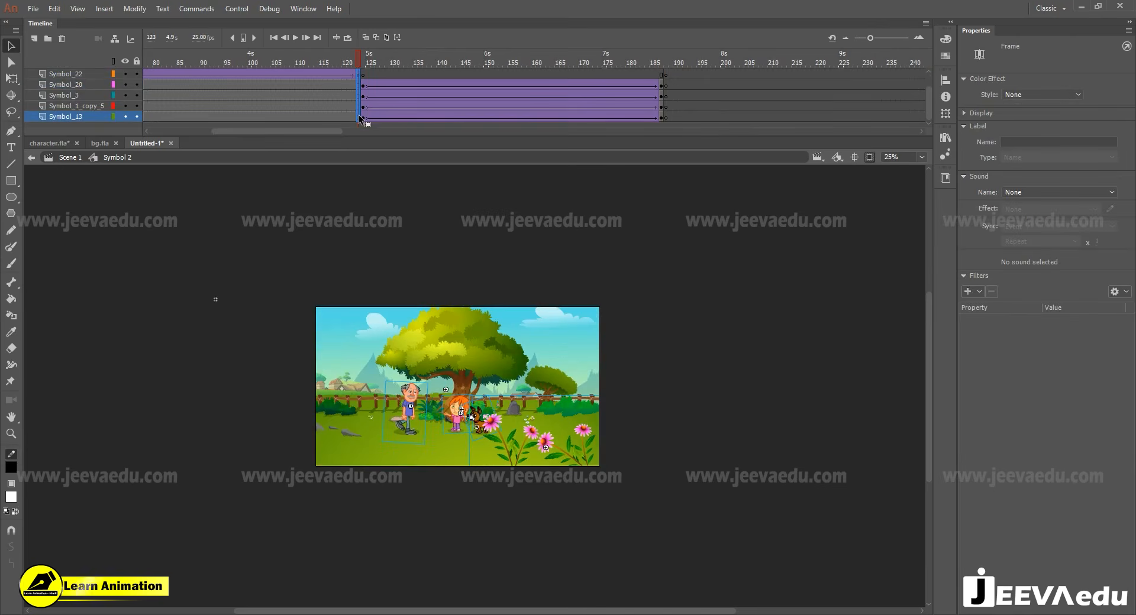
pyautogui.click(665, 117)
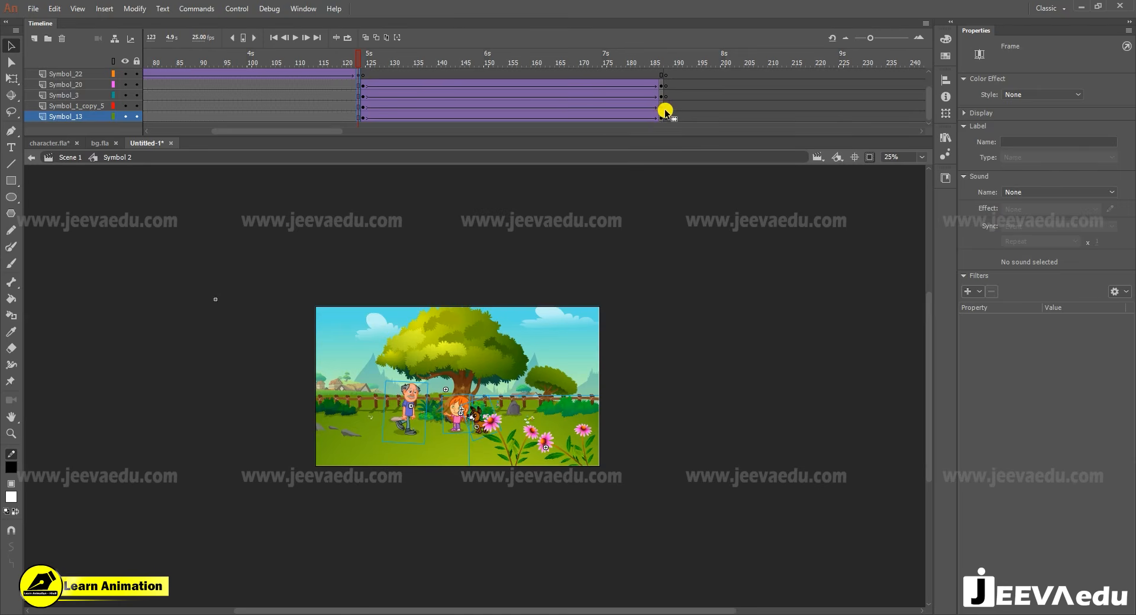
pyautogui.click(666, 111)
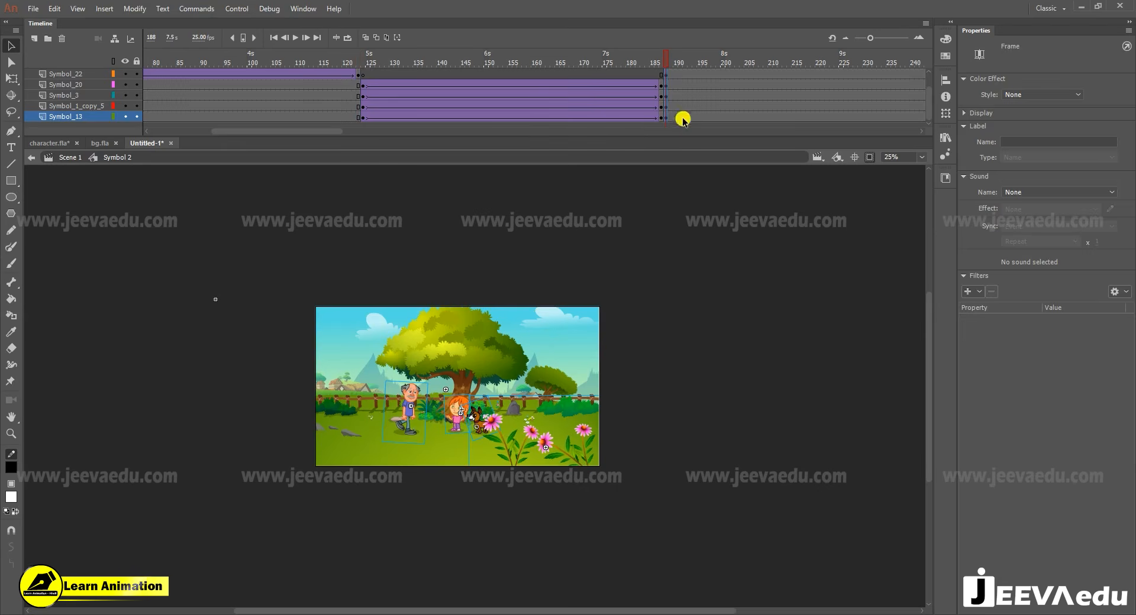
# - Delete the walking man from the copied tree scene that starts at frame 188
pyautogui.click(517, 332)
pyautogui.scroll(2, 656, 77)
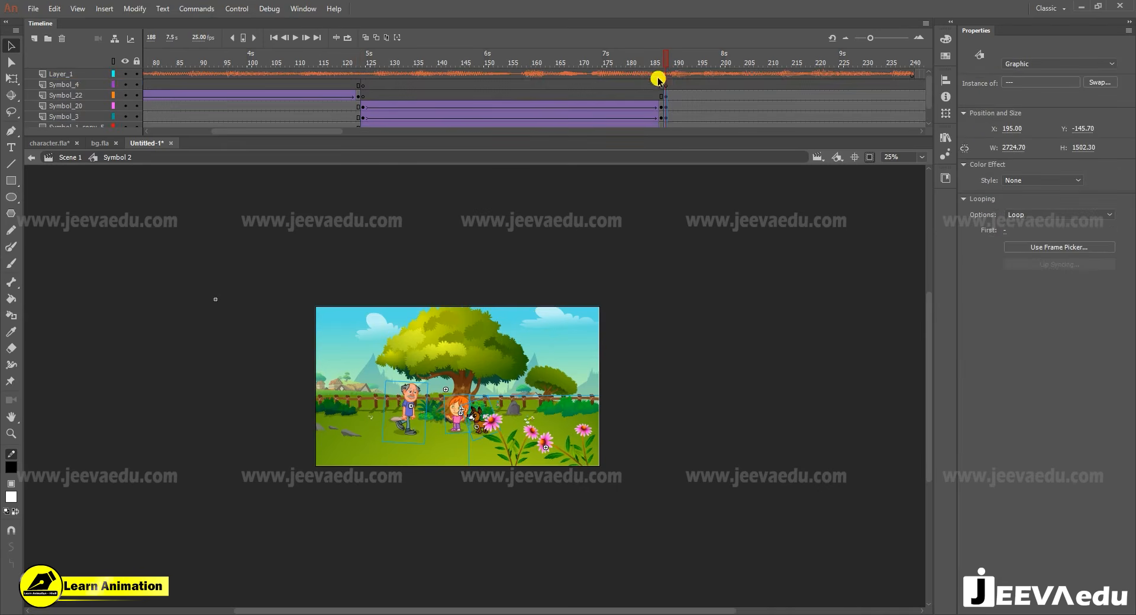
pyautogui.click(671, 87)
pyautogui.click(459, 408)
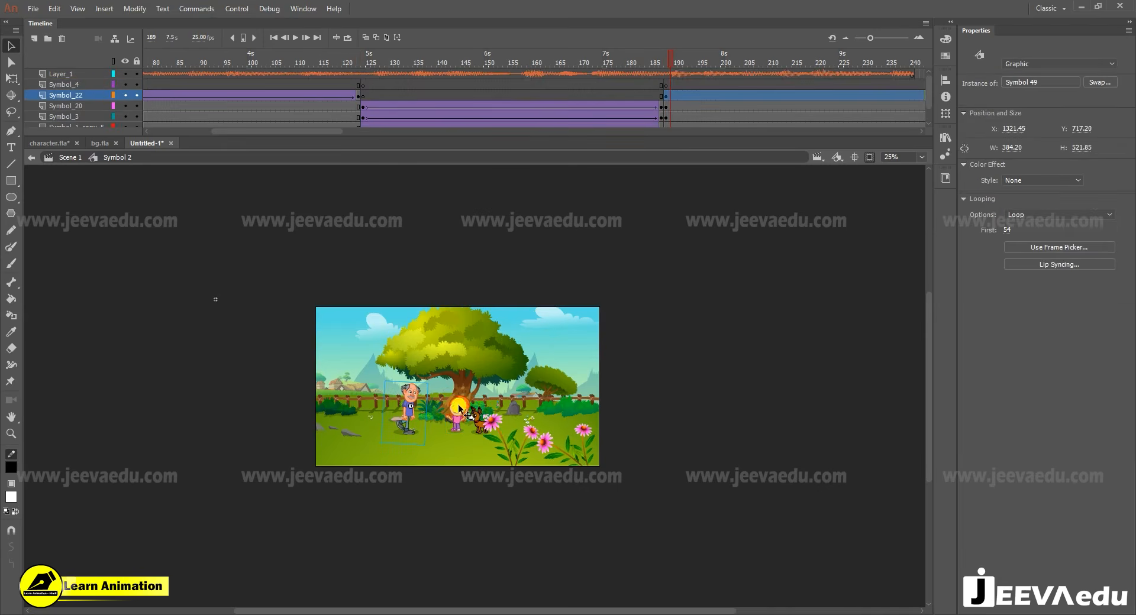
pyautogui.press('Delete')
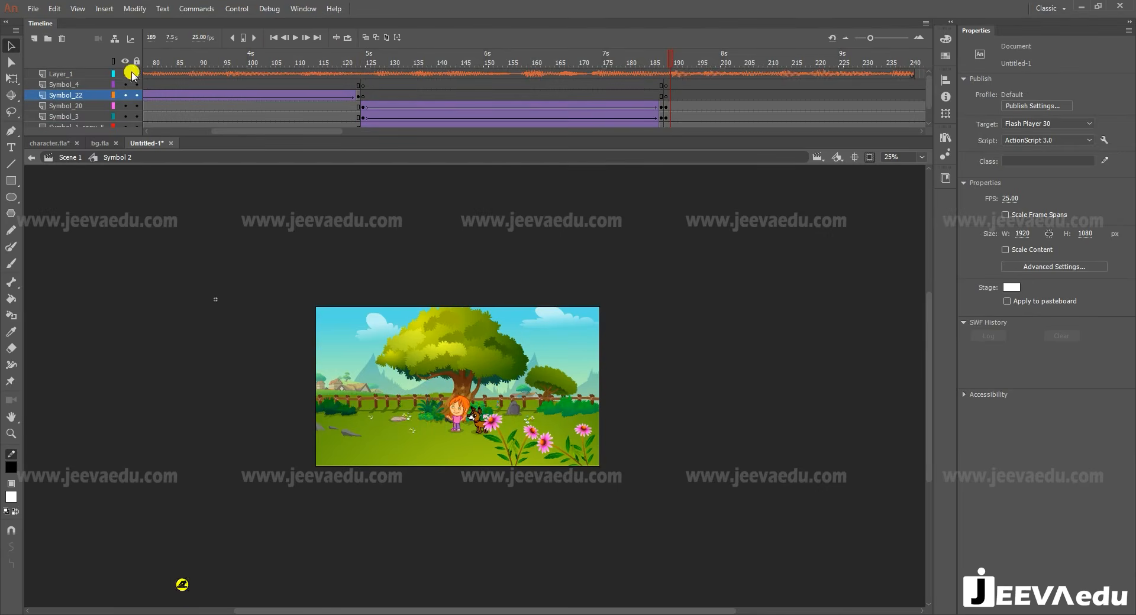
# - Copy the gesturing man from character.fla and paste him at frame 188 on the Symbol_22 layer of Untitled-1
pyautogui.click(48, 143)
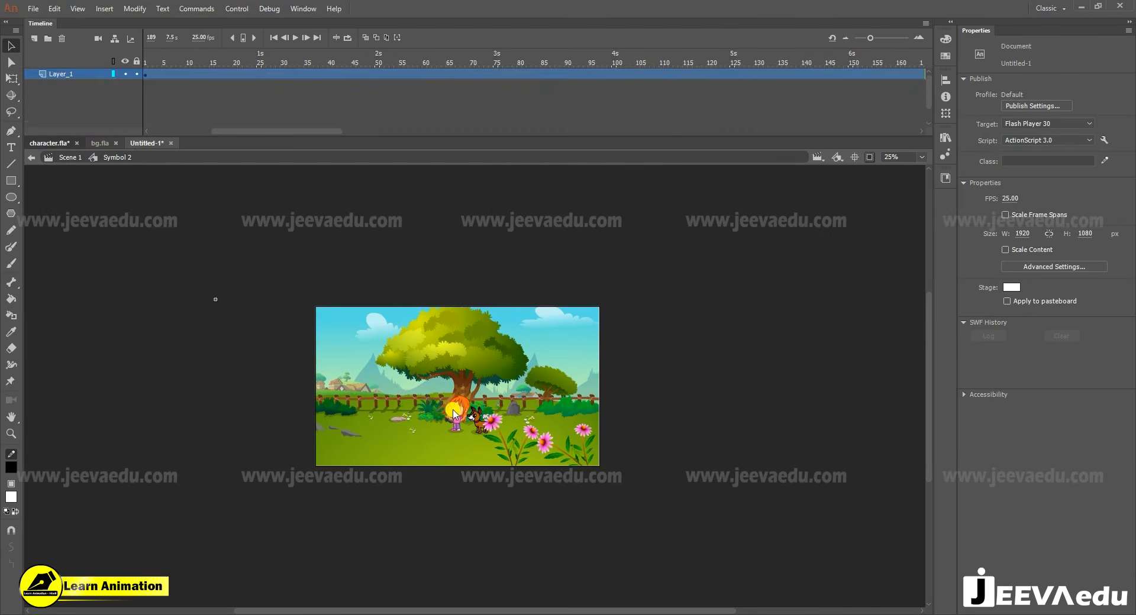
pyautogui.click(385, 326)
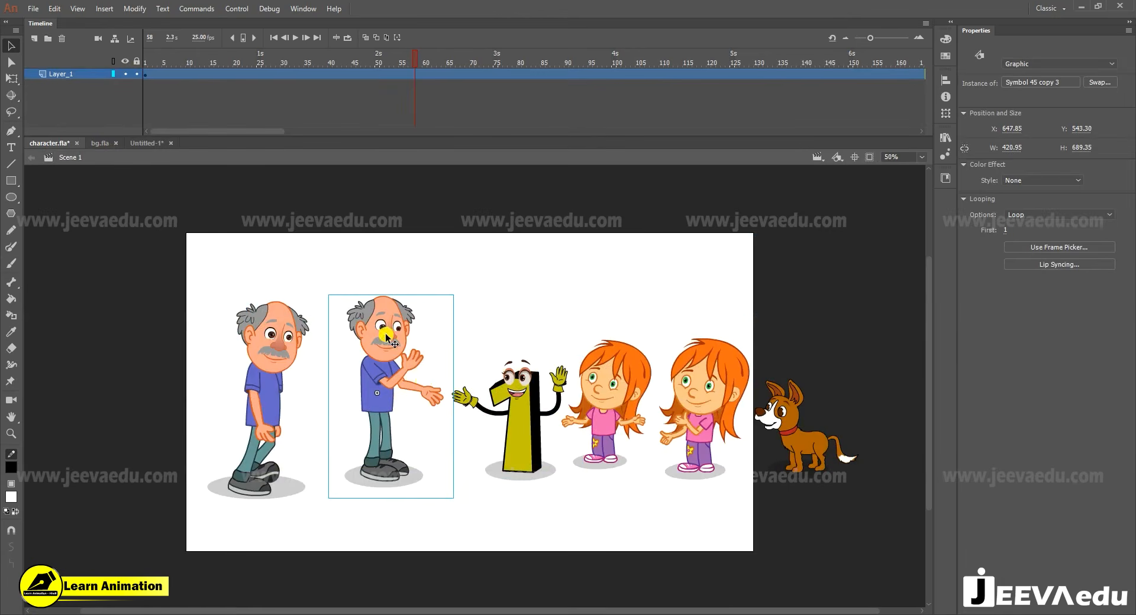
pyautogui.click(145, 143)
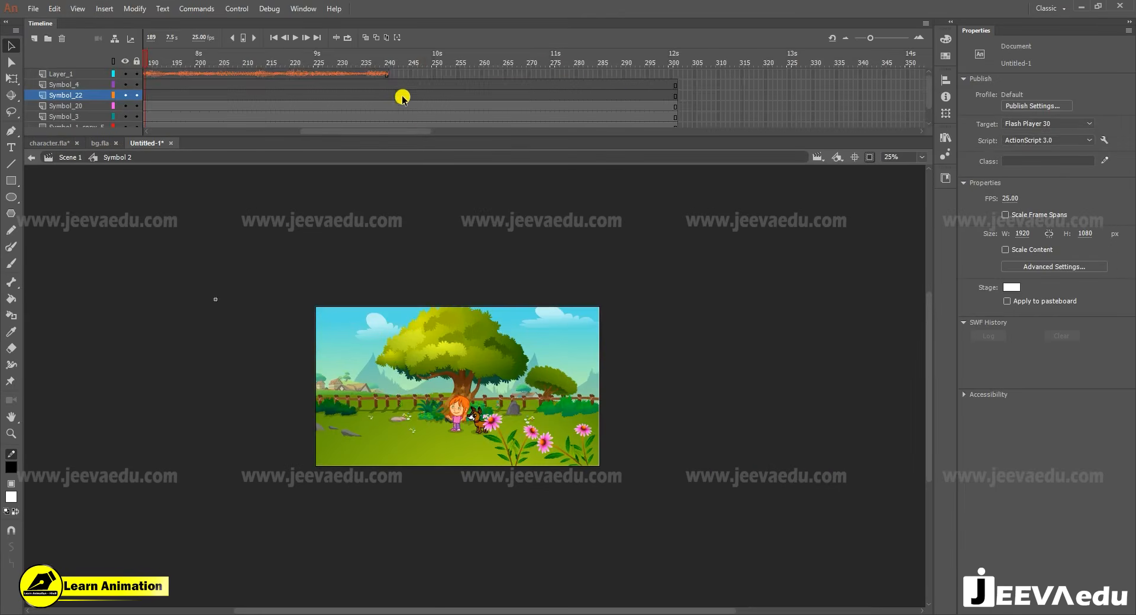
pyautogui.moveTo(400, 127); pyautogui.dragTo(356, 133)
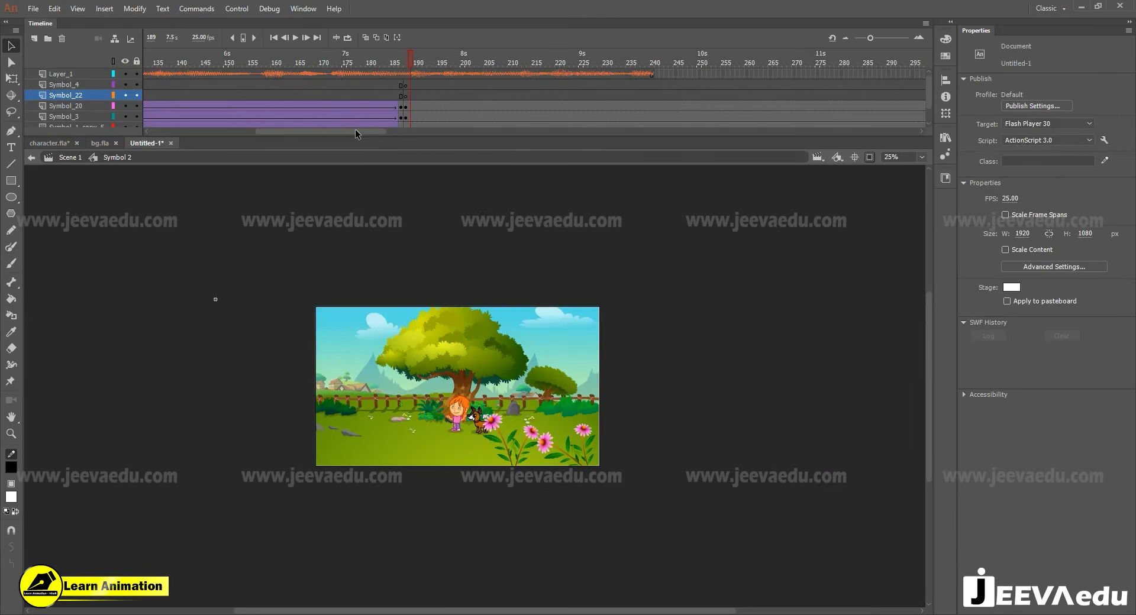
pyautogui.click(404, 97)
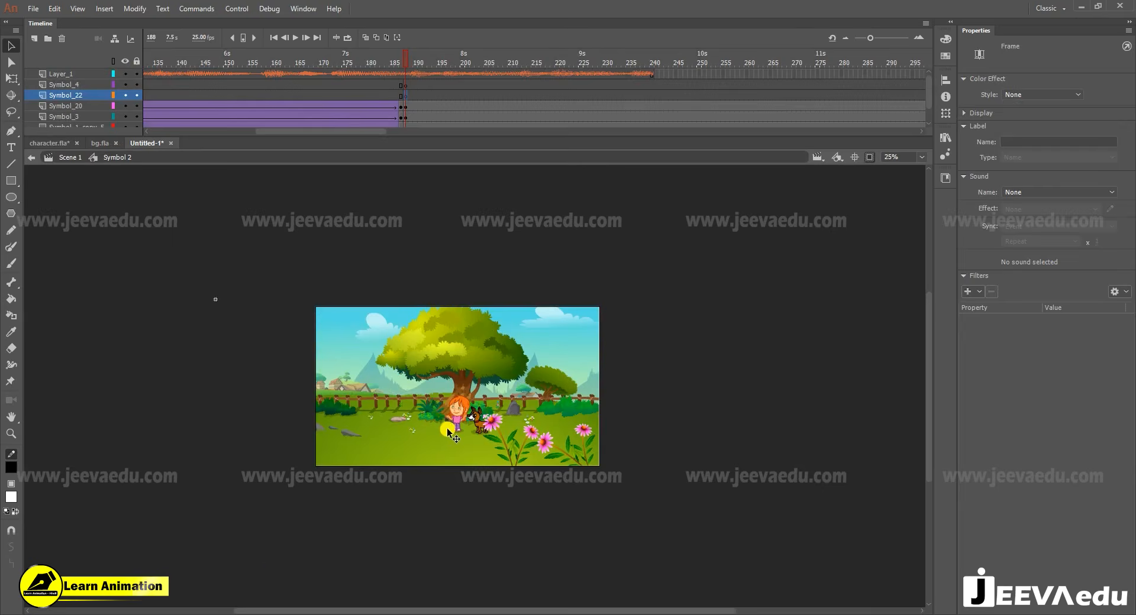
pyautogui.hotkey('ctrl', 'shift', 'v')
# - Place the gesturing man beside the girl, opposite the dog, and size him to about 252.5 by 349.5 px
pyautogui.hotkey('ctrl', '=')
pyautogui.moveTo(487, 368); pyautogui.dragTo(382, 391)
pyautogui.moveTo(451, 299); pyautogui.dragTo(418, 384)
pyautogui.press('q')
pyautogui.press('v')
pyautogui.hotkey('ctrl', '1')
pyautogui.hotkey('ctrl', 'alt', 's')
pyautogui.write('1')
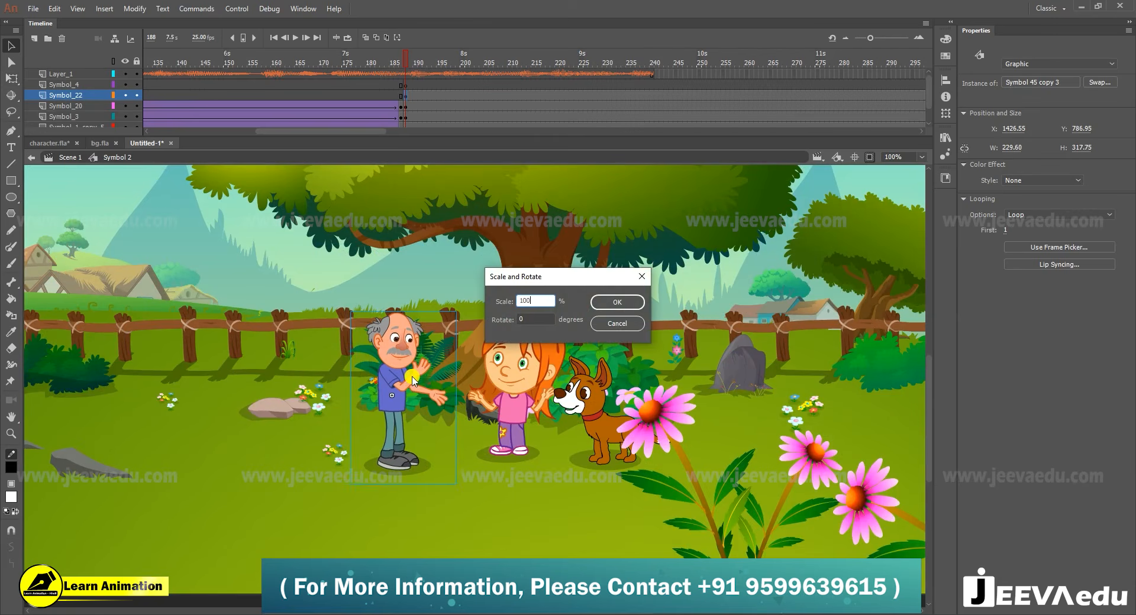
pyautogui.write('005')
pyautogui.press('BackSpace')
pyautogui.press('BackSpace')
pyautogui.press('BackSpace')
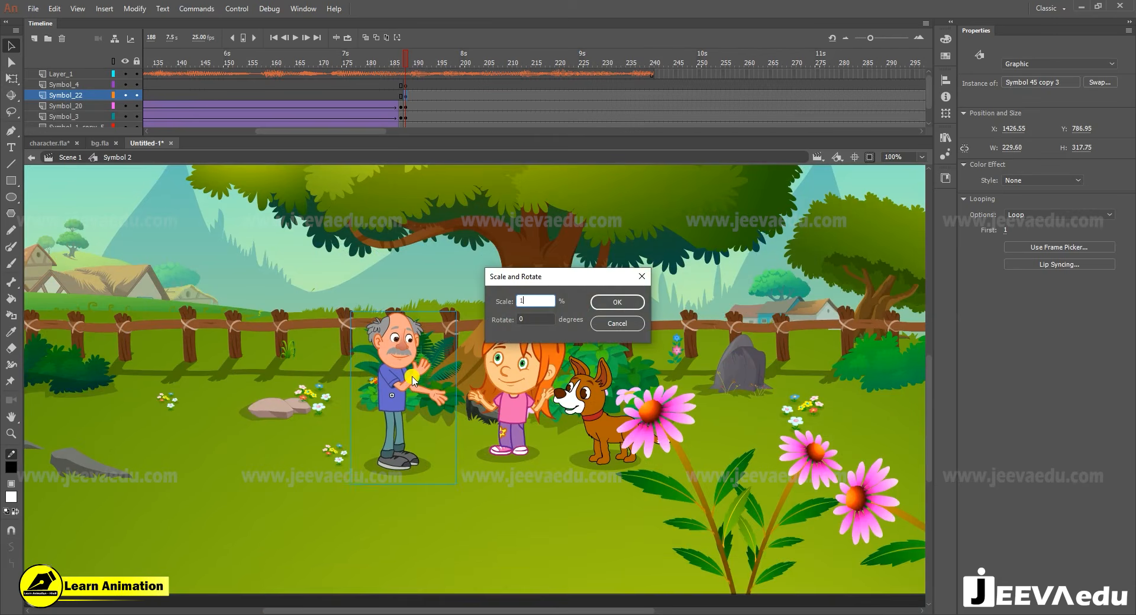
pyautogui.press('Return')
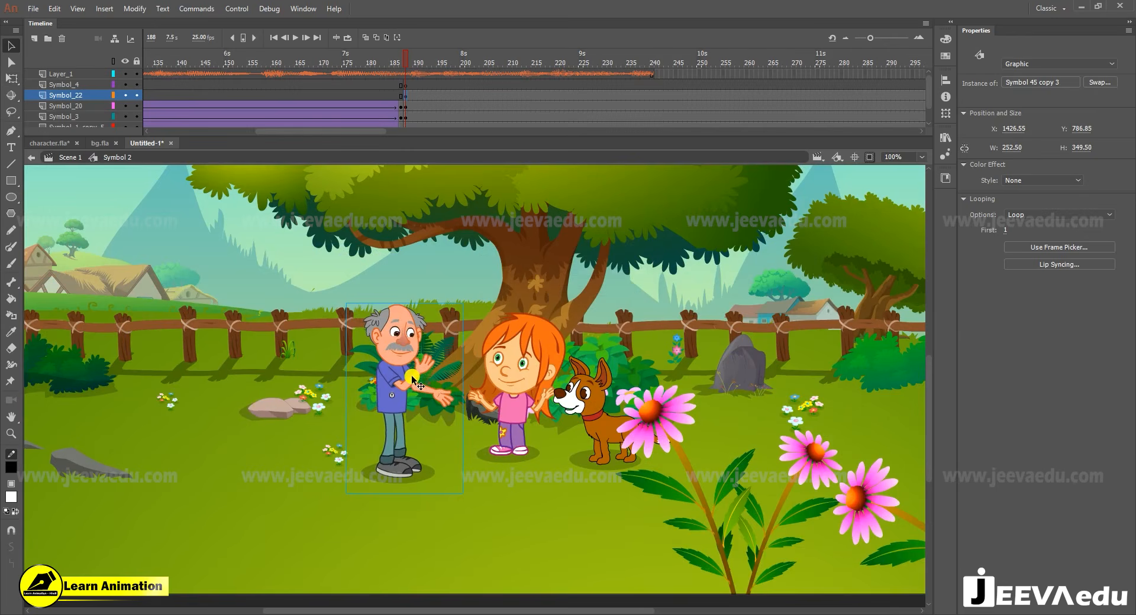
# - Enlarge the gesturing man to about 305.5 by 422.9 px and shift him slightly up and away from the girl
pyautogui.moveTo(406, 382); pyautogui.dragTo(384, 371)
pyautogui.hotkey('ctrl', 'alt', 's')
pyautogui.press('Return')
pyautogui.press('z')
pyautogui.keyDown('alt'); pyautogui.click(405, 369); pyautogui.keyUp('alt')
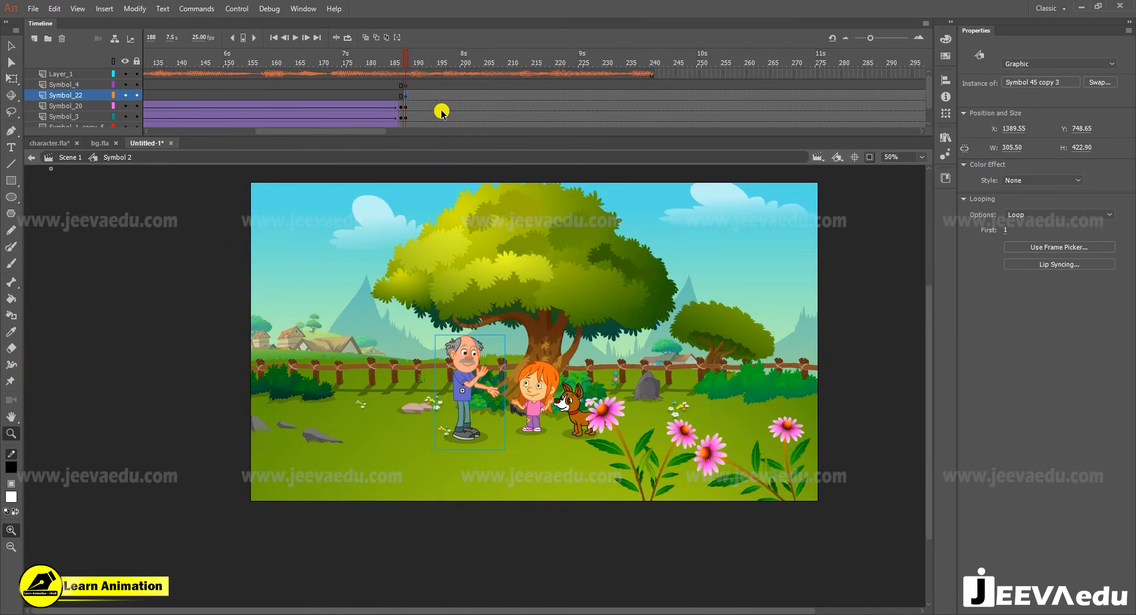
# - Nudge the girl and dog slightly down and move the flowering plant to the right, clear of the dog
pyautogui.press('v')
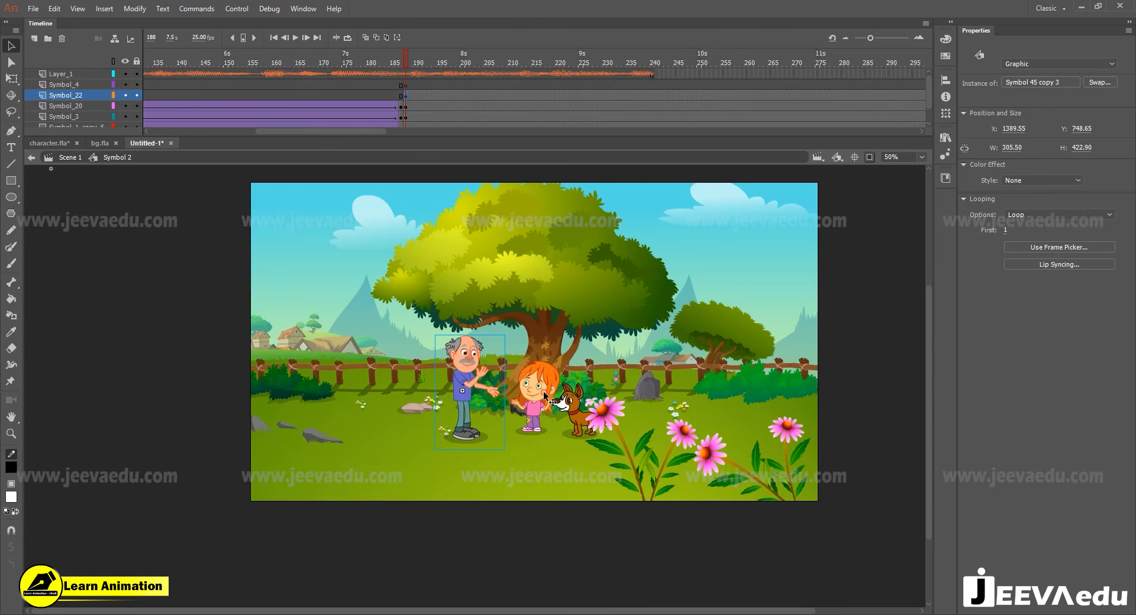
pyautogui.click(539, 395)
pyautogui.keyDown('shift'); pyautogui.click(571, 407); pyautogui.keyUp('shift')
pyautogui.hotkey('shift', 'Down')
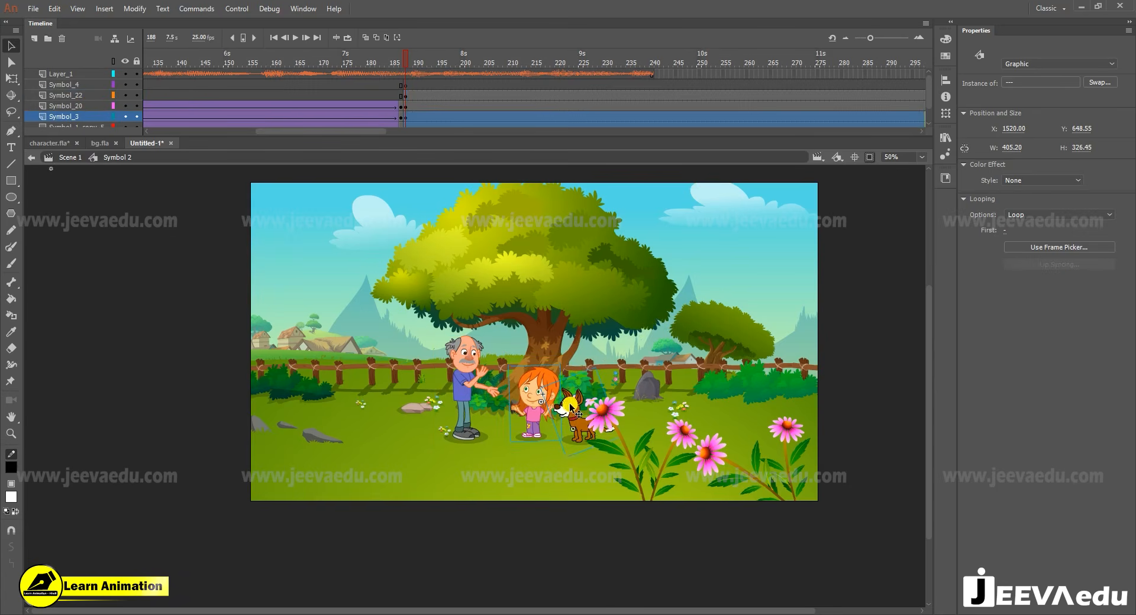
pyautogui.press('Down')
pyautogui.press('Down')
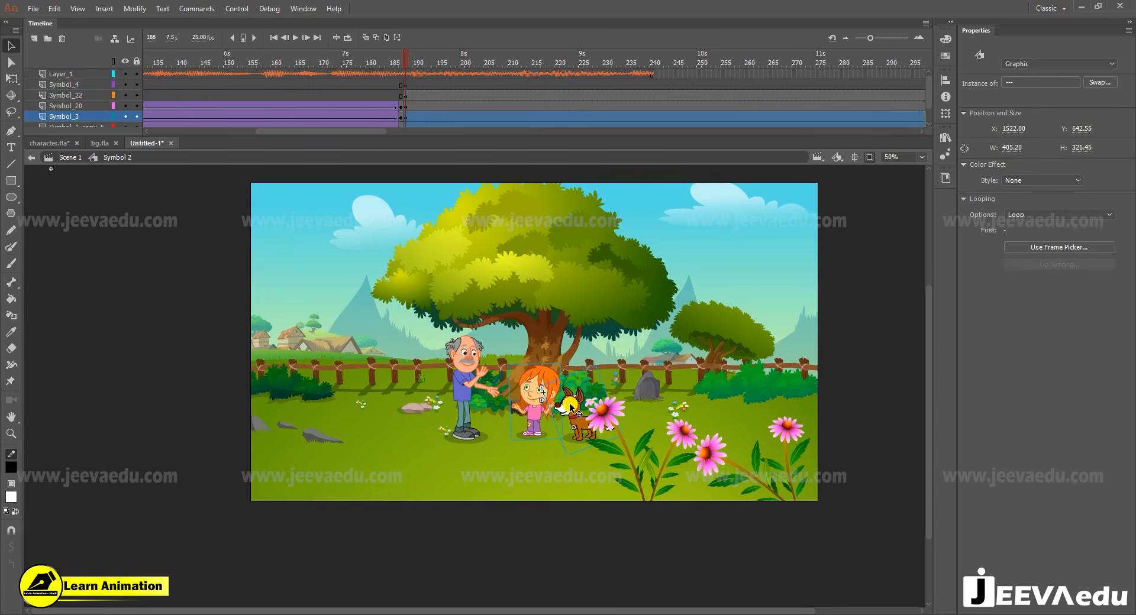
pyautogui.click(612, 428)
pyautogui.moveTo(613, 427); pyautogui.dragTo(642, 423)
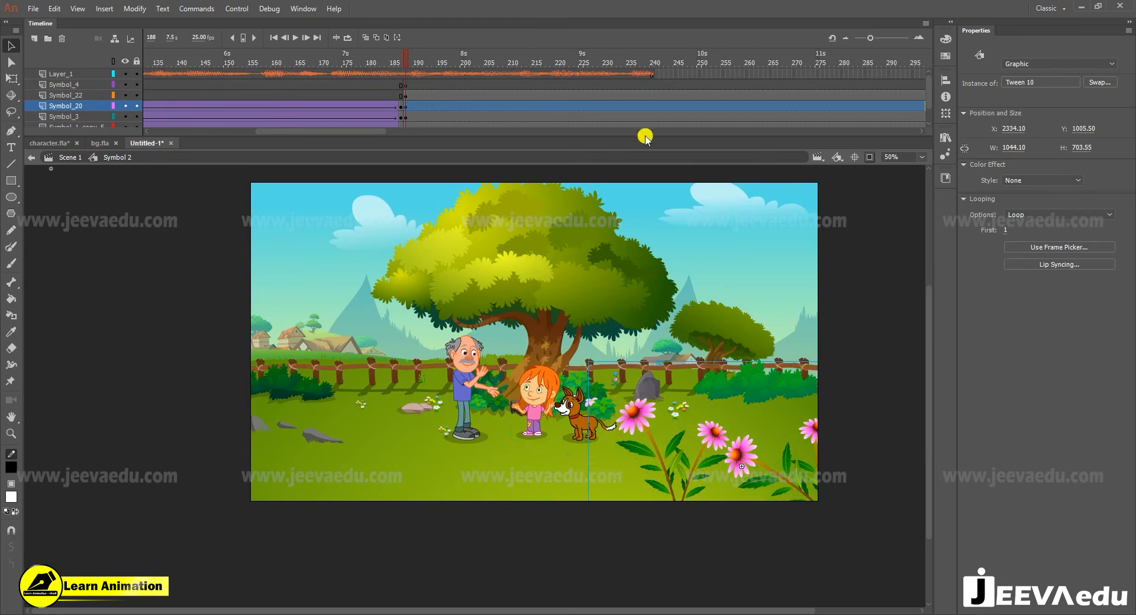
# - Hide every layer except Symbol_1_copy_5, which holds the girl at frame 188
pyautogui.click(534, 401)
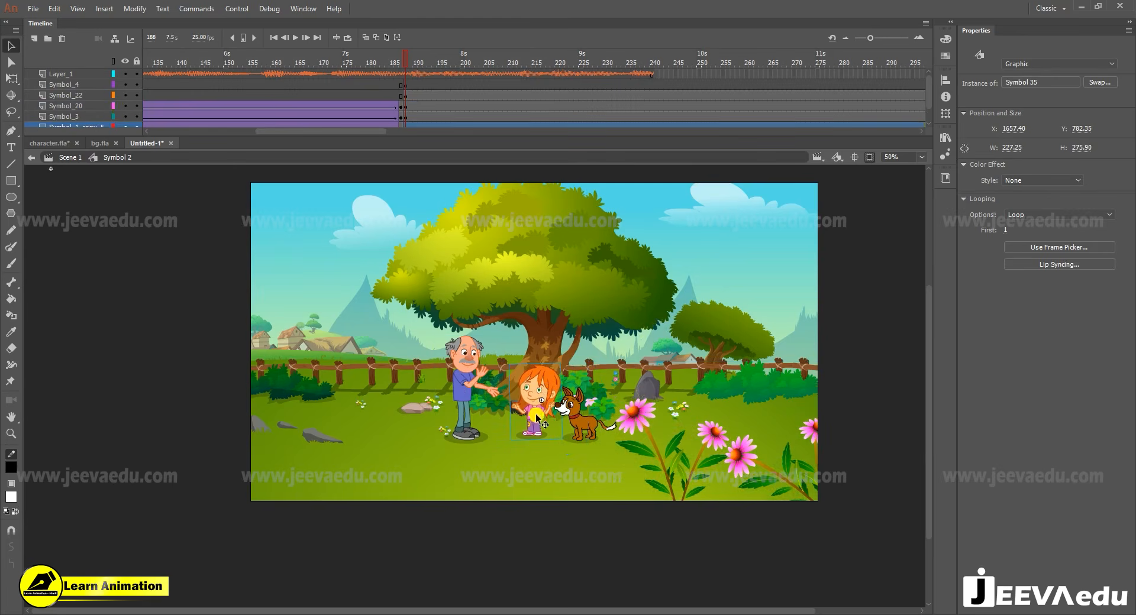
pyautogui.scroll(-2, 117, 106)
pyautogui.keyDown('alt'); pyautogui.click(124, 109); pyautogui.keyUp('alt')
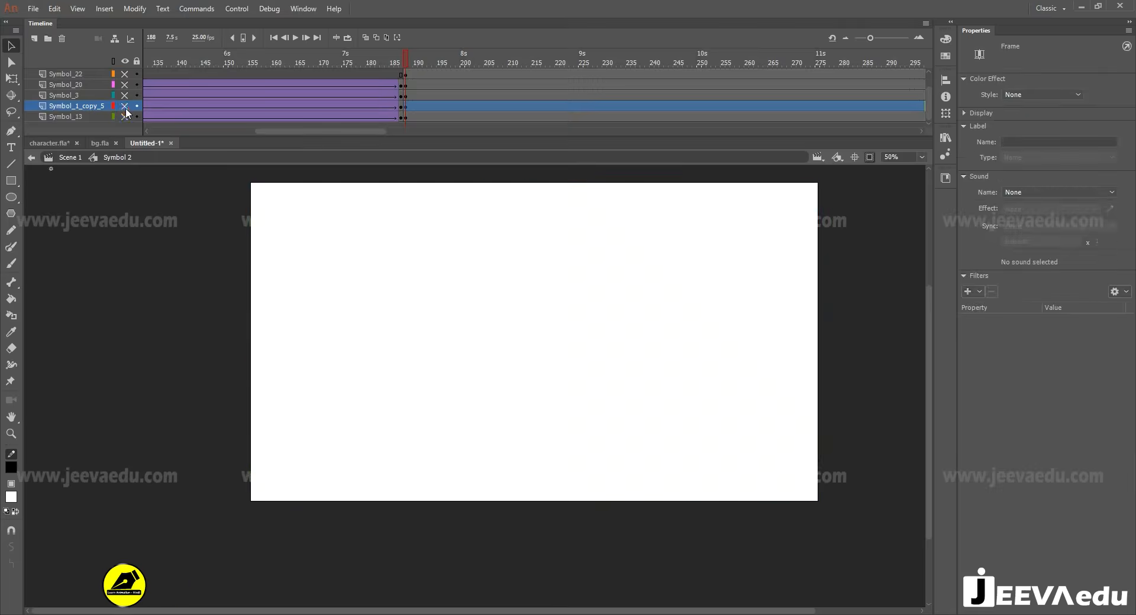
# - Preview the talking girl's animation in character.fla, return to Scene 1 and copy the talking girl, Symbol 35 copy 2
pyautogui.click(47, 144)
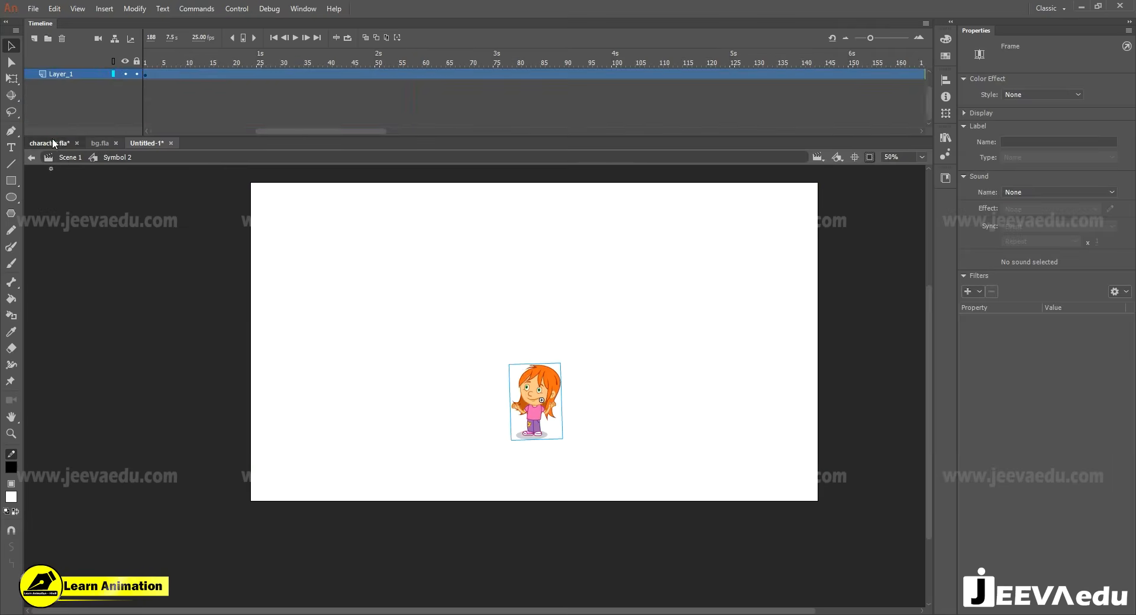
pyautogui.click(702, 421)
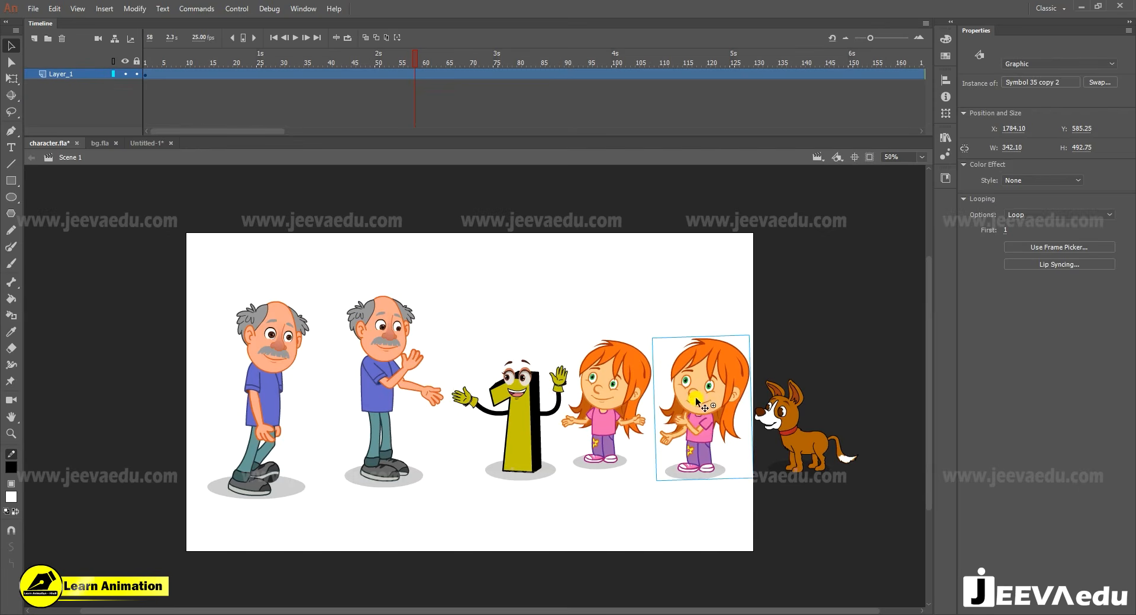
pyautogui.doubleClick(696, 401)
pyautogui.press('Return')
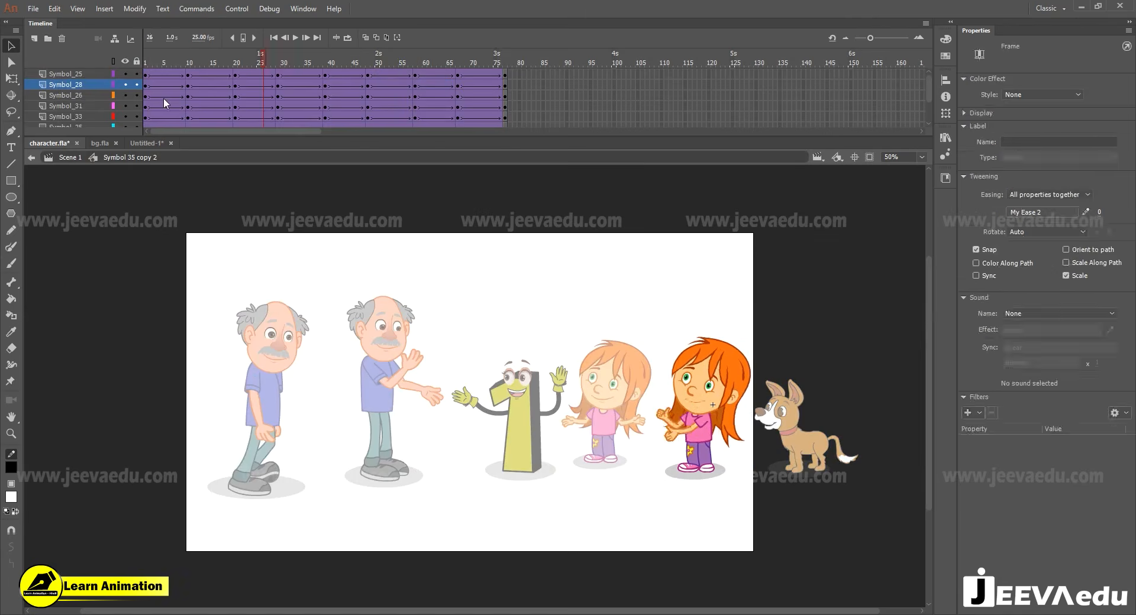
pyautogui.press('Return')
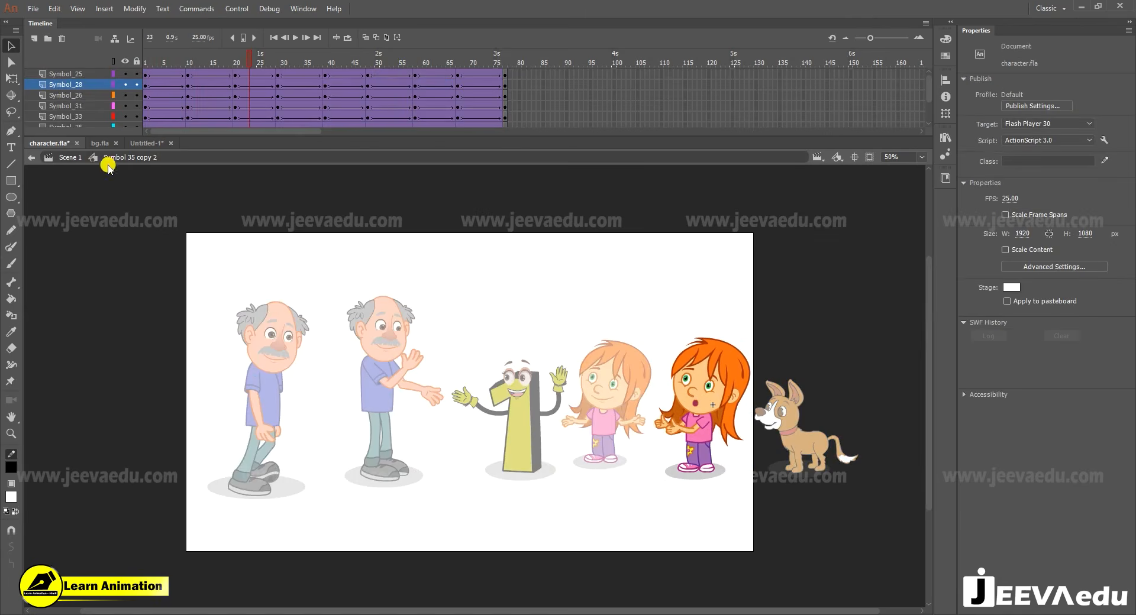
pyautogui.click(70, 158)
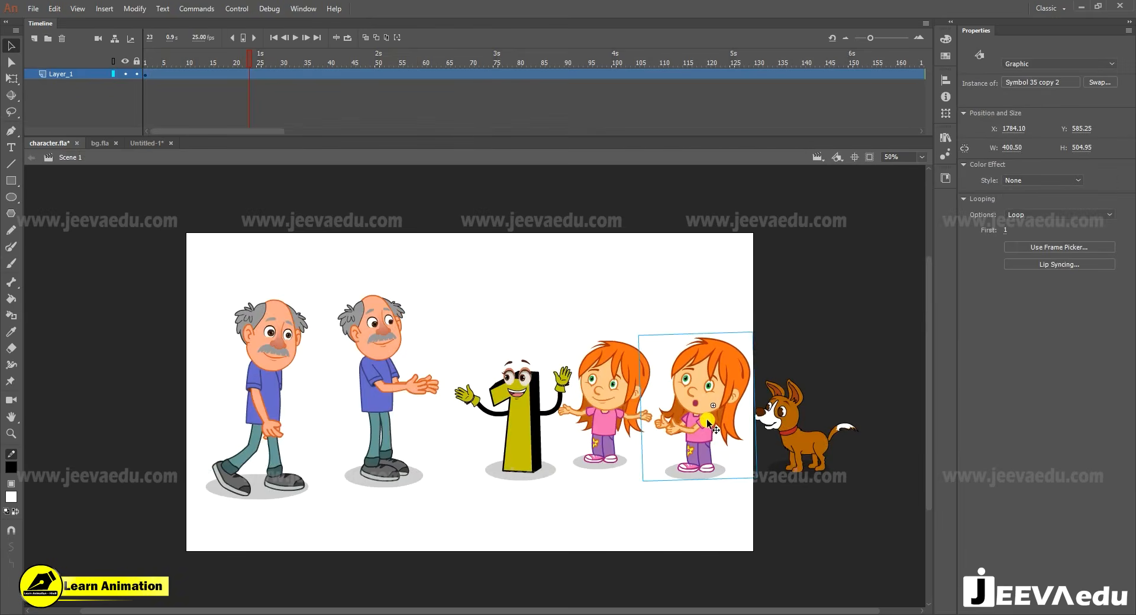
# - Paste the talking girl into Untitled-1 at frame 188 on Symbol_1_copy_5 and place her beside the existing girl
pyautogui.click(147, 143)
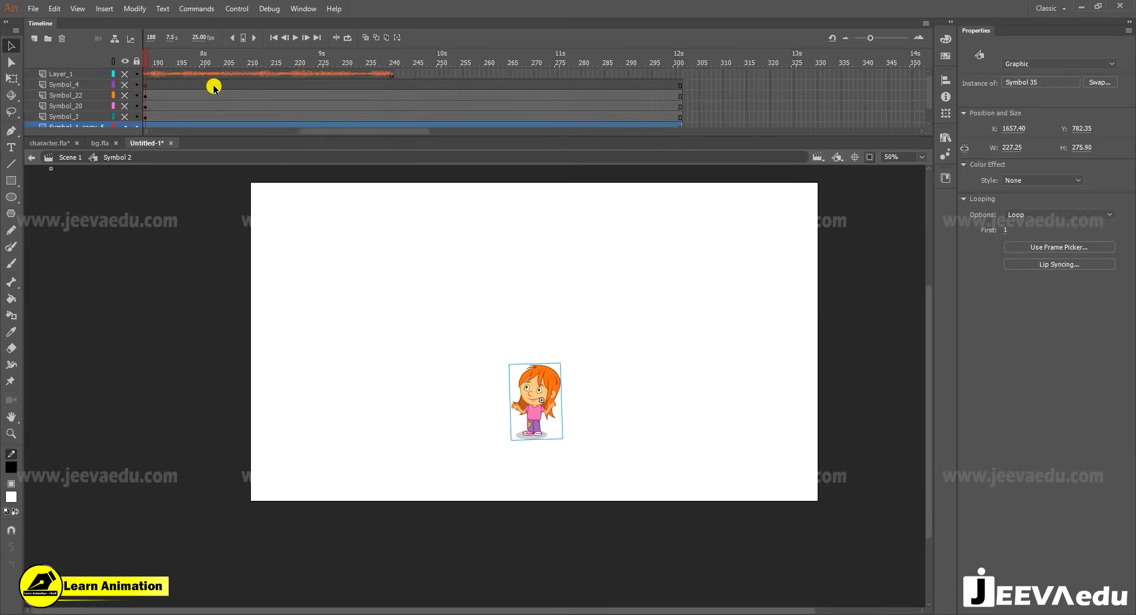
pyautogui.click(169, 85)
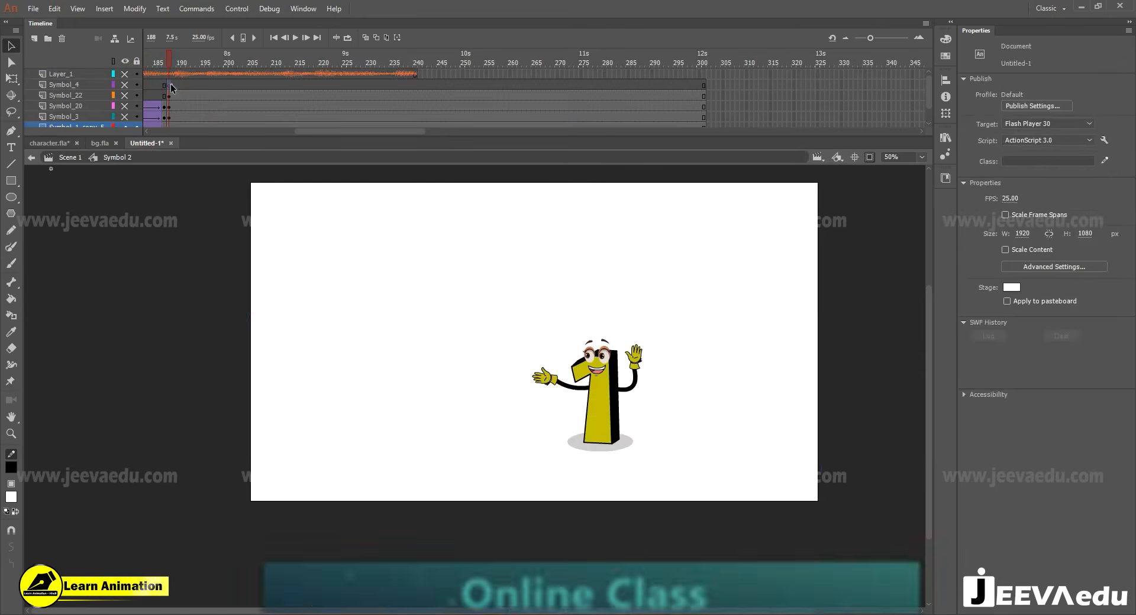
pyautogui.click(553, 393)
pyautogui.hotkey('ctrl', '1')
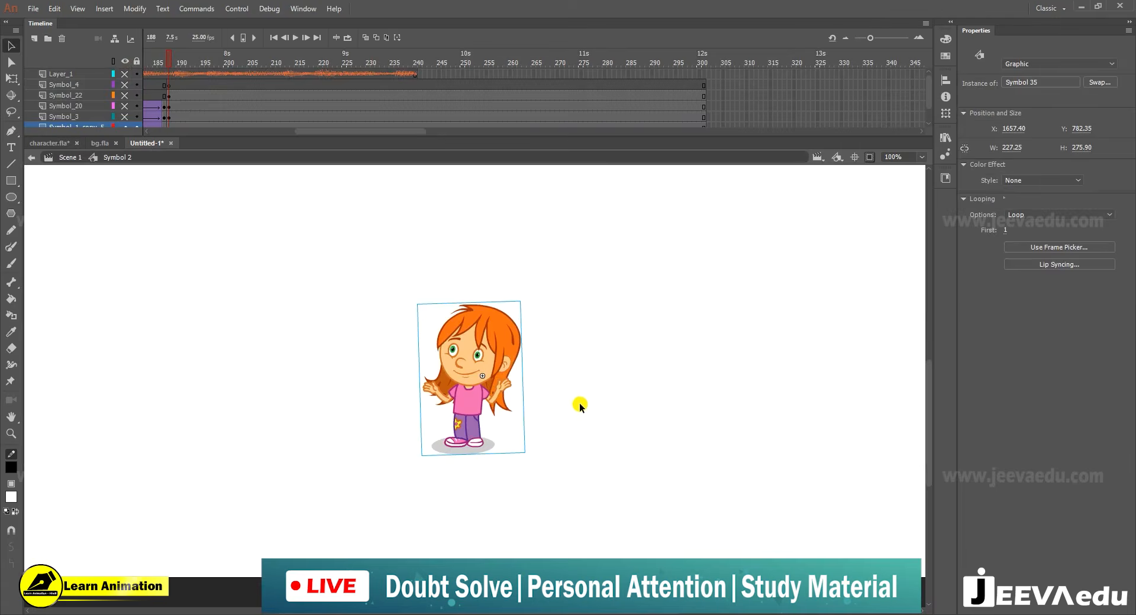
pyautogui.hotkey('ctrl', 'v')
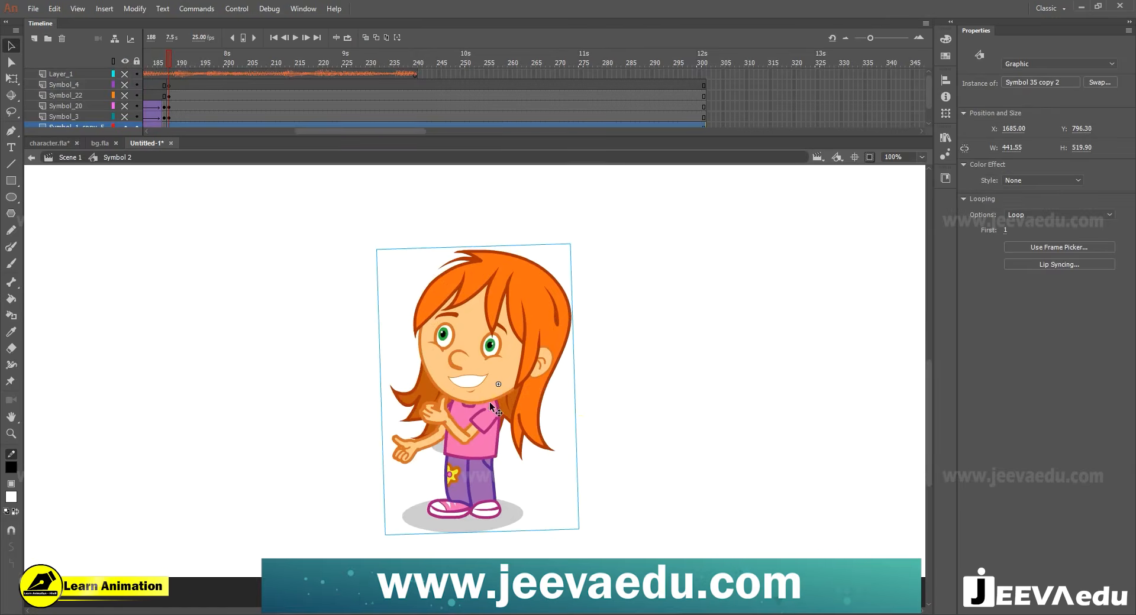
pyautogui.moveTo(491, 406); pyautogui.dragTo(550, 399)
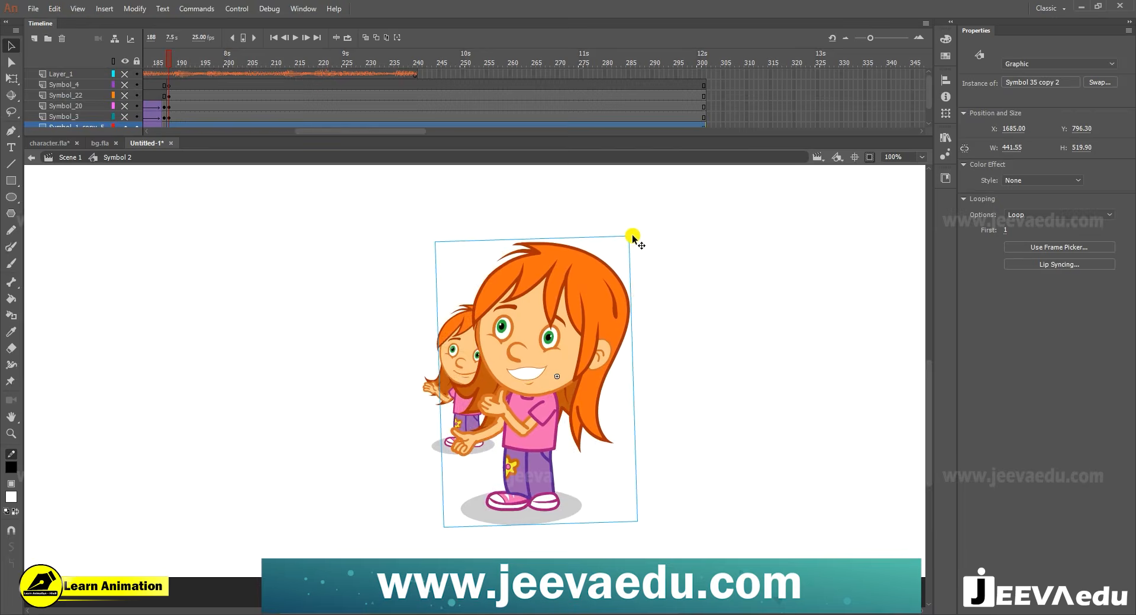
# - Scale the talking girl to about 237.3 by 279.5 px, align her over the old girl and delete the old girl
pyautogui.press('q')
pyautogui.moveTo(629, 236); pyautogui.dragTo(596, 261)
pyautogui.moveTo(484, 362); pyautogui.dragTo(488, 358)
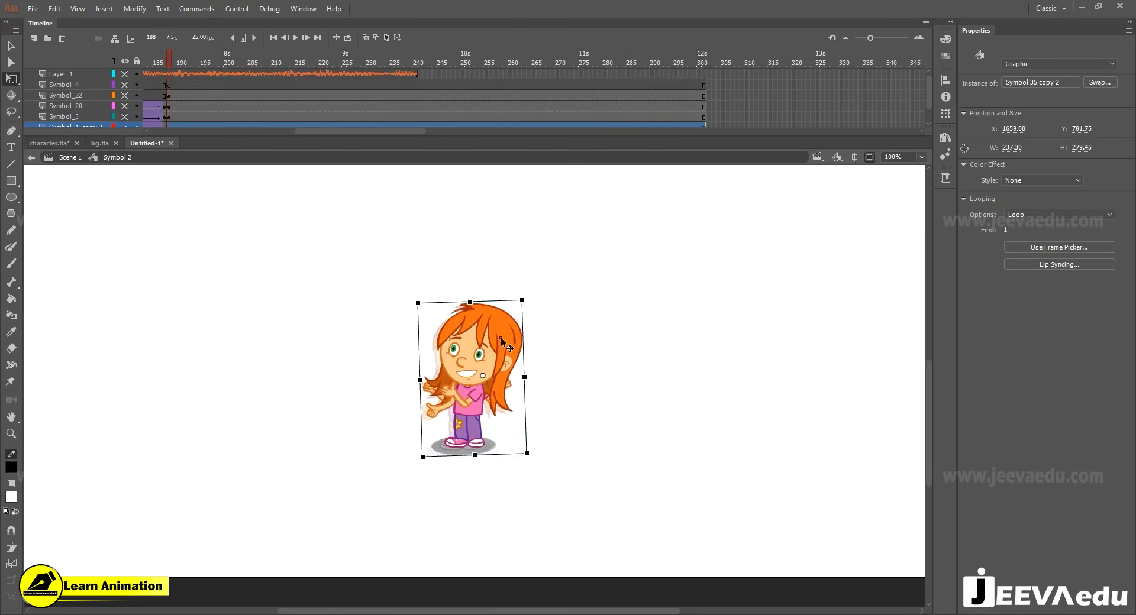
pyautogui.keyDown('shift'); pyautogui.click(480, 370); pyautogui.keyUp('shift')
pyautogui.keyDown('shift'); pyautogui.click(484, 362); pyautogui.keyUp('shift')
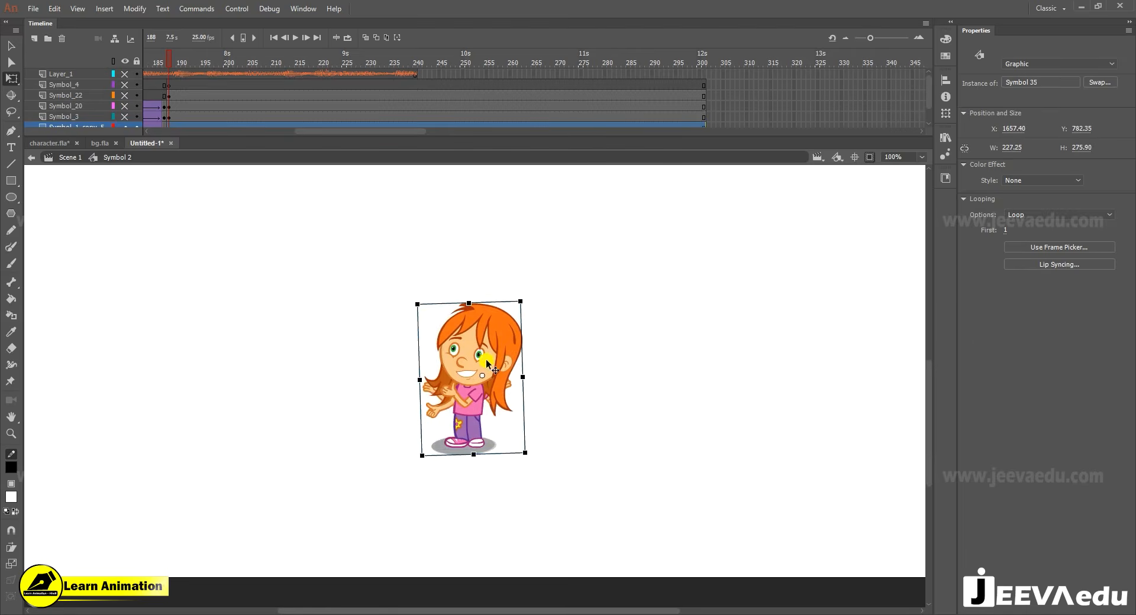
pyautogui.press('Delete')
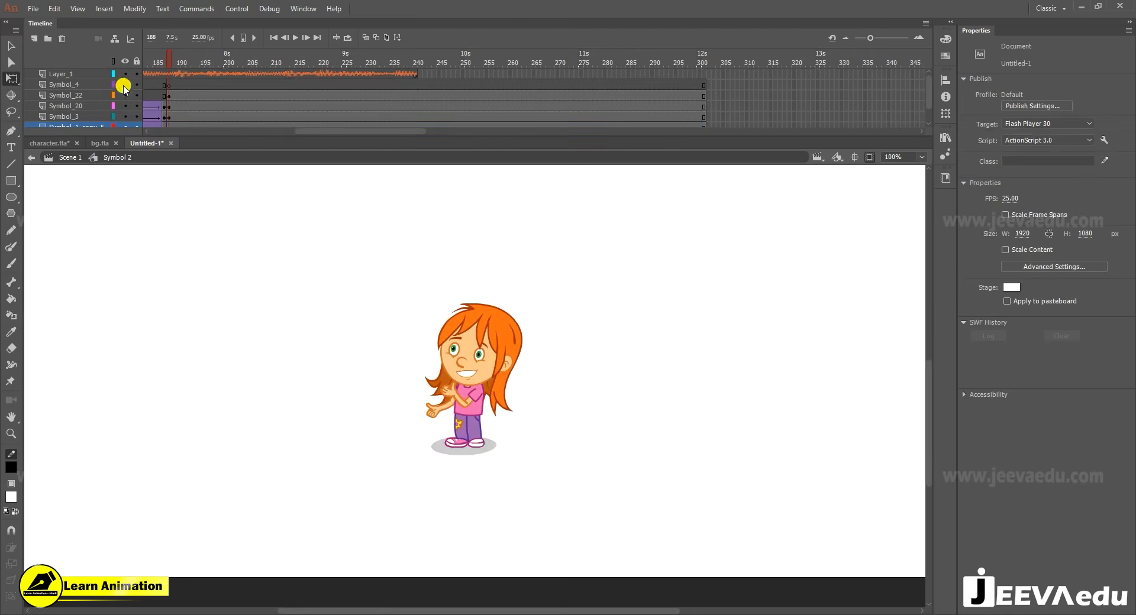
# - Show all layers again and play the tree scene with its soundtrack
pyautogui.click(125, 85)
pyautogui.press('Return')
pyautogui.press('Return')
# - Insert keyframes at frame 240 on all of the tree scene's artwork layers
pyautogui.moveTo(415, 73); pyautogui.dragTo(416, 140)
pyautogui.keyDown('alt'); pyautogui.click(507, 414); pyautogui.keyUp('alt')
pyautogui.moveTo(507, 417); pyautogui.dragTo(510, 455)
pyautogui.scroll(2, 441, 107)
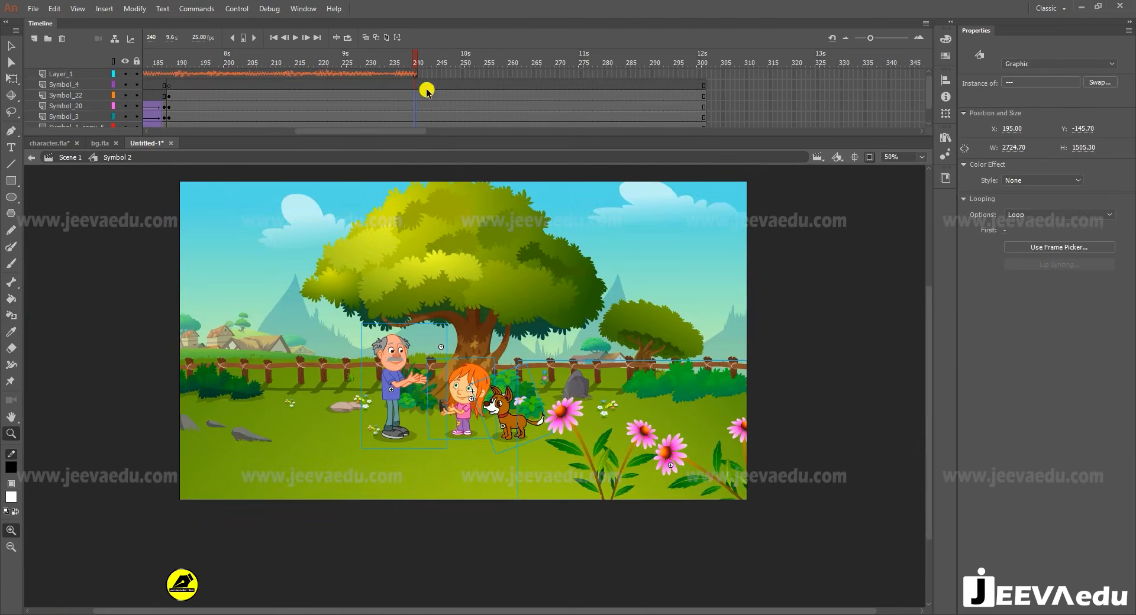
pyautogui.press('F6')
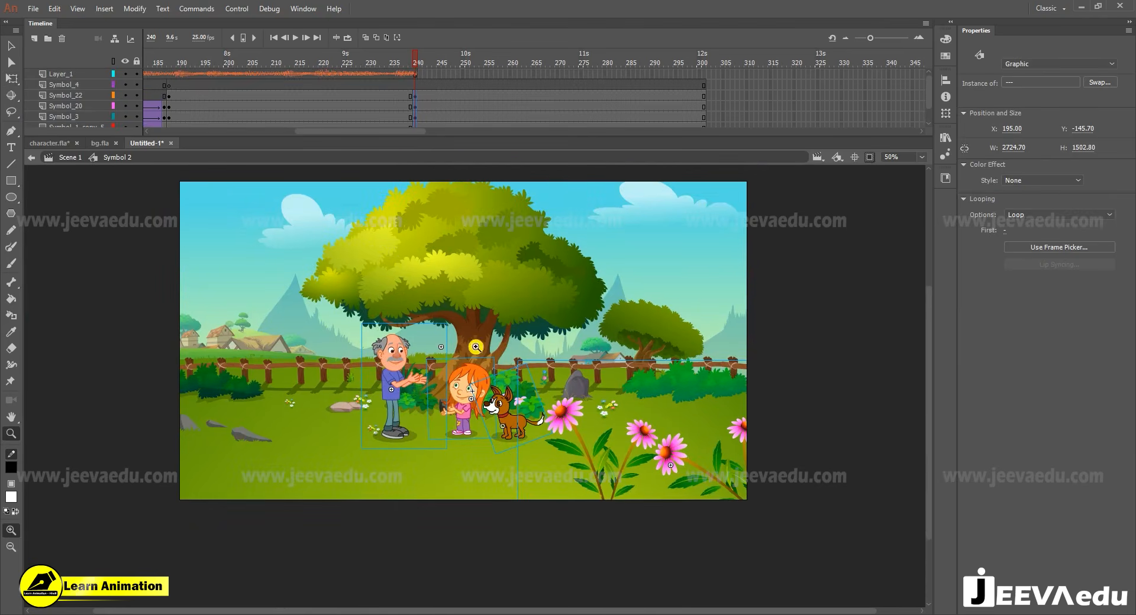
# - Remove all frames after 240 and create classic tweens on the scene's layers between frames 188 and 240
pyautogui.moveTo(421, 113); pyautogui.dragTo(728, 73)
pyautogui.click(471, 93)
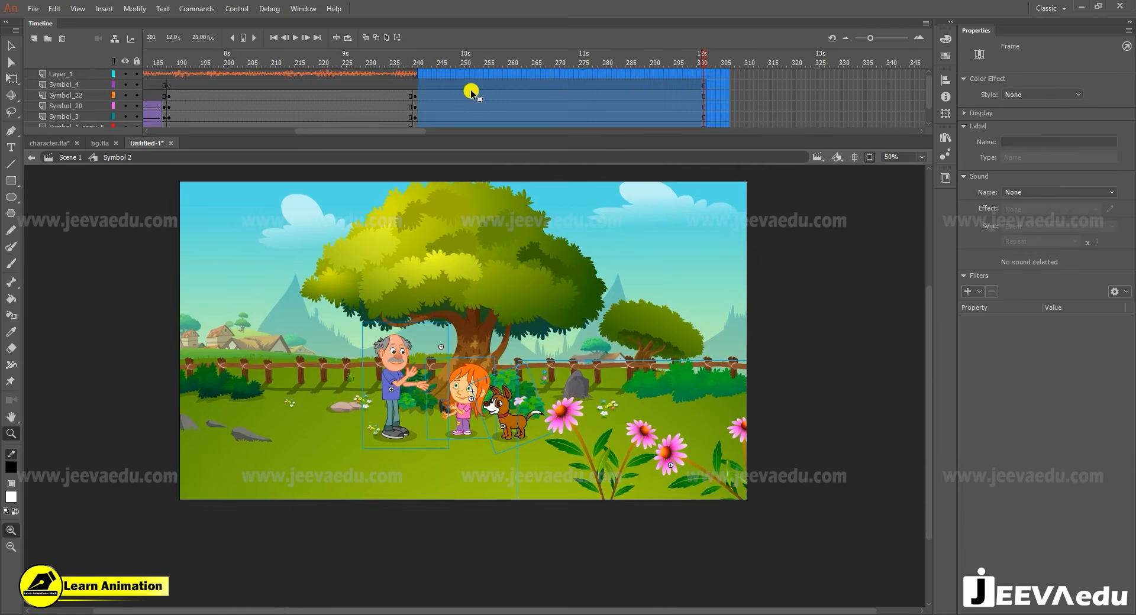
pyautogui.hotkey('shift', 'F5')
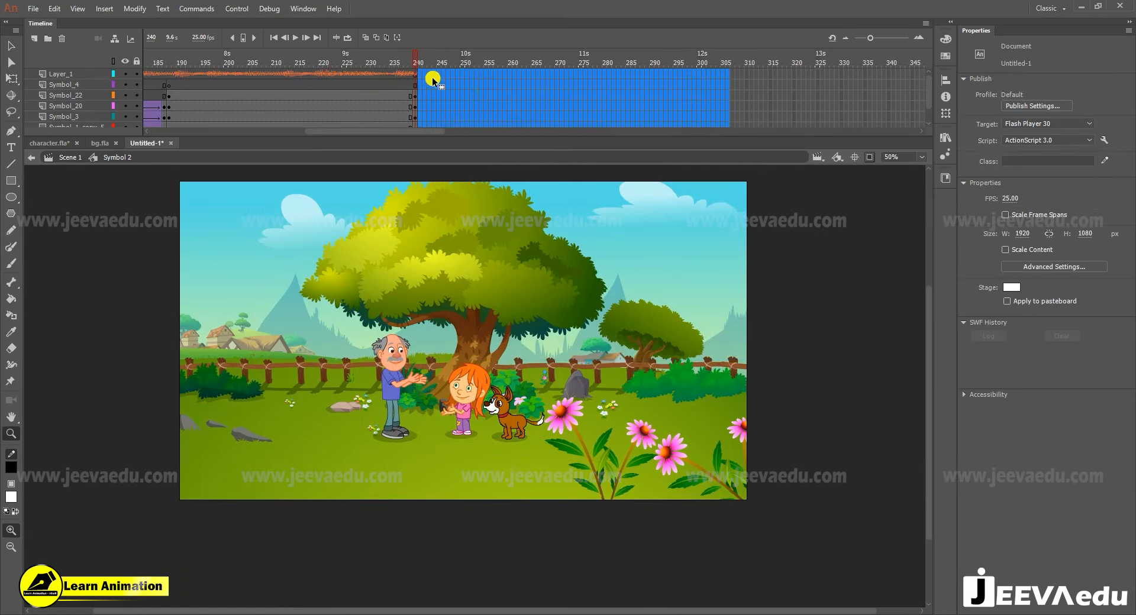
pyautogui.moveTo(268, 66); pyautogui.dragTo(419, 159)
pyautogui.rightClick(410, 116)
pyautogui.click(444, 151)
# - Scale all of the scene's artwork at frame 240 to 110% with no rotation
pyautogui.scroll(2, 451, 92)
pyautogui.moveTo(464, 90); pyautogui.dragTo(461, 150)
pyautogui.hotkey('ctrl', 'alt', 's')
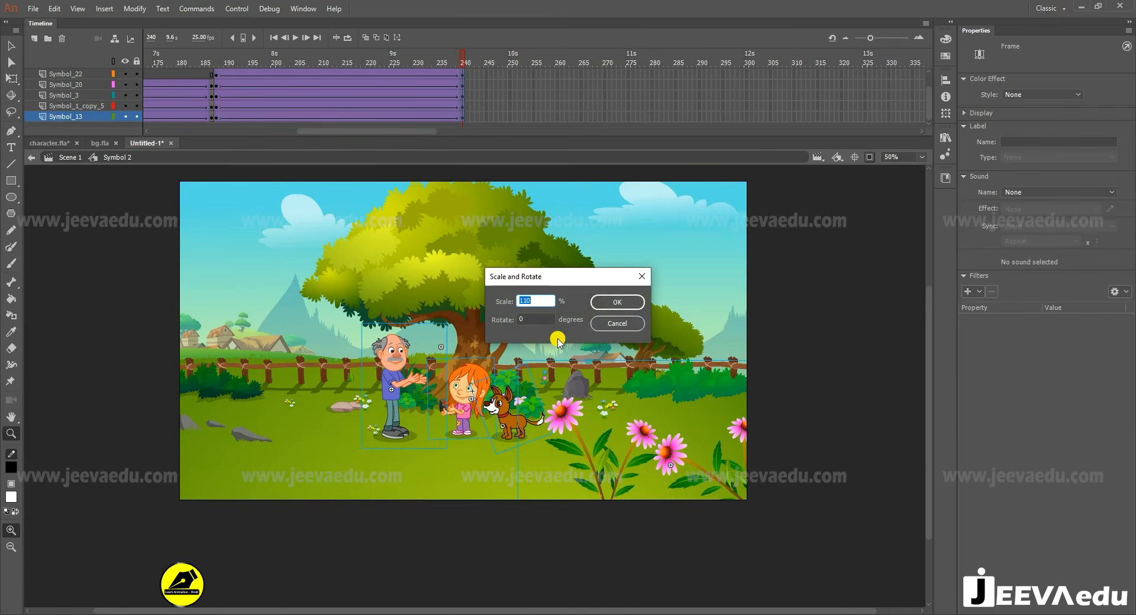
pyautogui.press('Return')
# - At frame 240, shift the flowering plant slightly farther from the dog
pyautogui.press('v')
pyautogui.moveTo(461, 62); pyautogui.dragTo(467, 107)
pyautogui.click(592, 441)
pyautogui.click(583, 428)
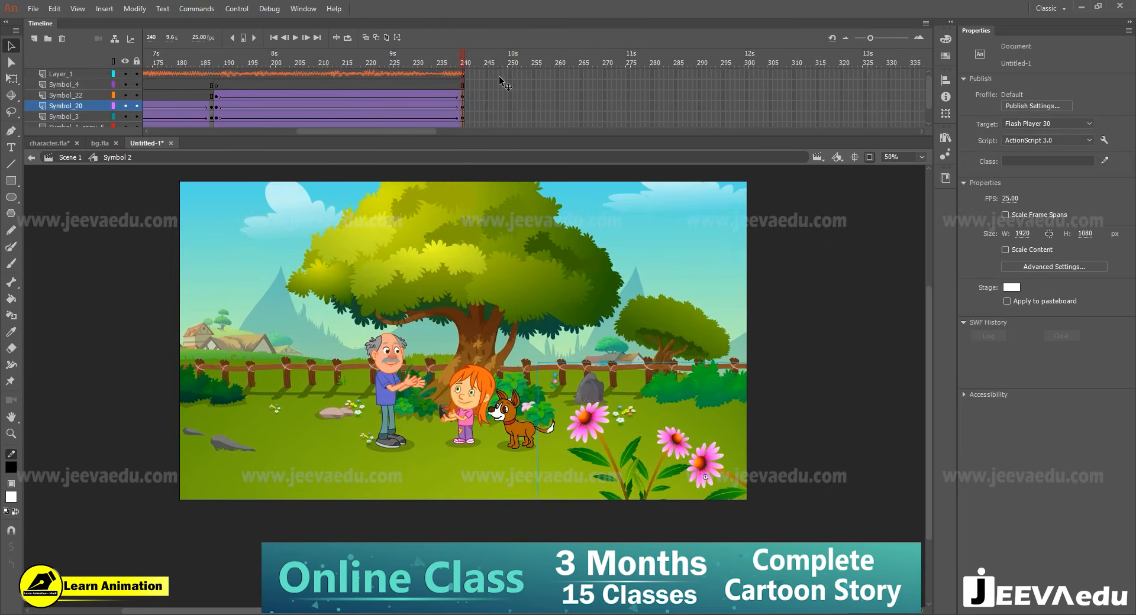
# - Replace the soundtrack layer in Scene 1 with the soundtrack layer from inside Symbol 2
pyautogui.rightClick(58, 75)
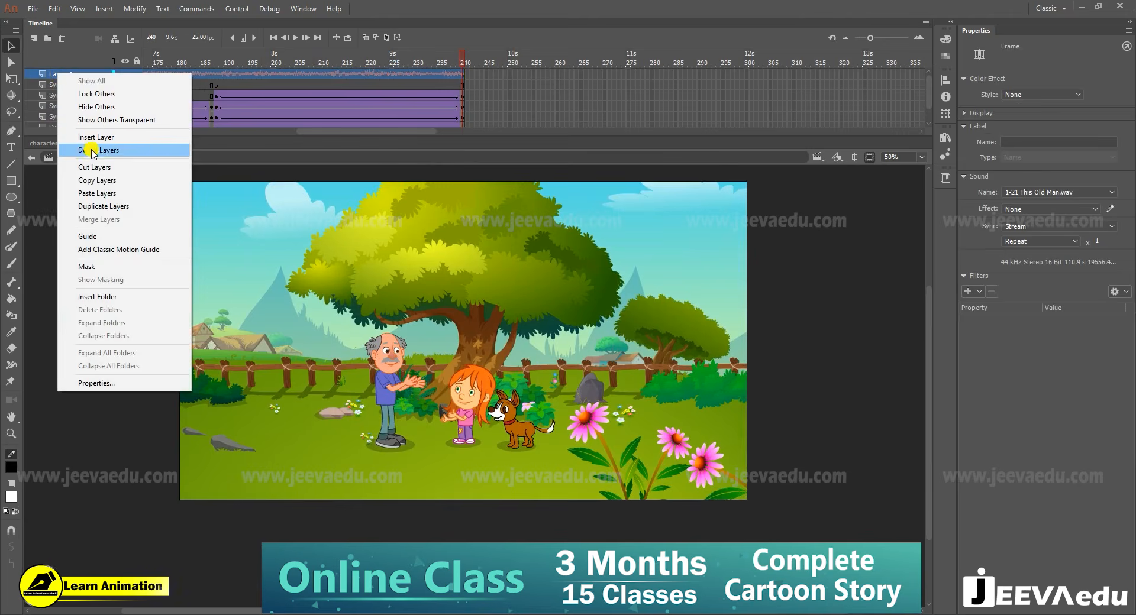
pyautogui.click(94, 193)
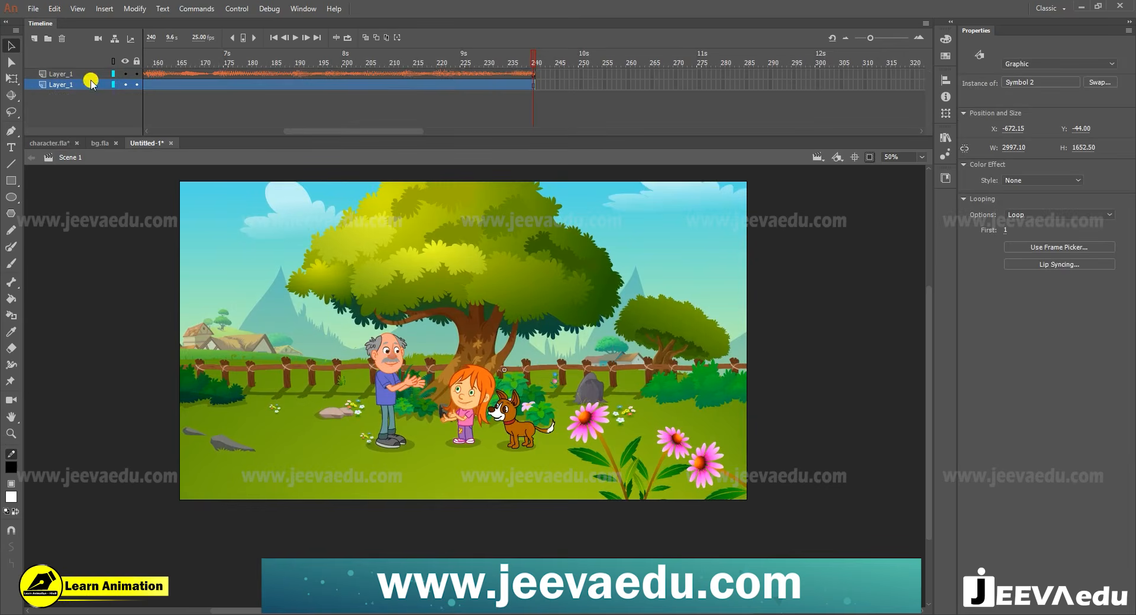
pyautogui.click(83, 76)
pyautogui.click(61, 39)
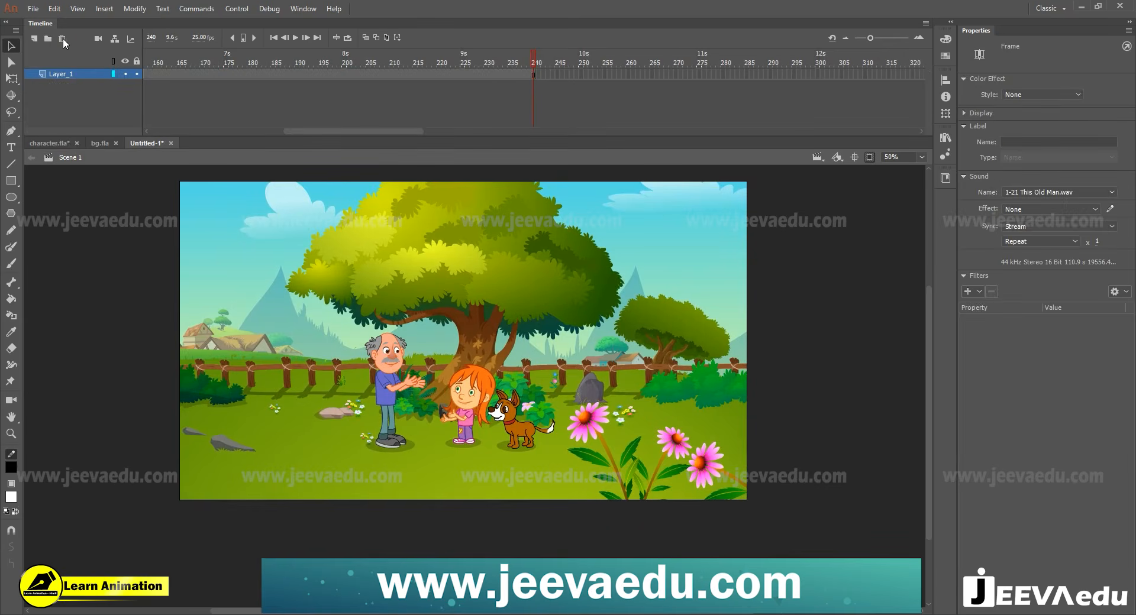
pyautogui.rightClick(76, 72)
pyautogui.click(130, 194)
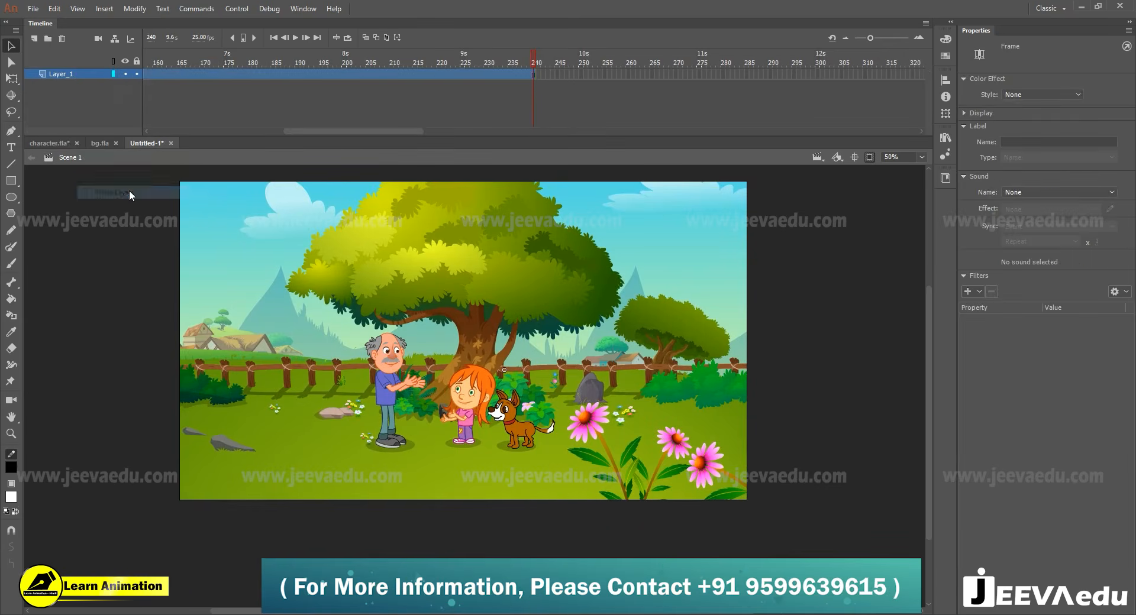
pyautogui.click(534, 77)
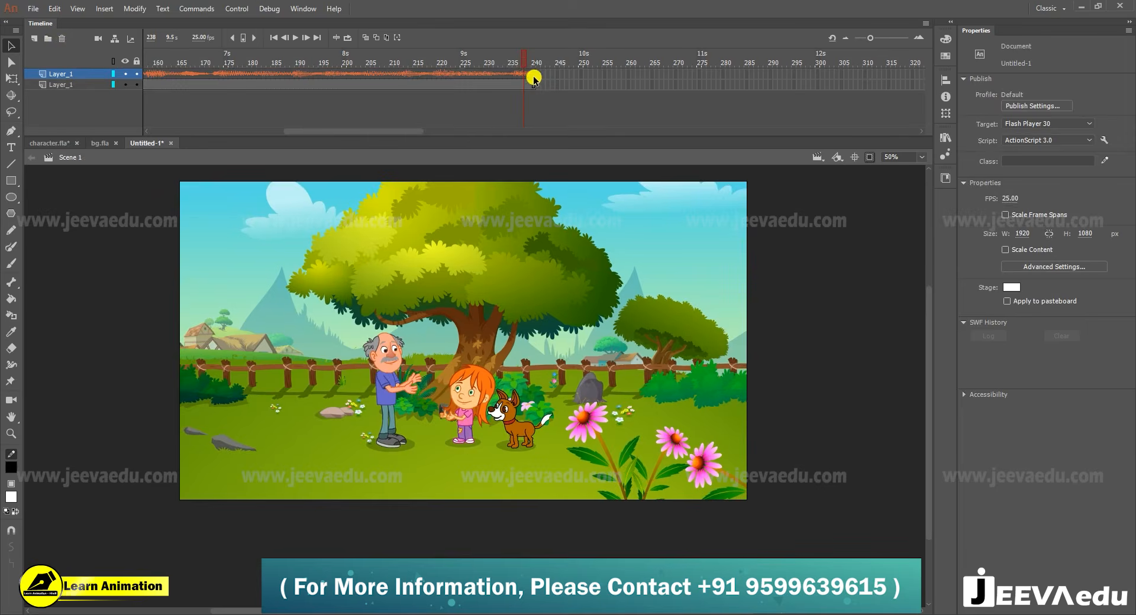
# - In the publish settings, set JPEG quality to 100 and the audio stream to MP3, 128 kbps, Best quality
pyautogui.click(1033, 105)
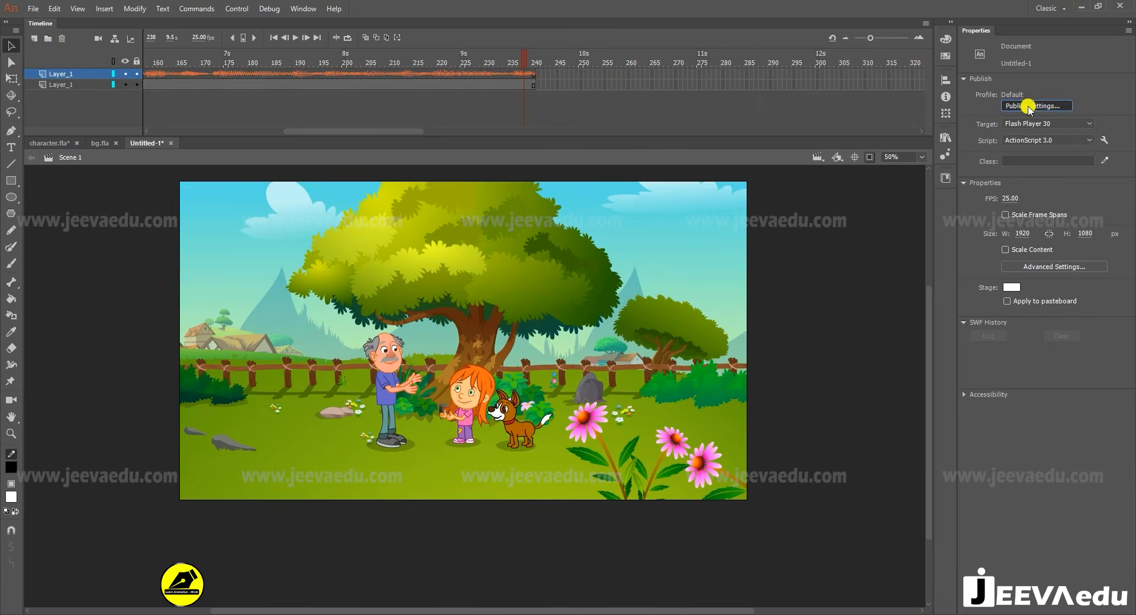
pyautogui.moveTo(560, 94); pyautogui.dragTo(603, 92)
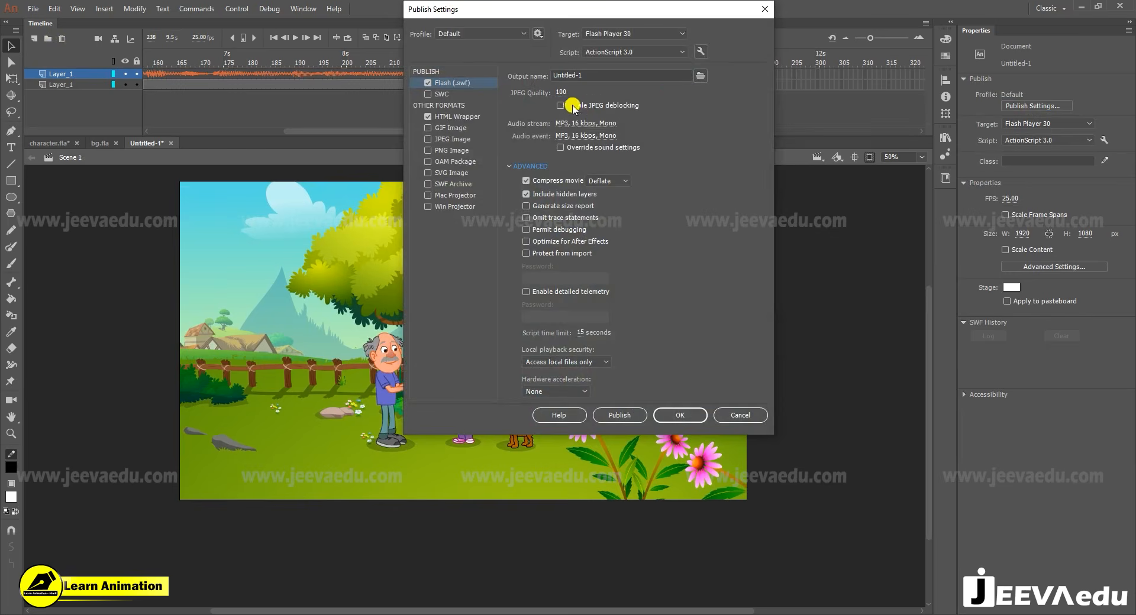
pyautogui.click(580, 124)
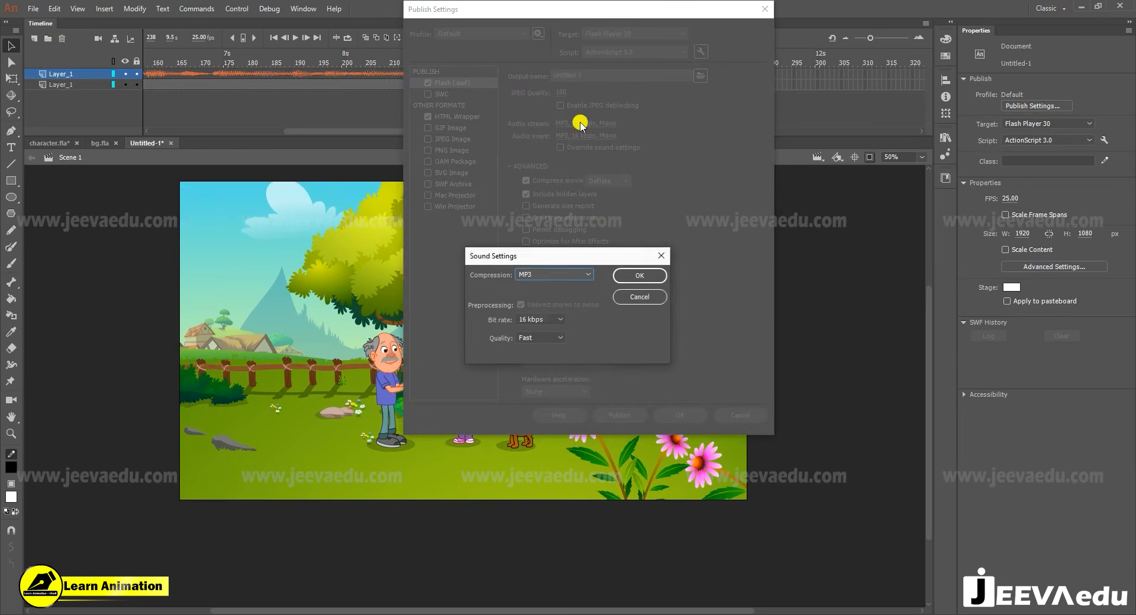
pyautogui.click(543, 323)
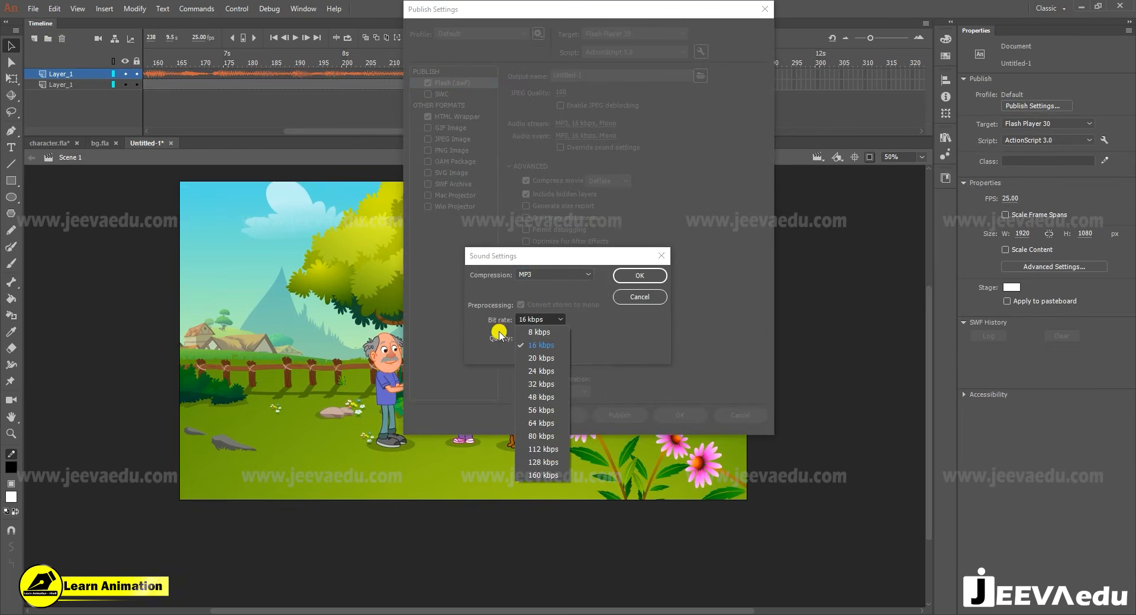
pyautogui.click(541, 462)
pyautogui.click(540, 338)
pyautogui.click(539, 379)
pyautogui.click(640, 276)
# - Set the audio event to MP3, 128 kbps, Best quality and accept the publish settings
pyautogui.click(586, 136)
pyautogui.click(540, 319)
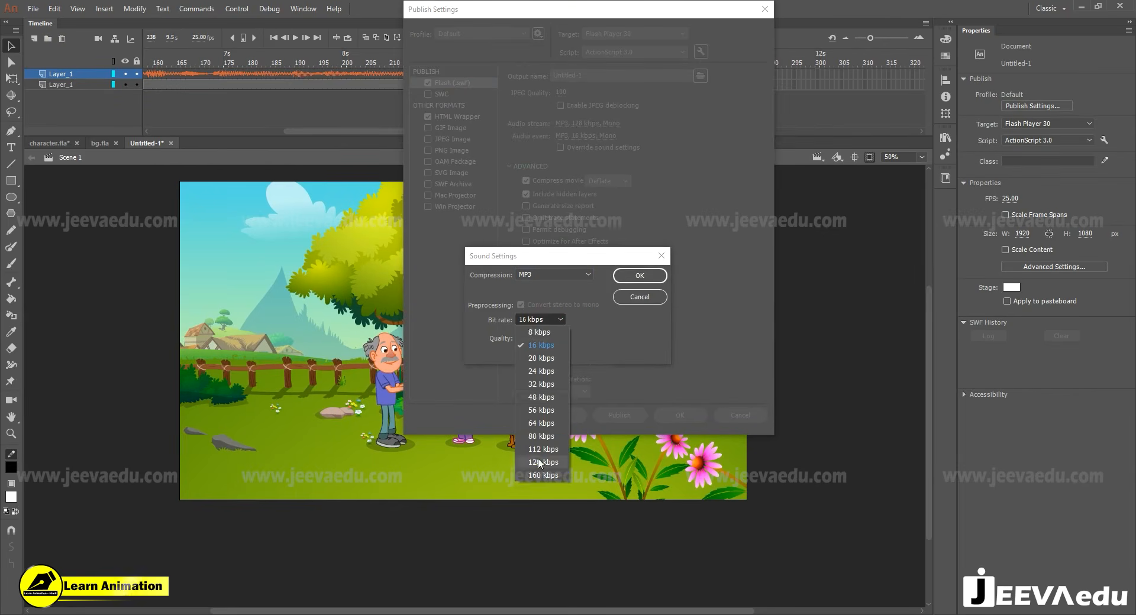
pyautogui.click(541, 462)
pyautogui.click(545, 339)
pyautogui.click(546, 377)
pyautogui.click(653, 276)
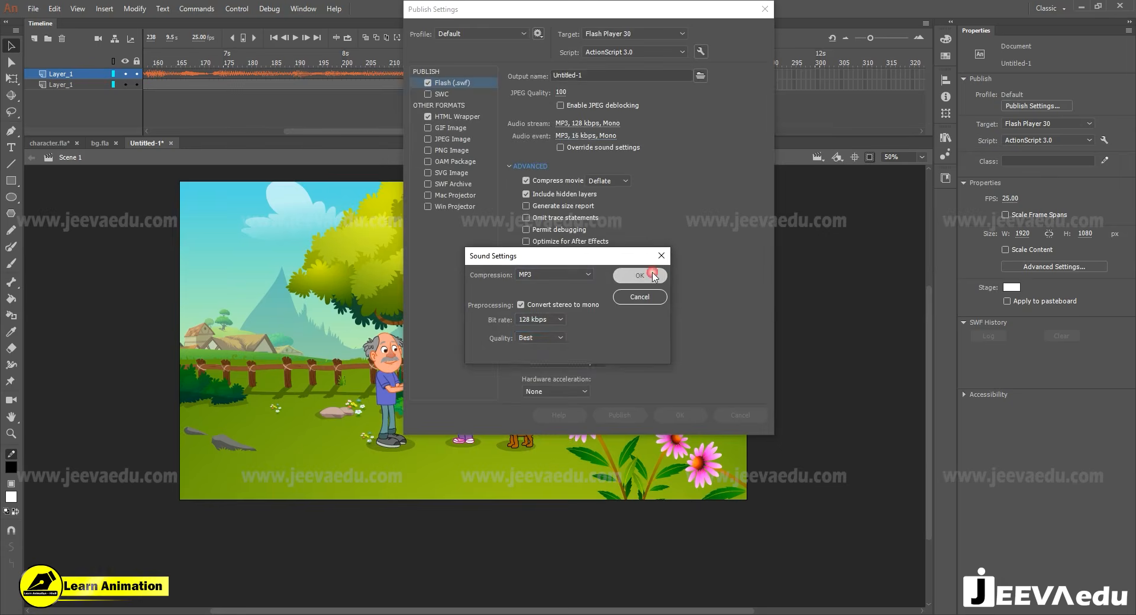
pyautogui.click(681, 417)
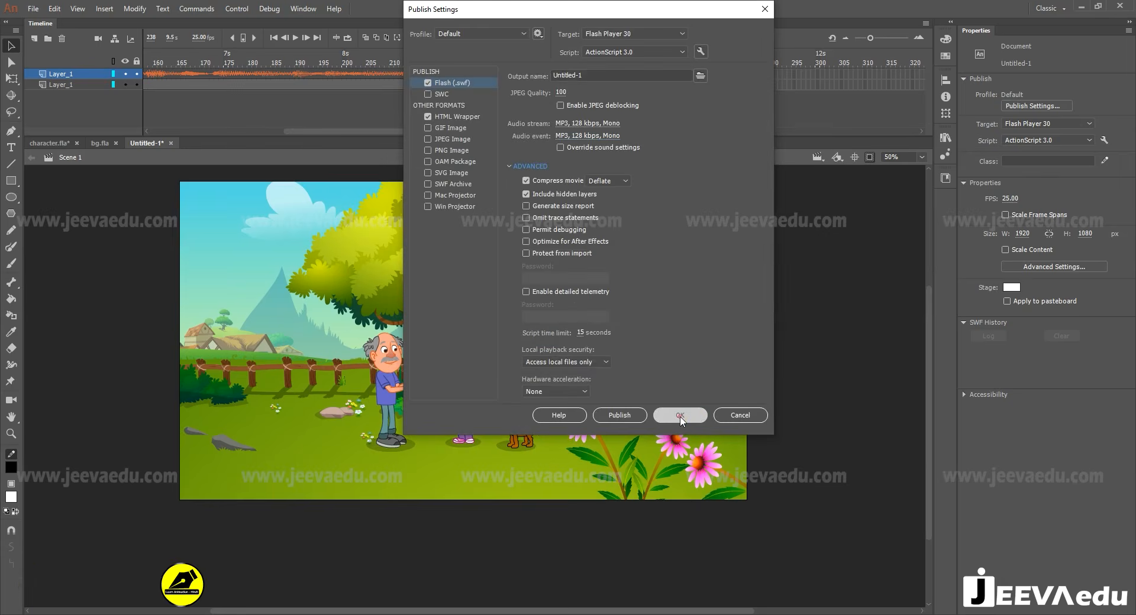
# - Start a video export of the cartoon and choose the Desktop as its destination folder
pyautogui.click(42, 12)
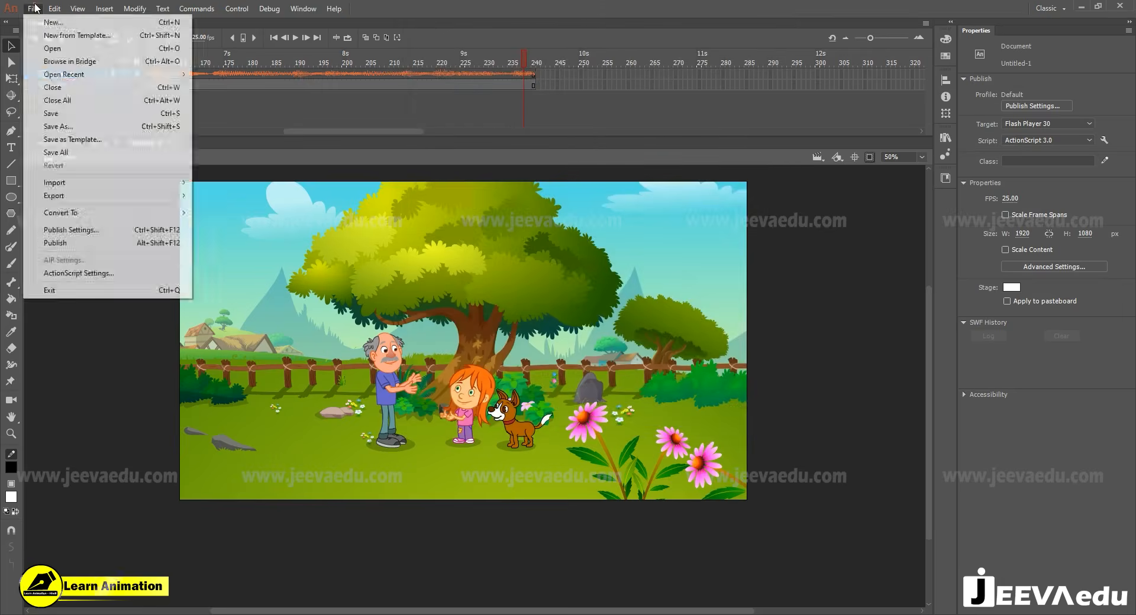
pyautogui.moveTo(83, 195)
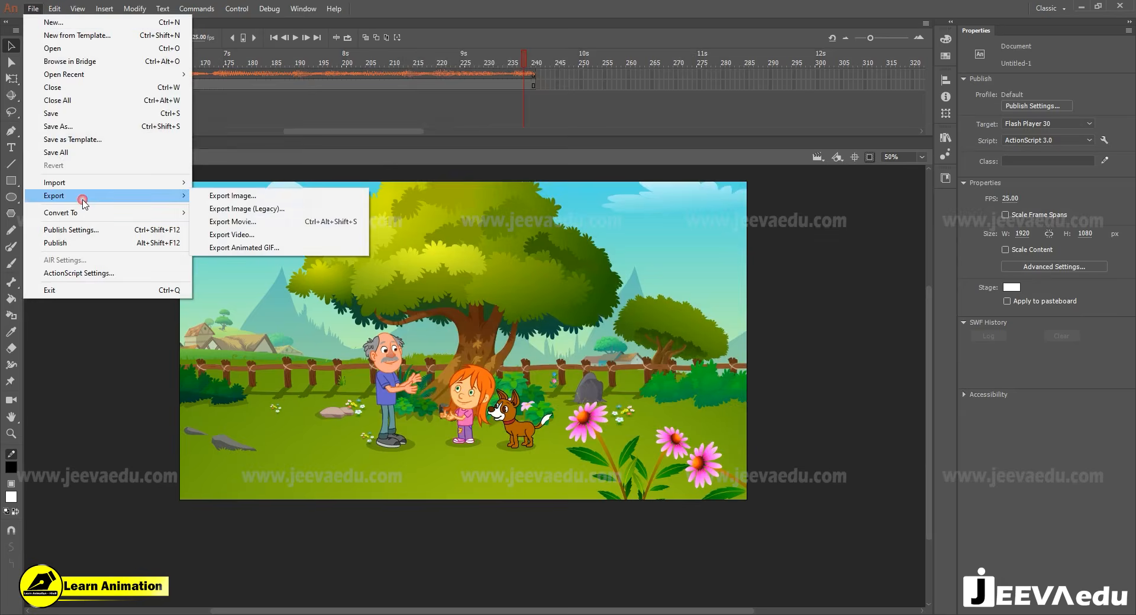
pyautogui.click(246, 235)
pyautogui.click(418, 352)
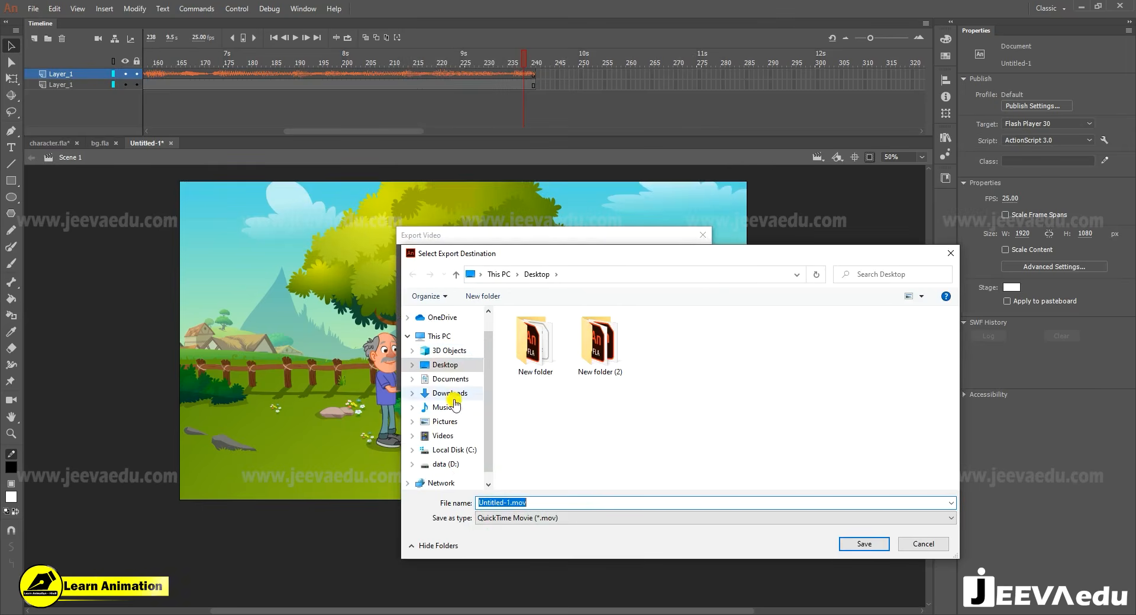
pyautogui.click(449, 366)
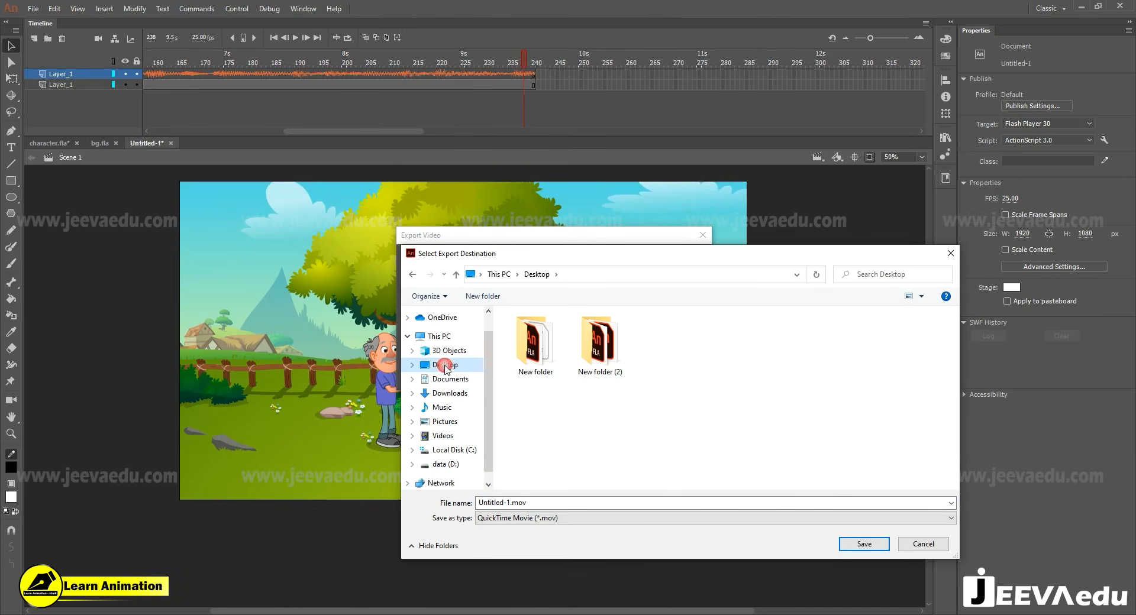
# - Name the QuickTime movie "cartoon video", save the destination and run the export
pyautogui.doubleClick(537, 503)
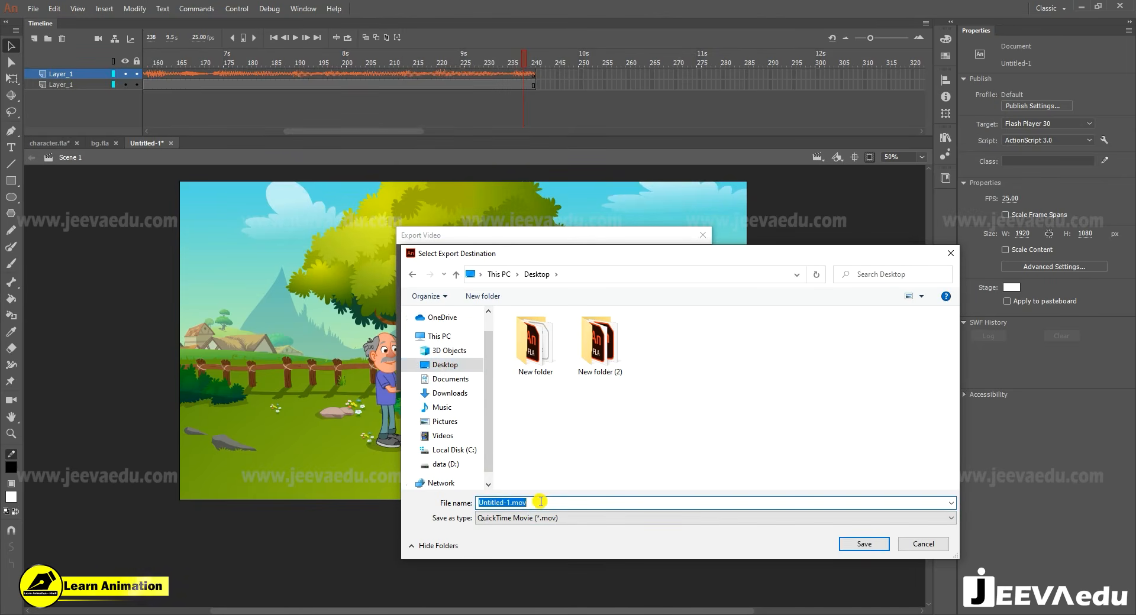
pyautogui.write('cart')
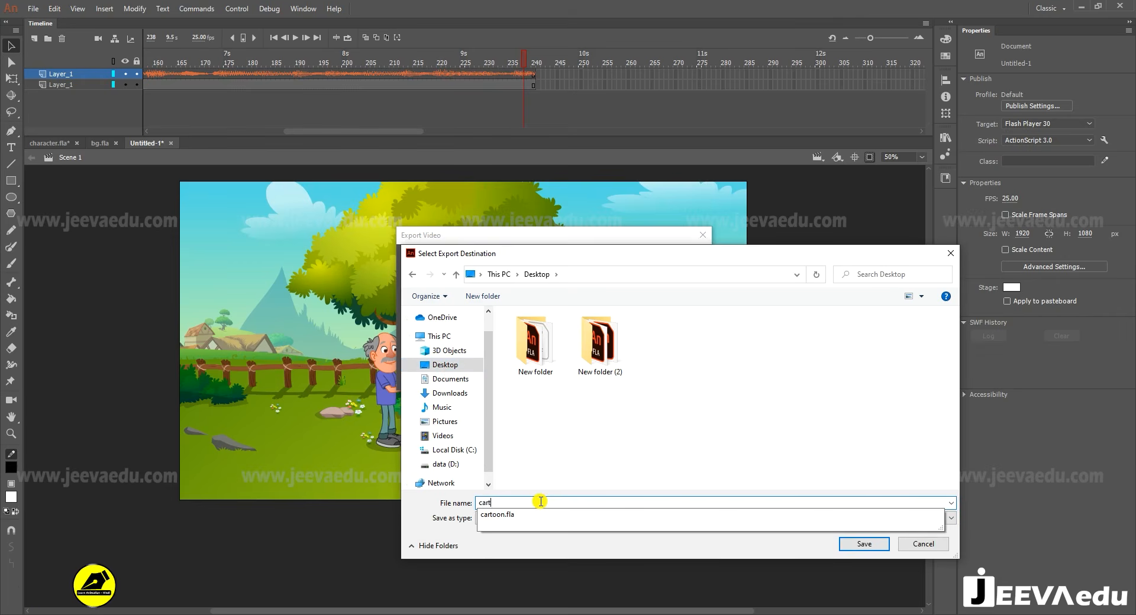
pyautogui.write('oo')
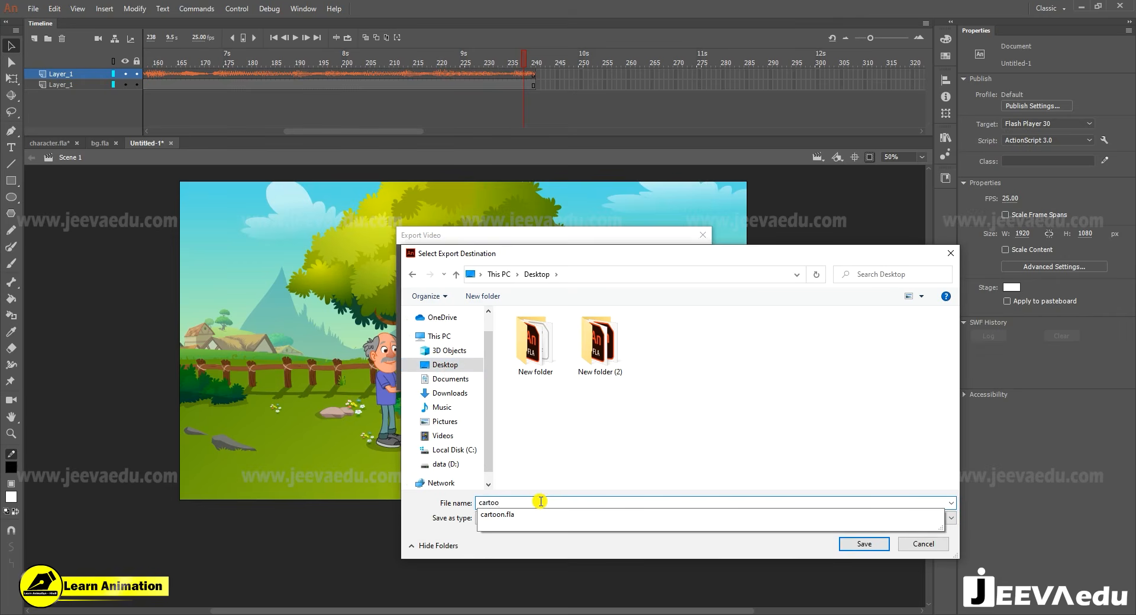
pyautogui.write('n video')
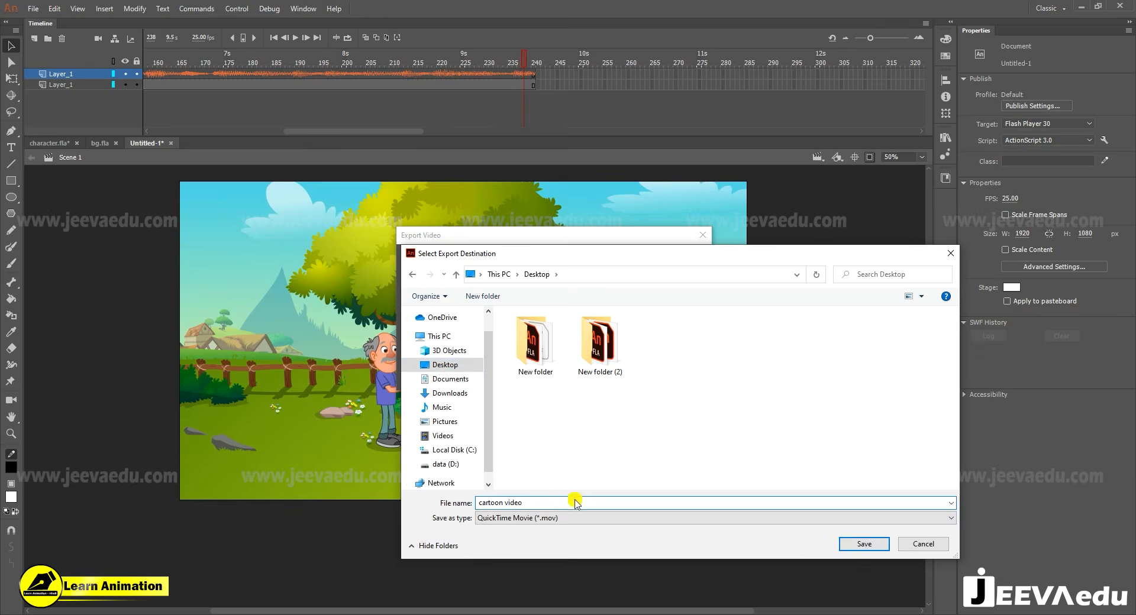
pyautogui.click(864, 544)
pyautogui.click(615, 369)
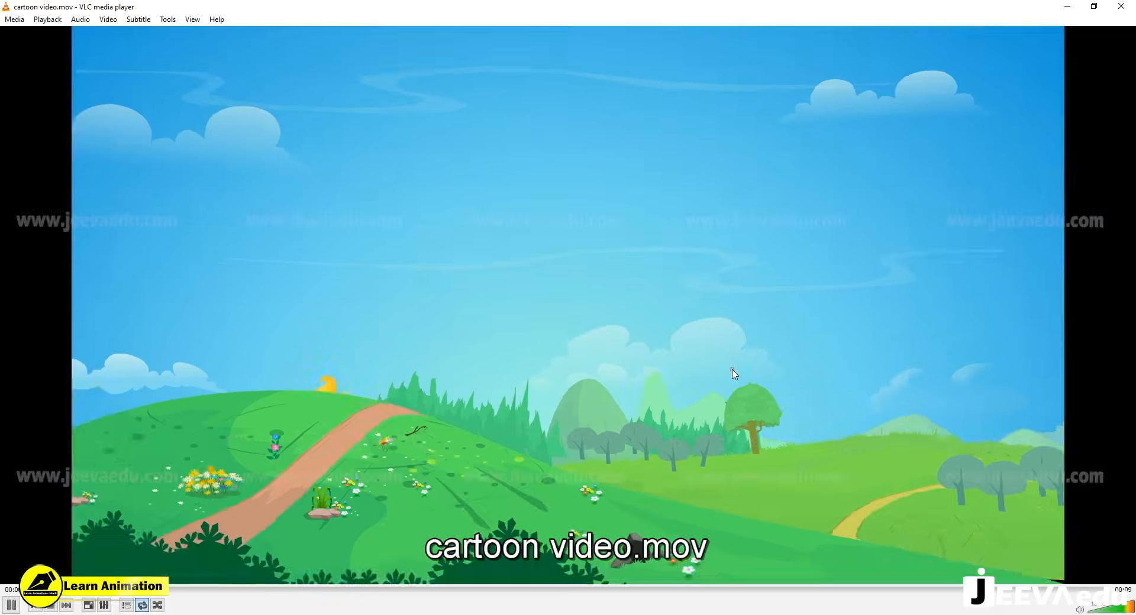
# - Watch the exported cartoon video.mov full screen in VLC media player
pyautogui.doubleClick(733, 373)
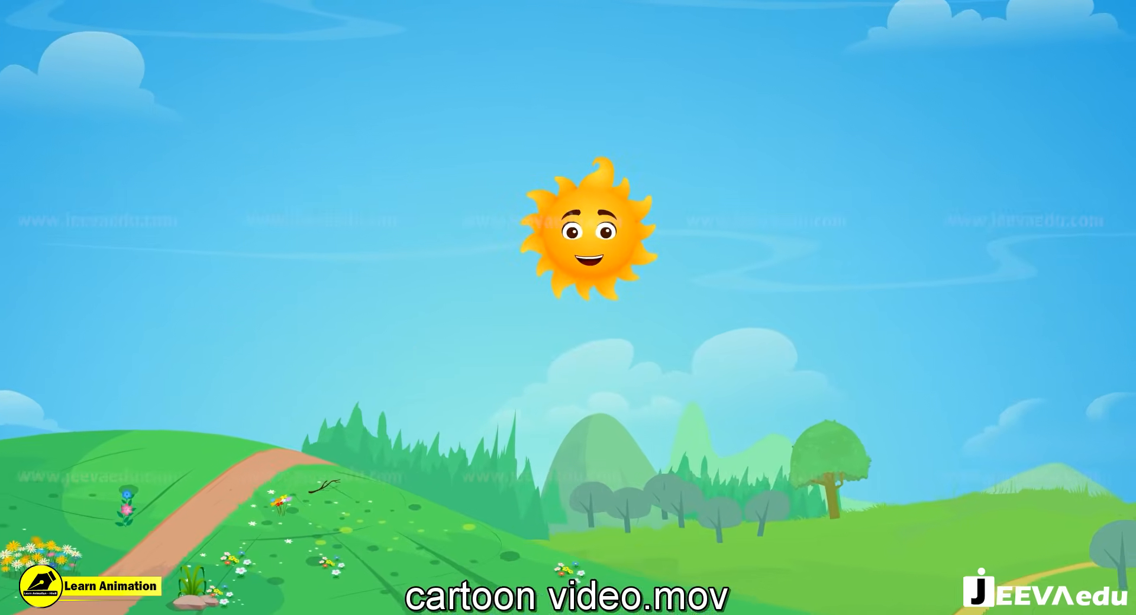